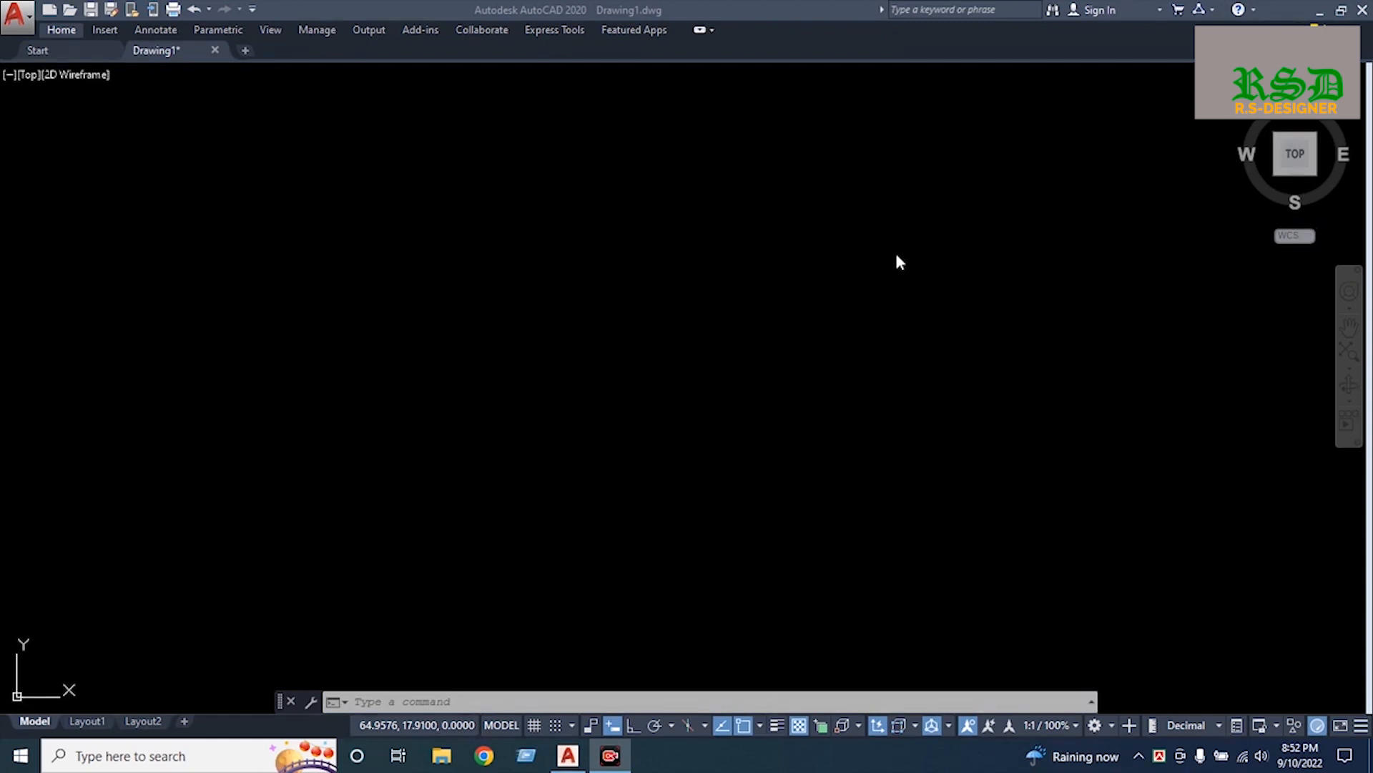
left_click(830, 296)
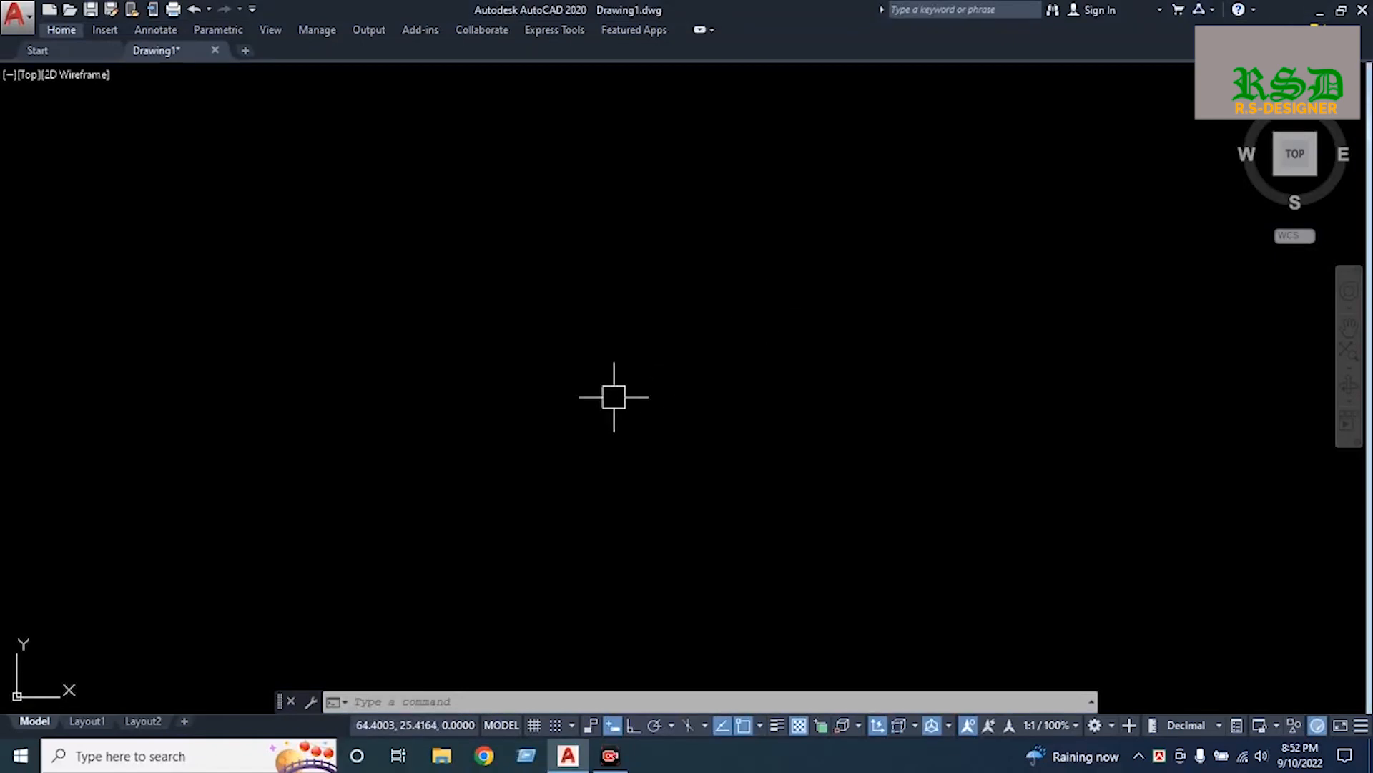
scroll(442, 455, "down", 12)
scroll(442, 454, "up", 7)
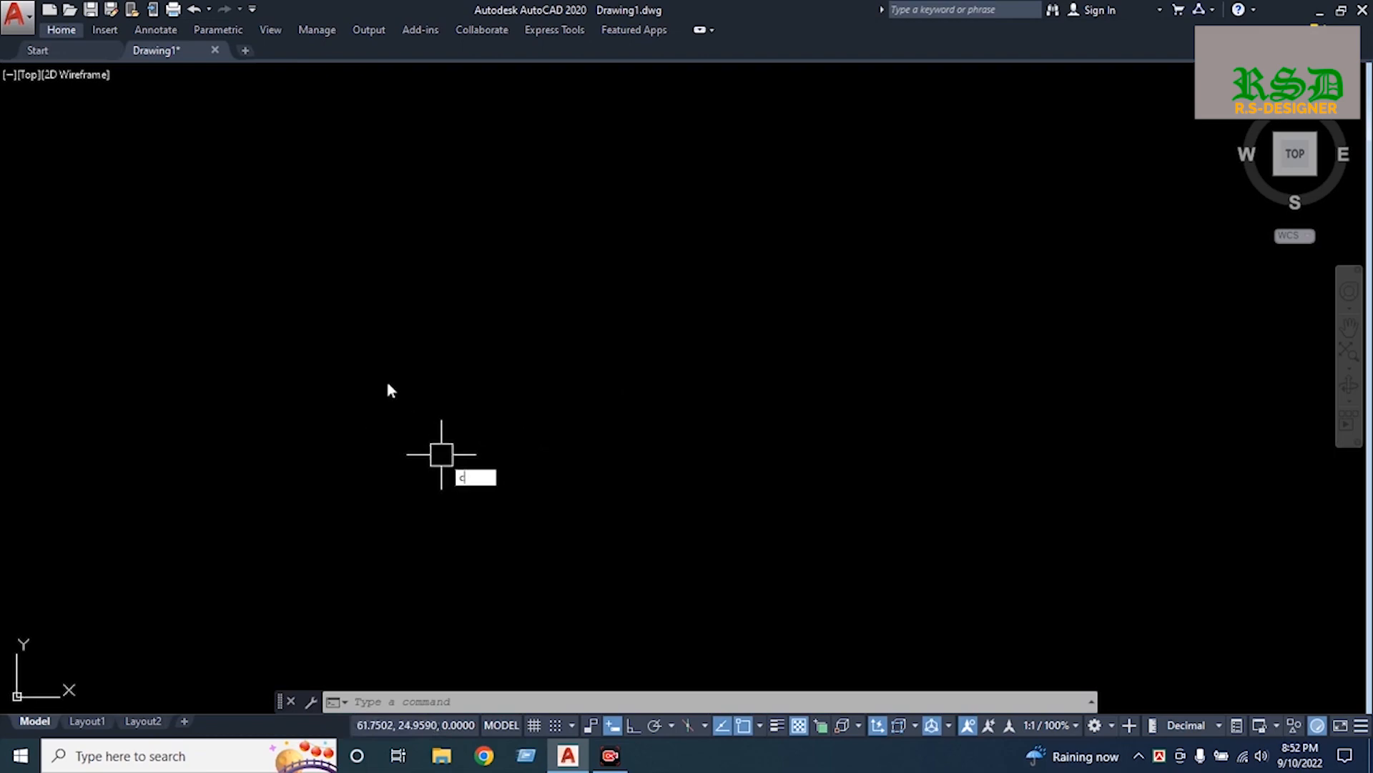
type("c")
key("Return")
key("Return")
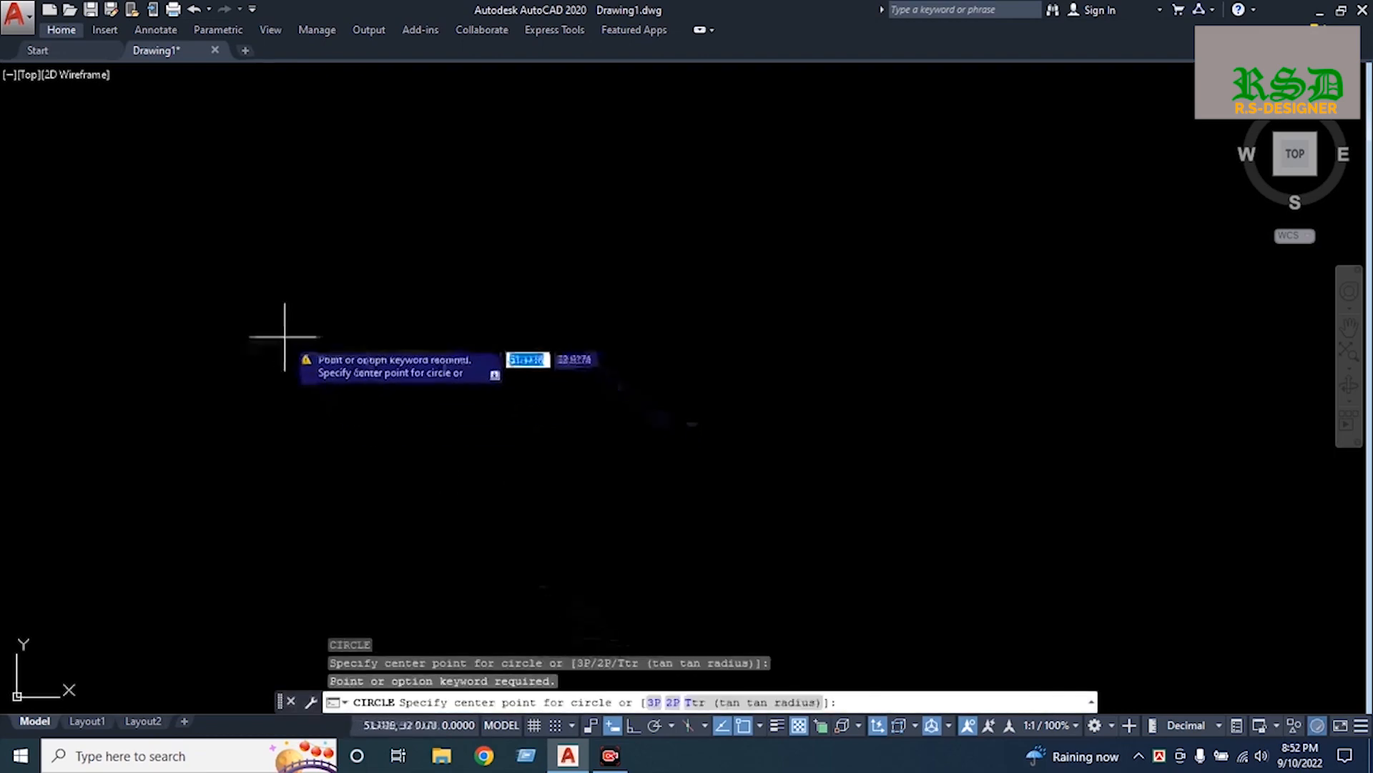
key("Escape")
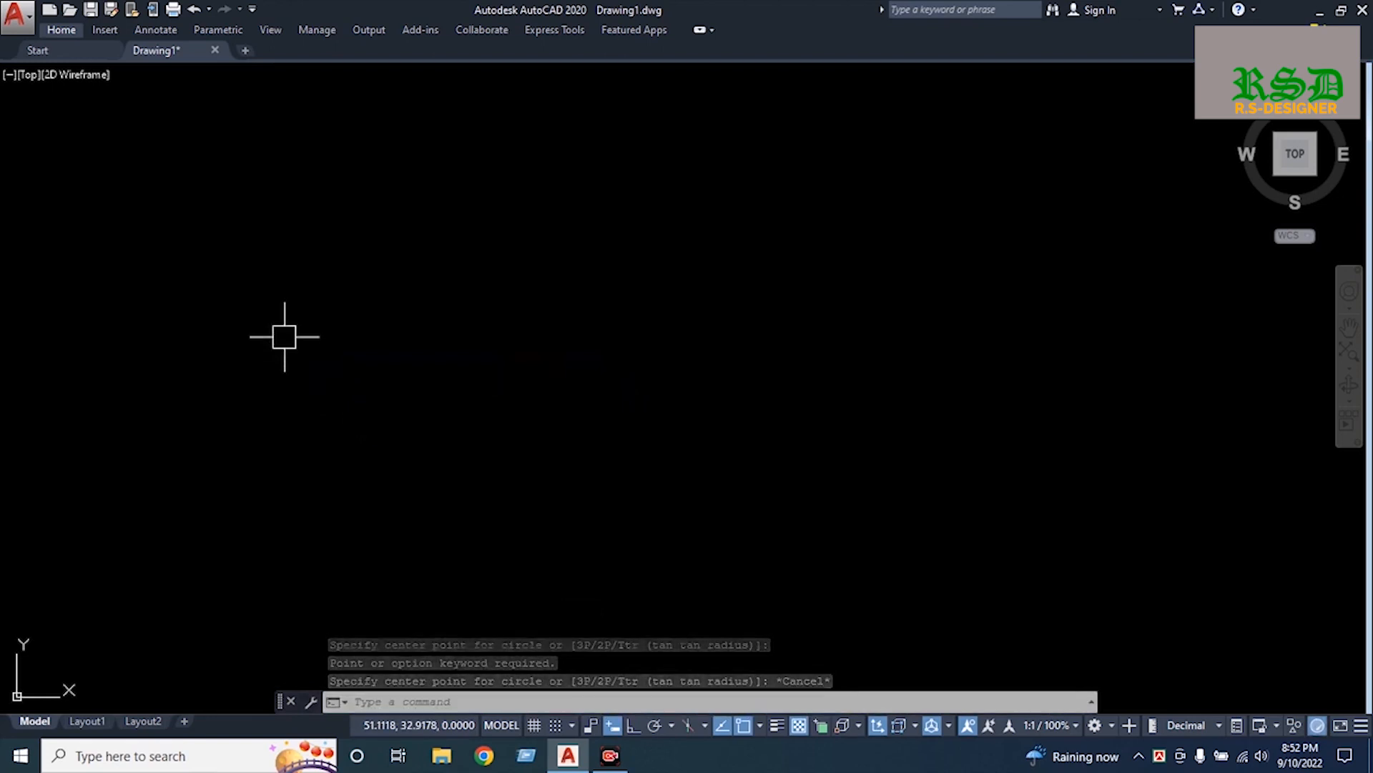
Draw two concentric circles with radii of 14 and 12.5 in the empty drawing area
type("c")
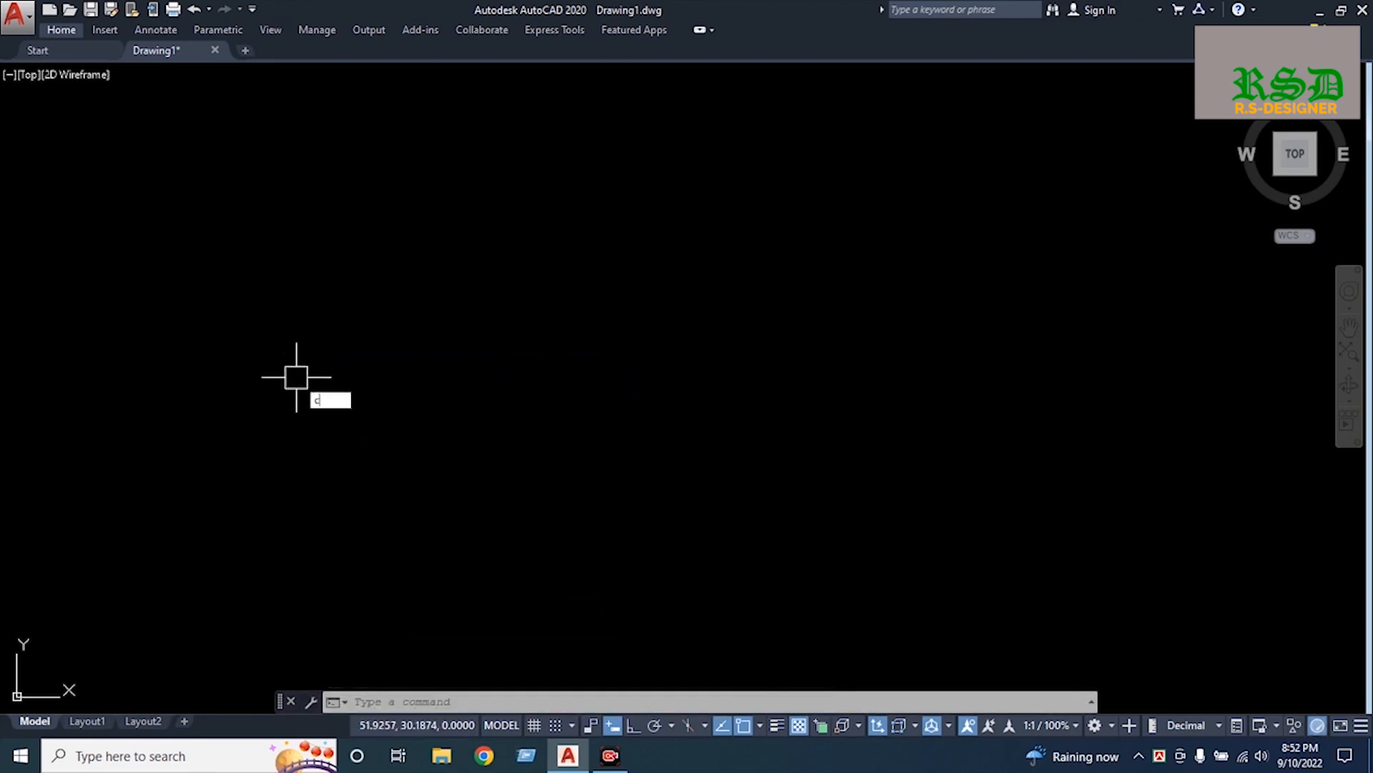
key("Return")
left_click(274, 335)
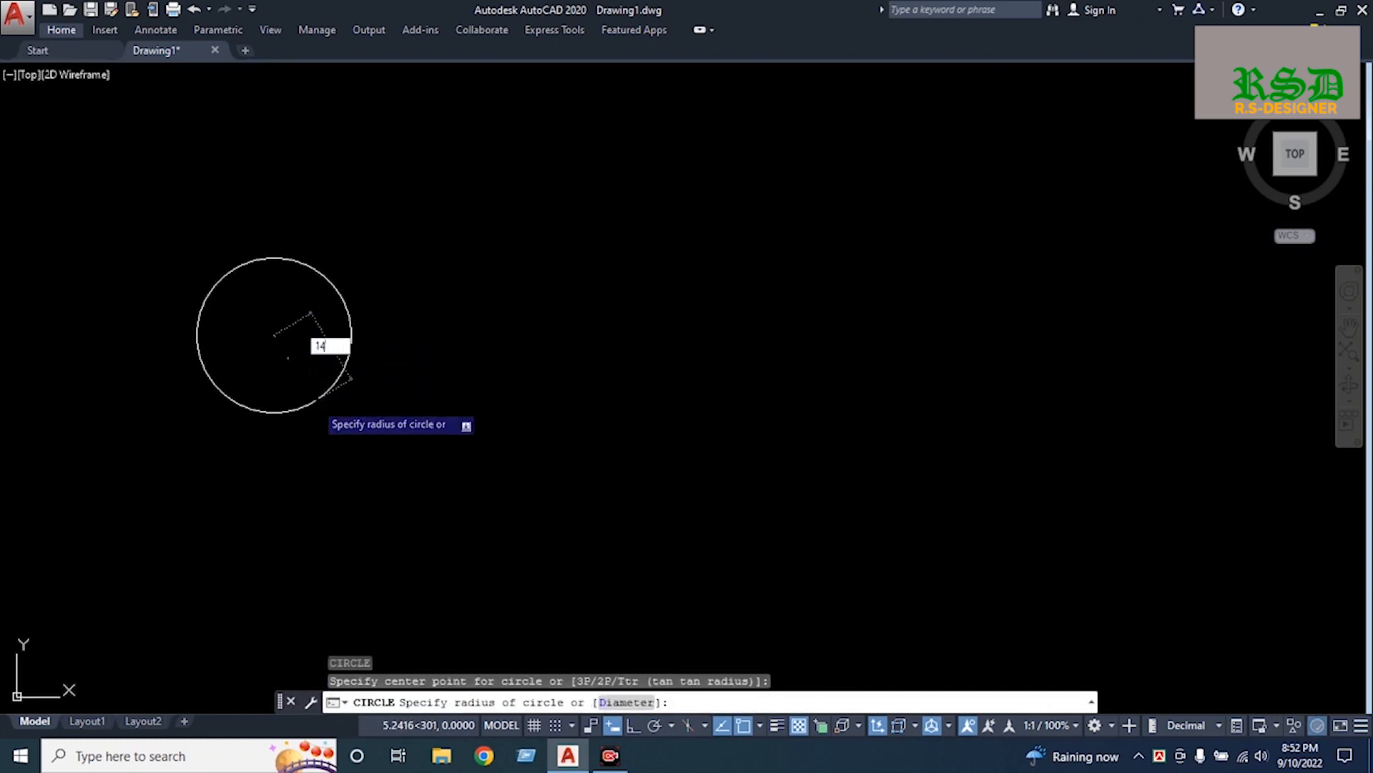
key("Return")
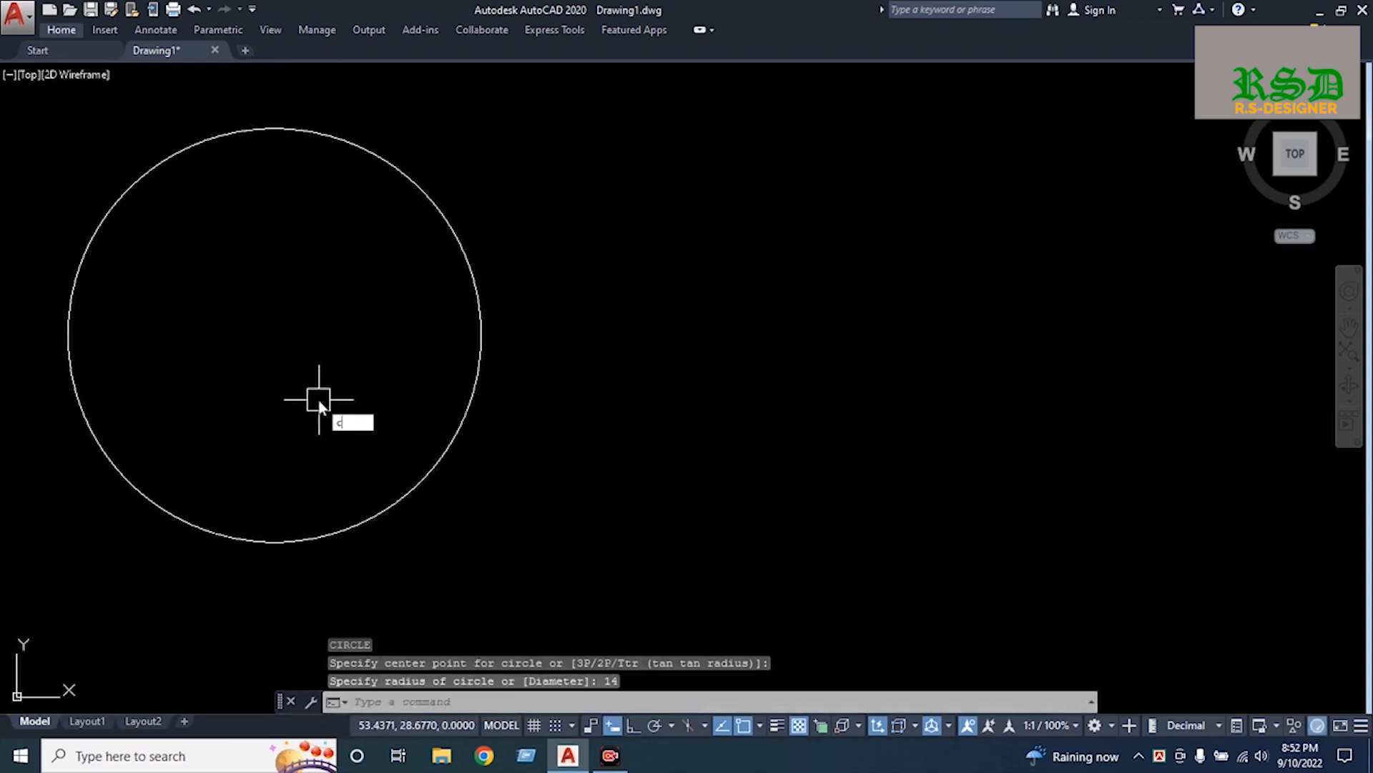
key("Return")
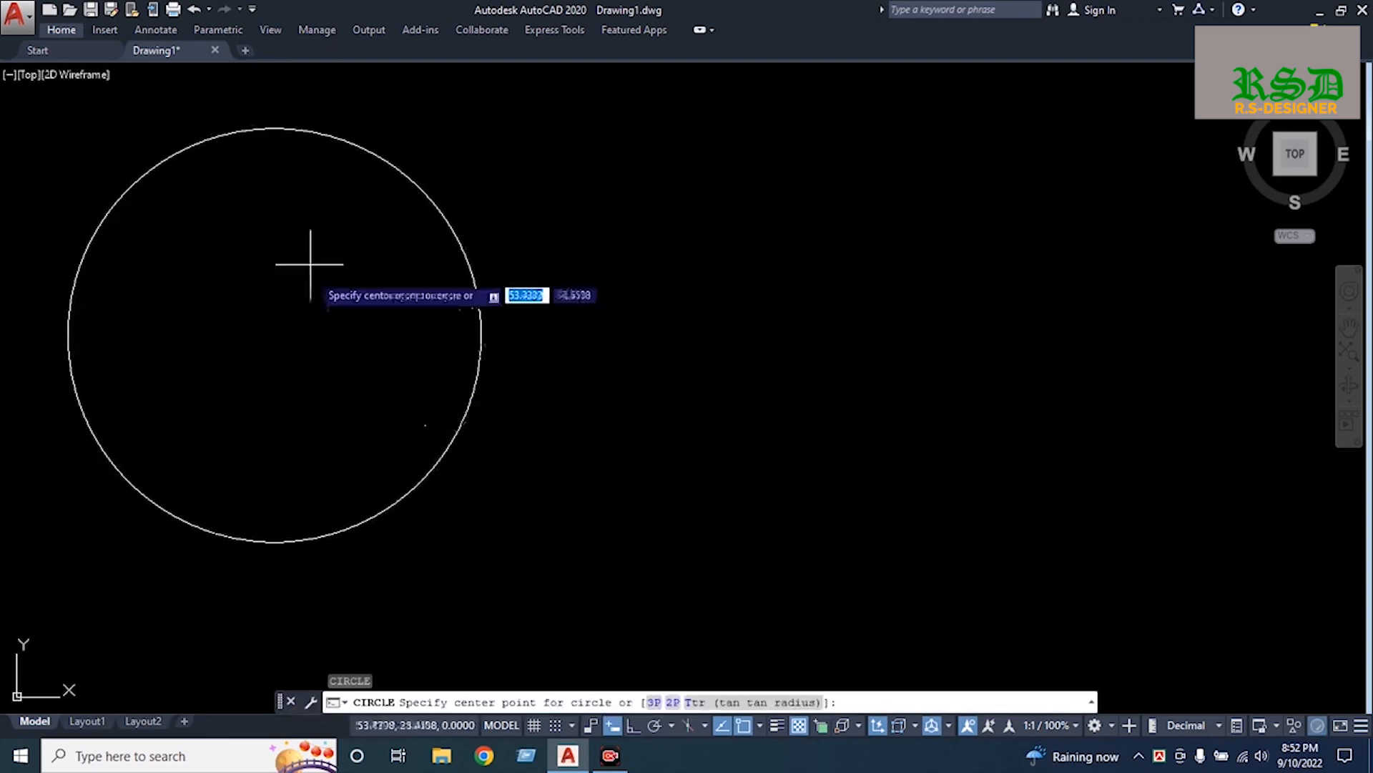
left_click(274, 334)
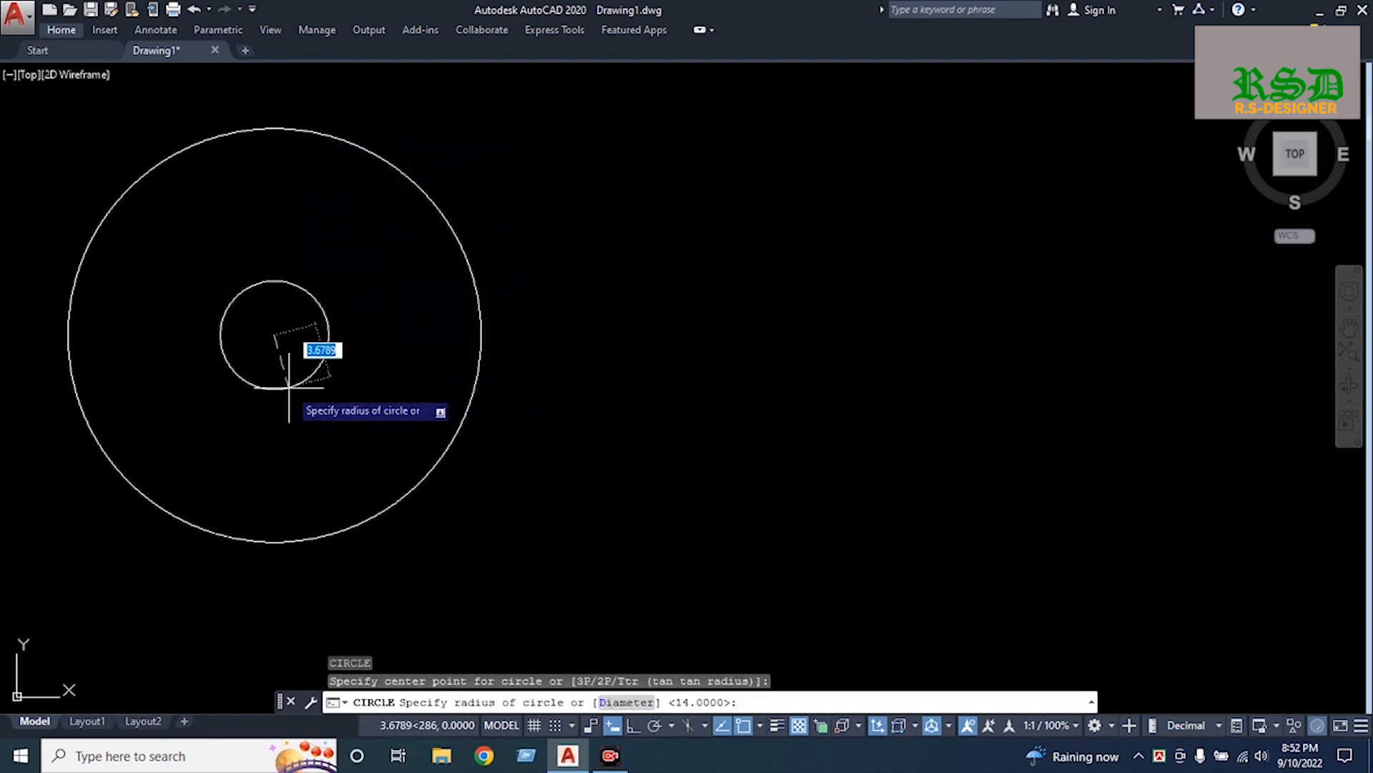
type("12.5")
key("Return")
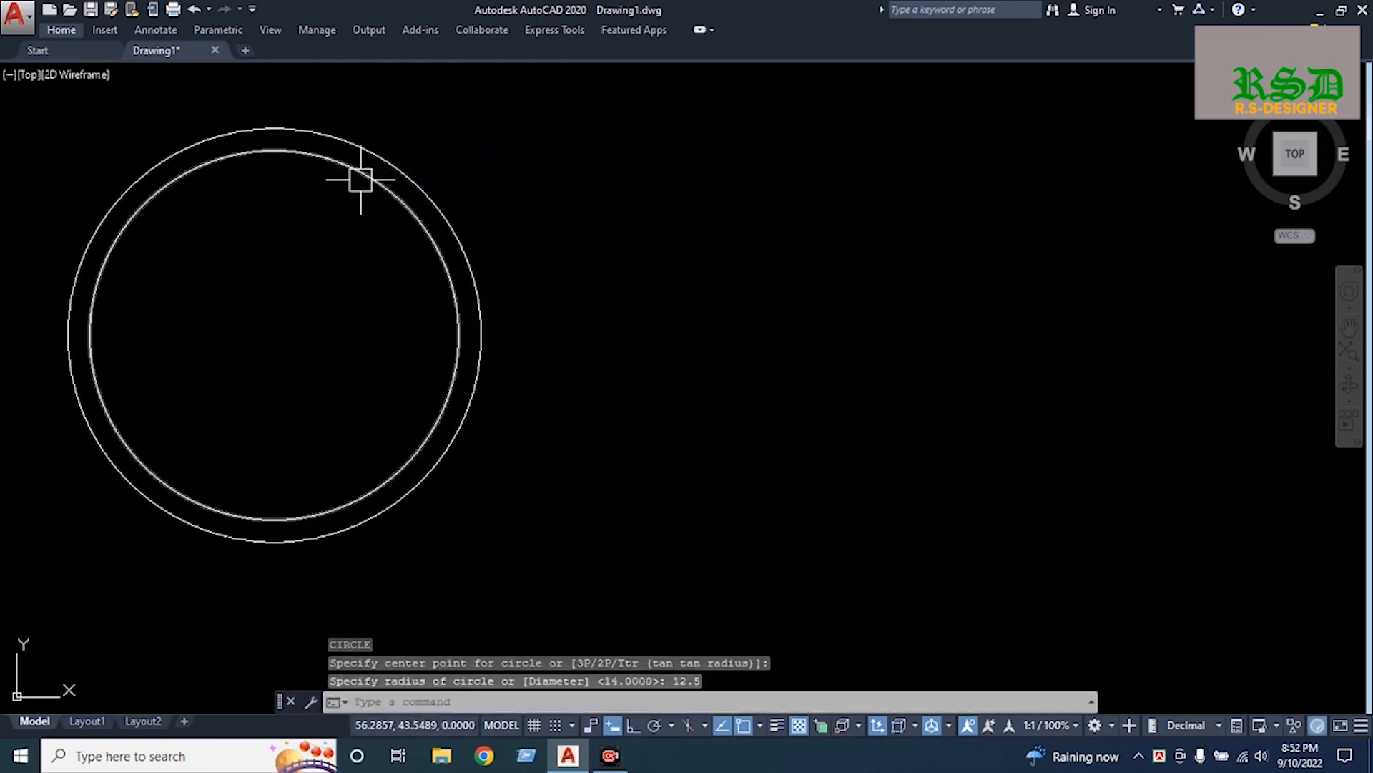
Draw a horizontal line 110 long from the circles' centre toward the right, with Ortho mode on
type("l")
key("Return")
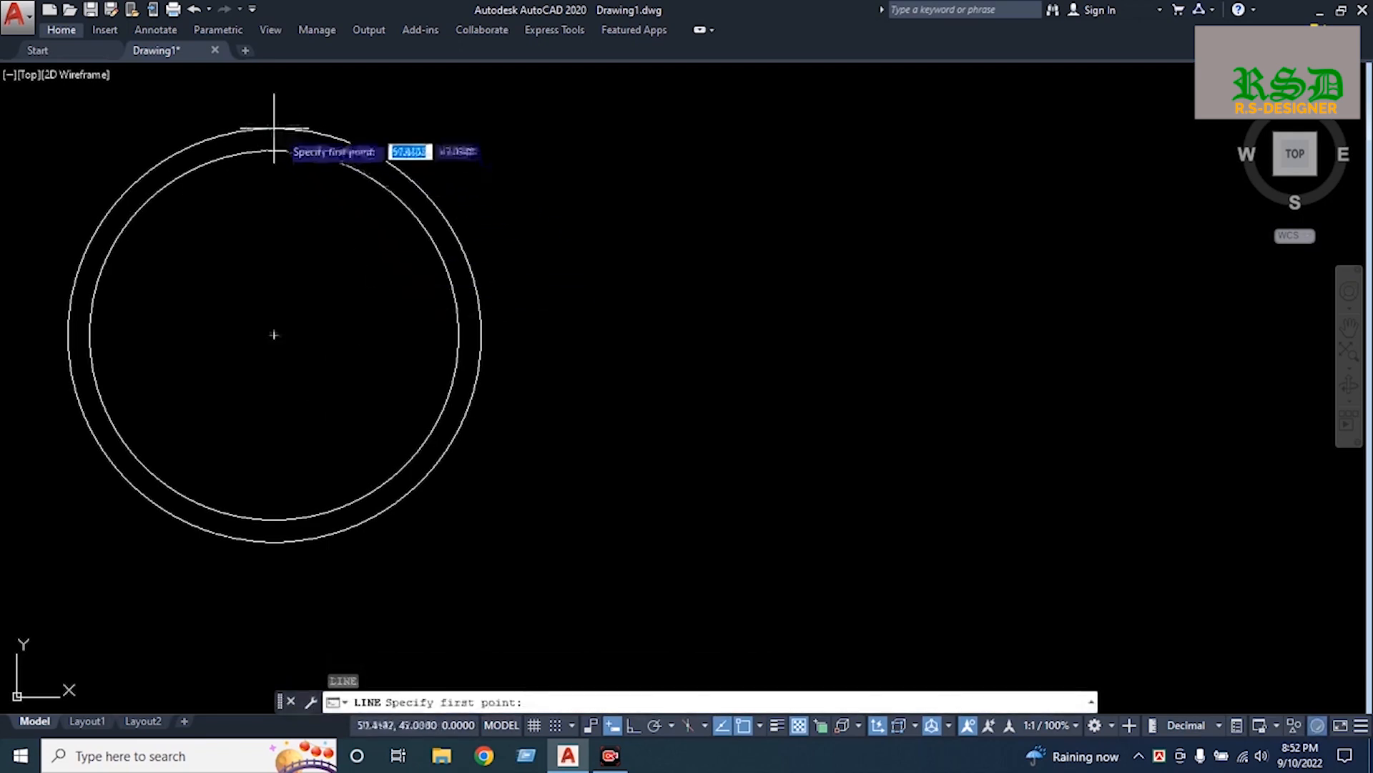
left_click(275, 333)
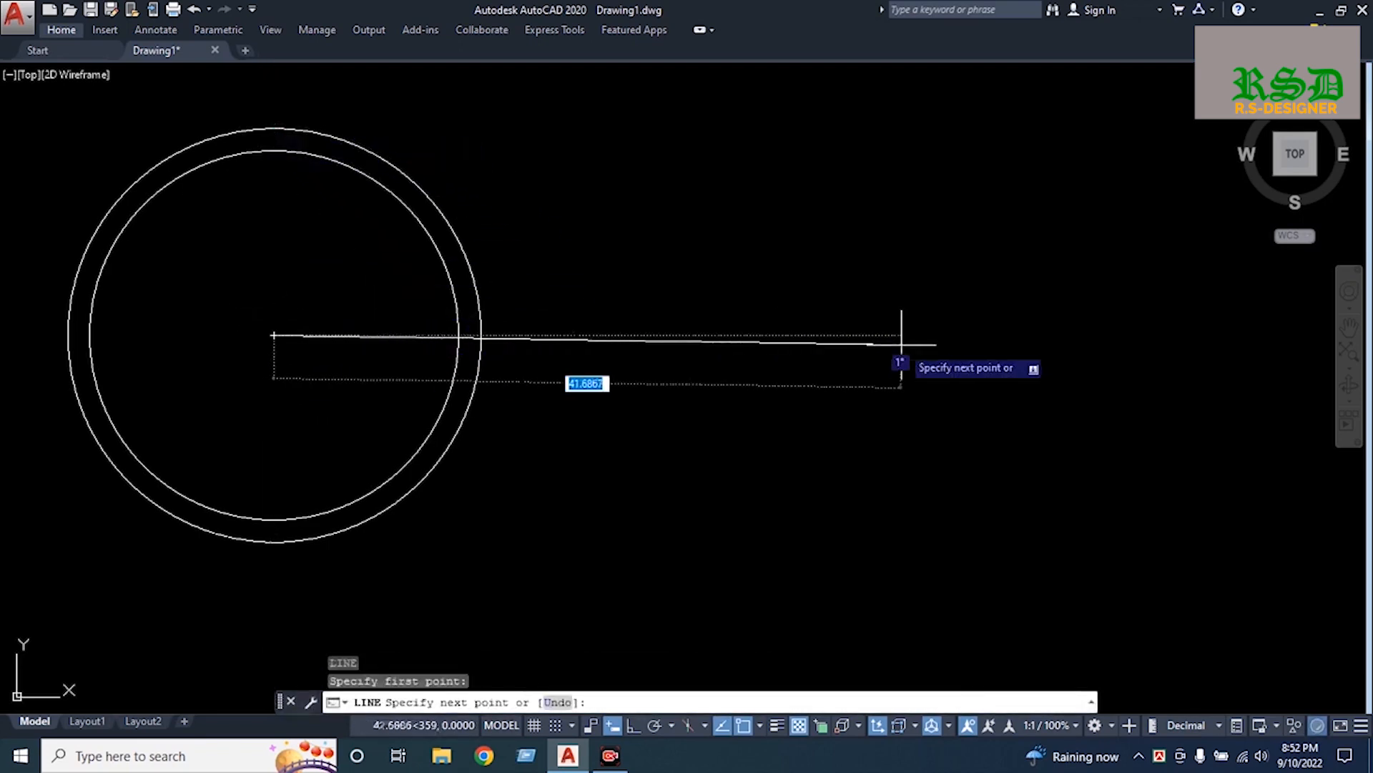
key("F8")
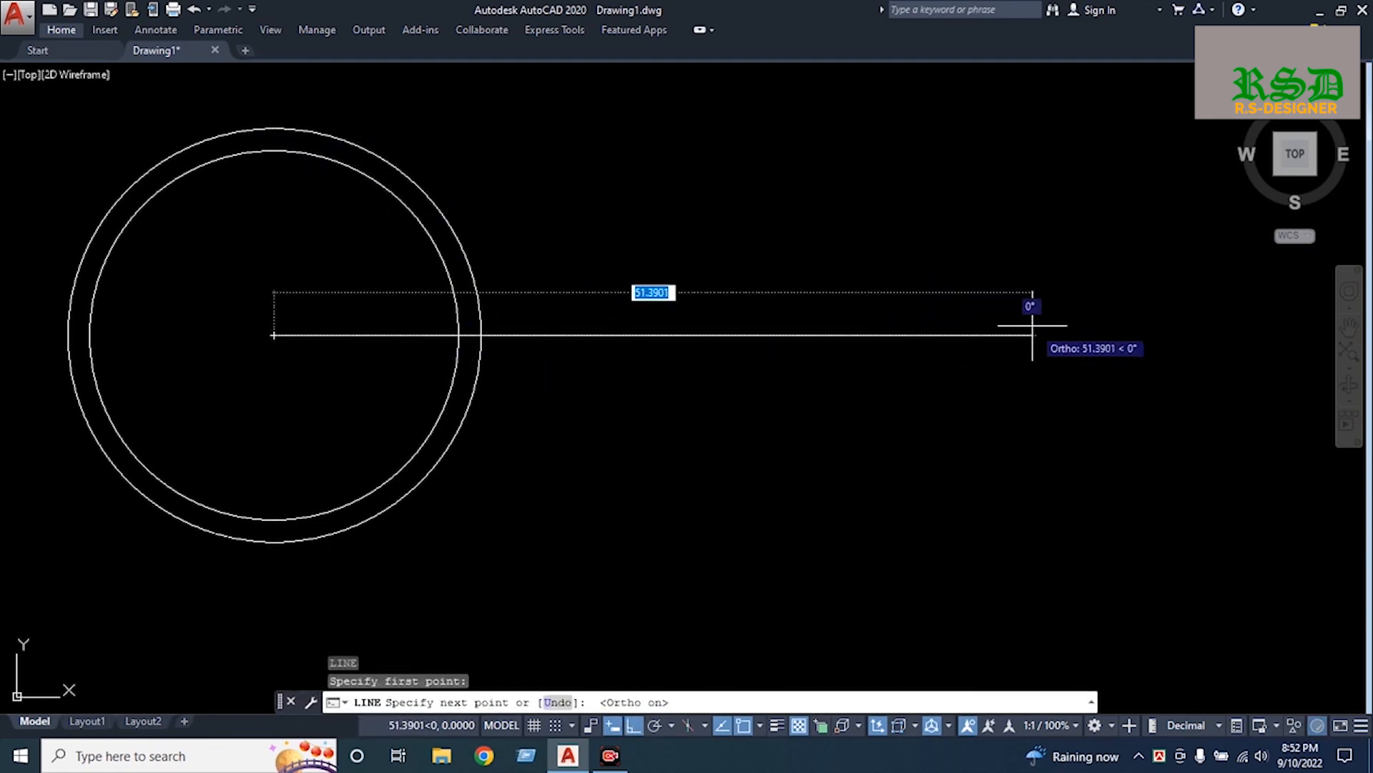
type("110")
key("Return")
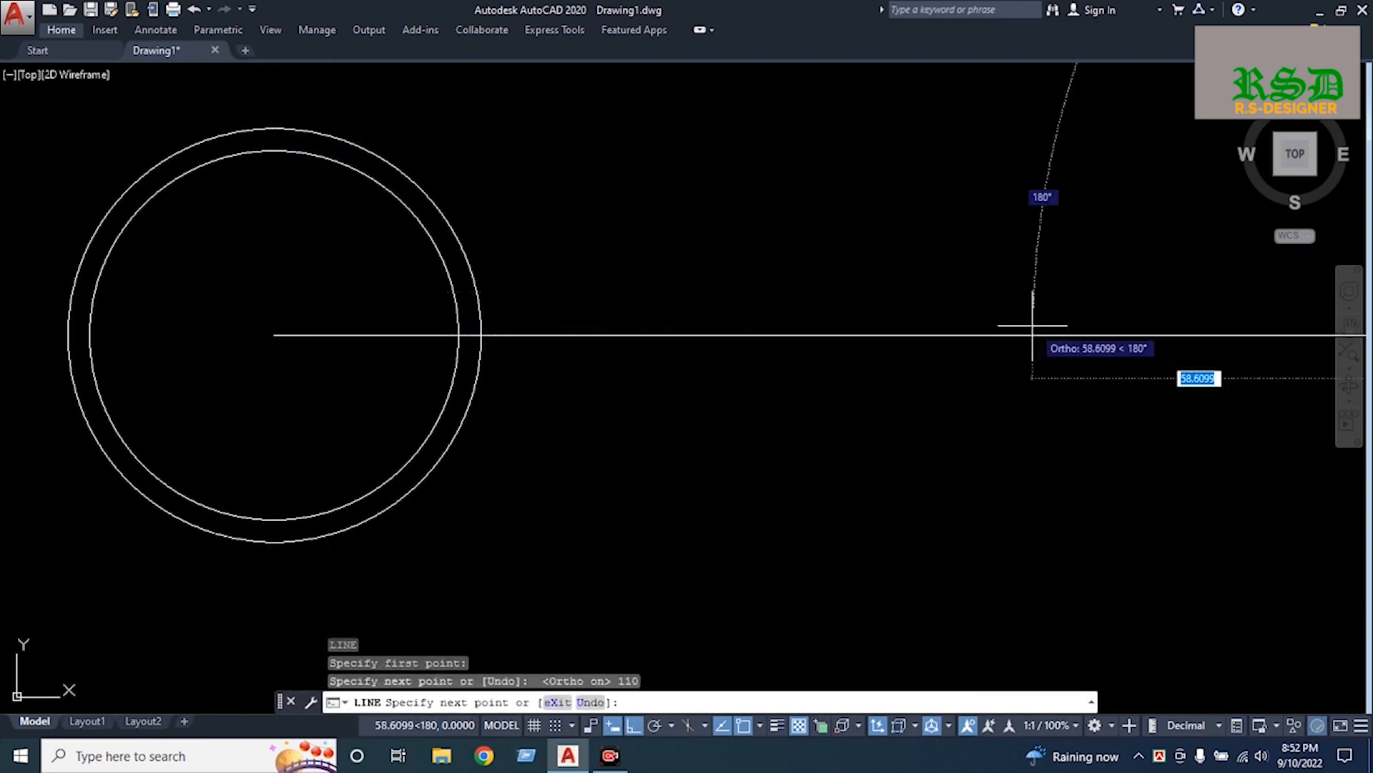
key("Escape")
scroll(1012, 324, "down", 8)
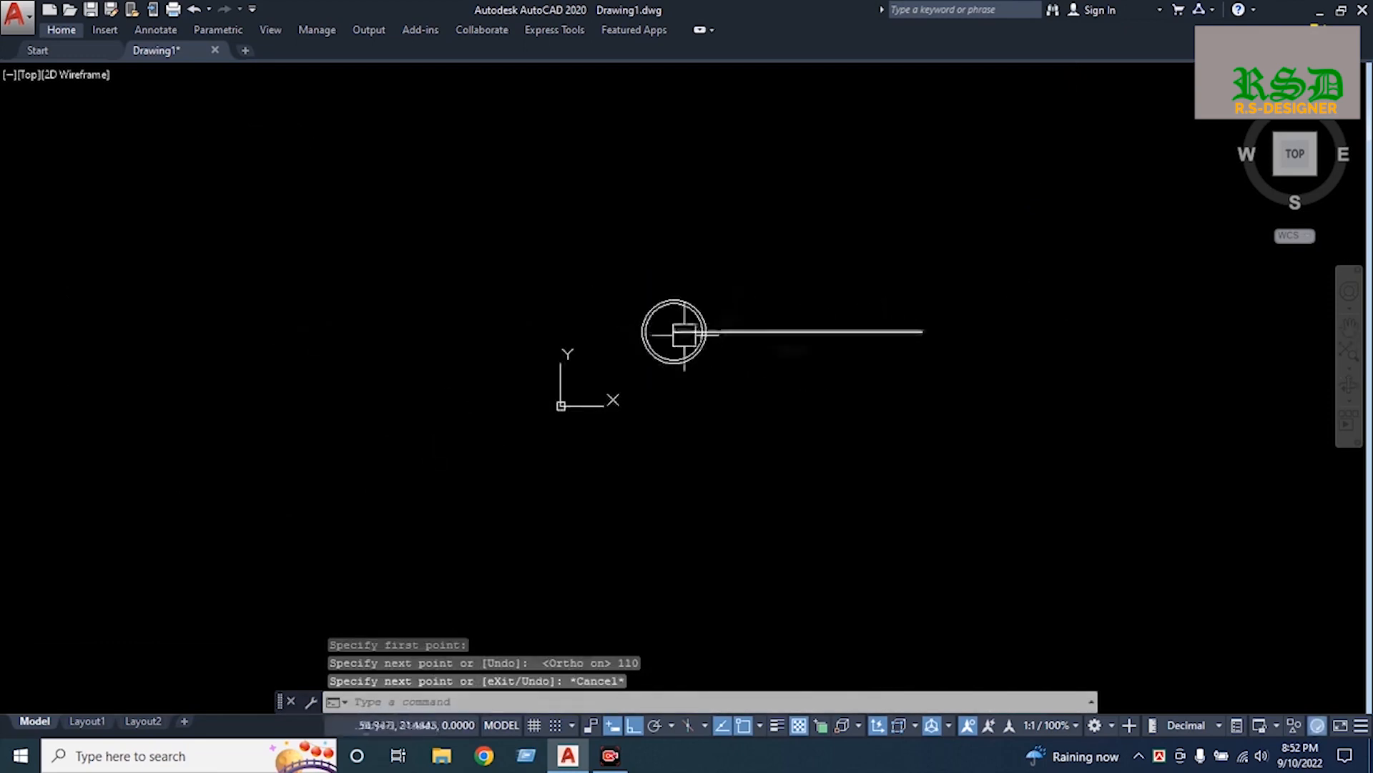
scroll(676, 331, "up", 6)
scroll(648, 343, "down", 3)
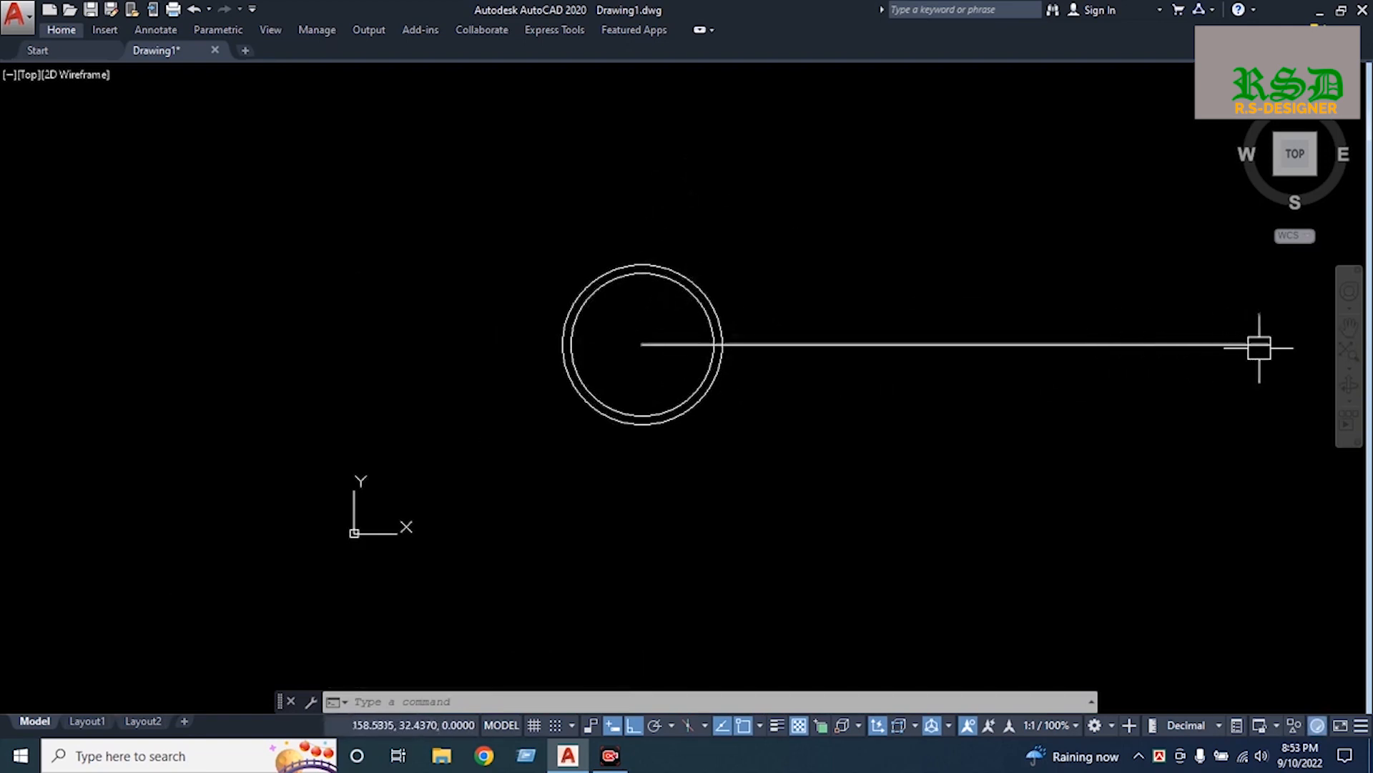
left_click(722, 211)
left_click(623, 295)
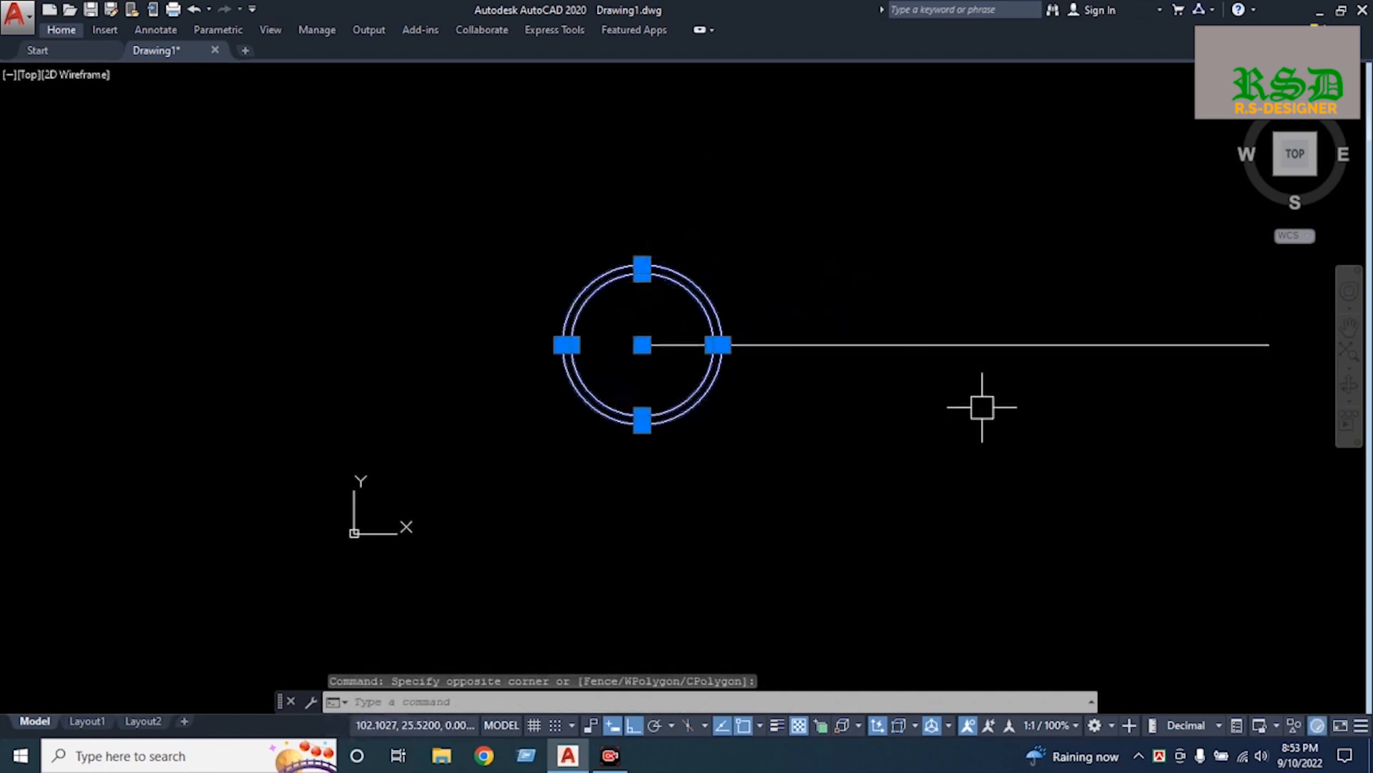
type("m")
key("Return")
key("Escape")
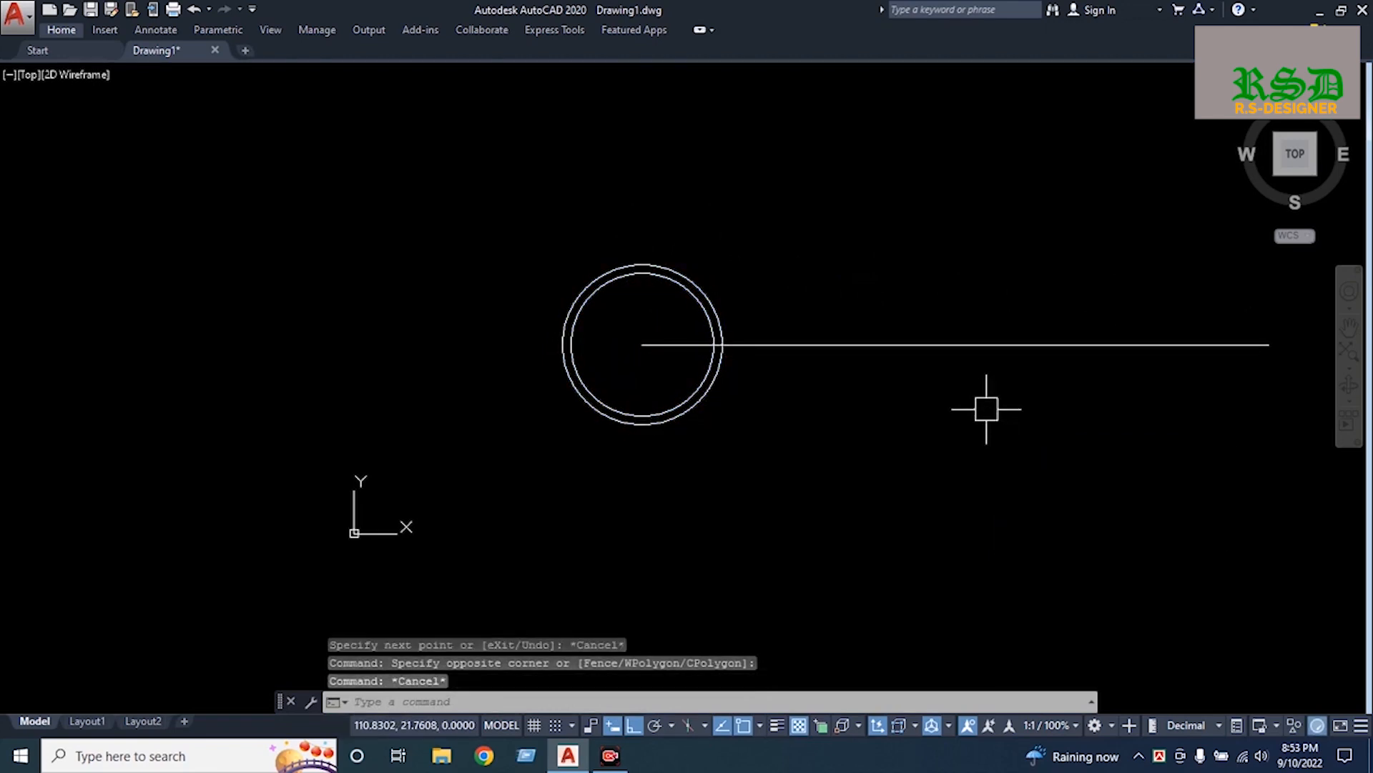
Draw two concentric circles with radii of 14 and 12 centred on the line's right end
key("Return")
left_click(1270, 345)
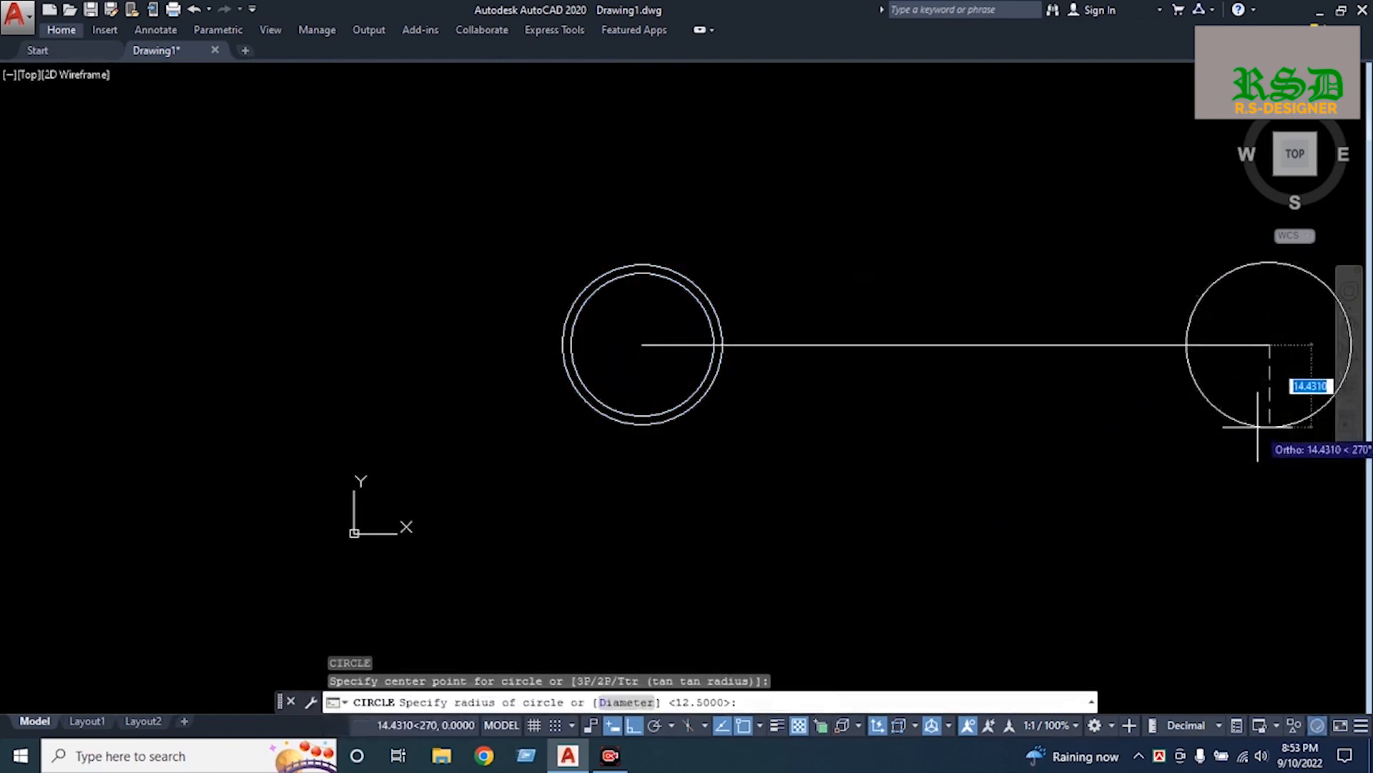
type("14")
key("Return")
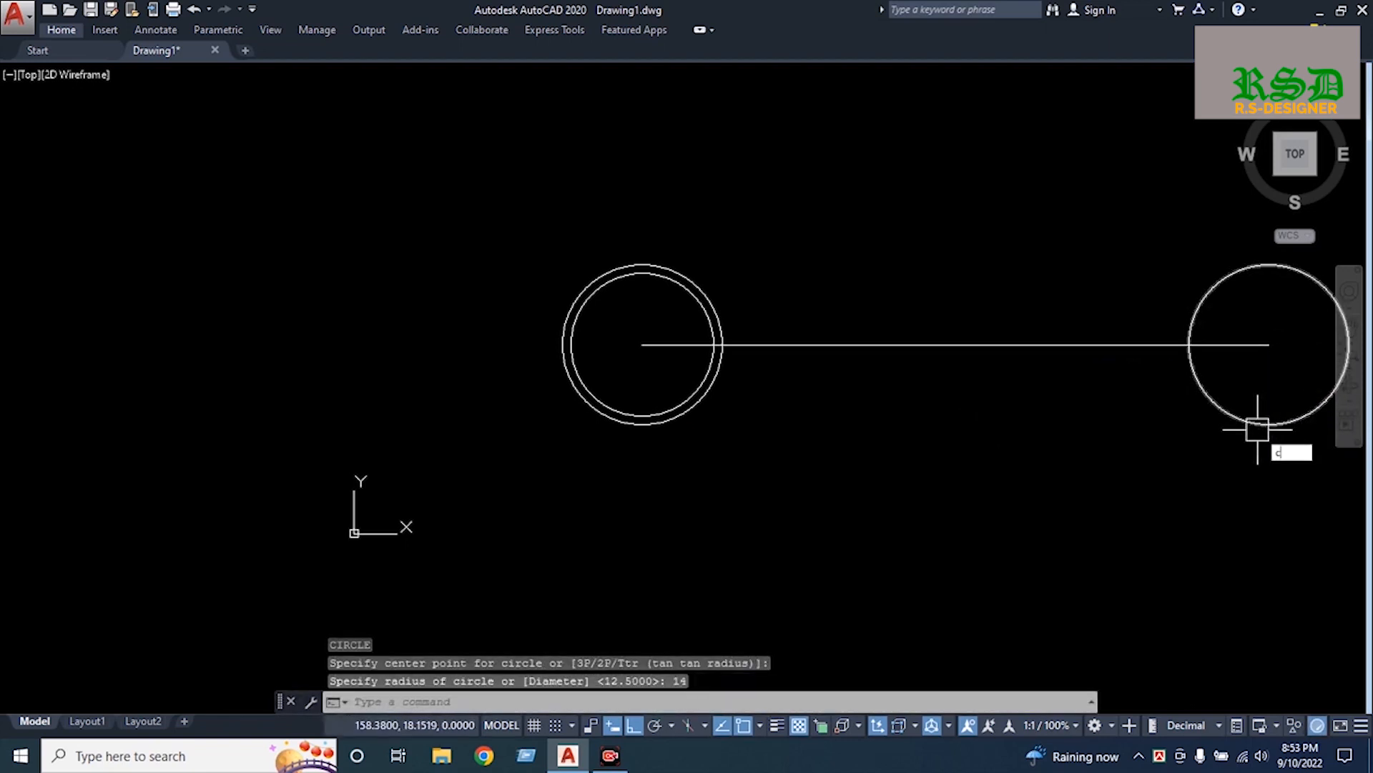
key("Return")
left_click(1269, 345)
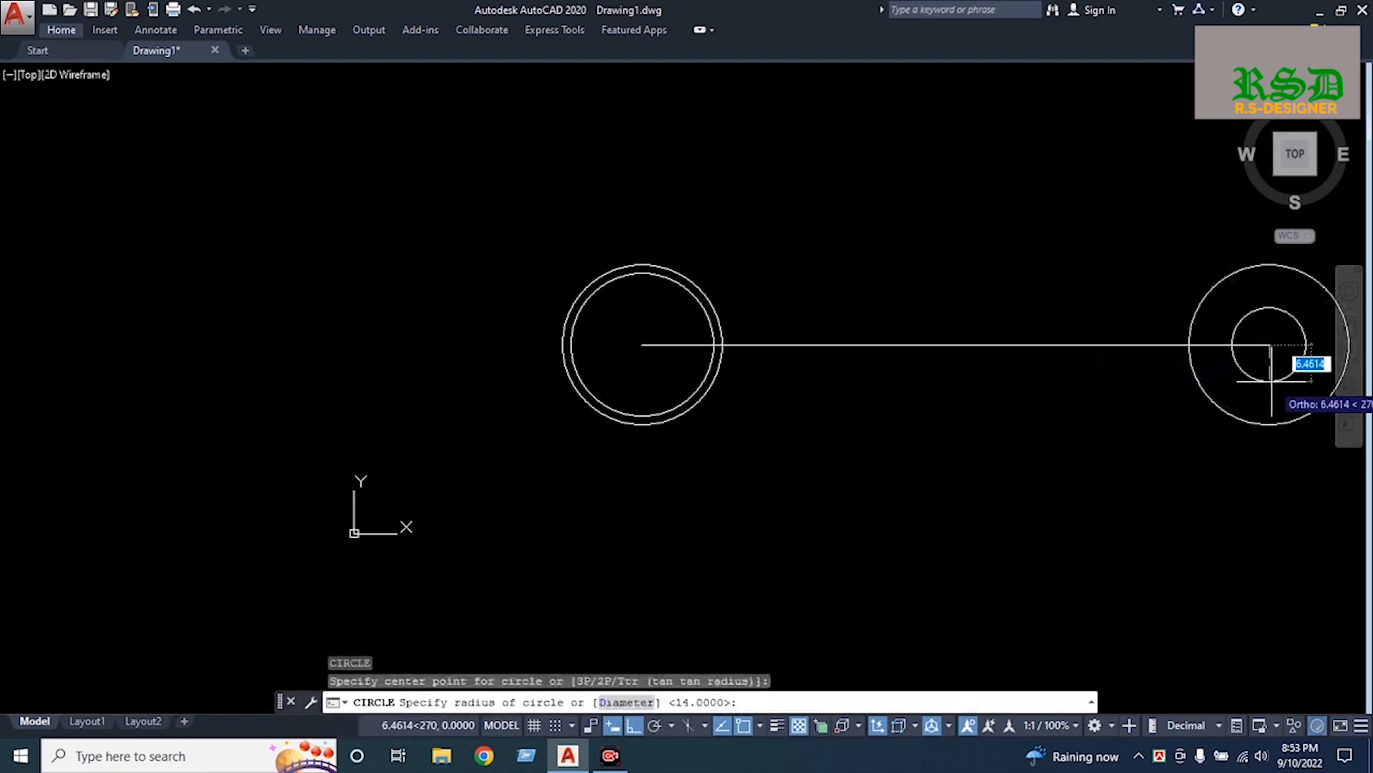
type("12")
key("Return")
Delete both circles at the right end of the line
left_click(1271, 383)
left_click(1211, 426)
key("Delete")
Mirror the two concentric circles about a vertical axis through the line's midpoint, keeping the source circles
left_click(822, 258)
left_click(641, 307)
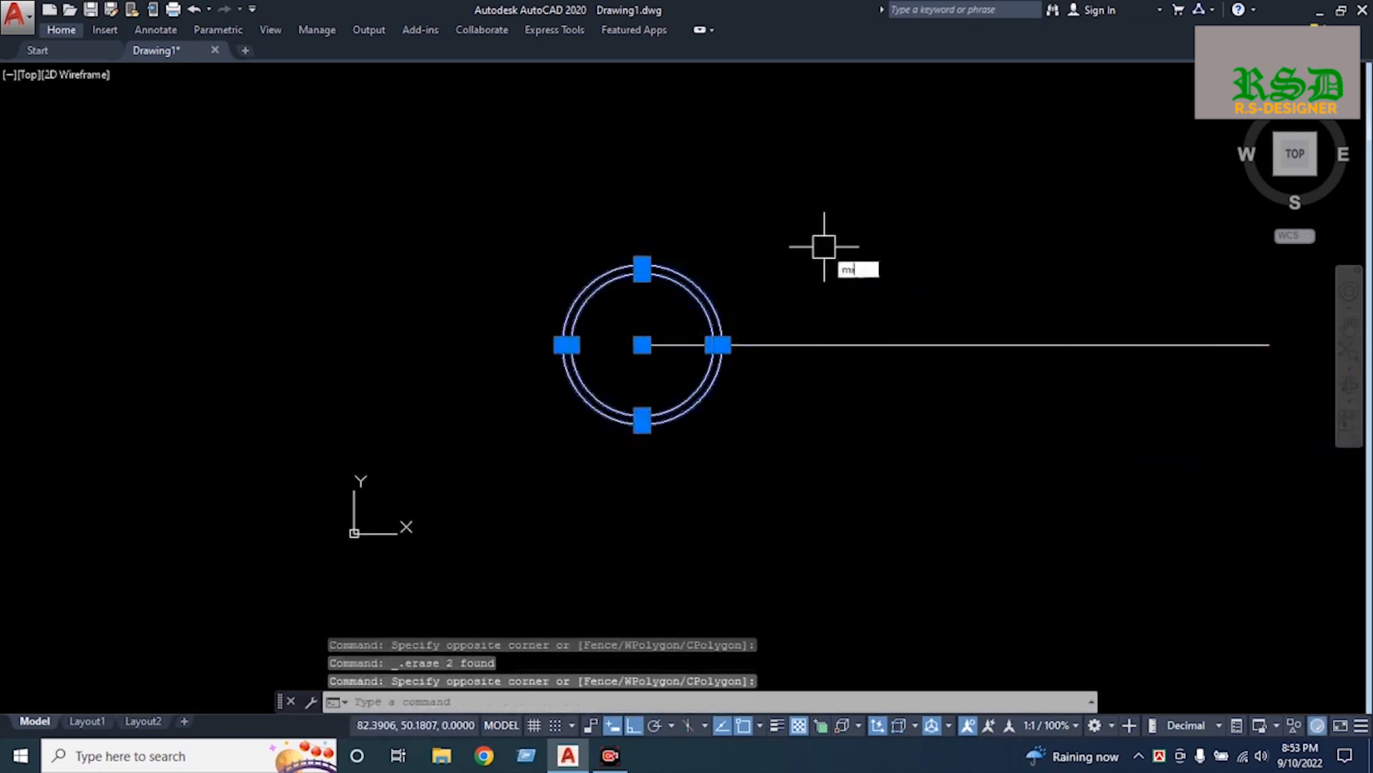
key("Return")
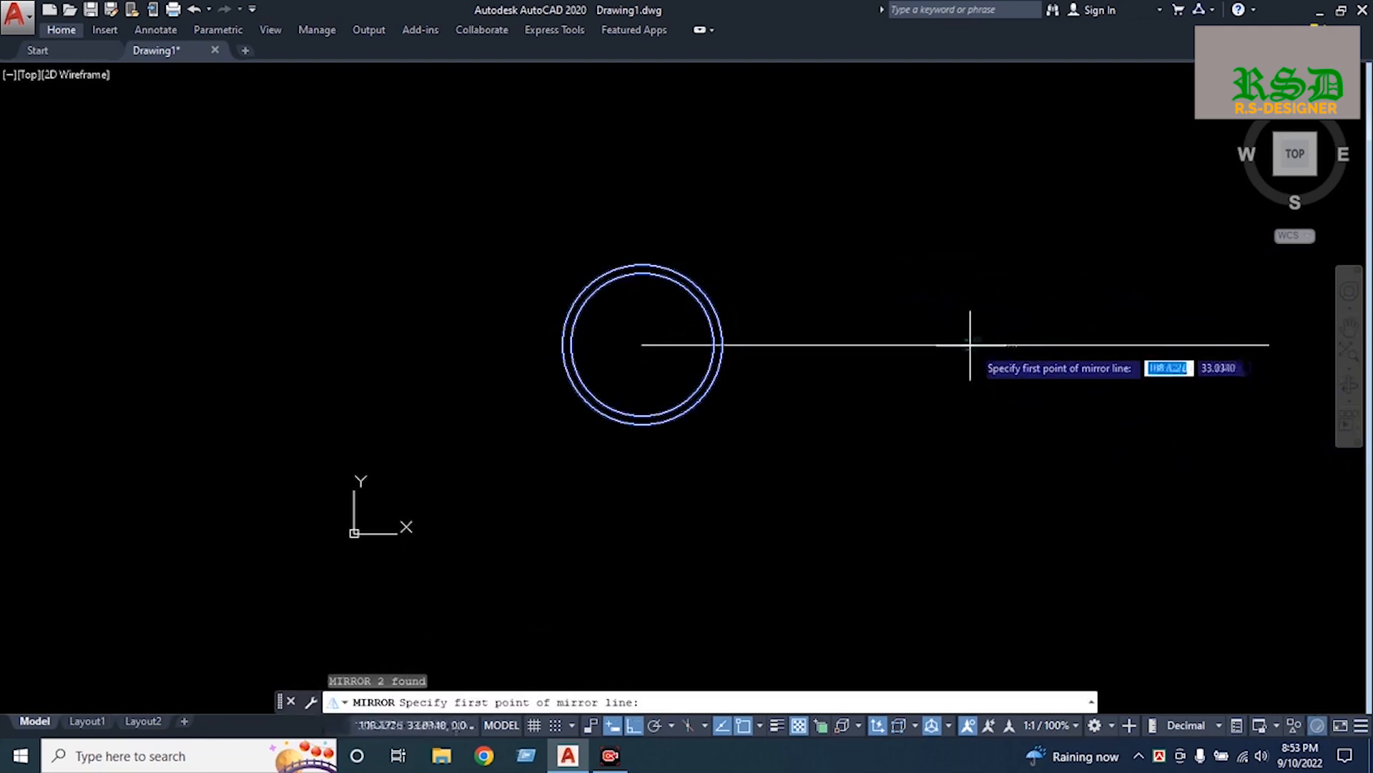
left_click(955, 345)
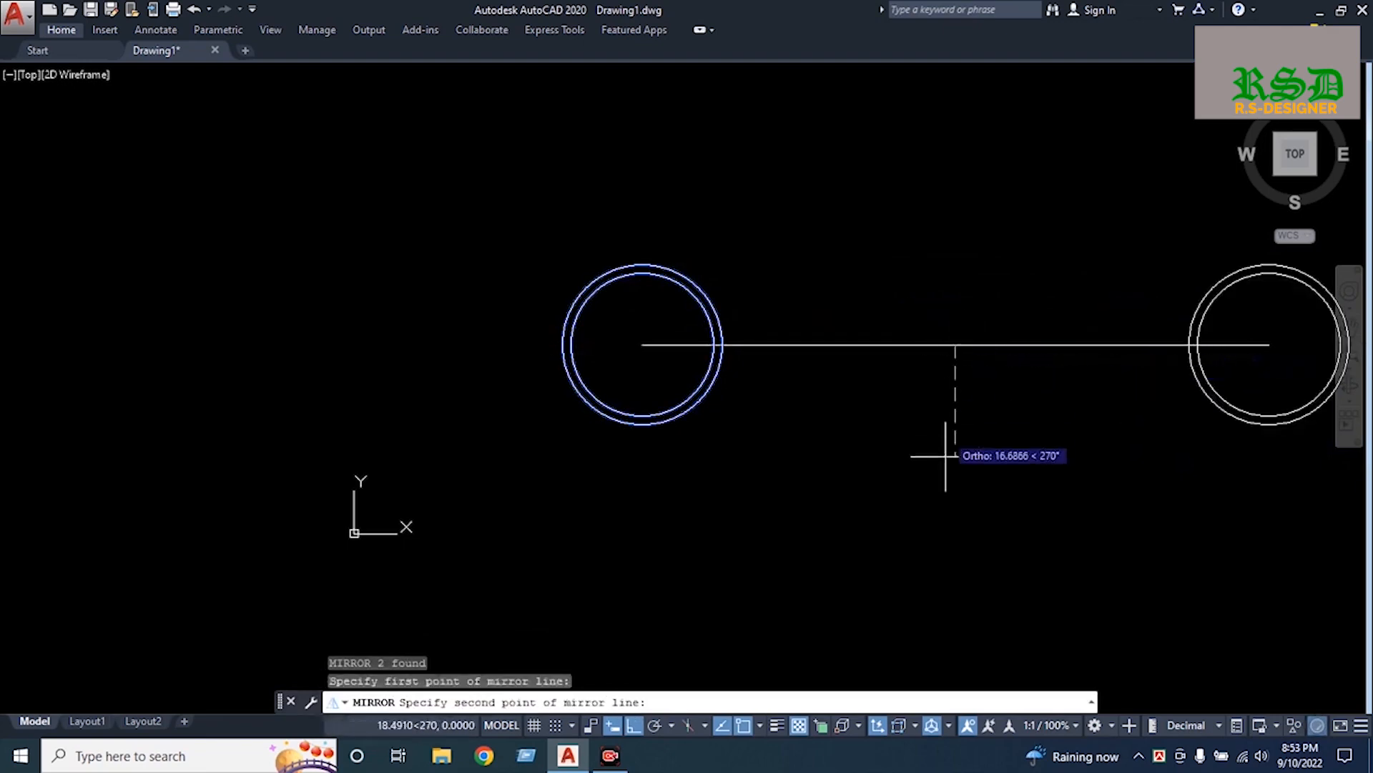
left_click(945, 456)
key("Return")
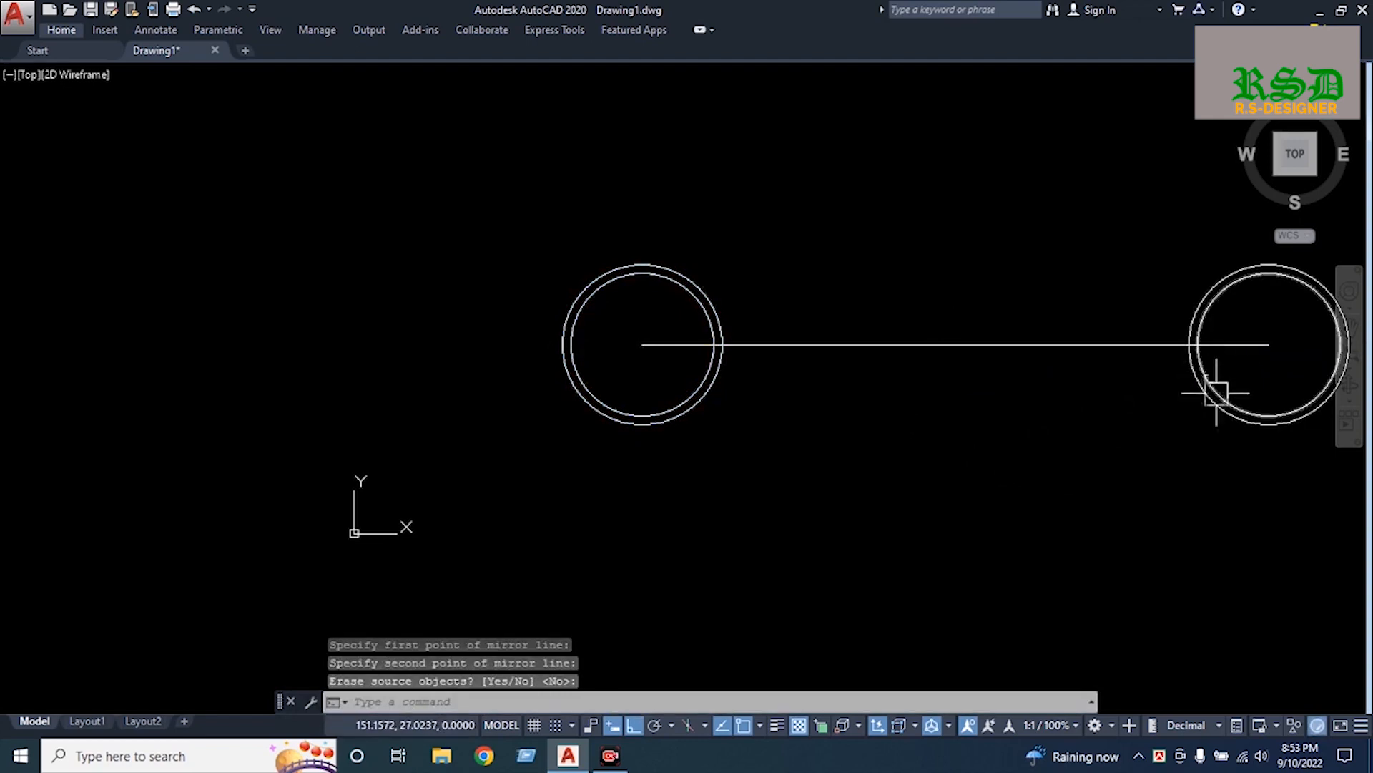
Turn off display of the UCS icon at the origin so it stays in the viewport corner
middle_click_drag(1214, 392, 966, 414)
scroll(787, 399, "down", 5)
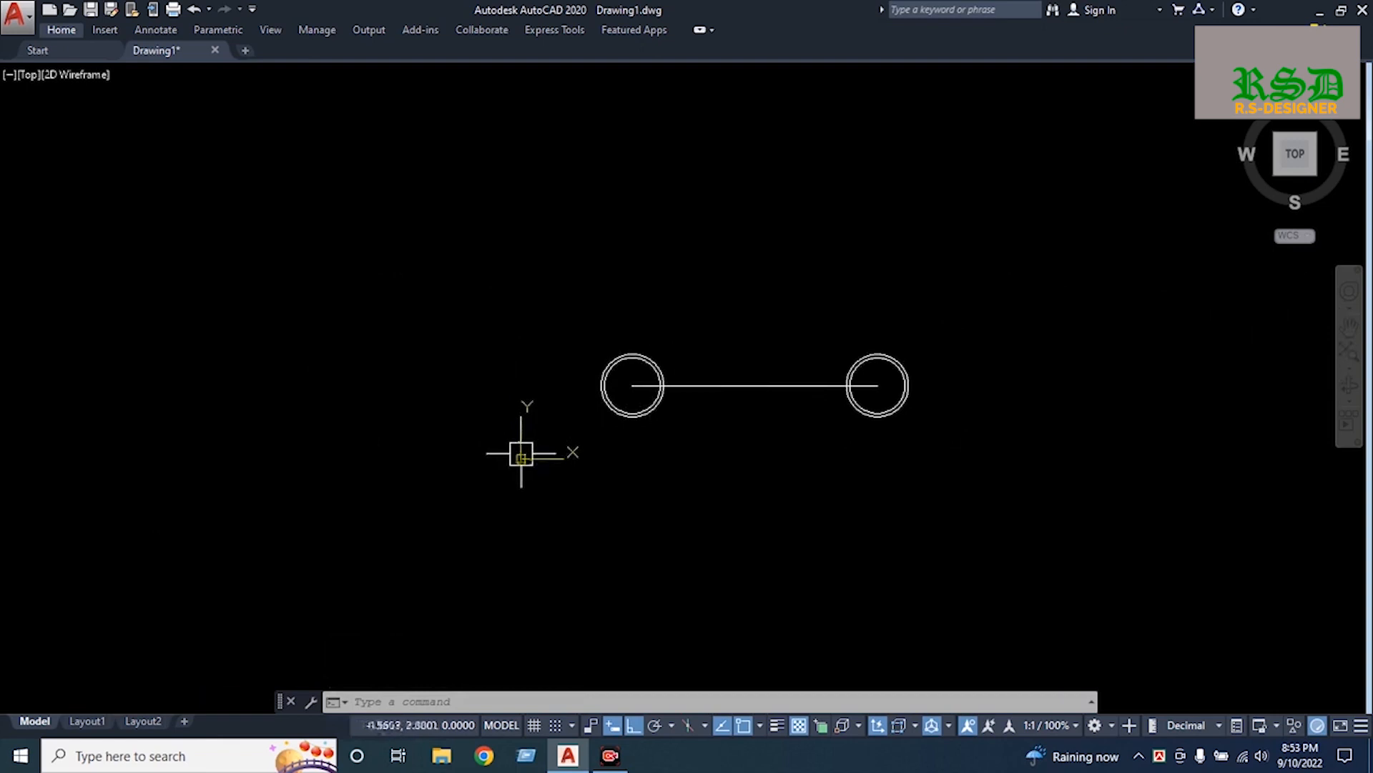
right_click(522, 455)
mouse_move(598, 677)
left_click(737, 678)
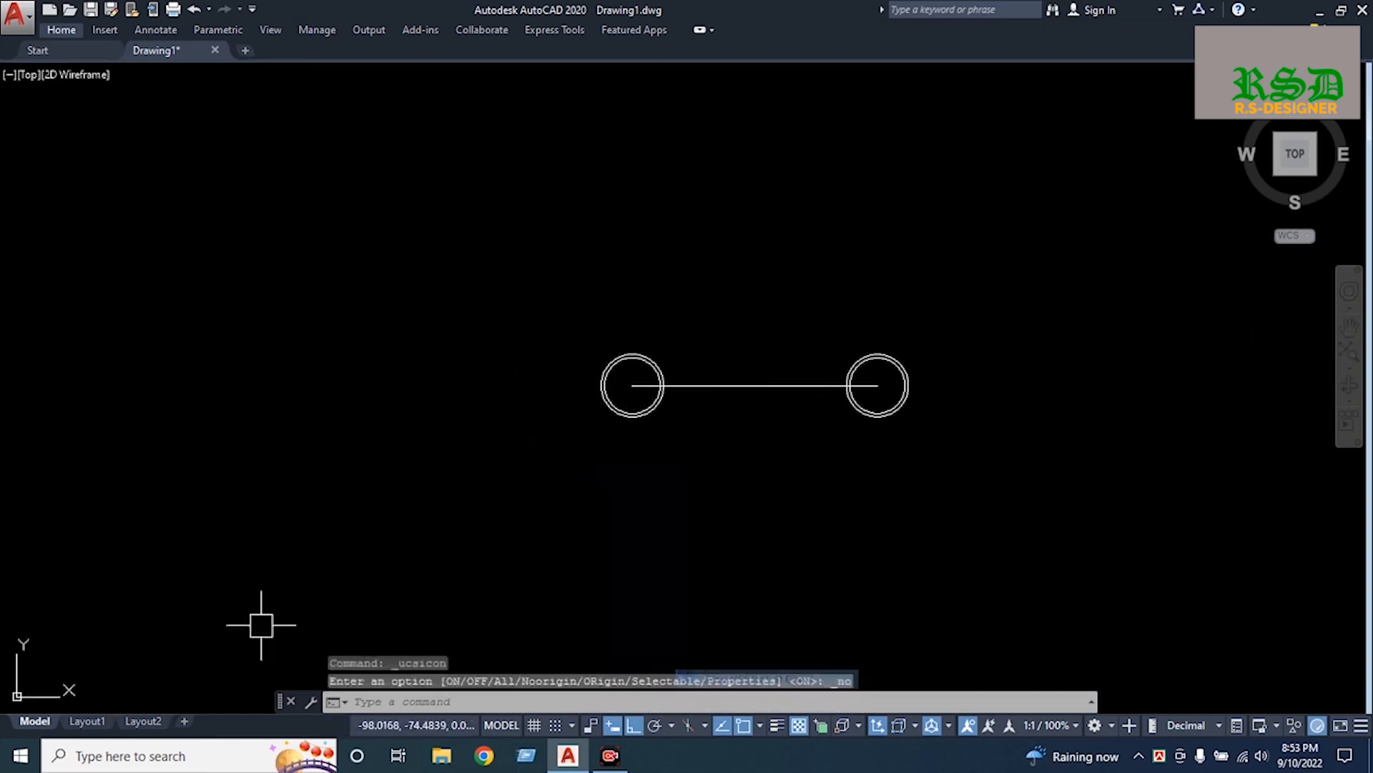
Offset the horizontal centre line by 6 both above and below
scroll(859, 368, "up", 2)
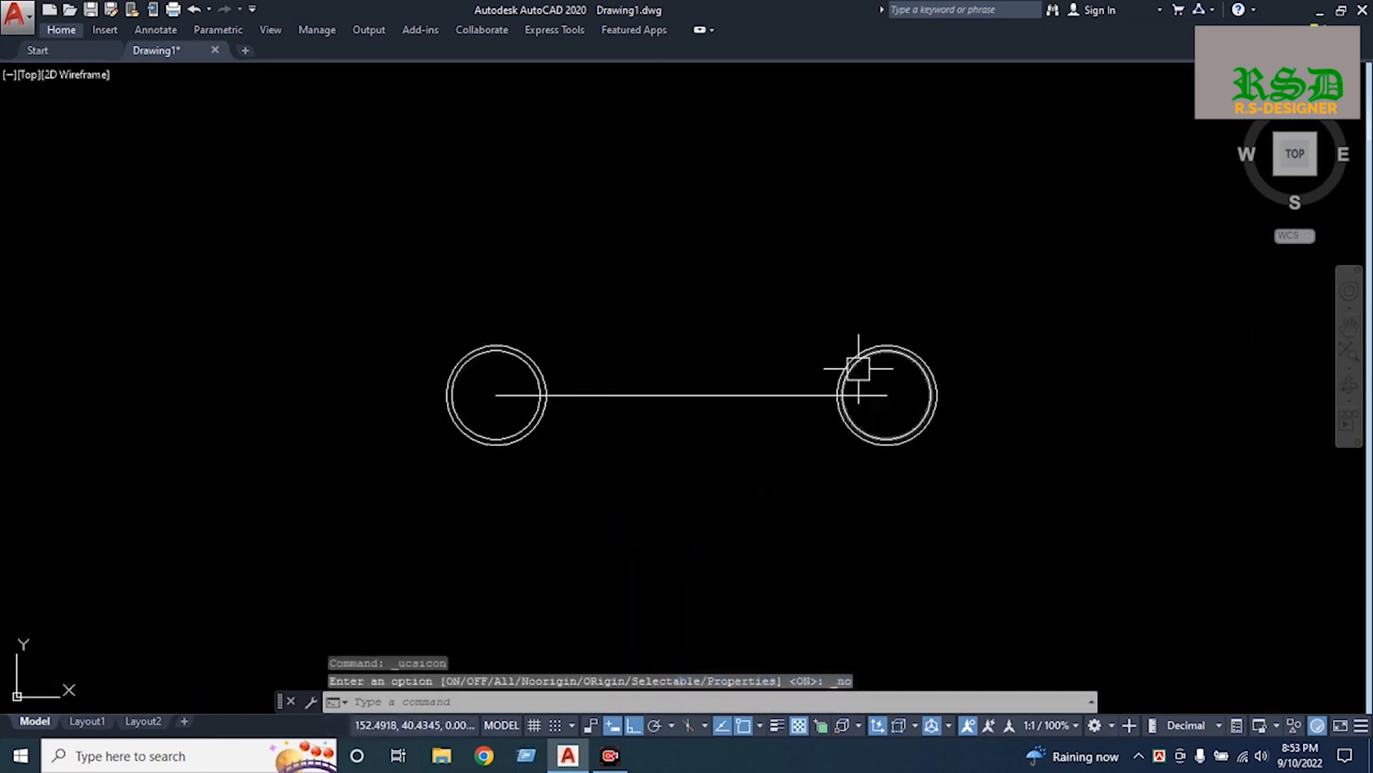
scroll(859, 369, "up", 2)
middle_click_drag(687, 423, 689, 341)
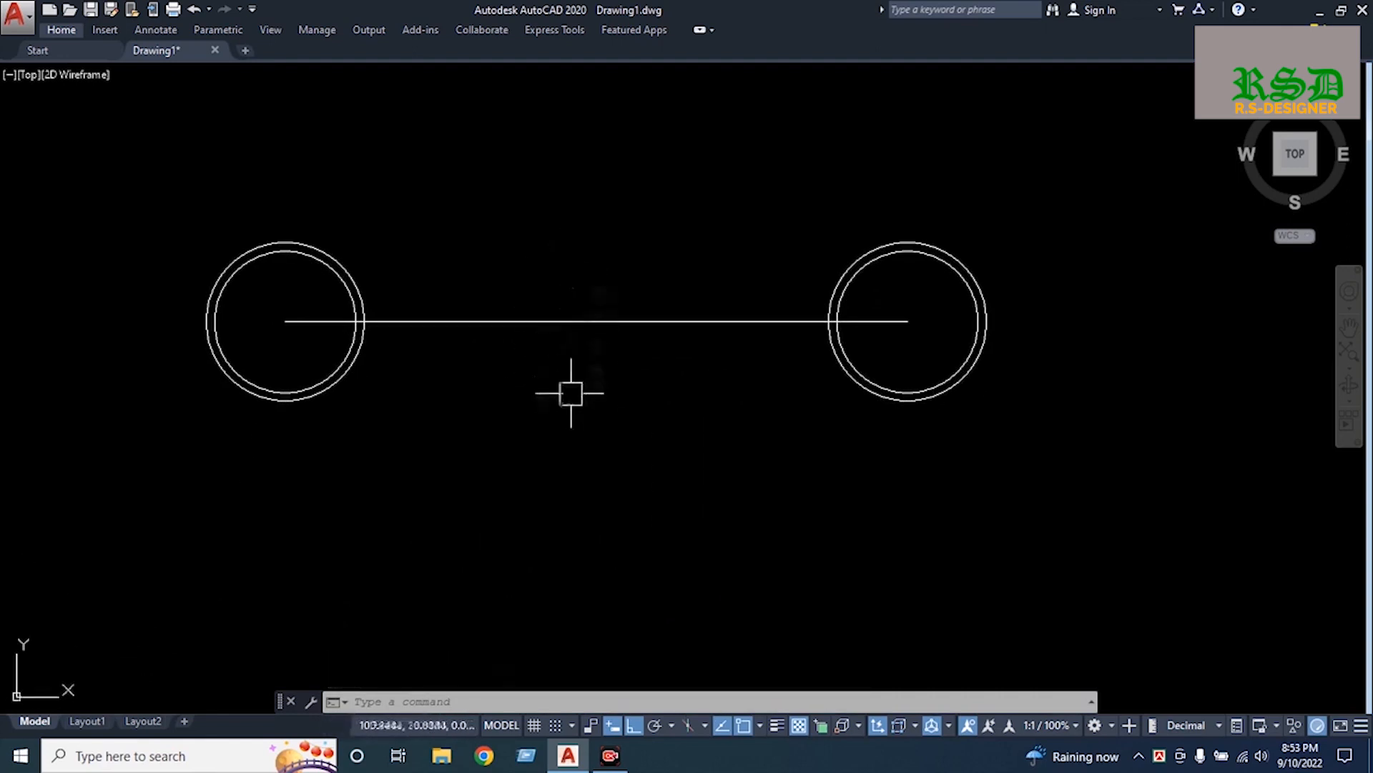
key("Return")
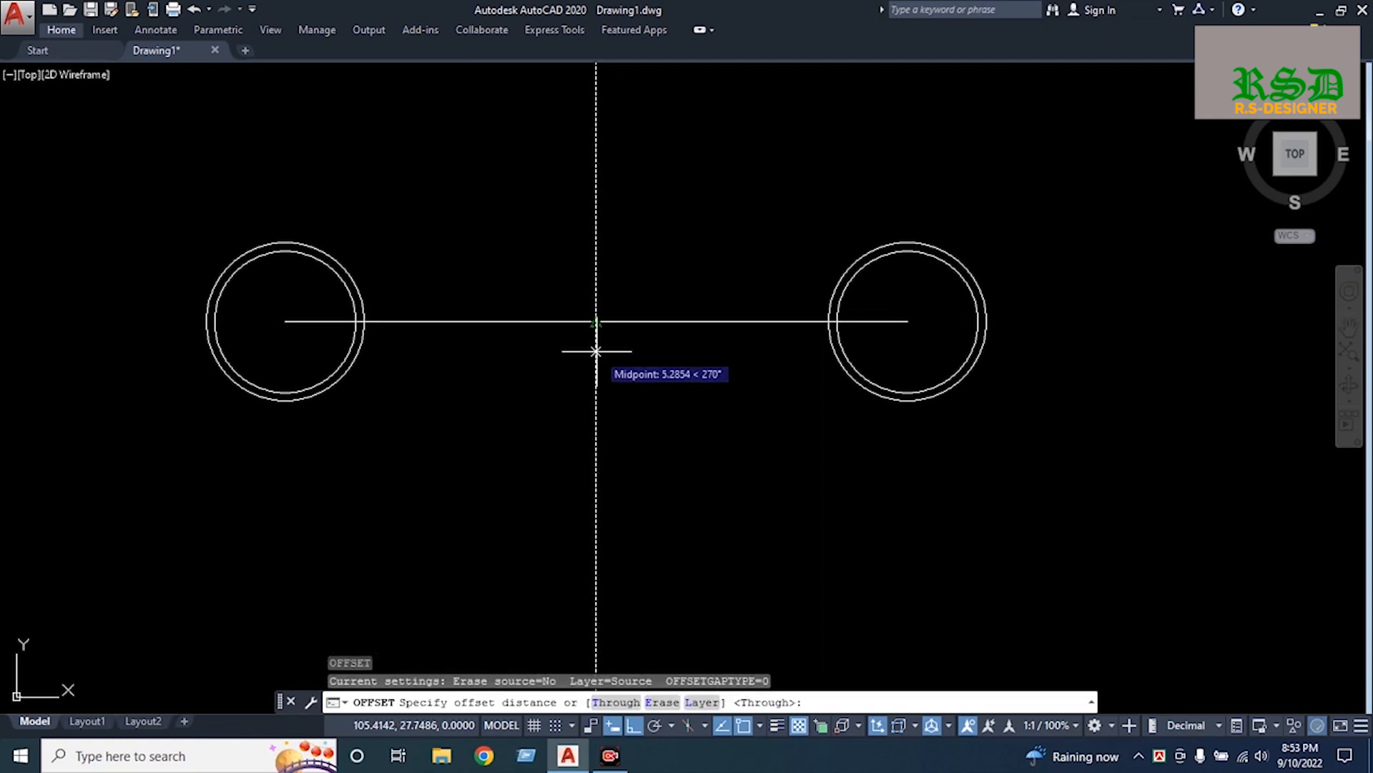
type("6")
key("Return")
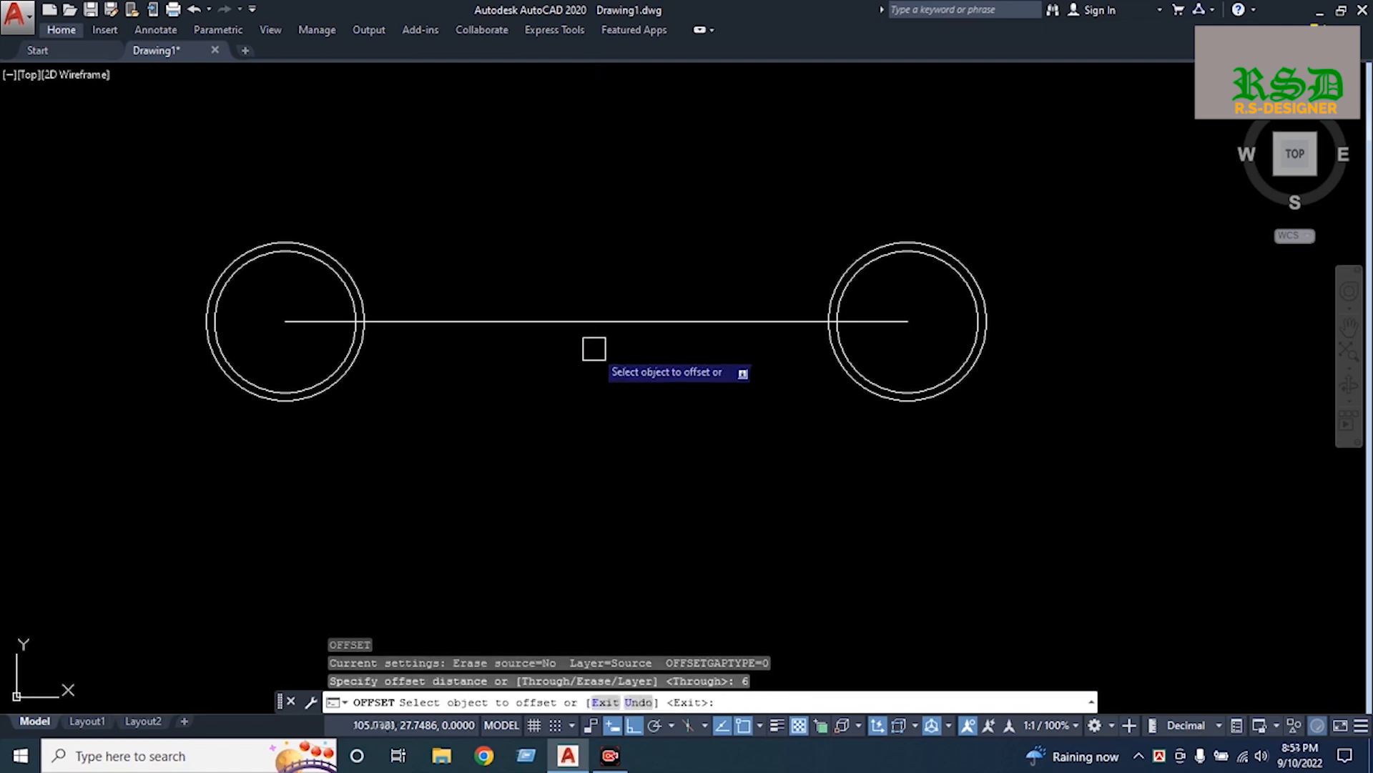
left_click(586, 322)
left_click(583, 306)
left_click(576, 321)
left_click(572, 368)
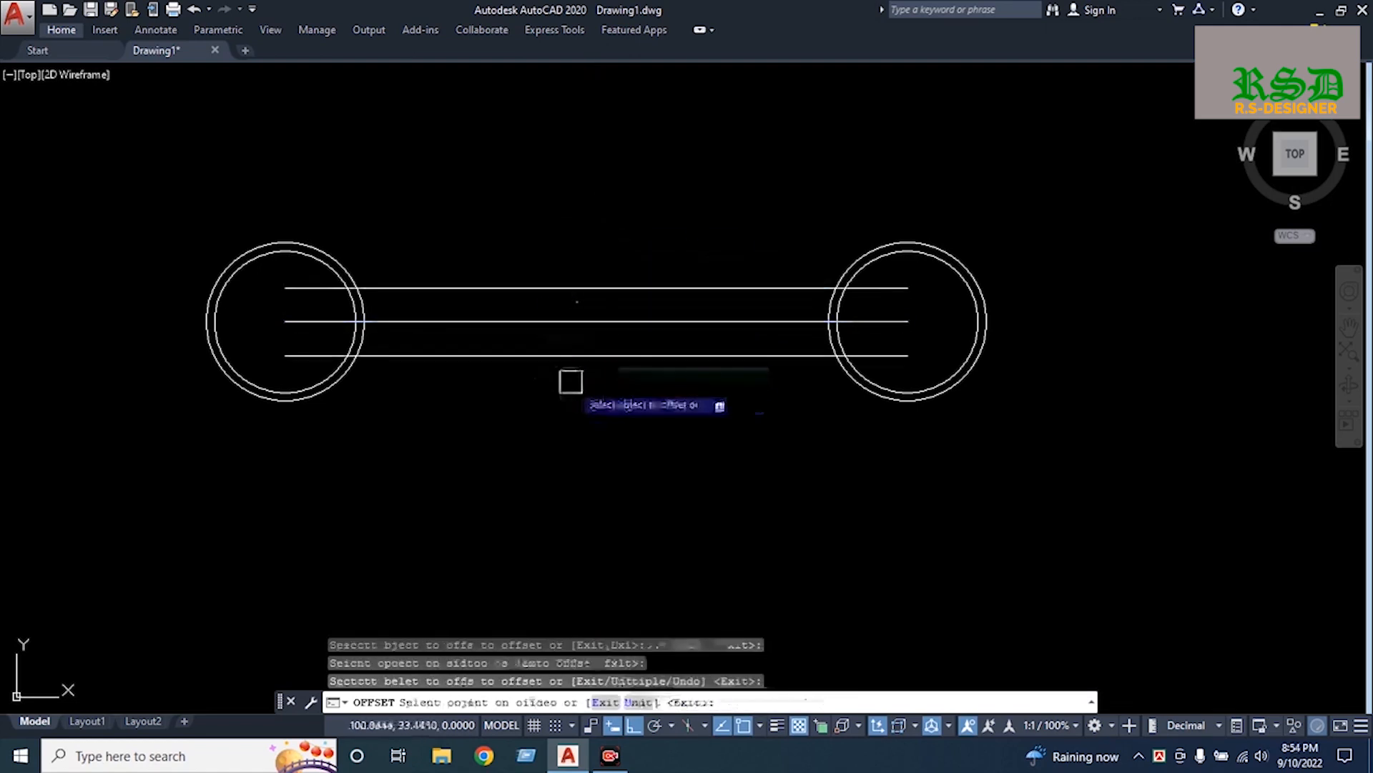
key("Escape")
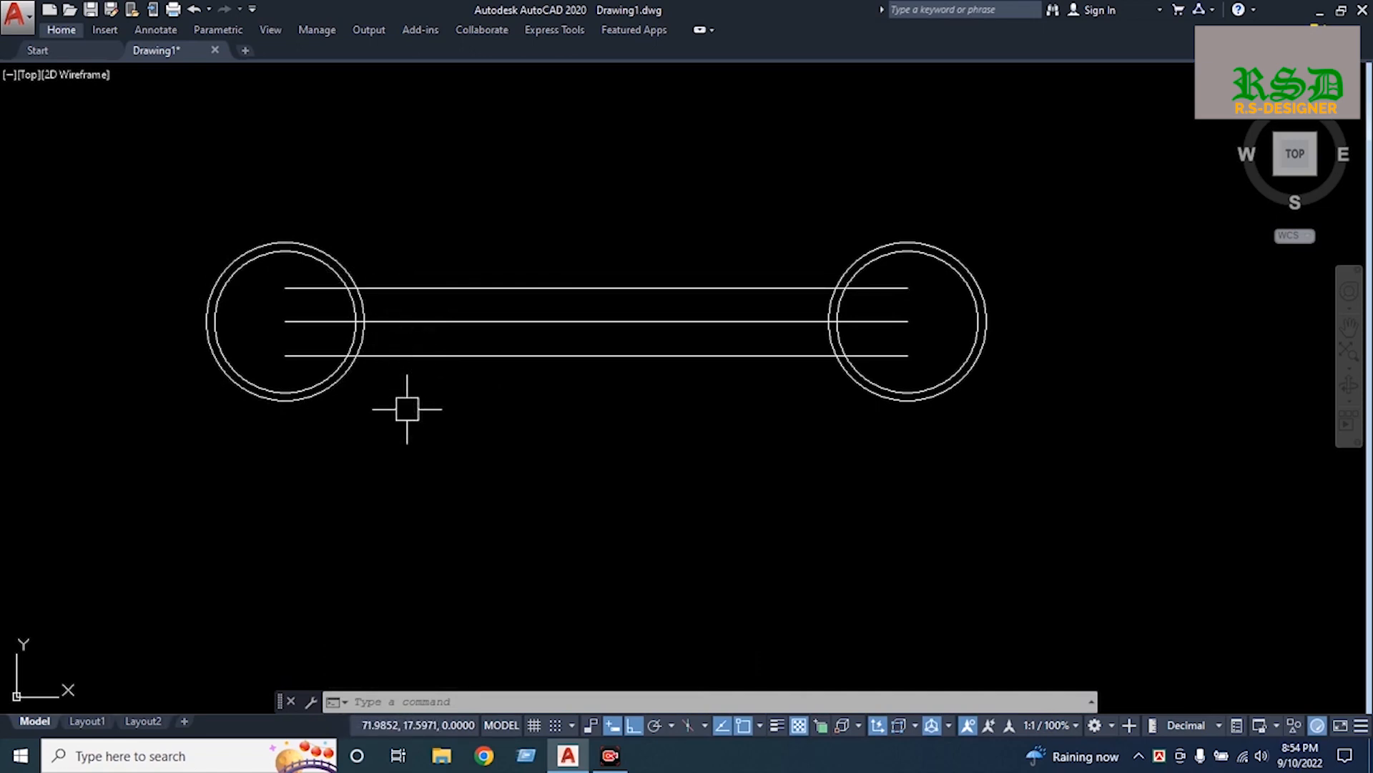
Fillet the left outer circle to the lower offset line with a radius of 45
type("f")
key("Return")
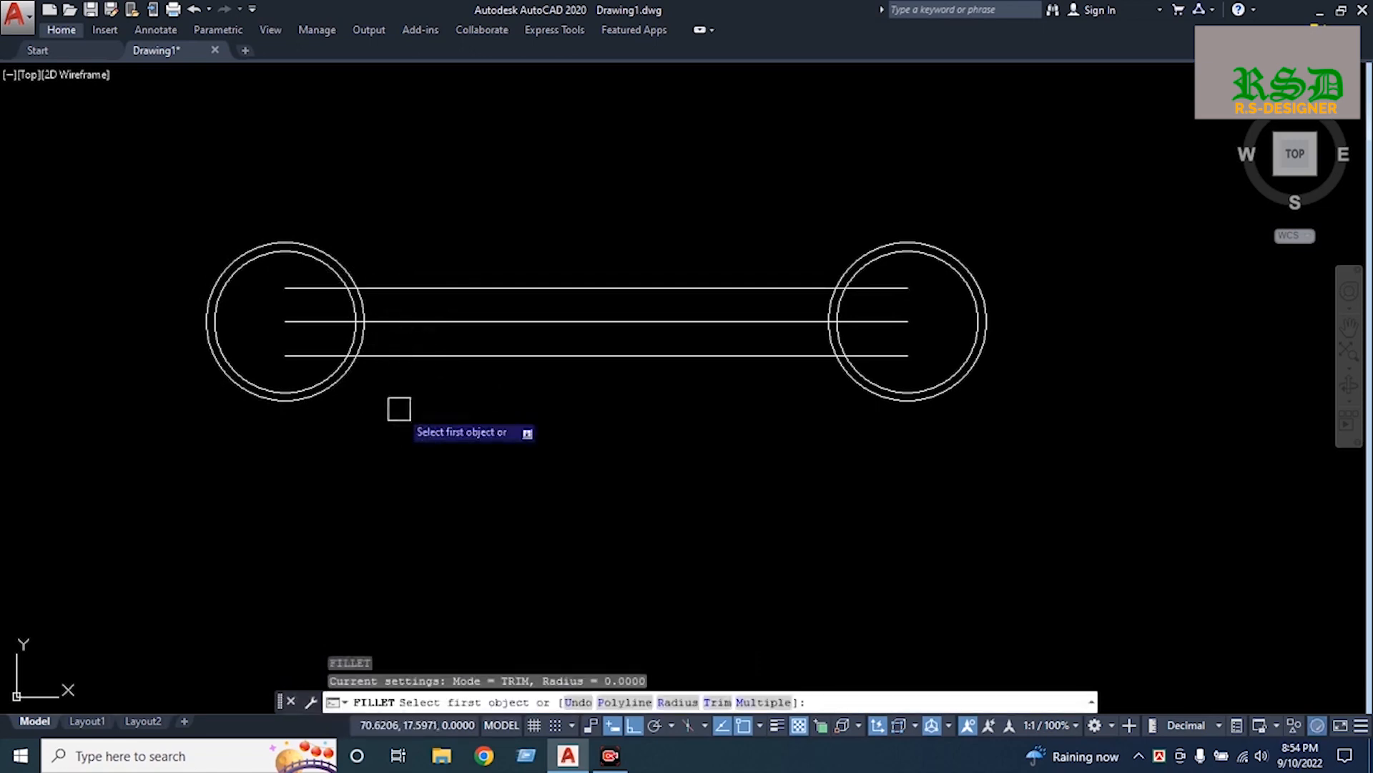
type("r")
key("Return")
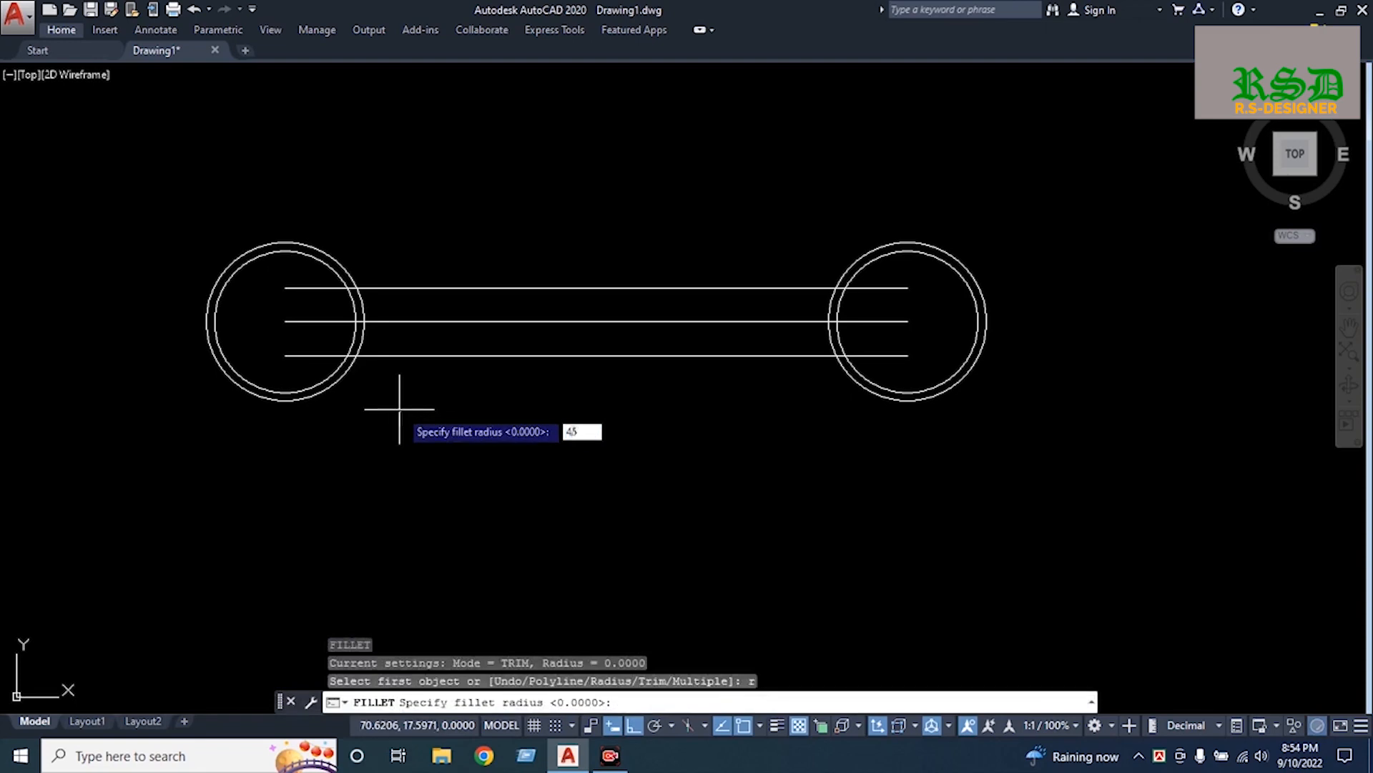
key("Return")
scroll(345, 384, "up", 5)
left_click(331, 307)
left_click(569, 191)
scroll(528, 321, "down", 5)
middle_click_drag(573, 287, 473, 355)
Fillet the left outer circle to the upper offset line, also with radius 45
key("Return")
scroll(427, 352, "up", 6)
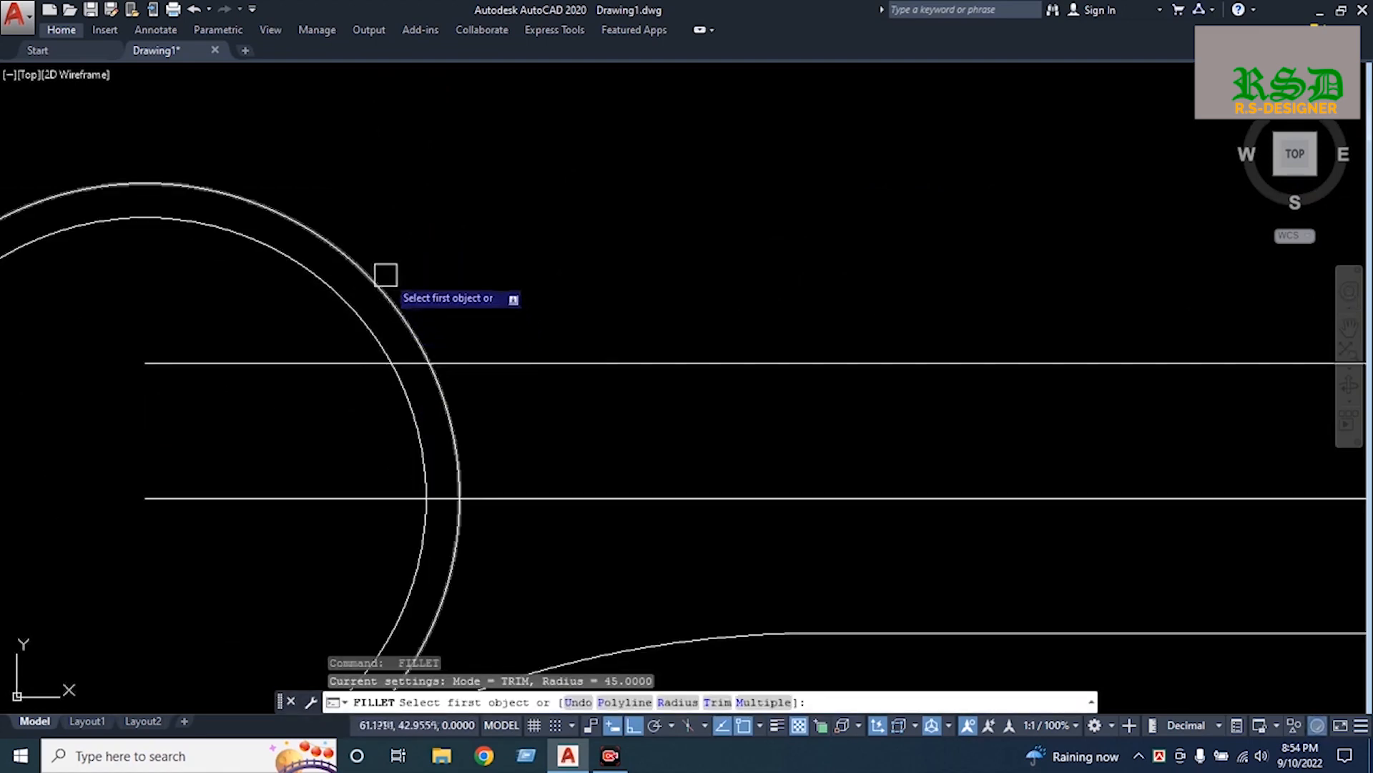
left_click(407, 311)
left_click(587, 360)
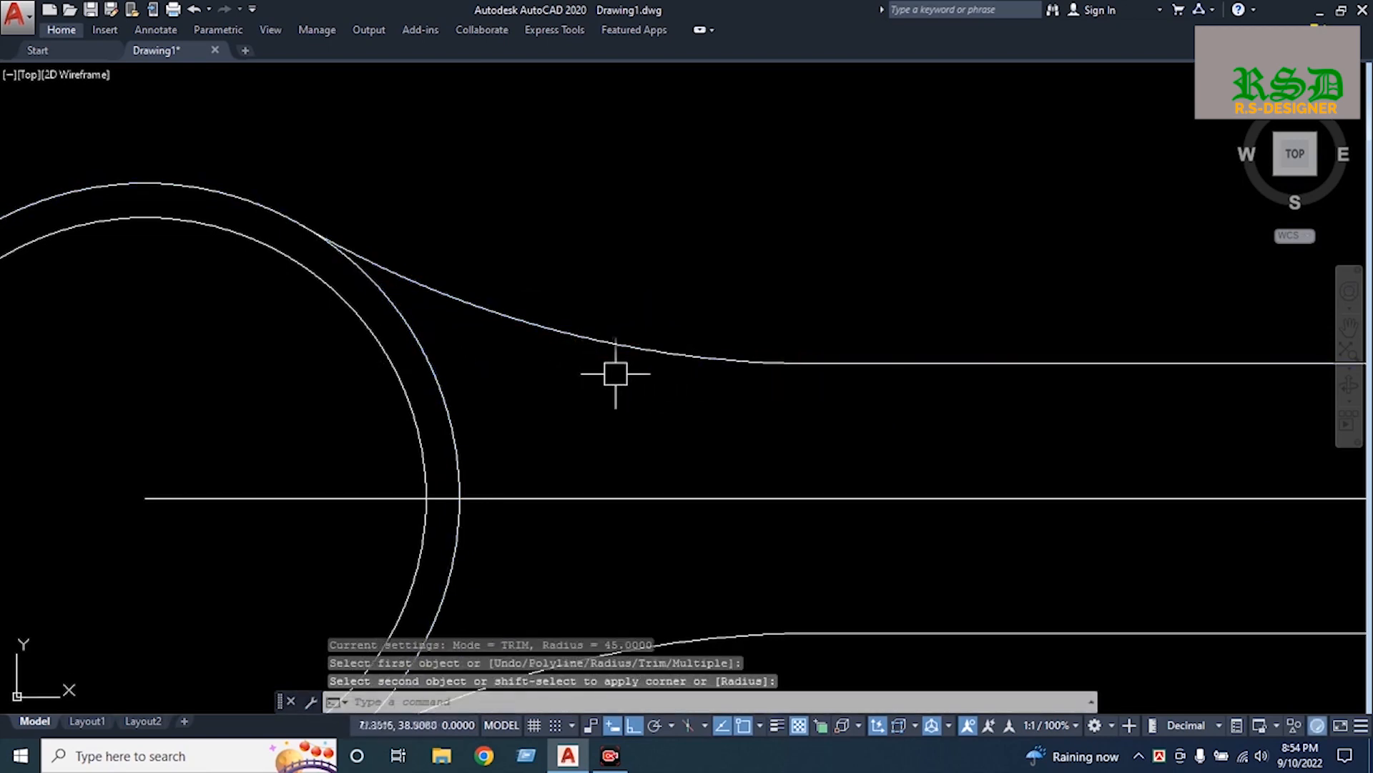
scroll(613, 367, "down", 5)
middle_click_drag(603, 427, 374, 408)
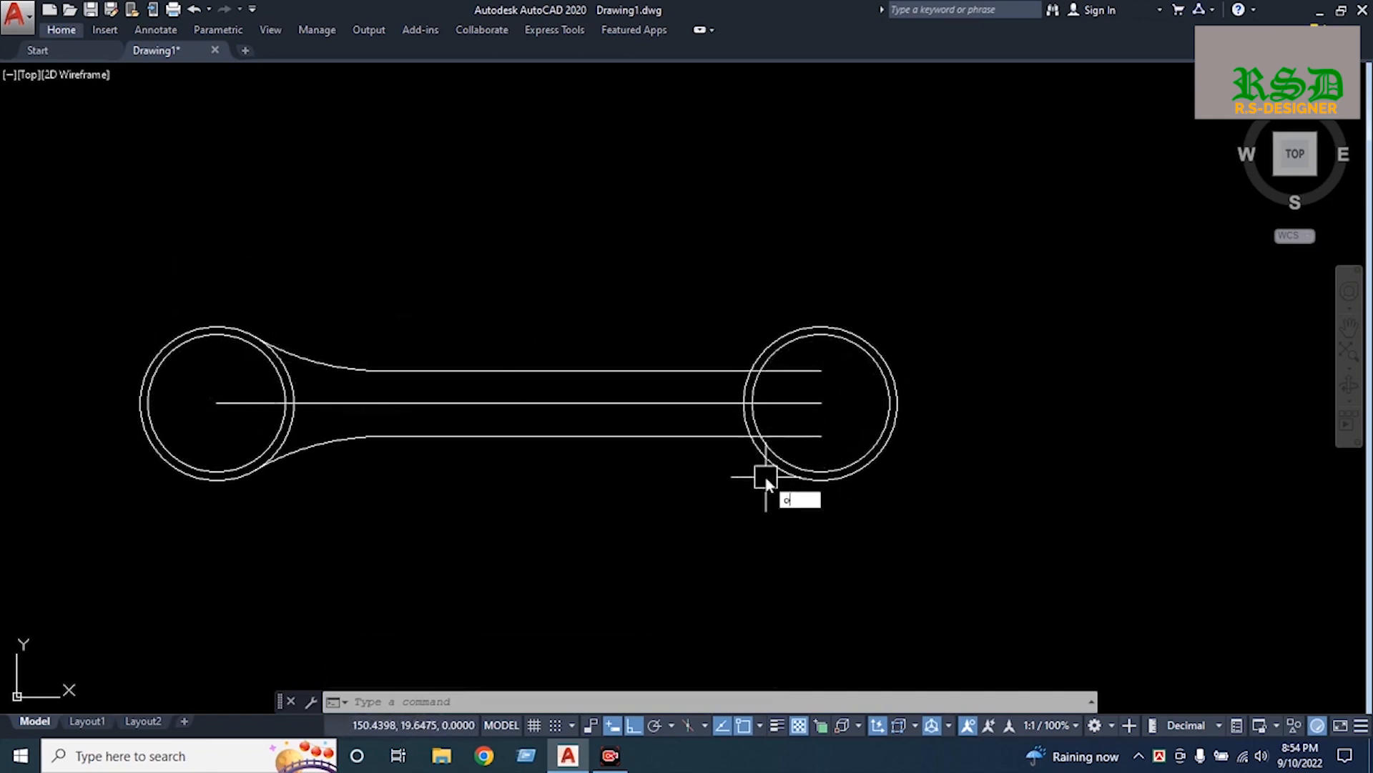
Fillet the lower horizontal line to the right outer circle with a radius of 40
key("Escape")
type("f")
key("Return")
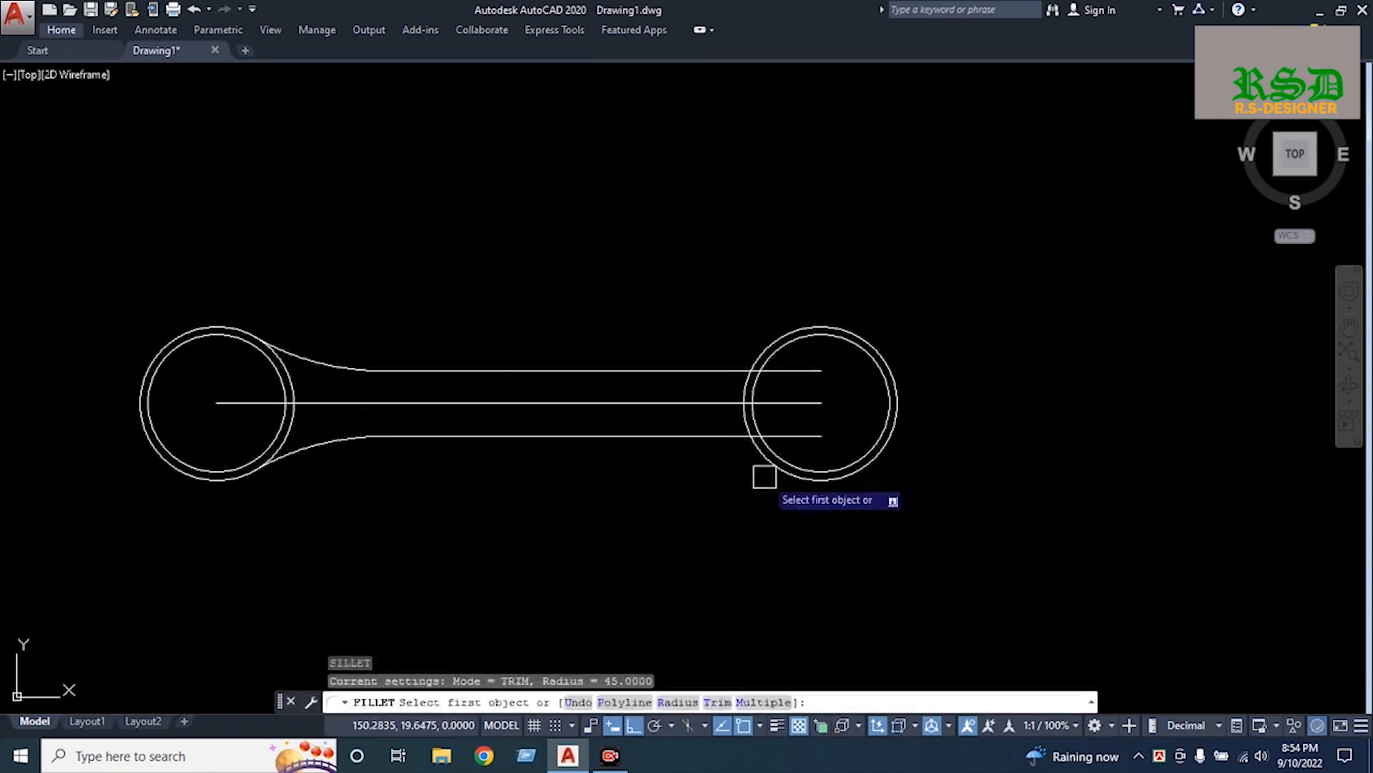
type("r")
key("Return")
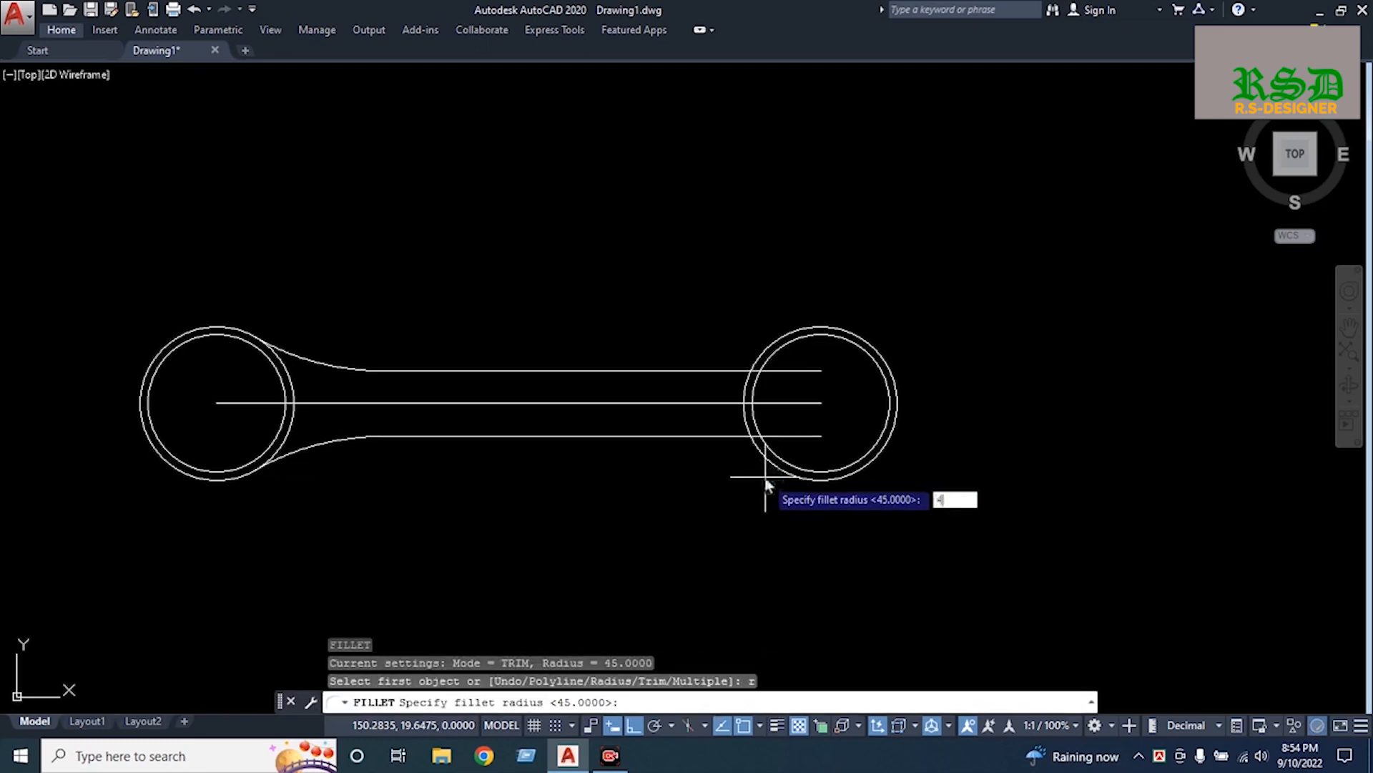
type("40")
key("Return")
left_click(701, 437)
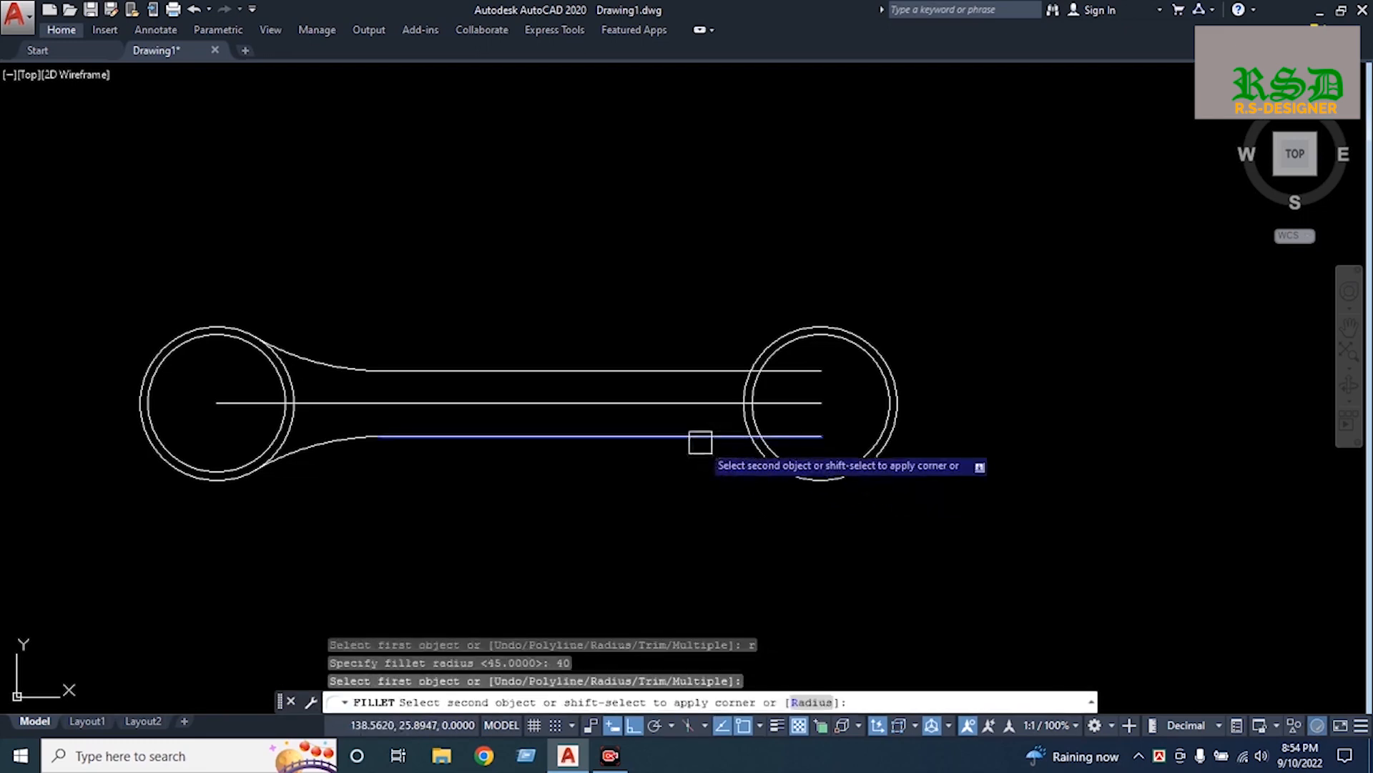
scroll(769, 462, "up", 7)
left_click(761, 460)
scroll(758, 493, "down", 5)
Fillet the upper horizontal line to the right outer circle, also with radius 40
key("Return")
left_click(650, 355)
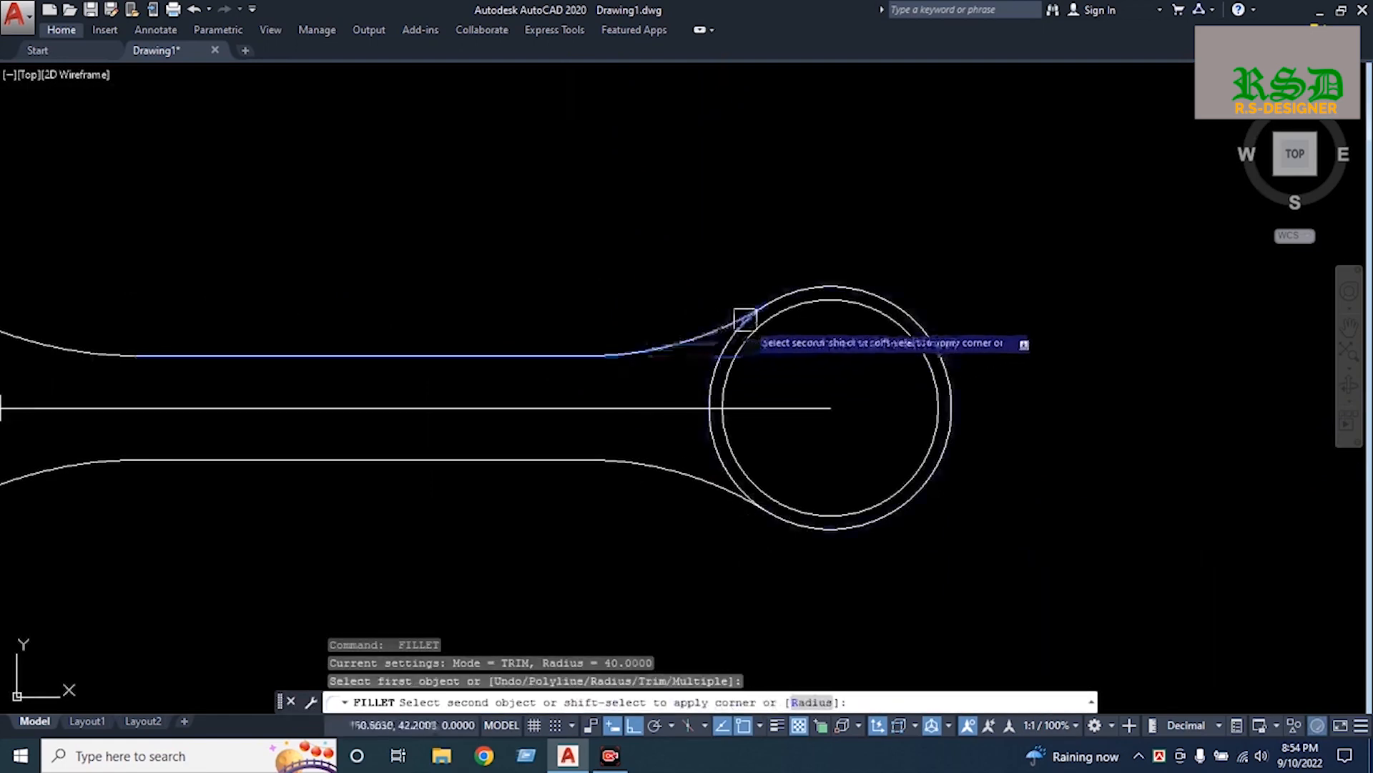
left_click(744, 304)
scroll(608, 400, "down", 4)
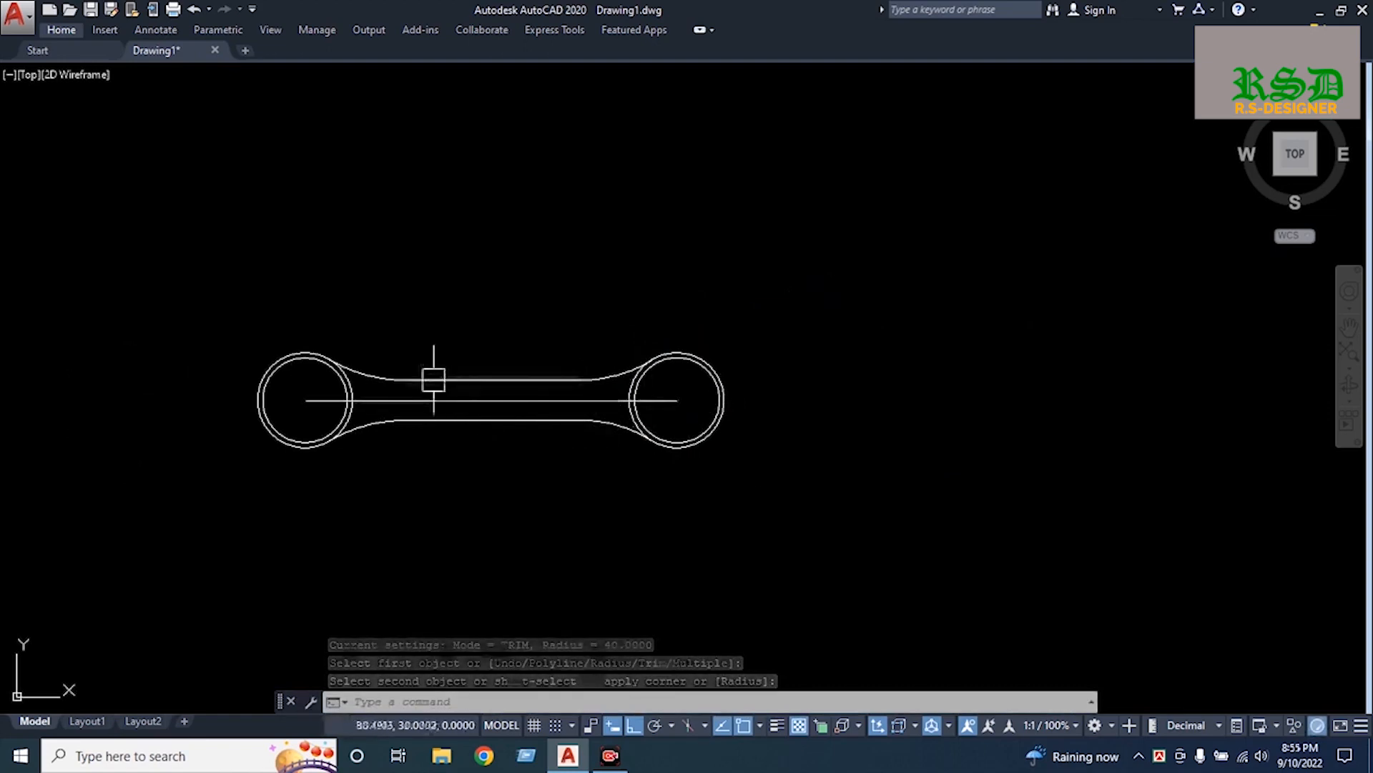
Delete the horizontal centre line joining the two circle centres
left_click(465, 398)
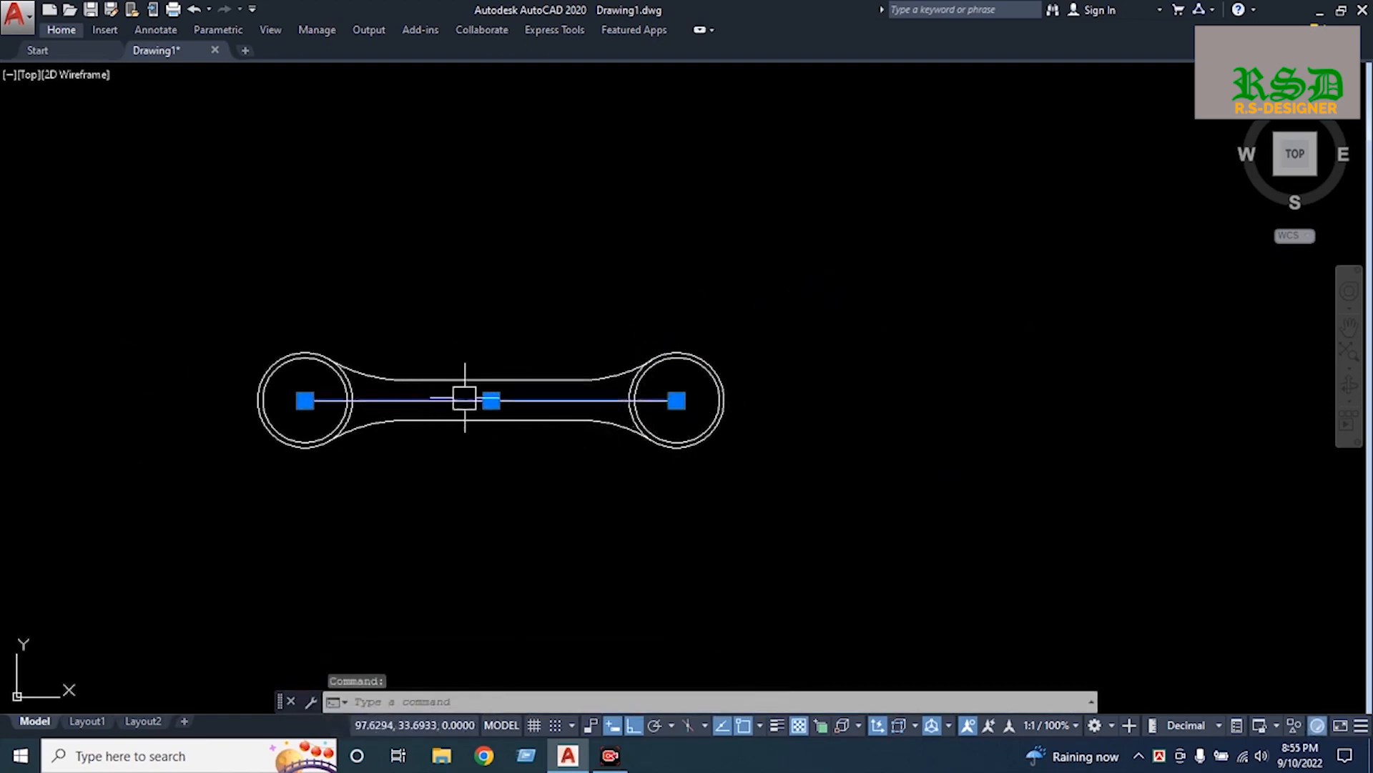
key("Delete")
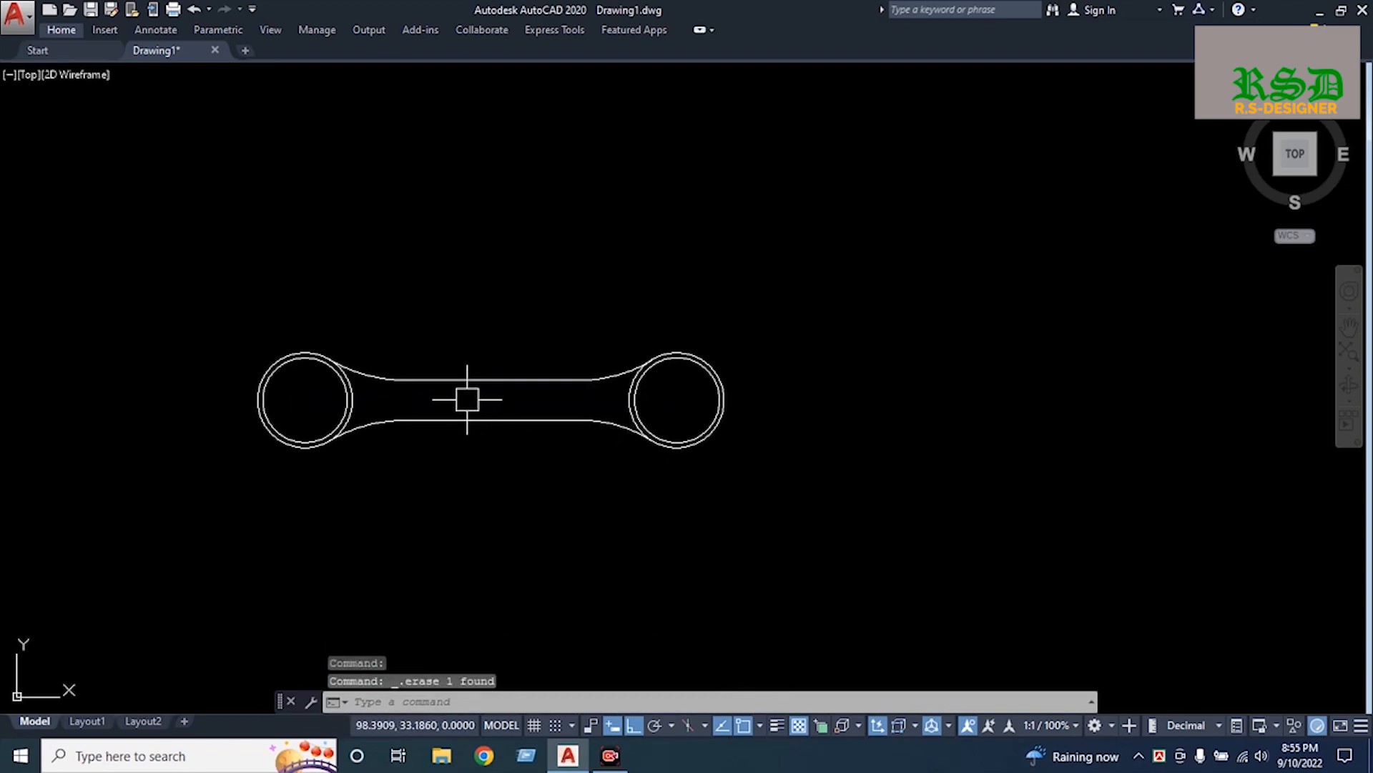
middle_click_drag(465, 404, 448, 312)
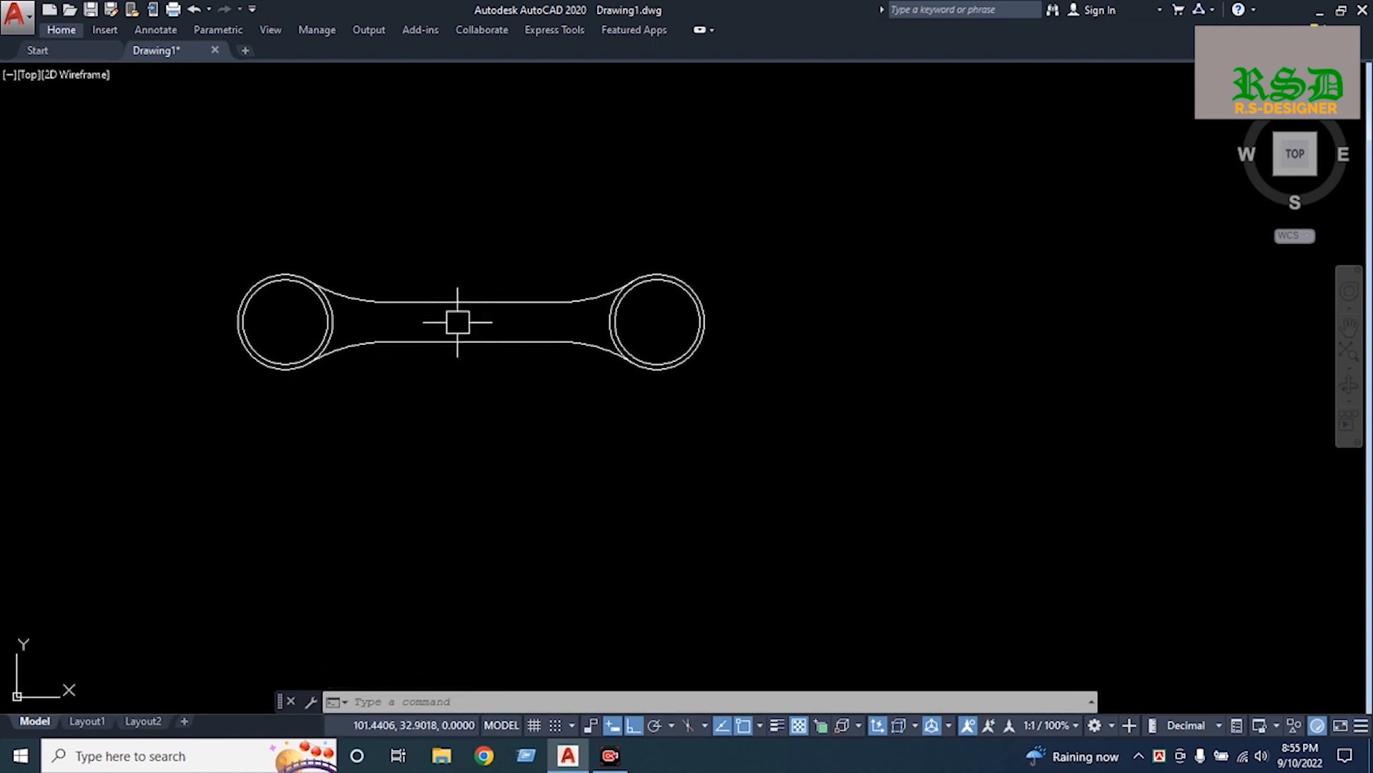
Offset the link's upper straight edge by 6 toward the inside of the shank
type("o")
key("Return")
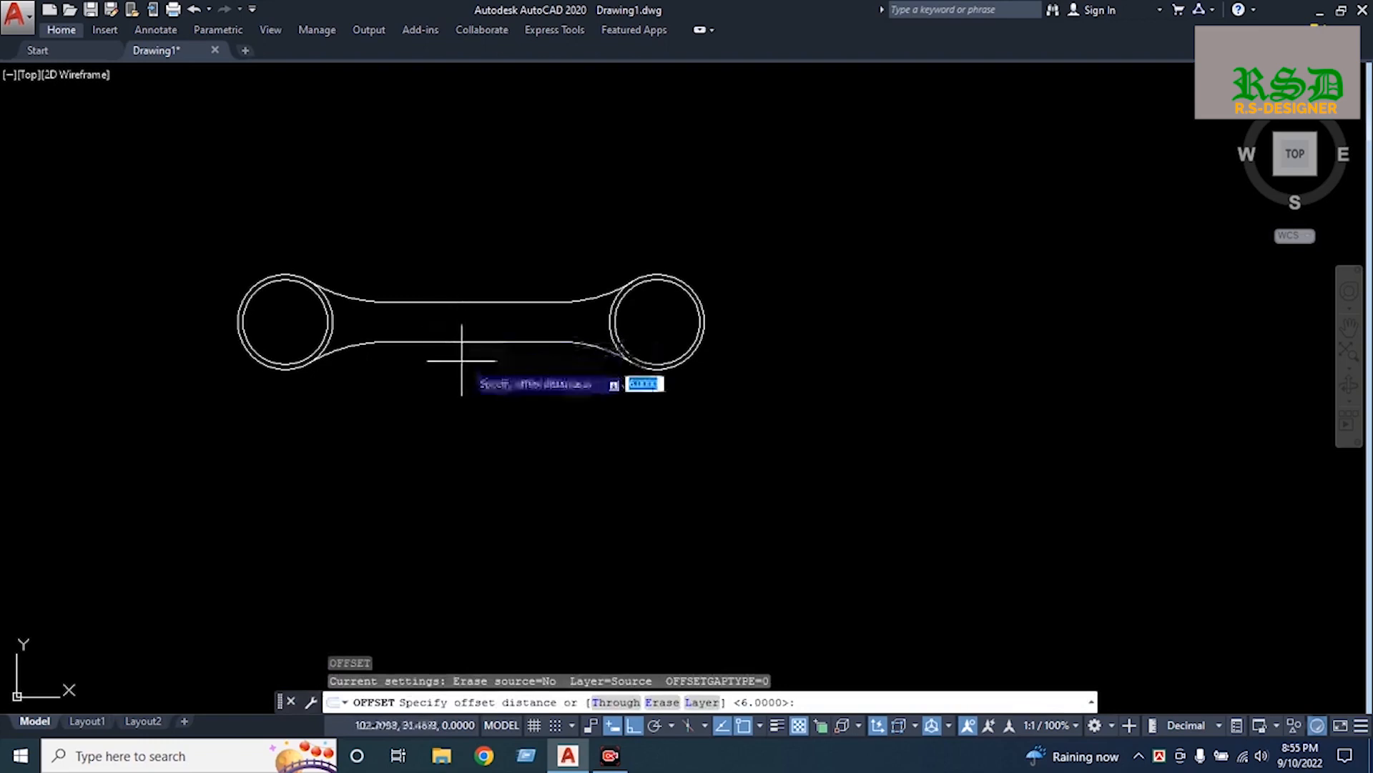
type("6")
key("Return")
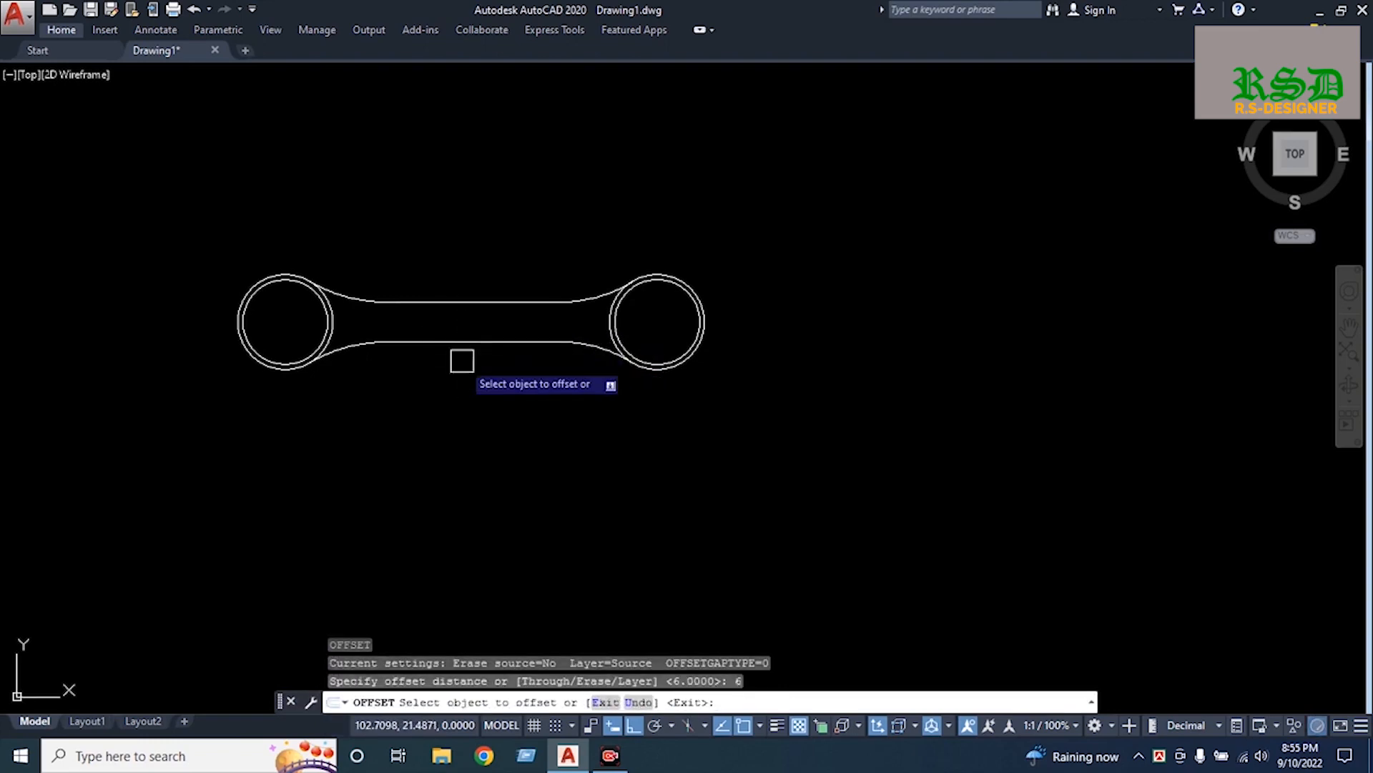
left_click(462, 302)
key("Escape")
scroll(463, 326, "up", 6)
scroll(462, 326, "up", 2)
scroll(465, 291, "down", 4)
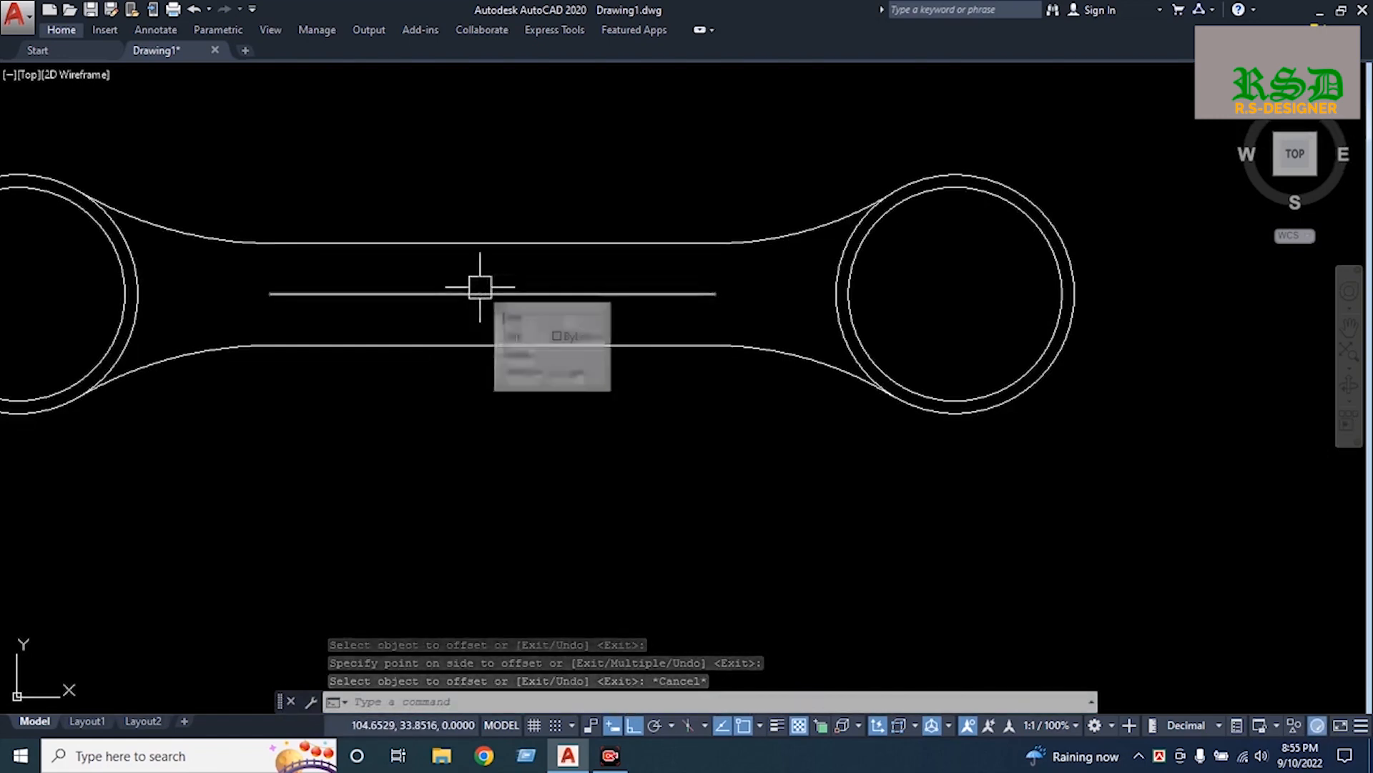
Offset the shank's middle line by 3 both above and below, and delete the middle line
key("Return")
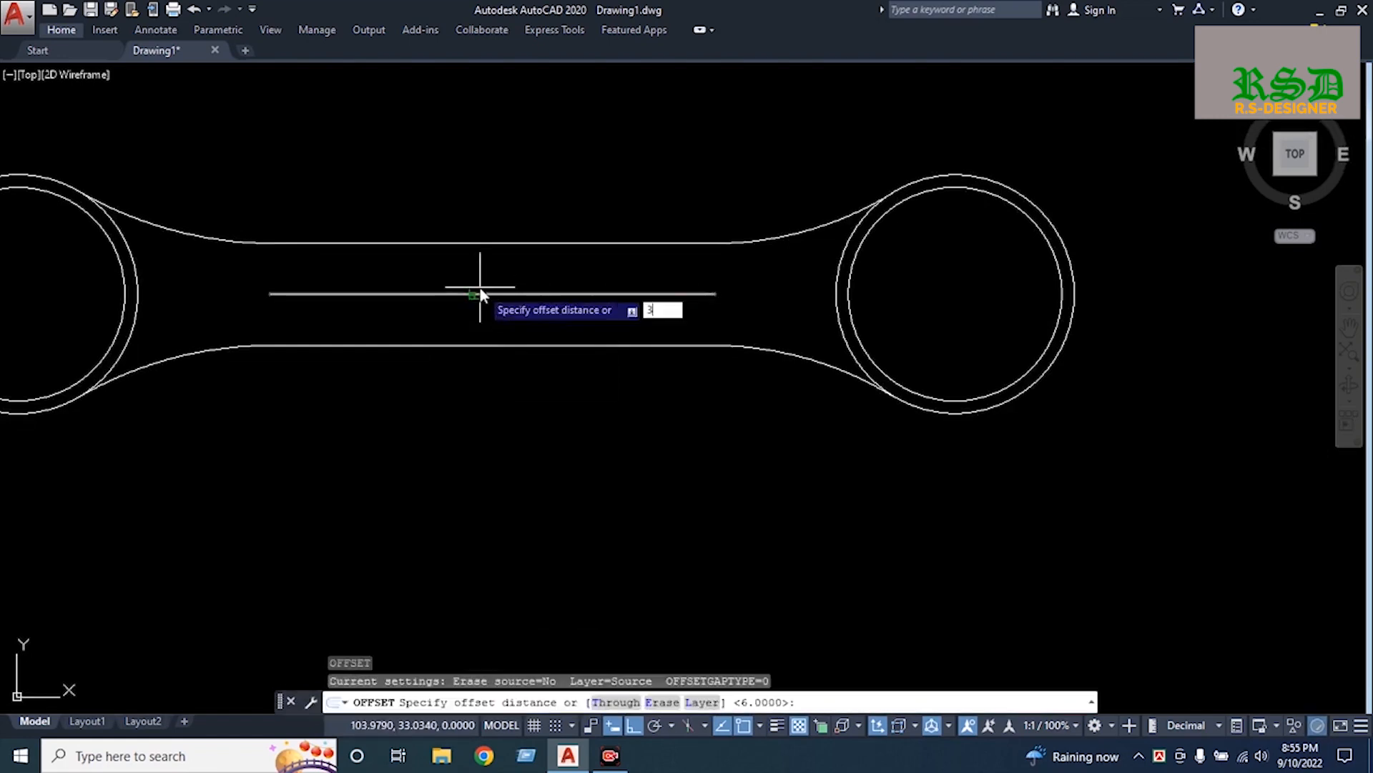
type("3")
key("Return")
left_click(480, 293)
left_click(477, 226)
left_click(482, 293)
left_click(480, 336)
key("Return")
left_click(509, 294)
key("Delete")
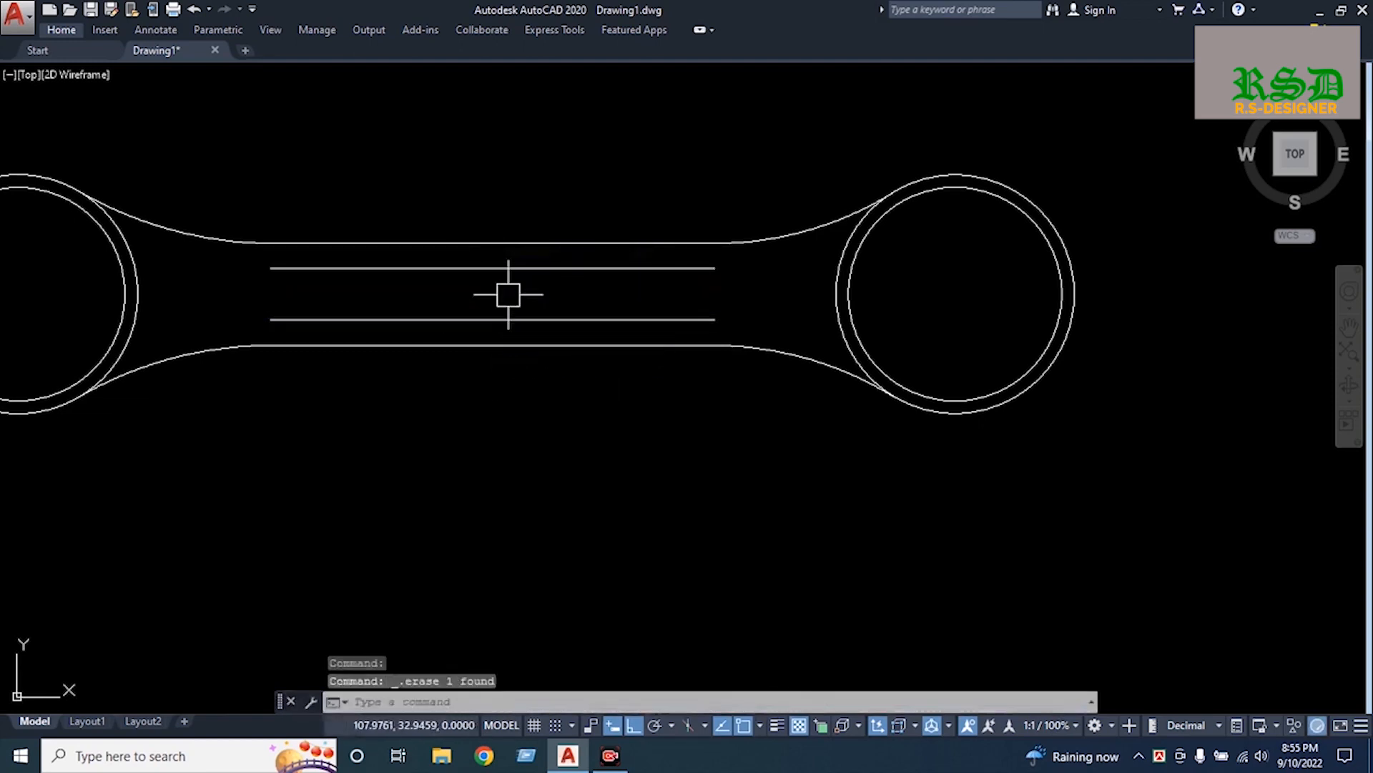
Round off both ends of the two inner parallel lines with Fillet to form a closed slot
type("f")
key("Return")
type("r")
key("Return")
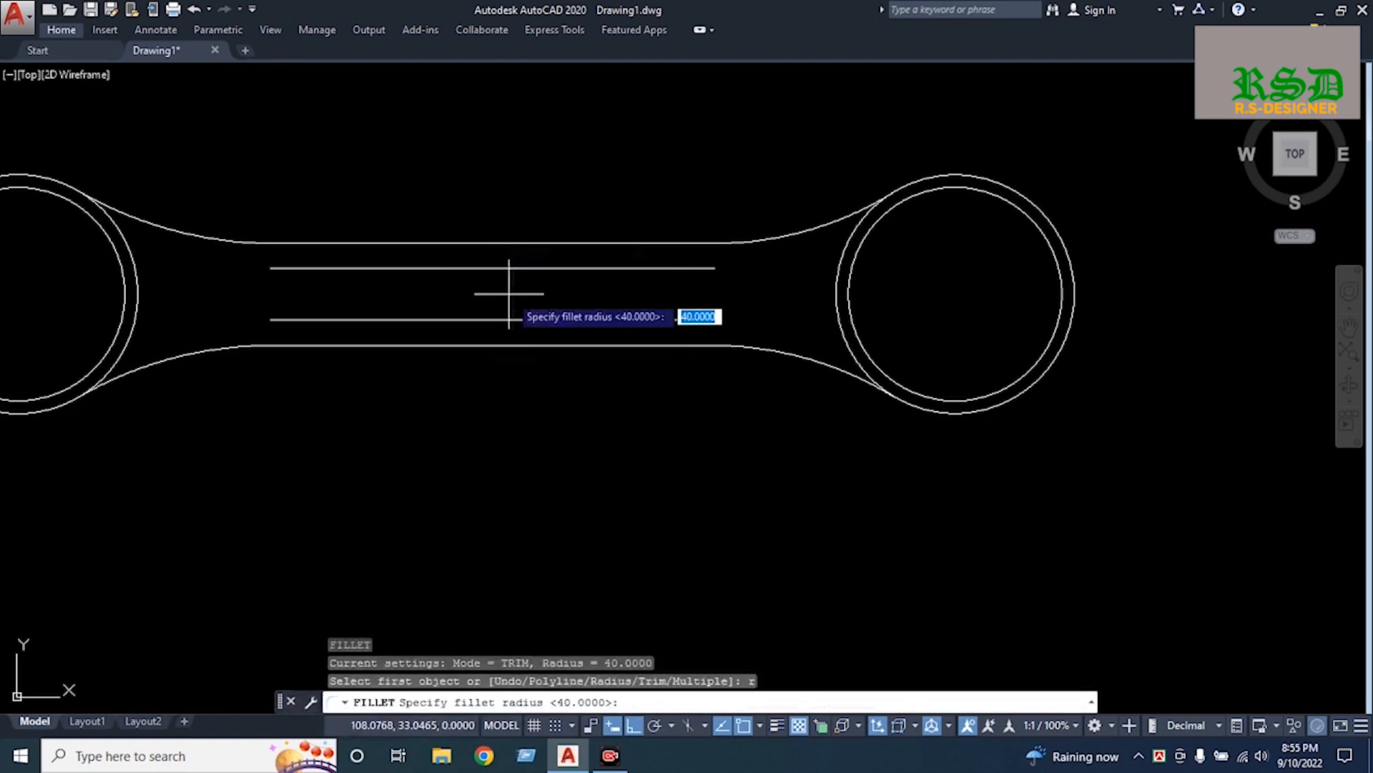
key("Return")
left_click(380, 309)
left_click(370, 275)
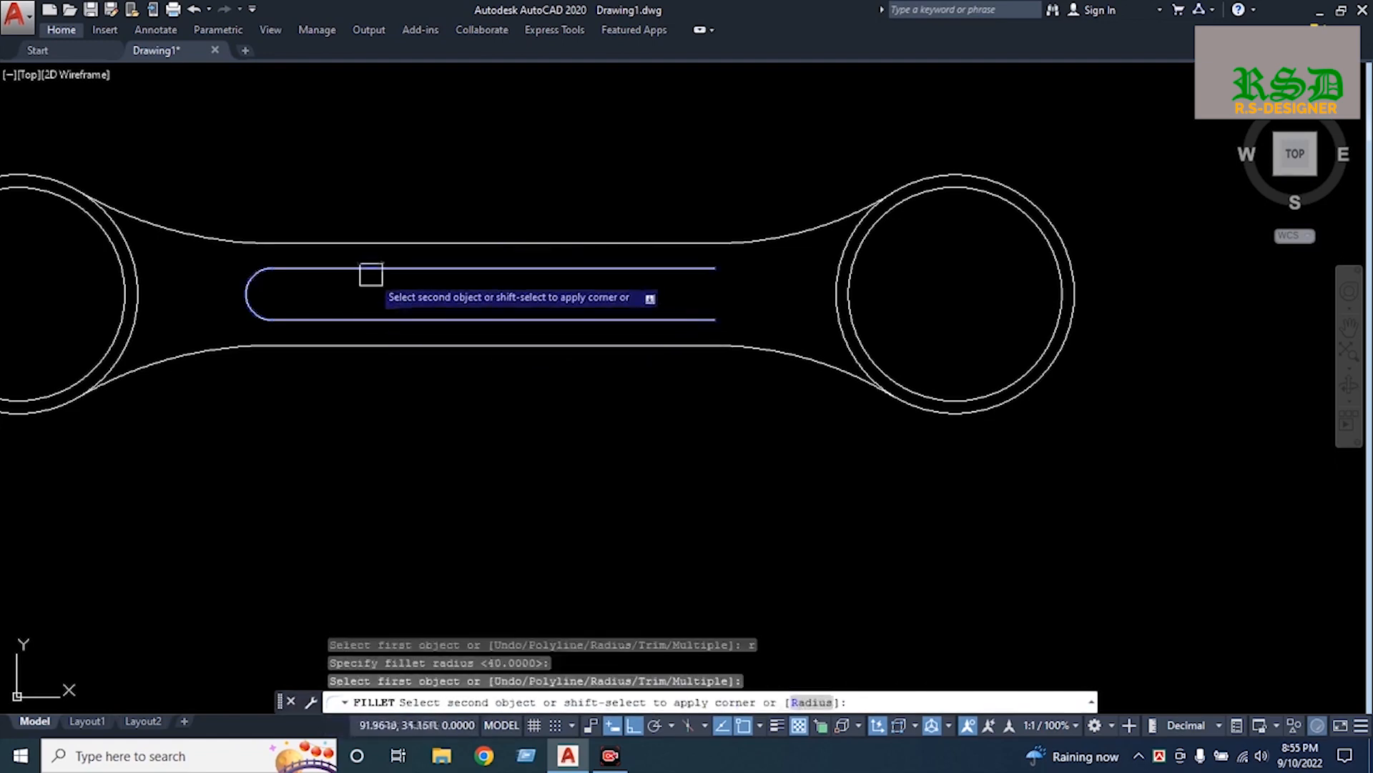
key("Return")
left_click(662, 317)
left_click(680, 269)
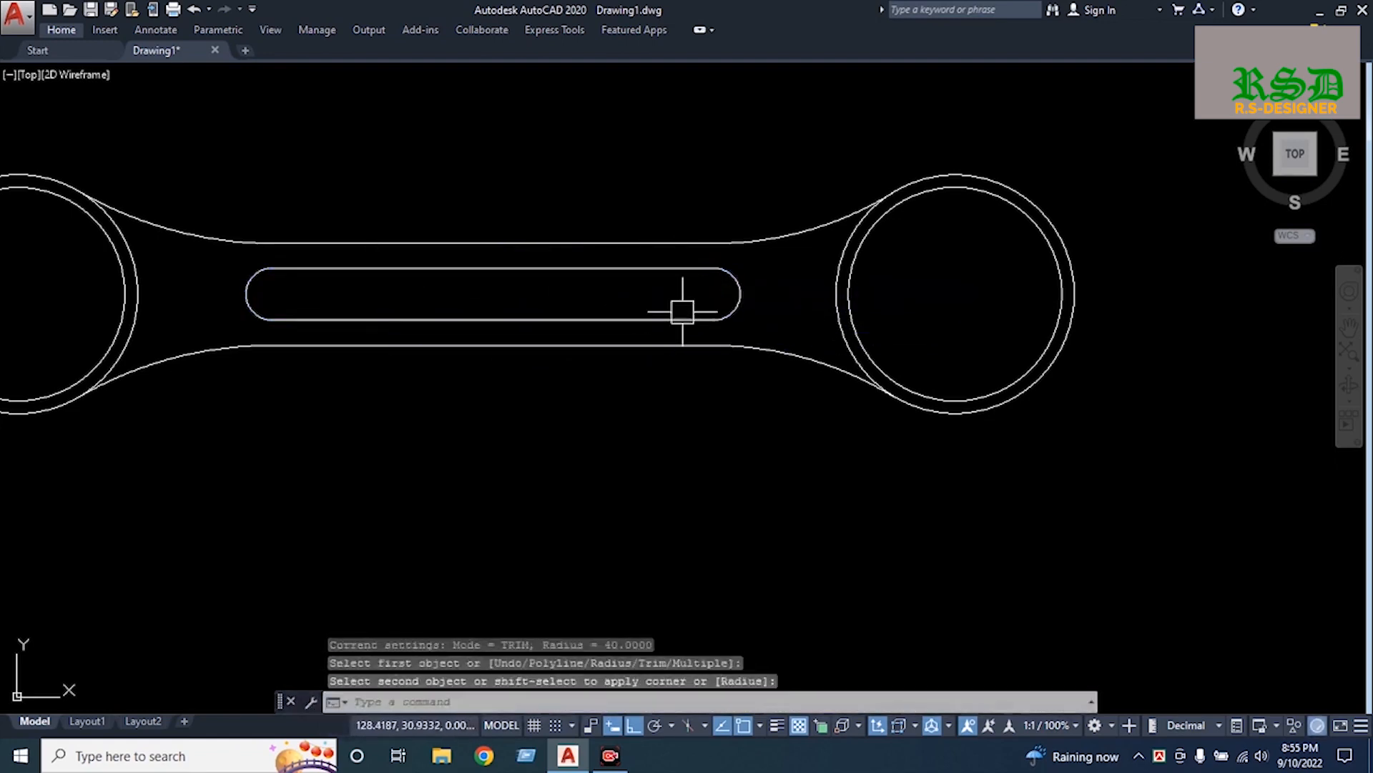
scroll(643, 329, "down", 3)
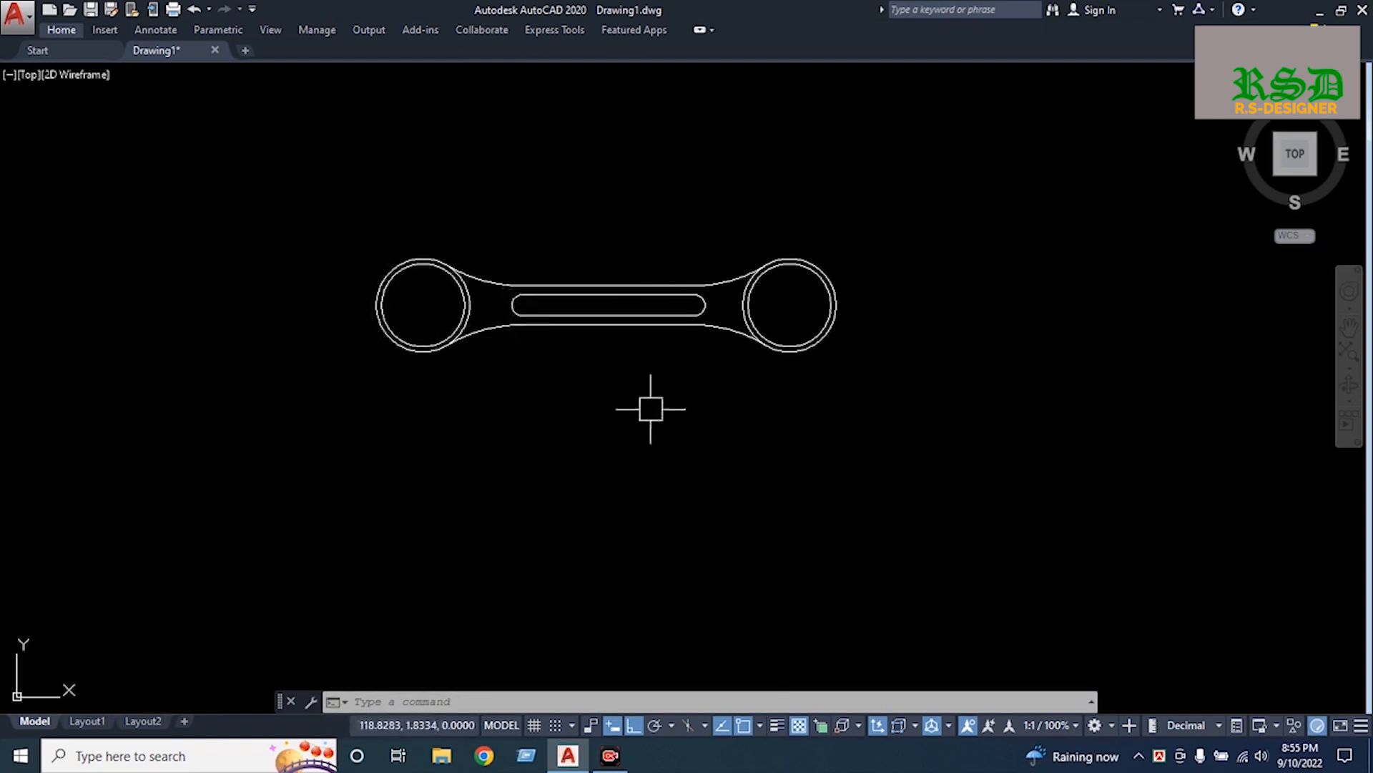
Draw a horizontal line in the empty area below the link, about half as long as the centre distance
type("l")
key("Return")
left_click(468, 450)
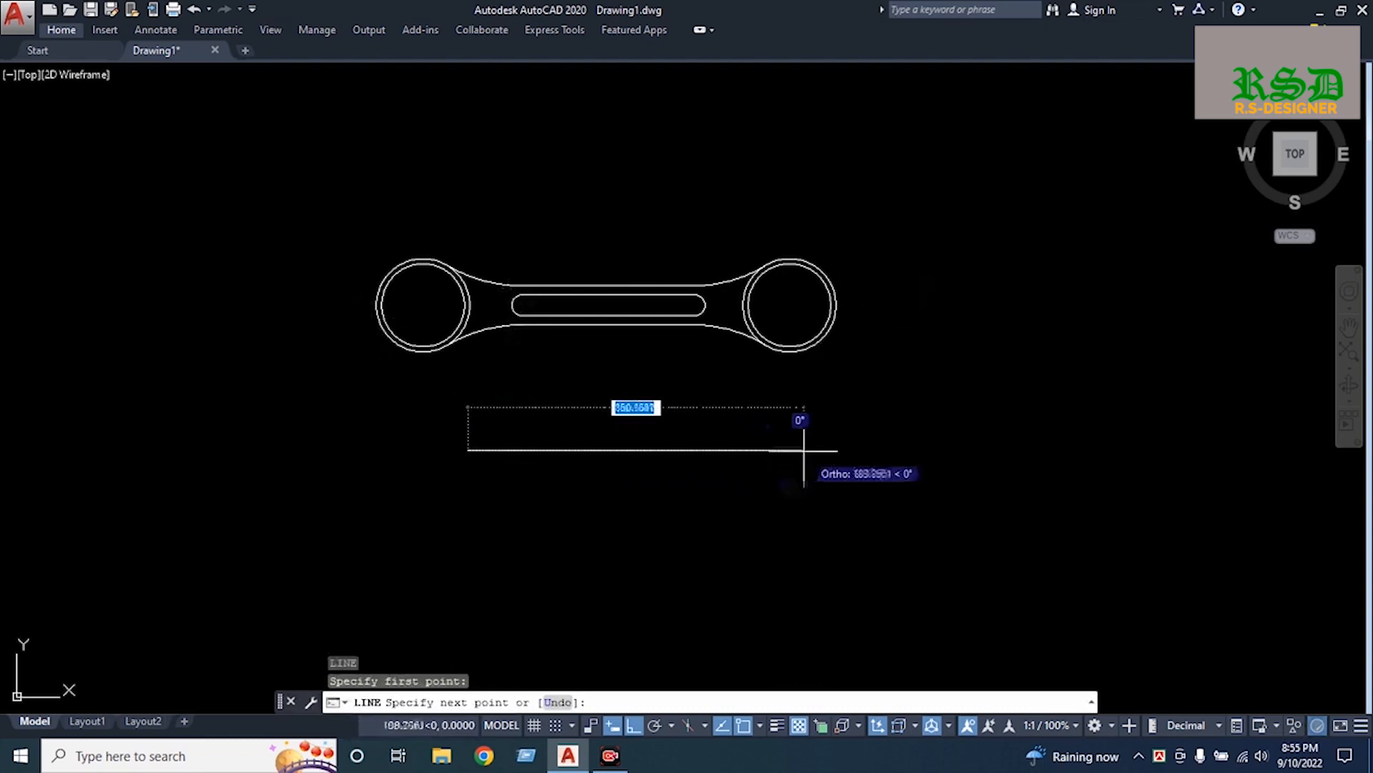
left_click(651, 450)
key("Return")
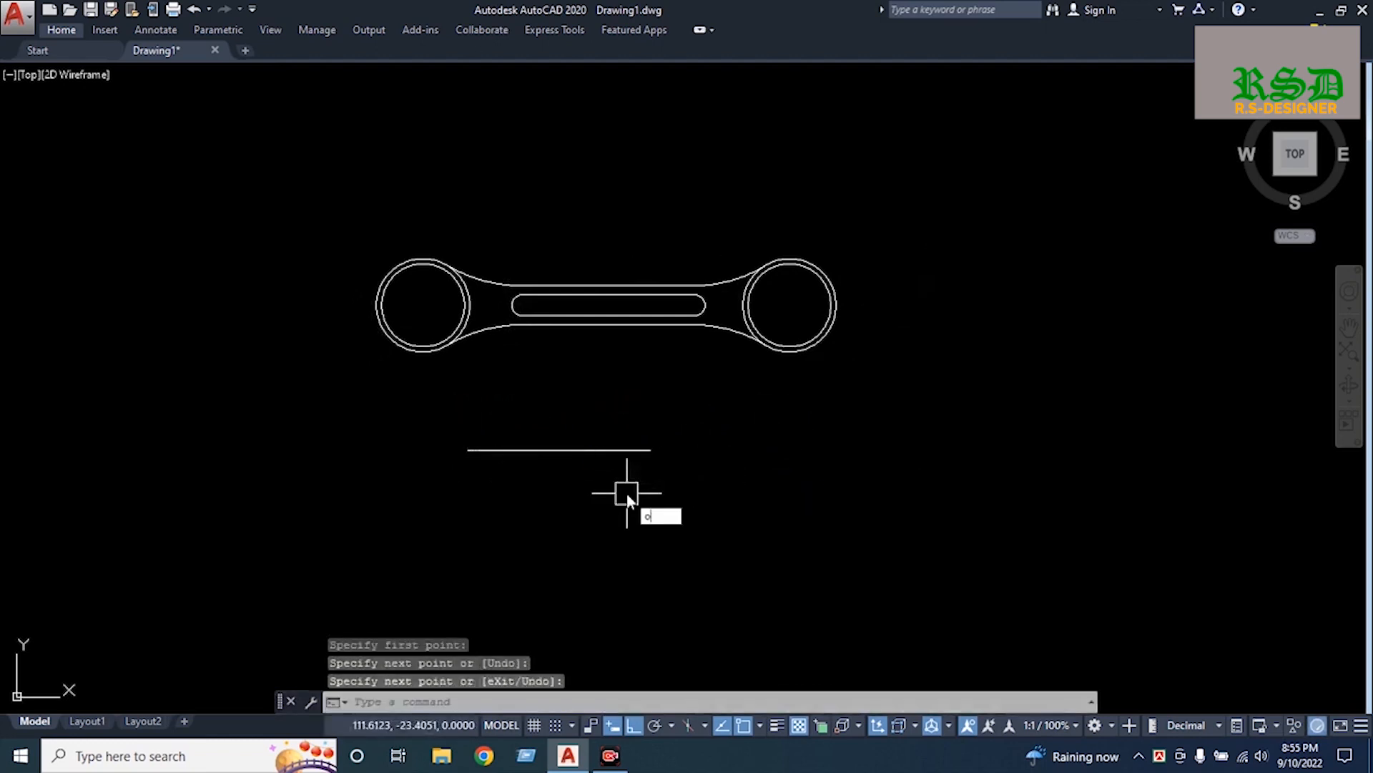
Offset the new horizontal line below the link by 15 downward
type("o")
key("Return")
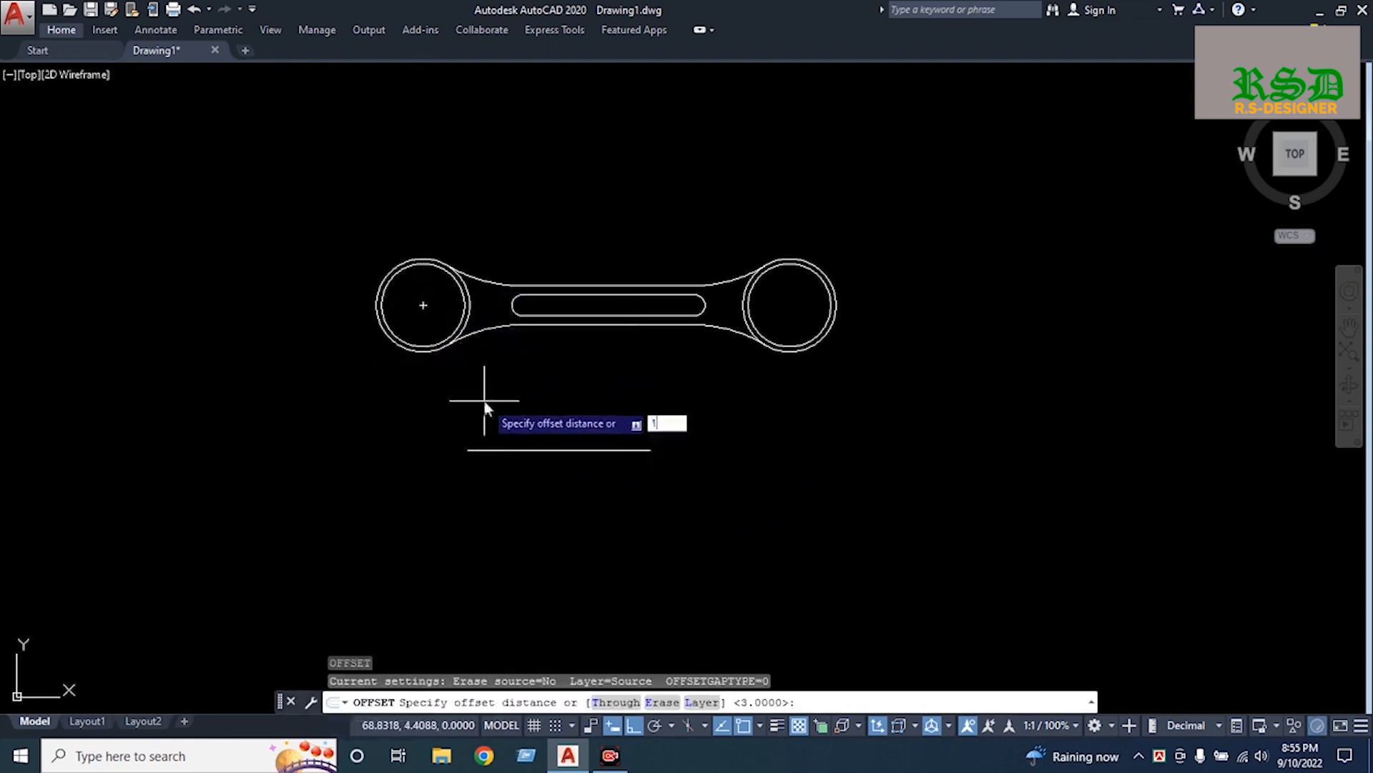
type("15")
key("Return")
left_click(527, 449)
left_click(527, 499)
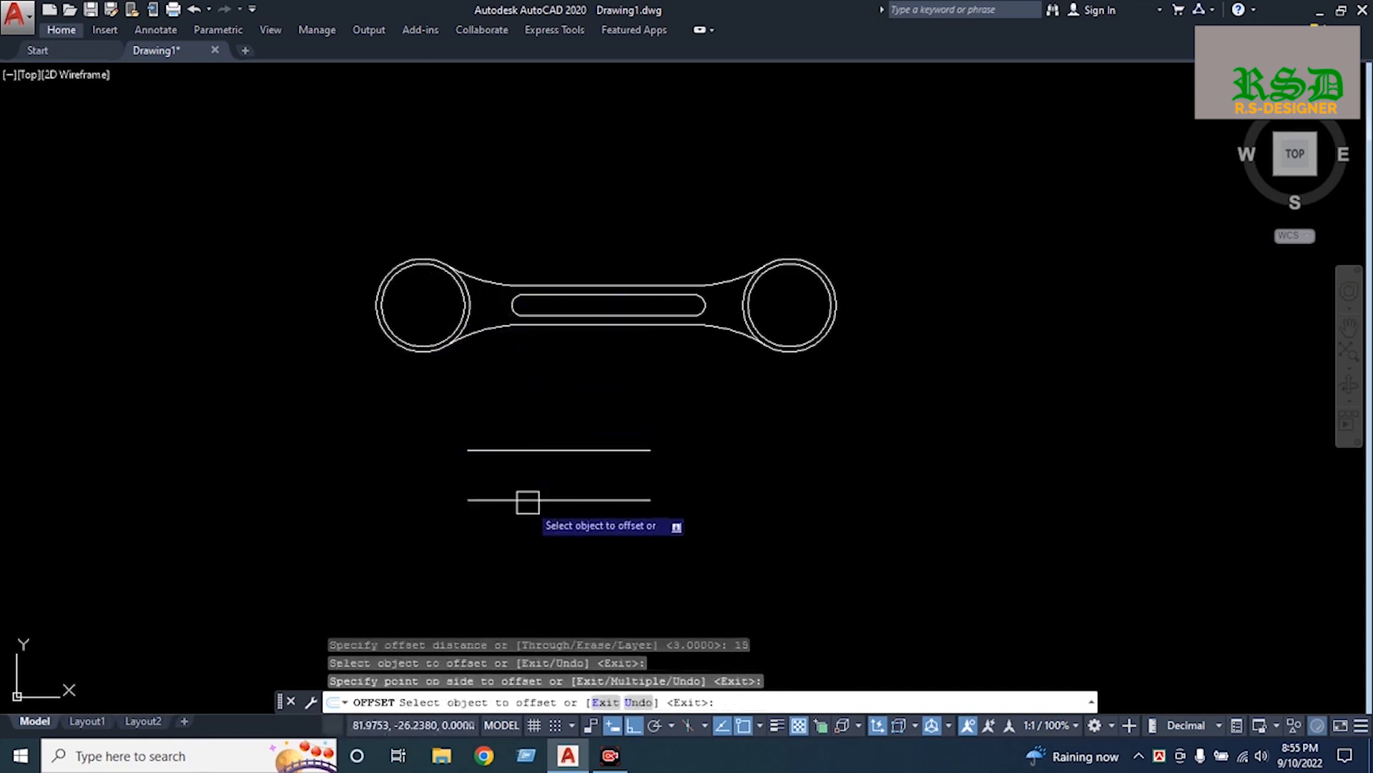
key("Return")
key("Escape")
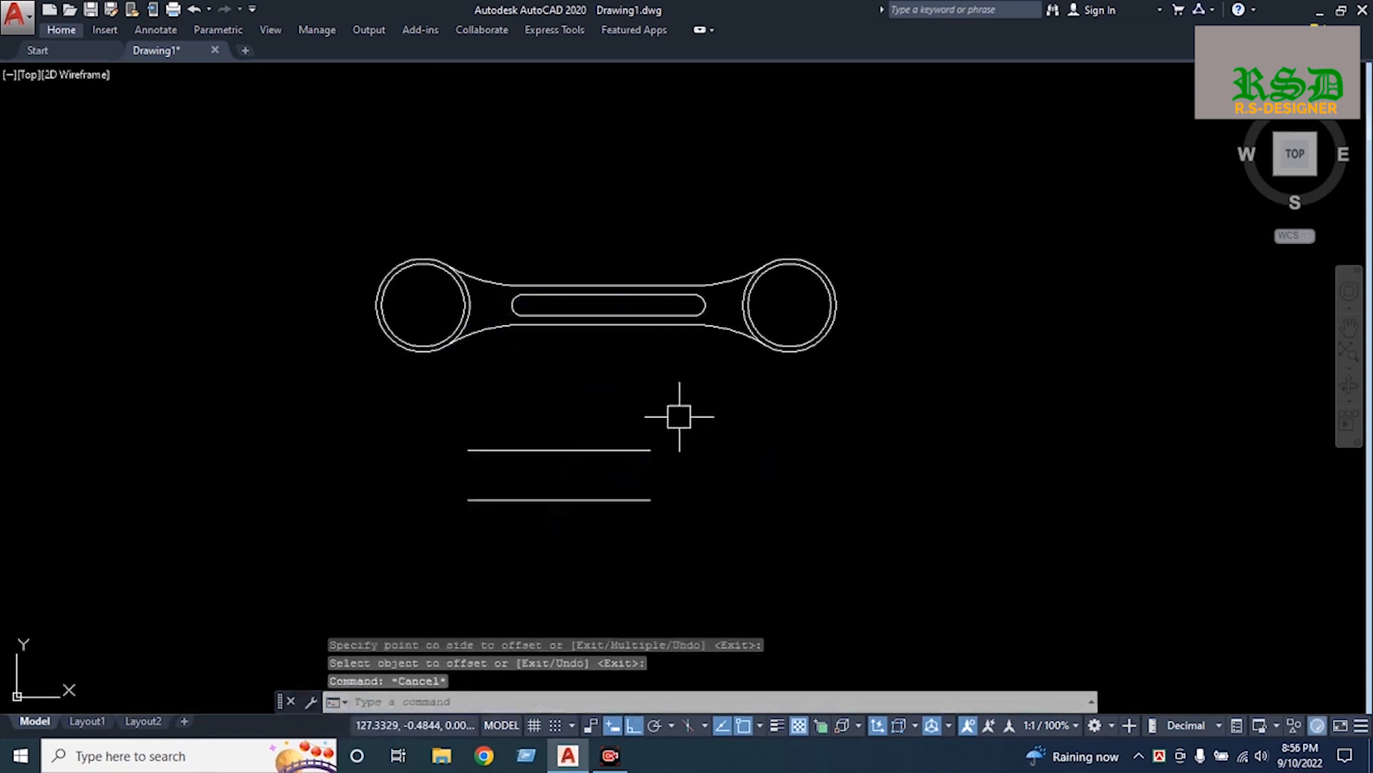
key("Return")
left_click(747, 443)
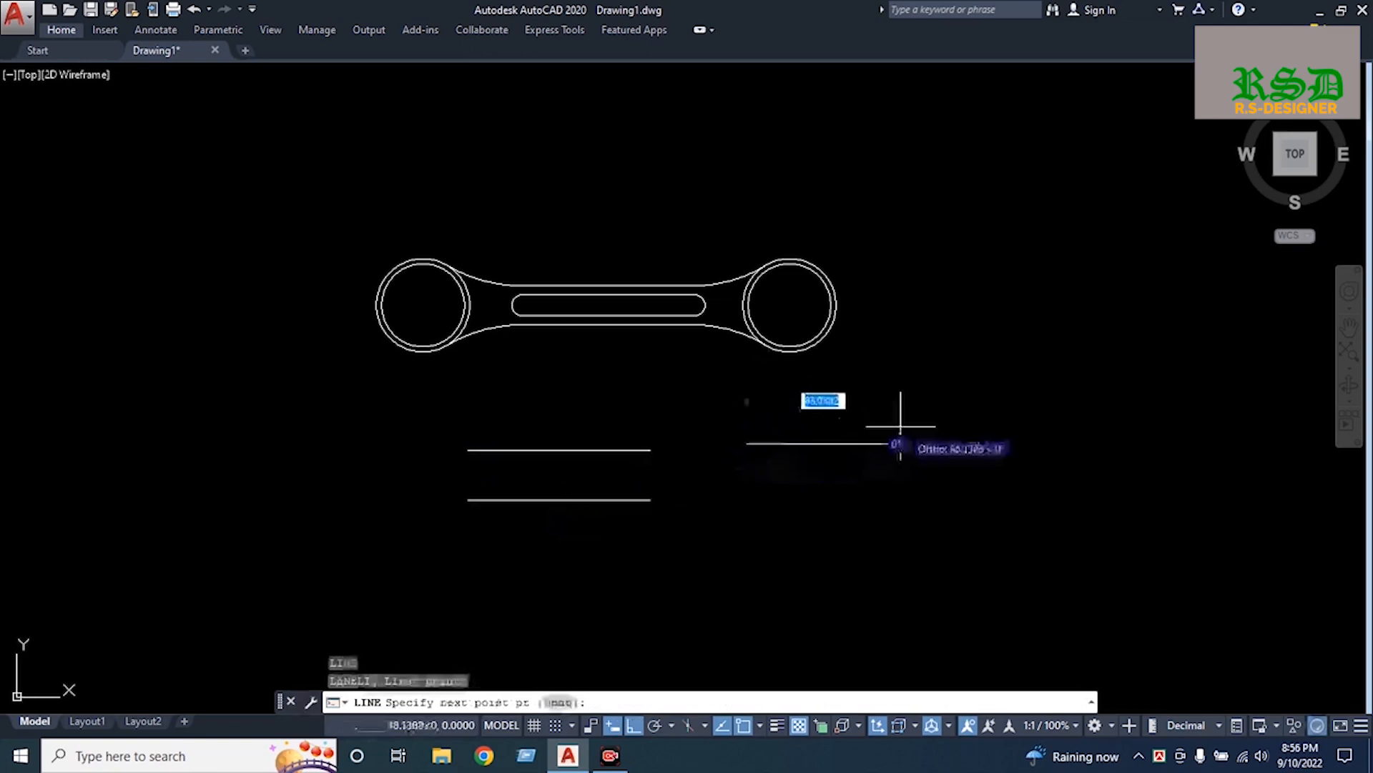
key("Escape")
Copy the pair of parallel lines below the link horizontally to the right, clear of the originals
left_click(782, 421)
left_click(573, 524)
type("co")
key("Return")
left_click(632, 530)
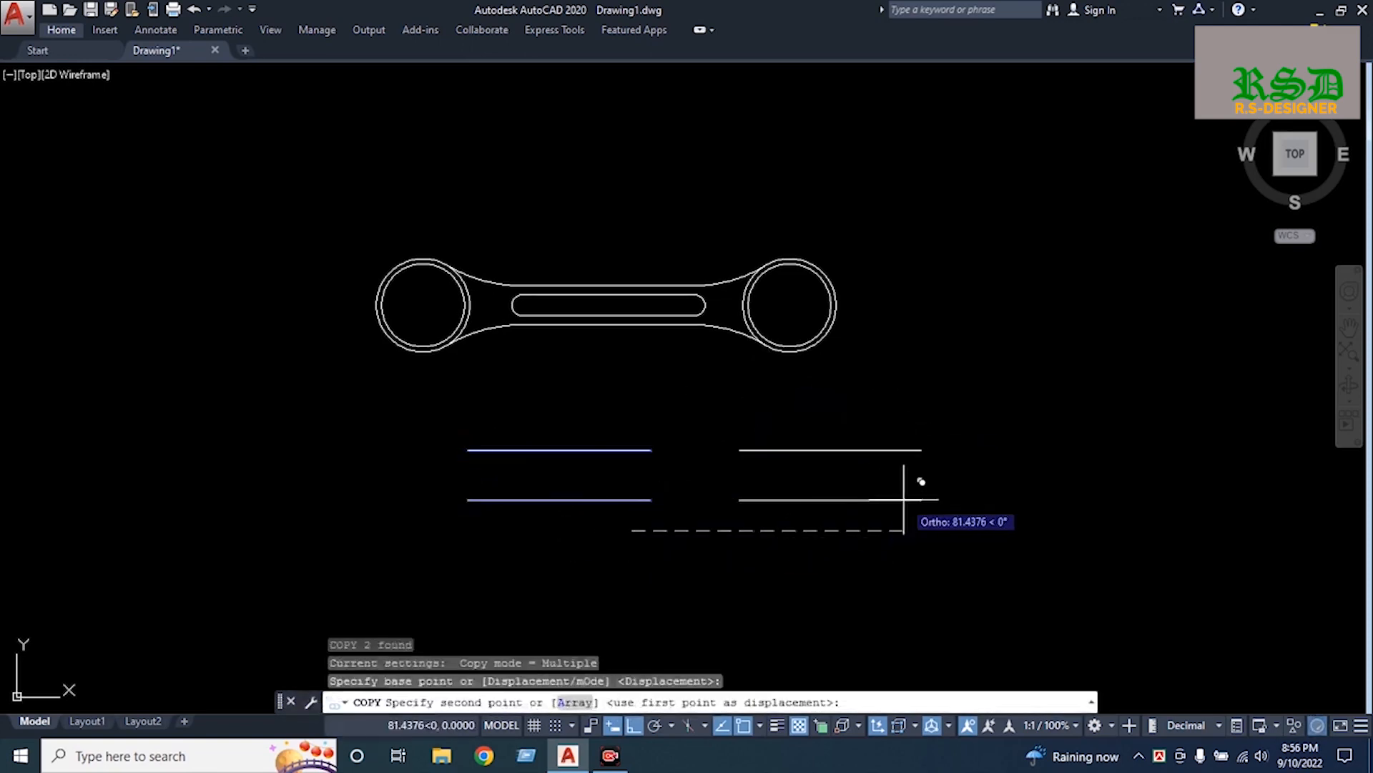
left_click(945, 495)
key("Escape")
Move the lower line of the copied pair up by 2
left_click(981, 468)
left_click(726, 551)
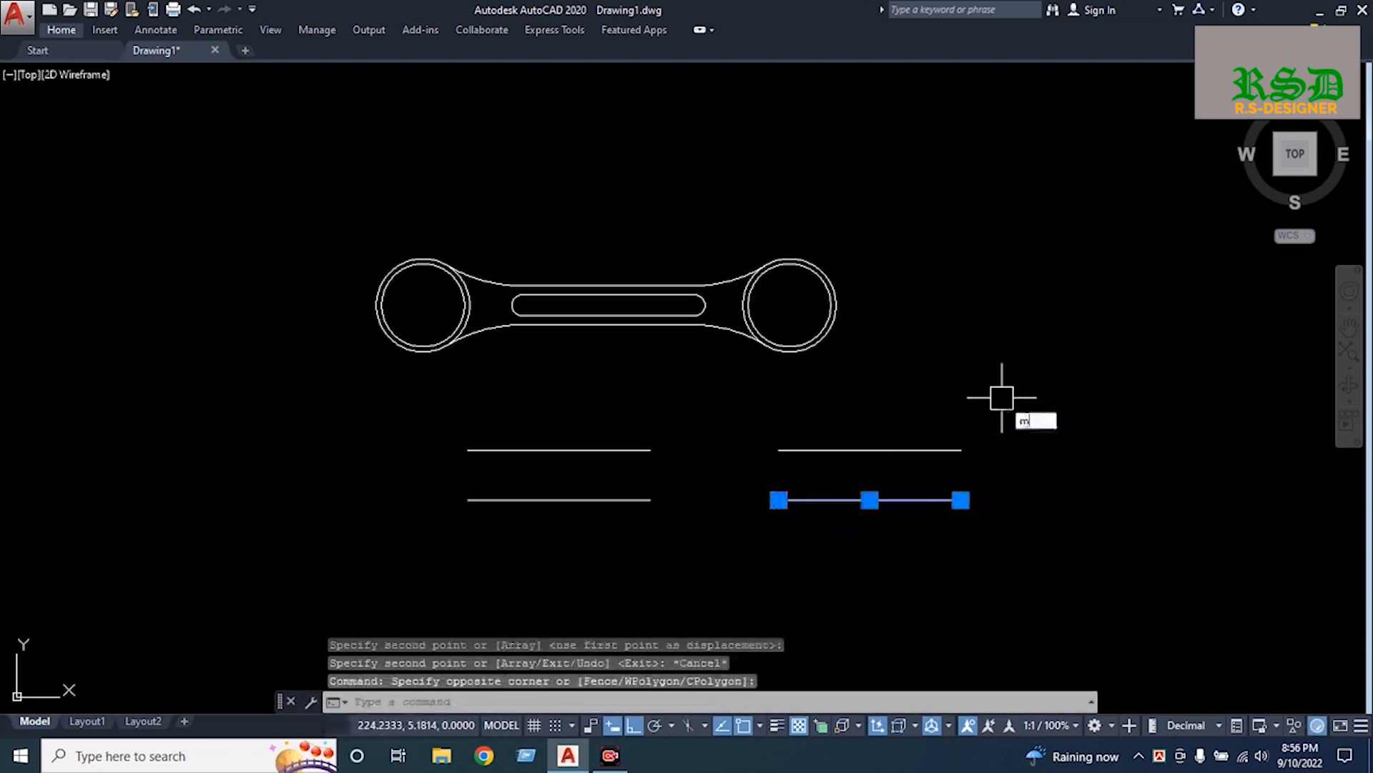
key("Return")
left_click(1023, 461)
type("2")
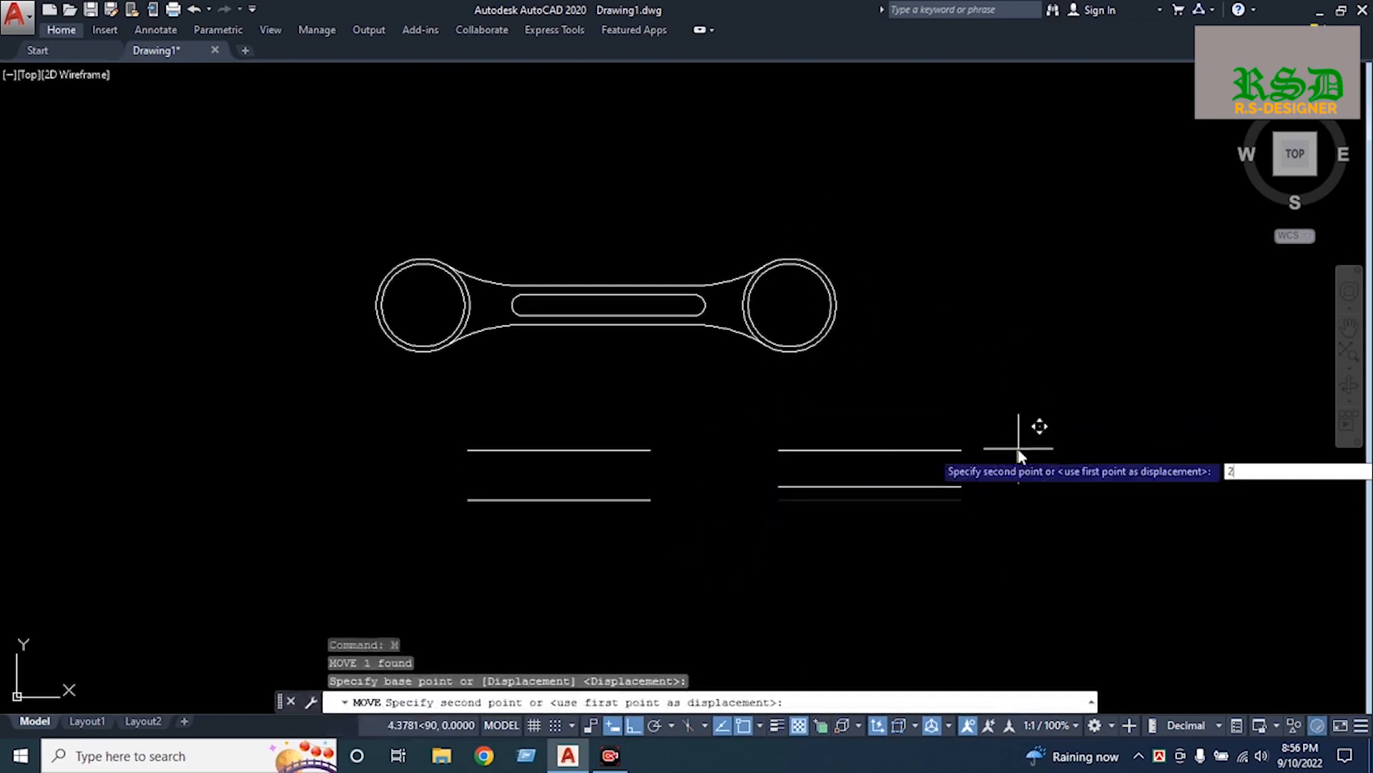
key("Return")
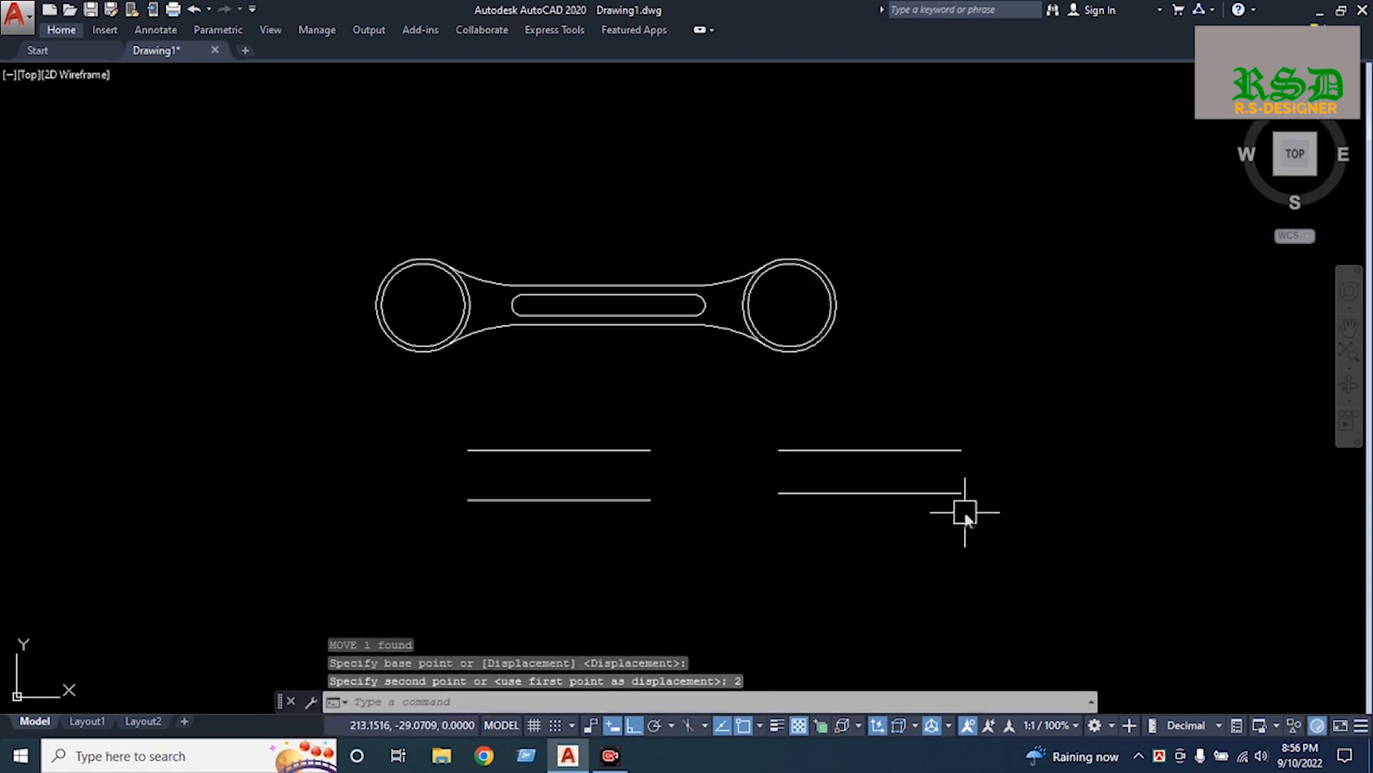
Measure the vertical distance between the right ends of the two copied lines
key("Escape")
type("di")
key("Return")
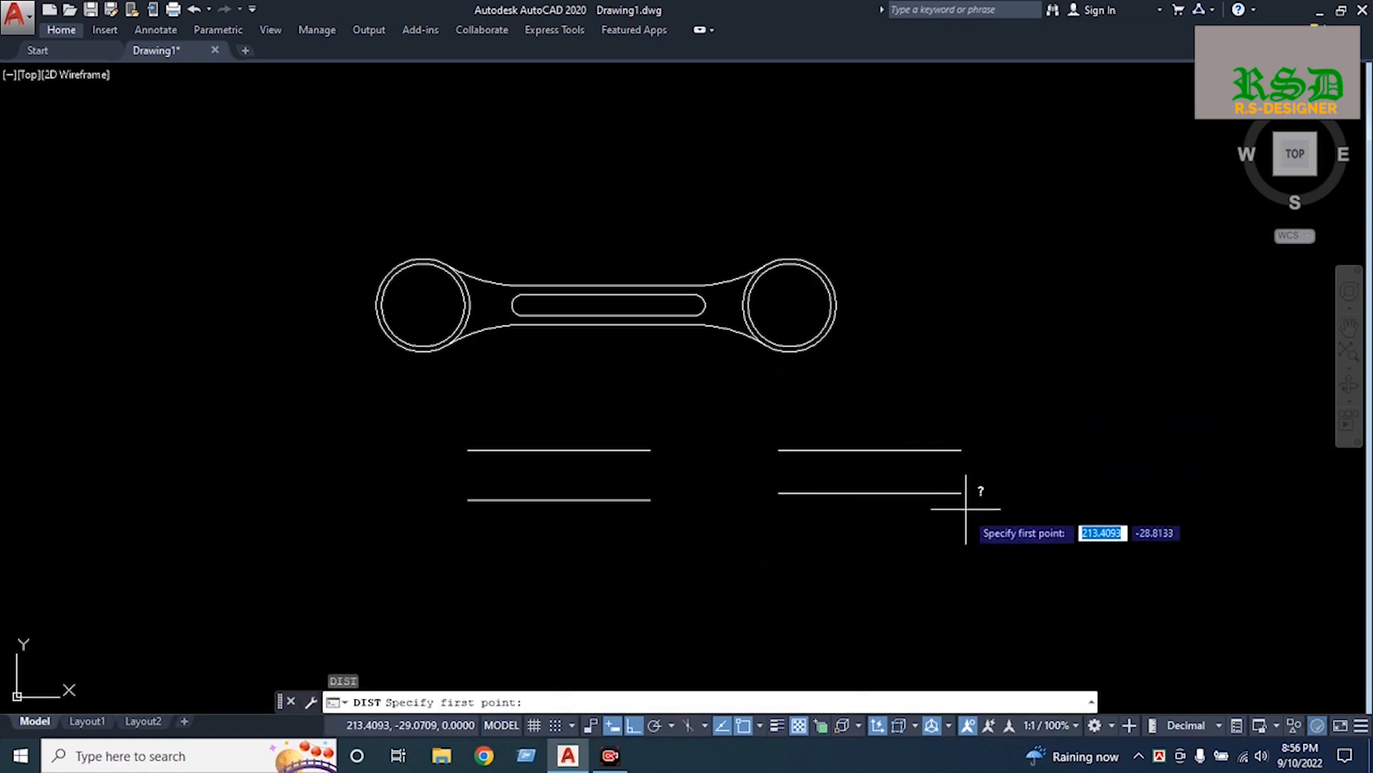
left_click(961, 492)
left_click(960, 450)
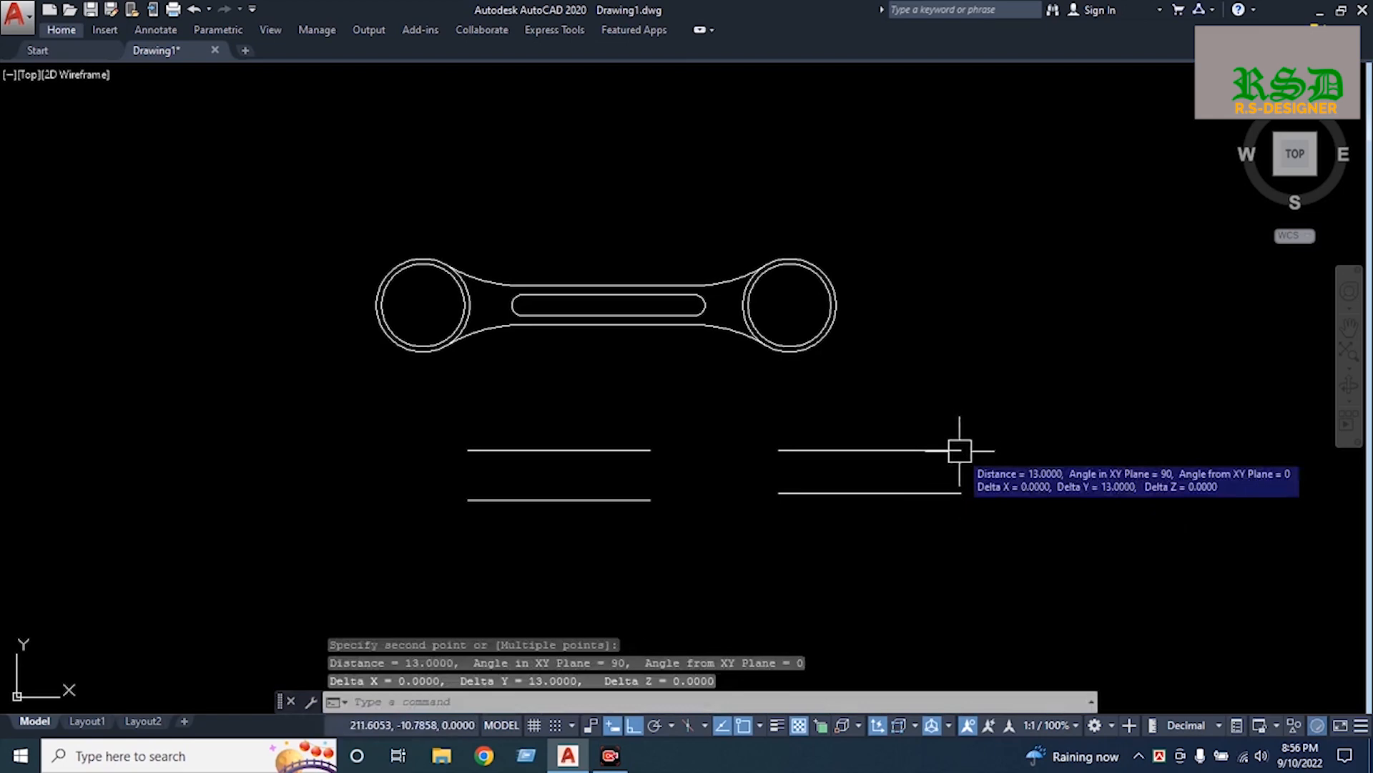
key("Escape")
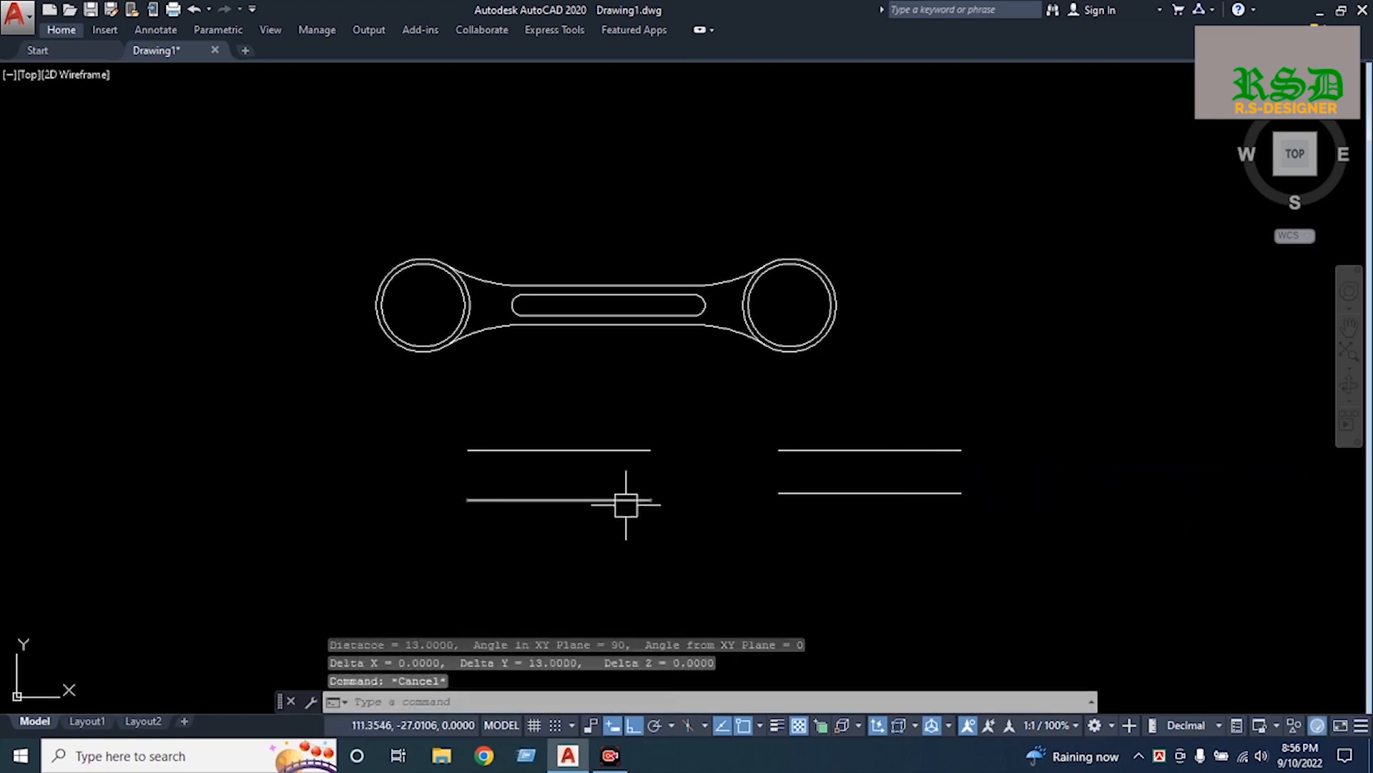
Close the left pair of lines at its right end and the copied pair at its left end with vertical lines
type("l")
key("Return")
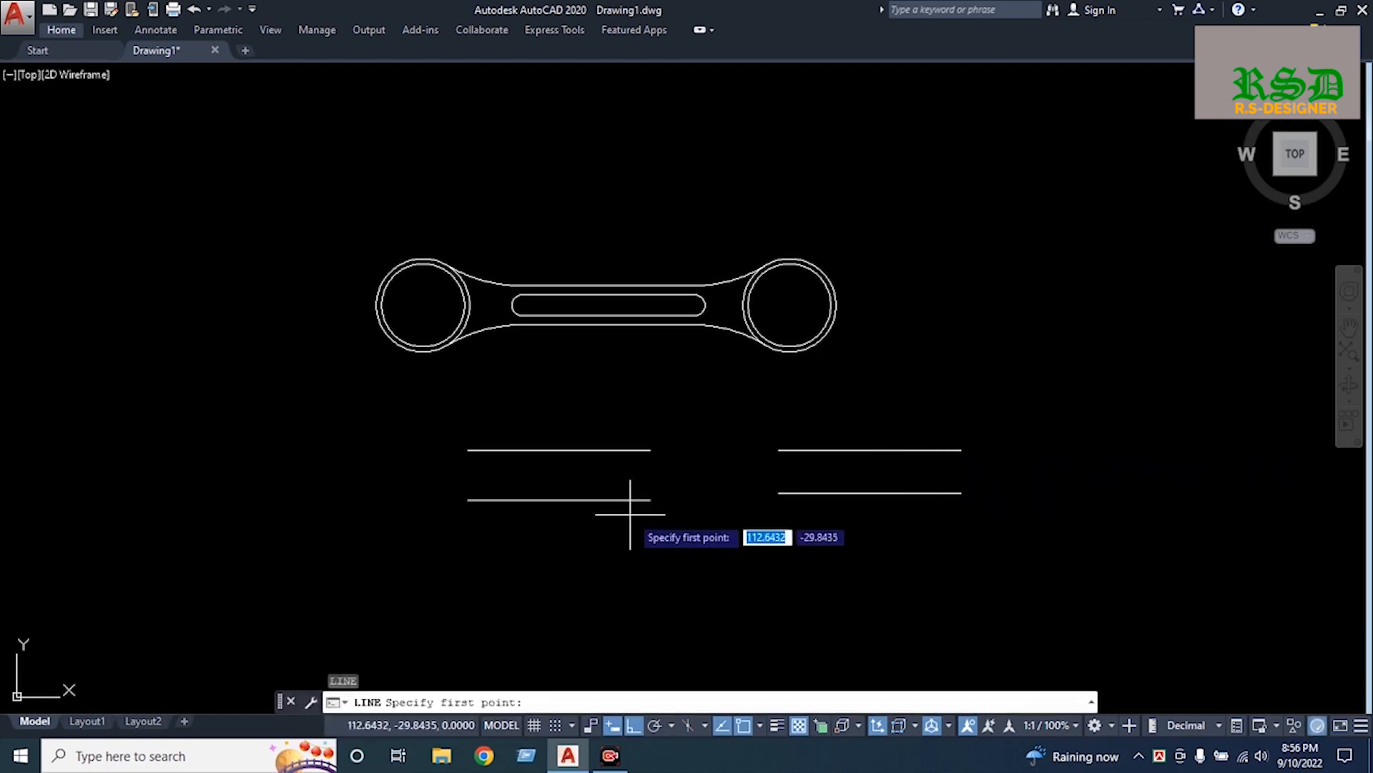
left_click(649, 499)
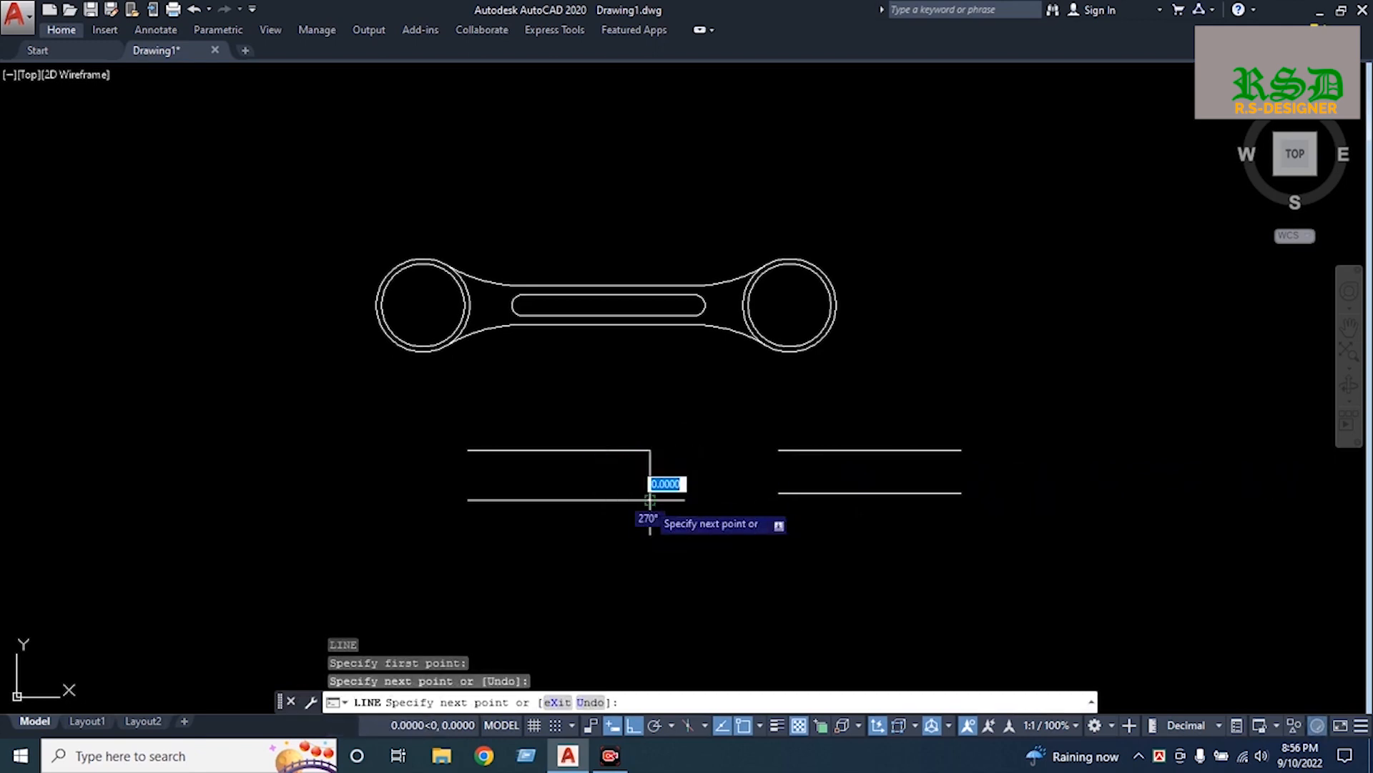
left_click(649, 450)
key("Return")
key("Return")
left_click(779, 450)
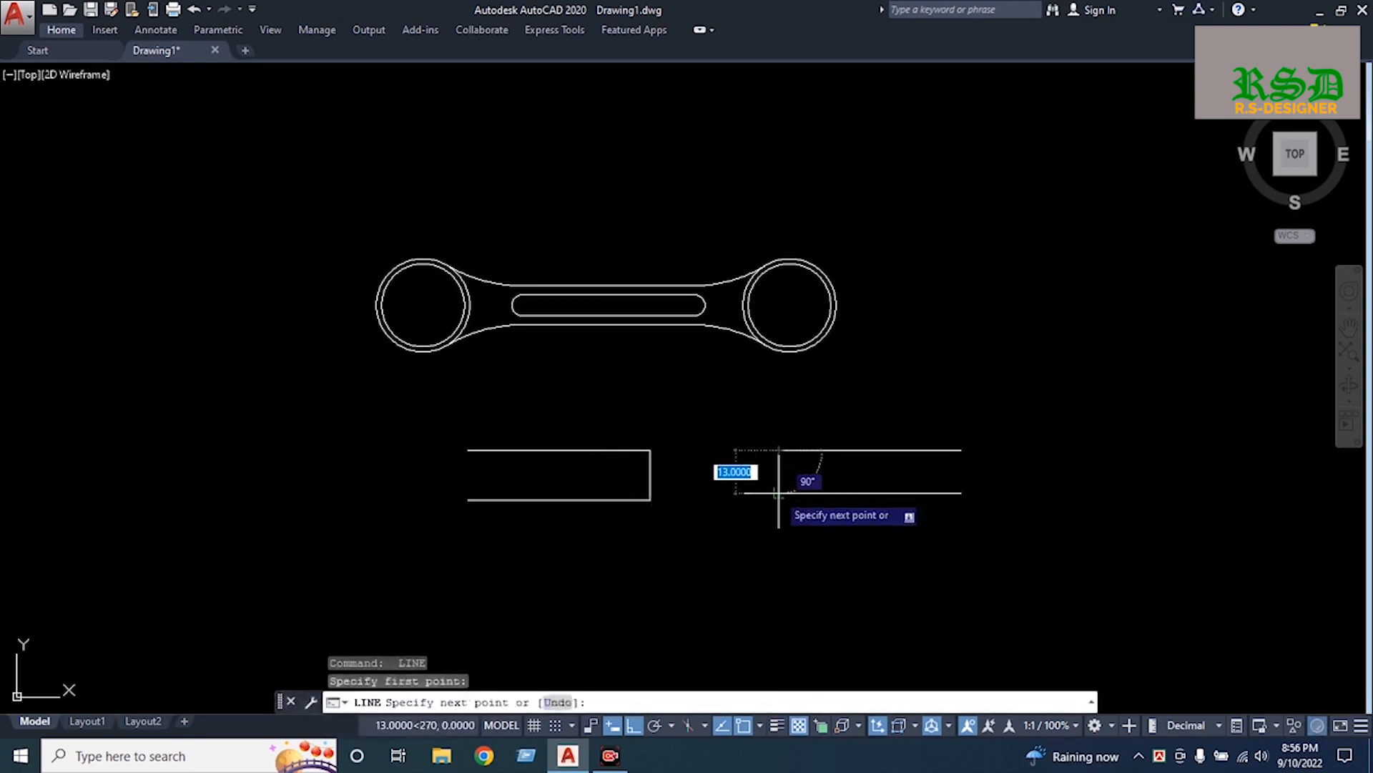
left_click(778, 493)
key("Return")
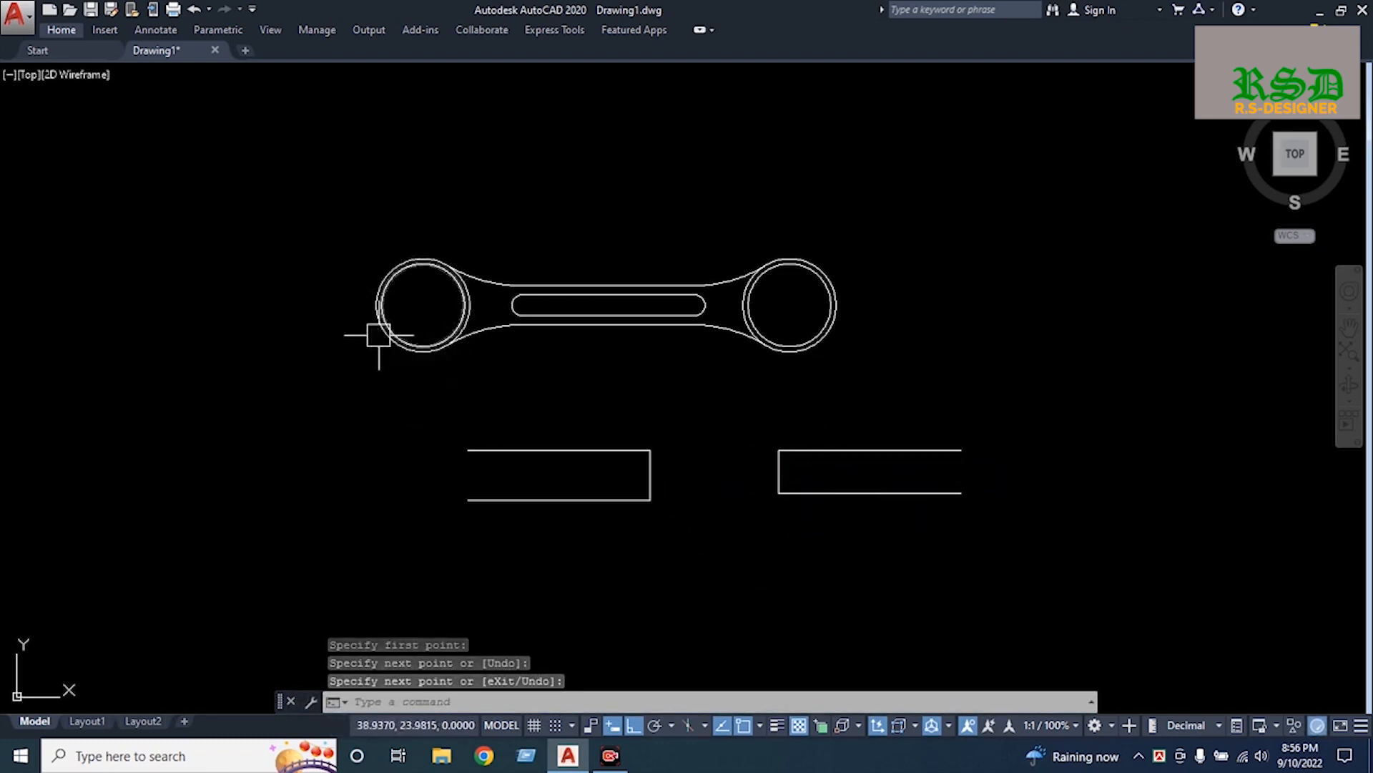
Rotate the left three-line open profile by 17 degrees about its upper-right corner
left_click(683, 414)
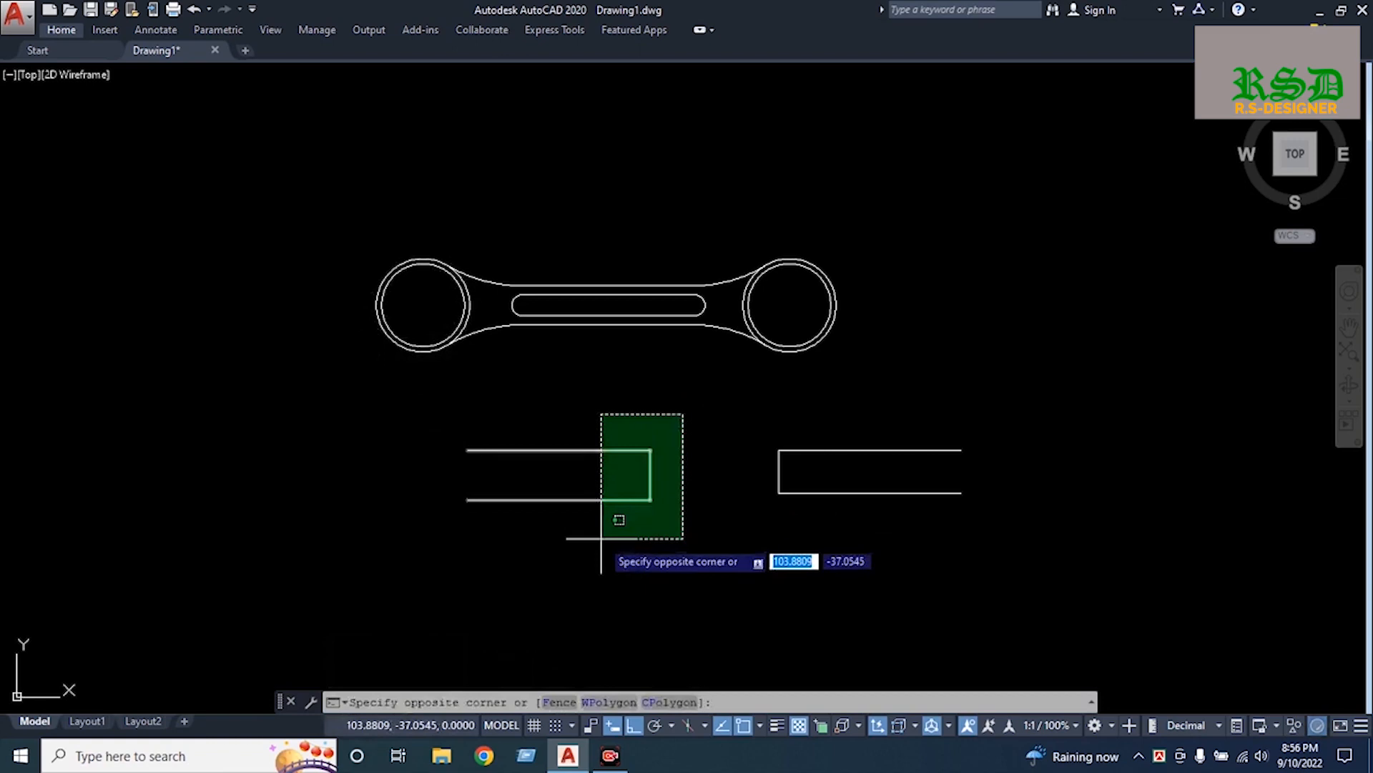
left_click(601, 538)
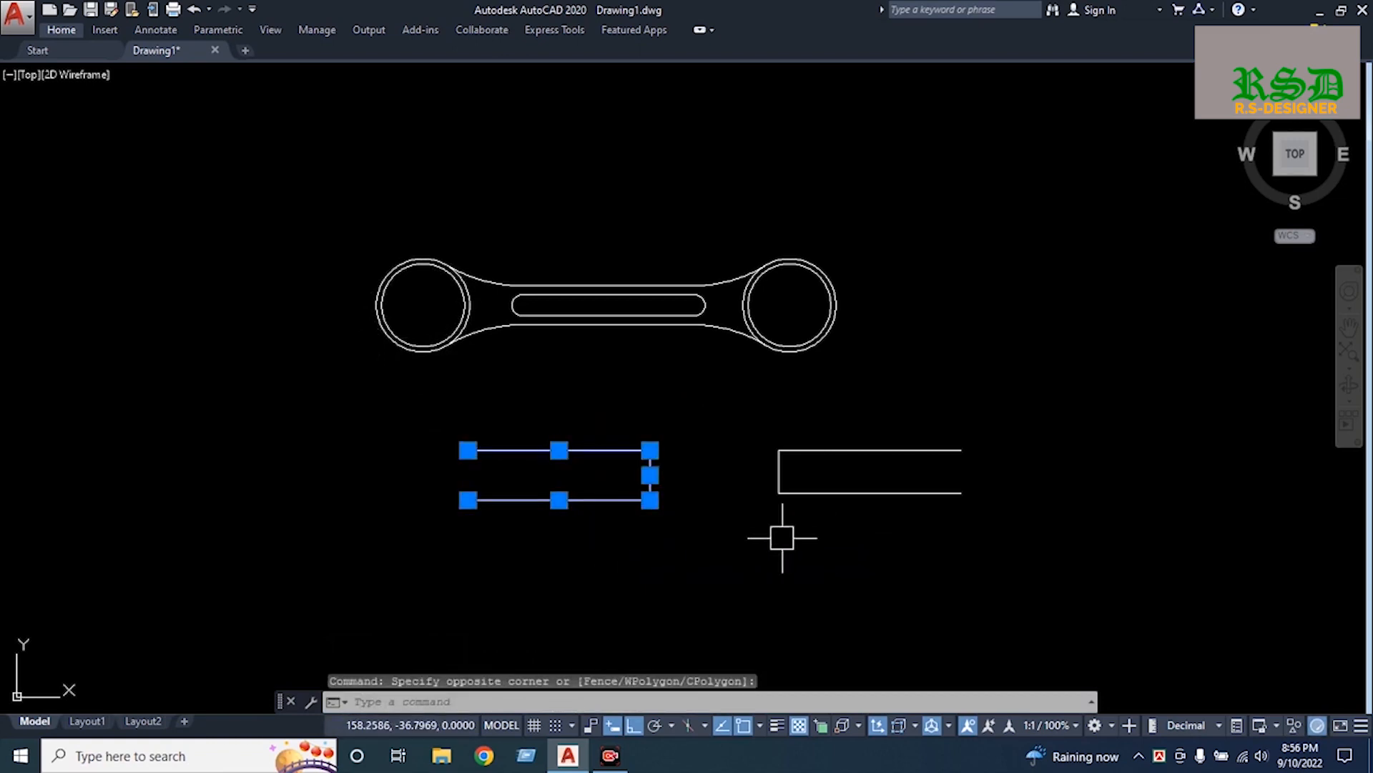
type("o")
key("Return")
left_click(649, 449)
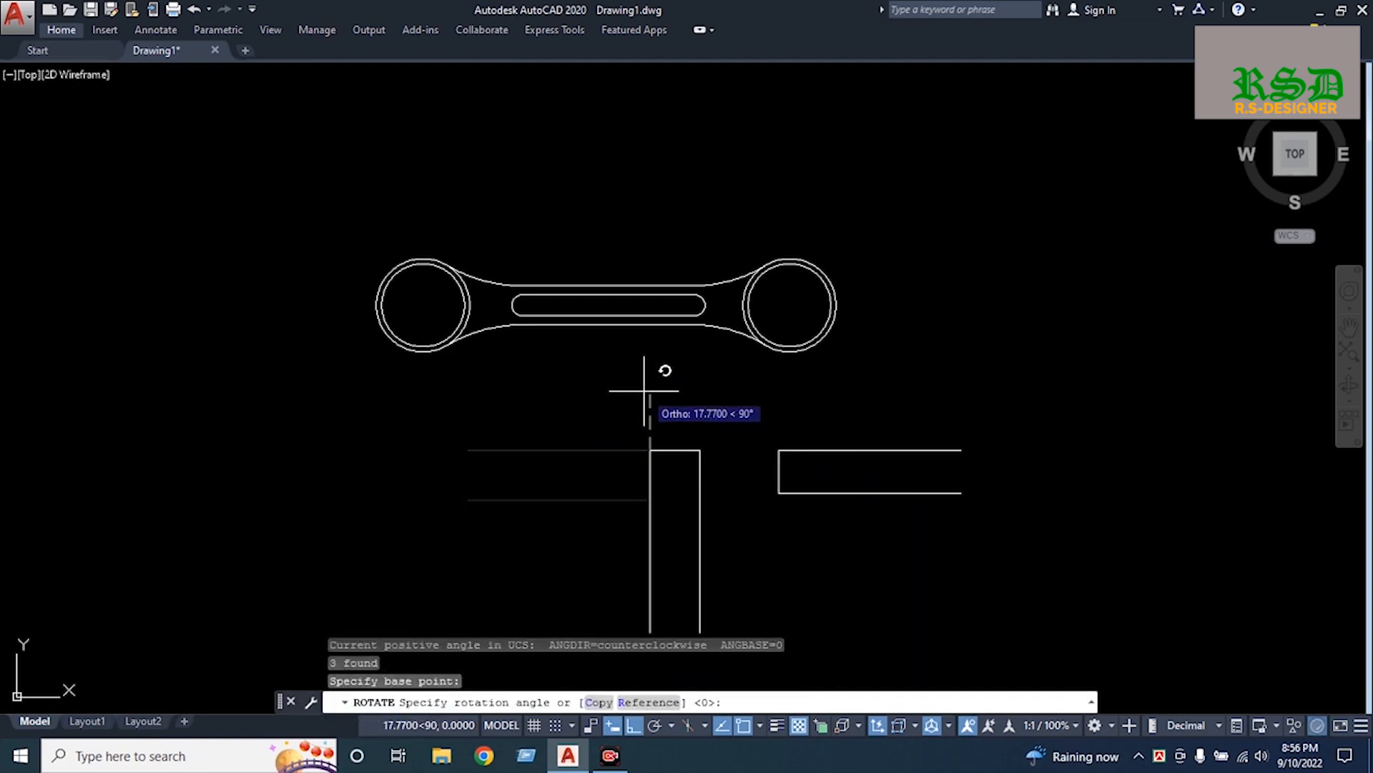
type("17")
key("Return")
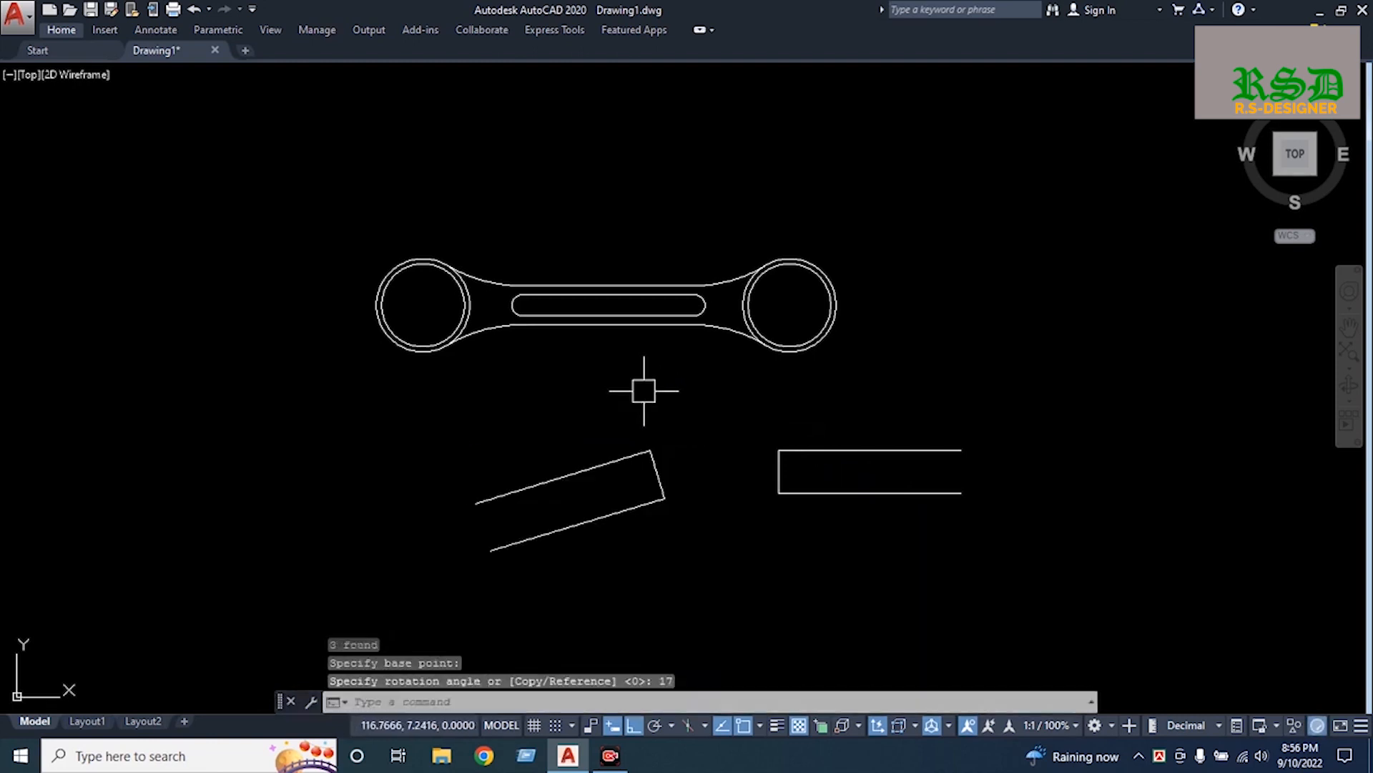
Rotate the right three-line open profile by 17 degrees about its lower-left corner
left_click(820, 399)
left_click(759, 509)
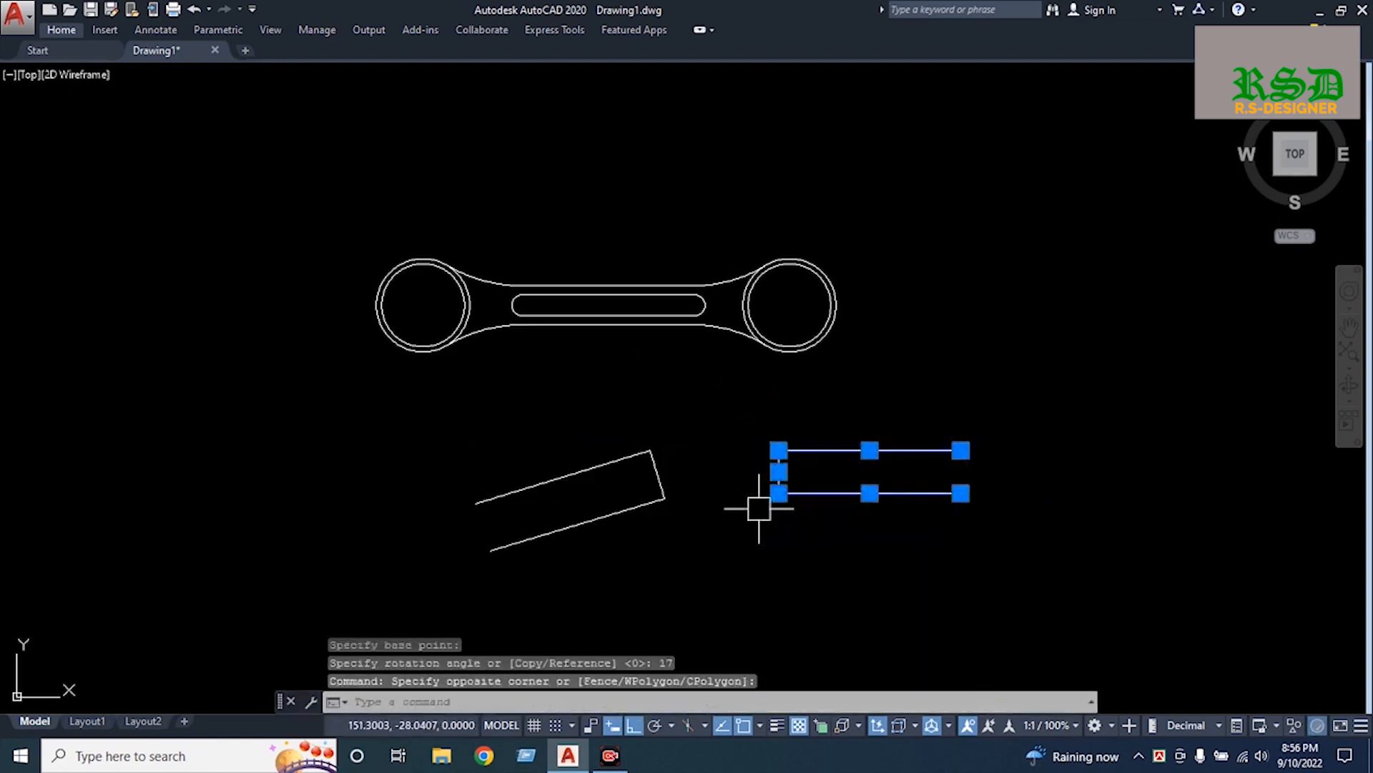
type("ro")
key("Return")
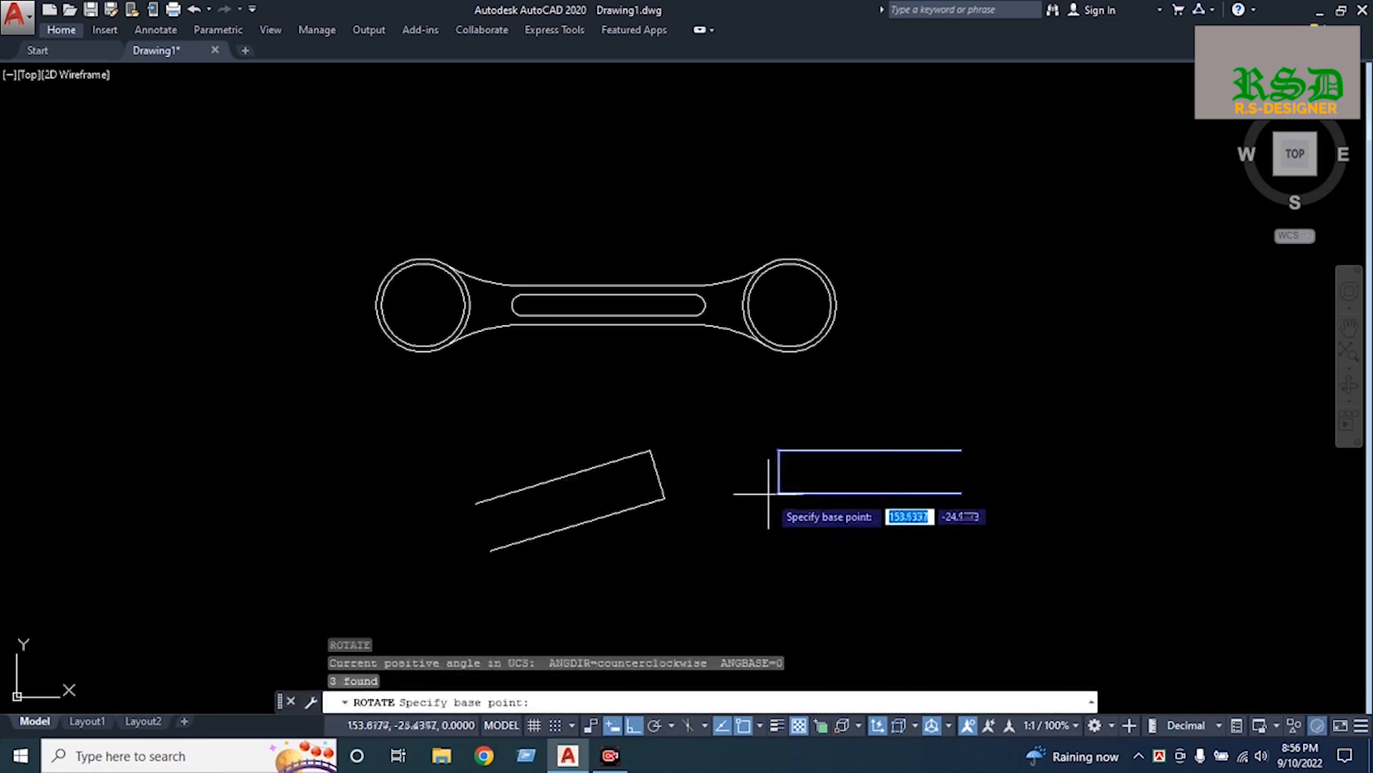
left_click(778, 493)
type("17")
key("Return")
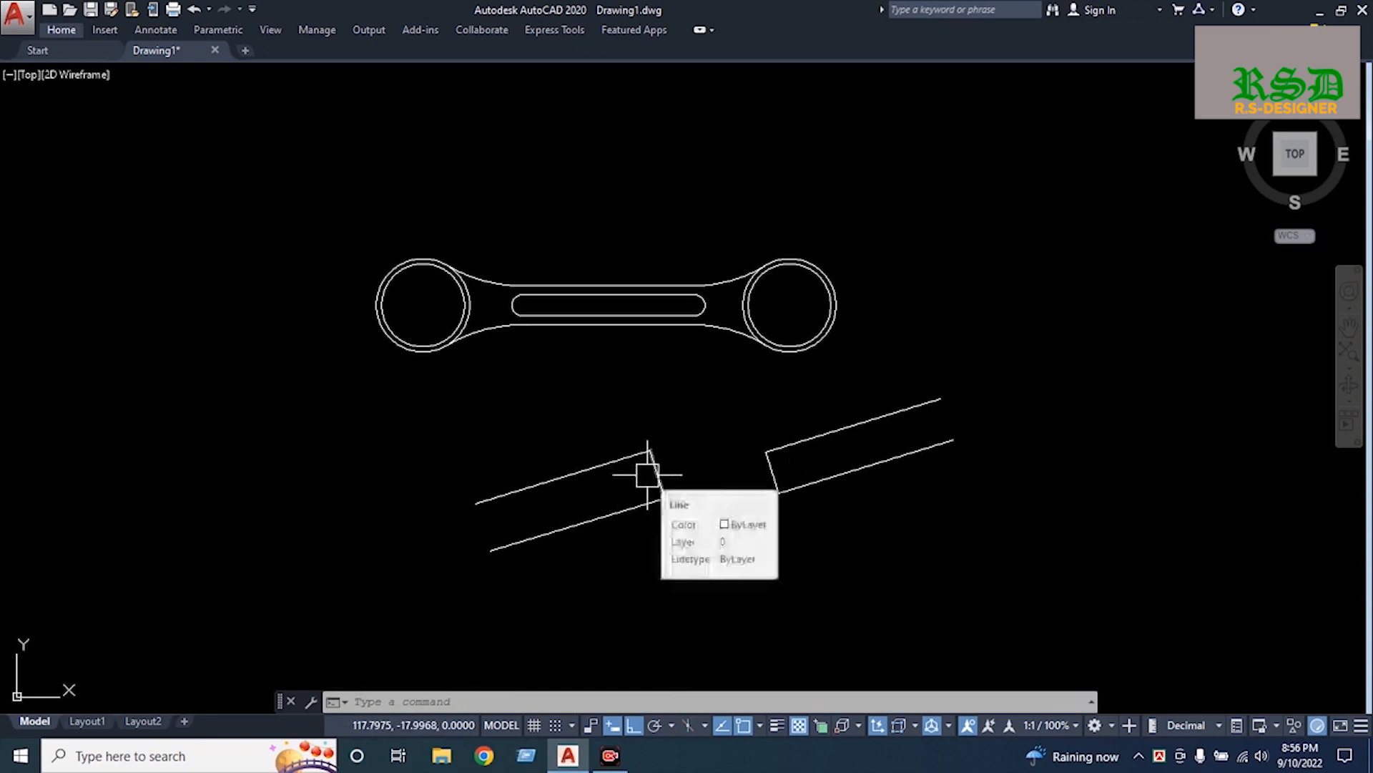
Move the left rotated profile from the midpoint of its short edge to the centre of the link's left circles
left_click(678, 430)
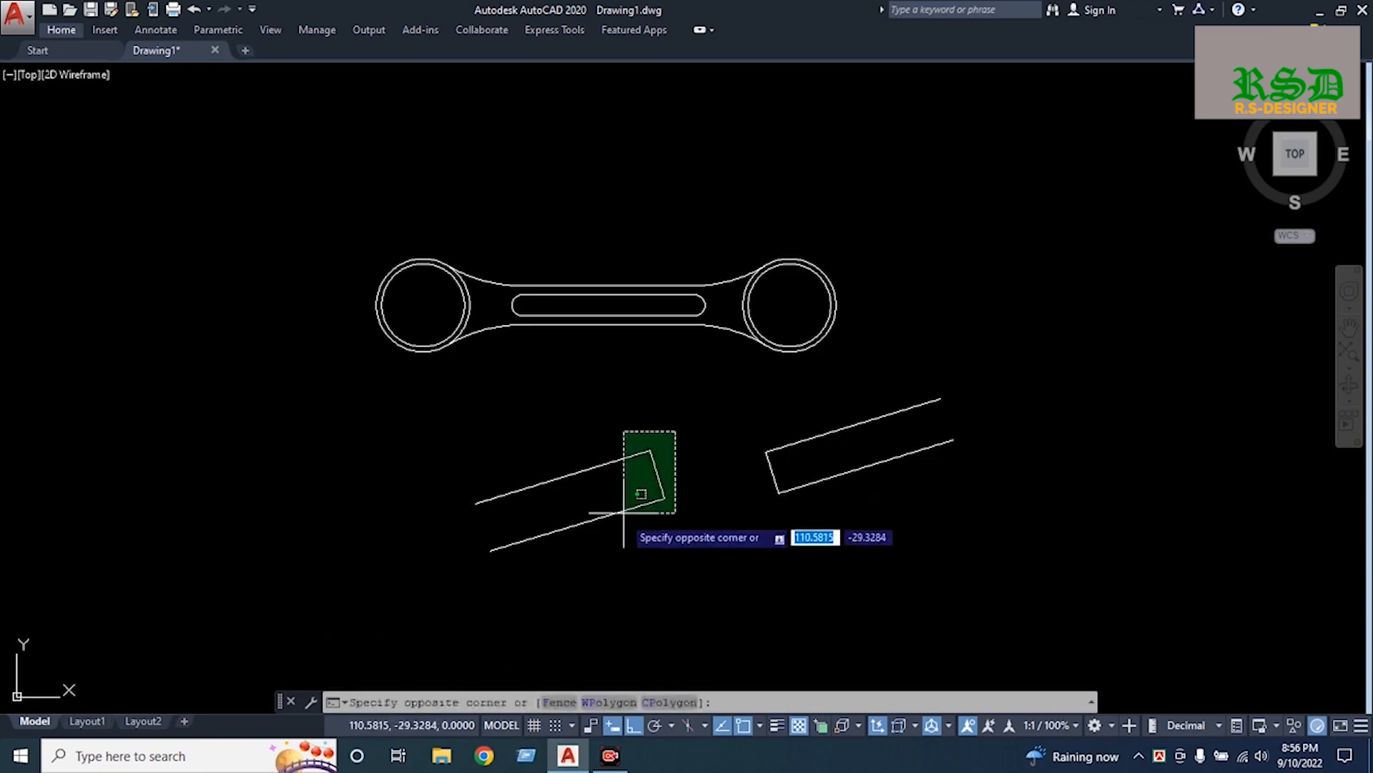
left_click(620, 522)
type("m")
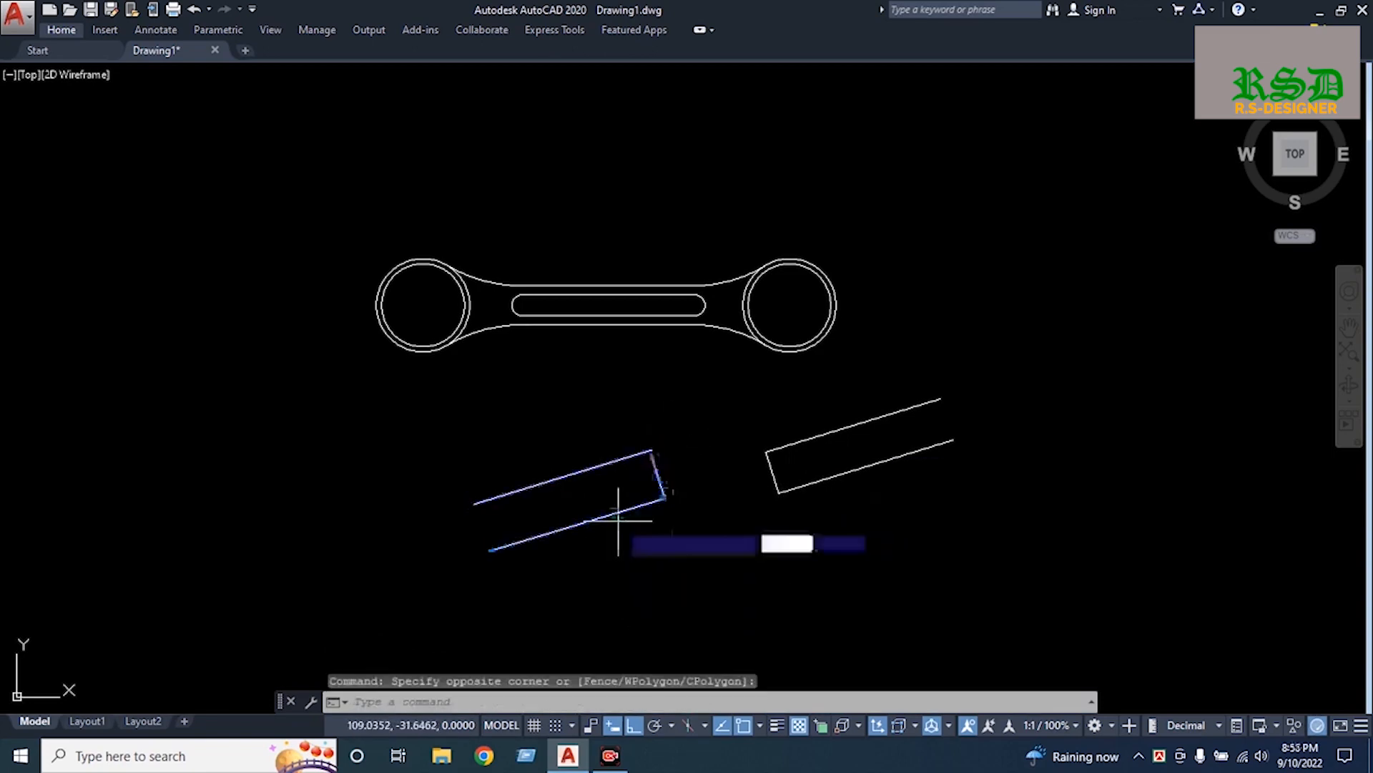
key("Return")
left_click(657, 474)
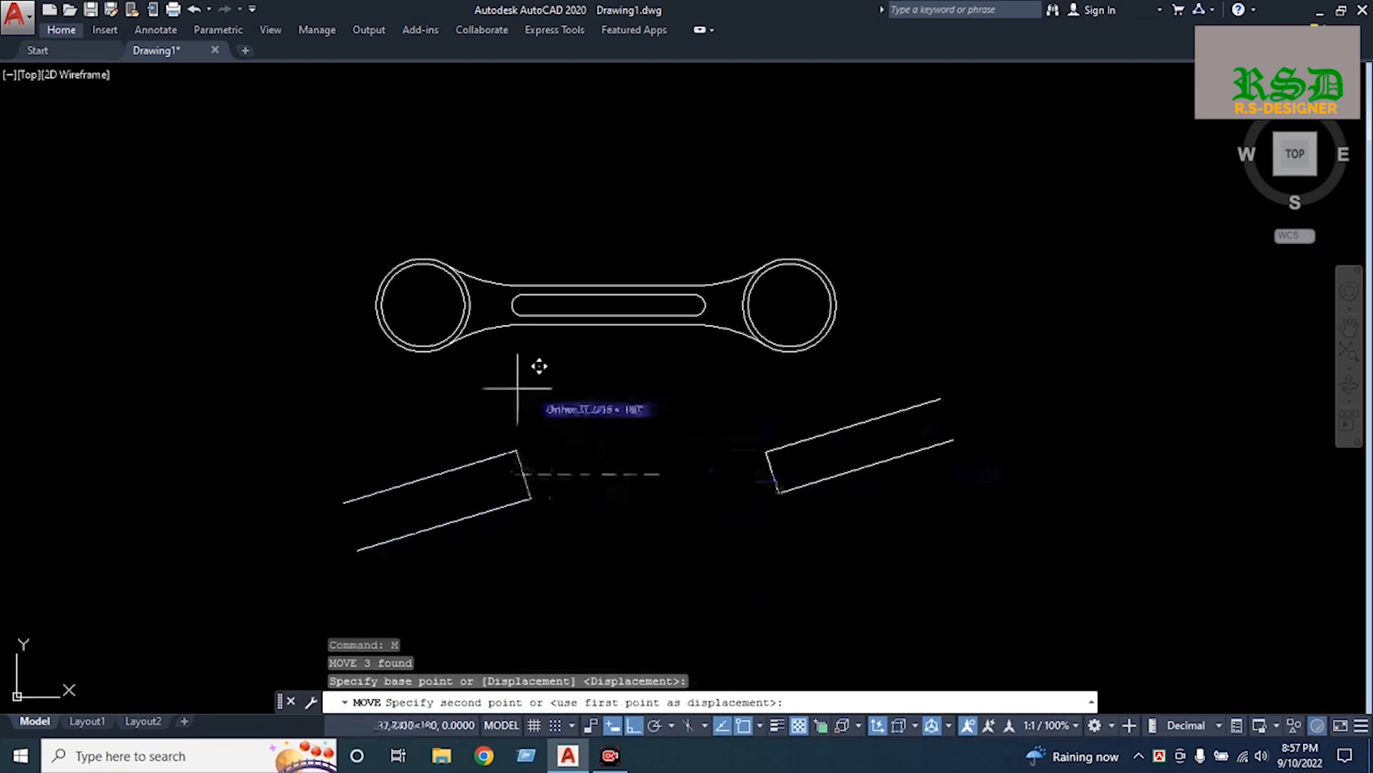
left_click(423, 305)
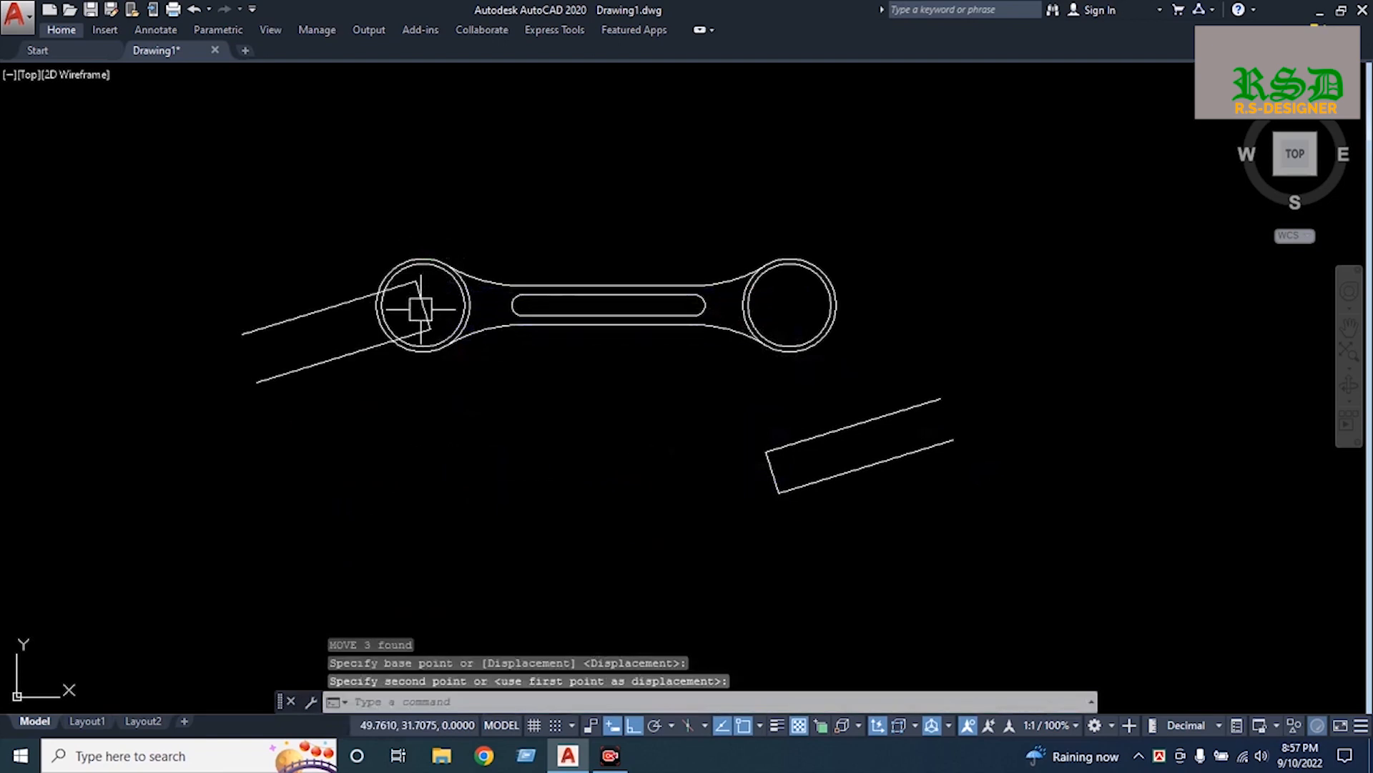
Move the right rotated profile from the midpoint of its short edge to the centre of the link's right circles
left_click(806, 419)
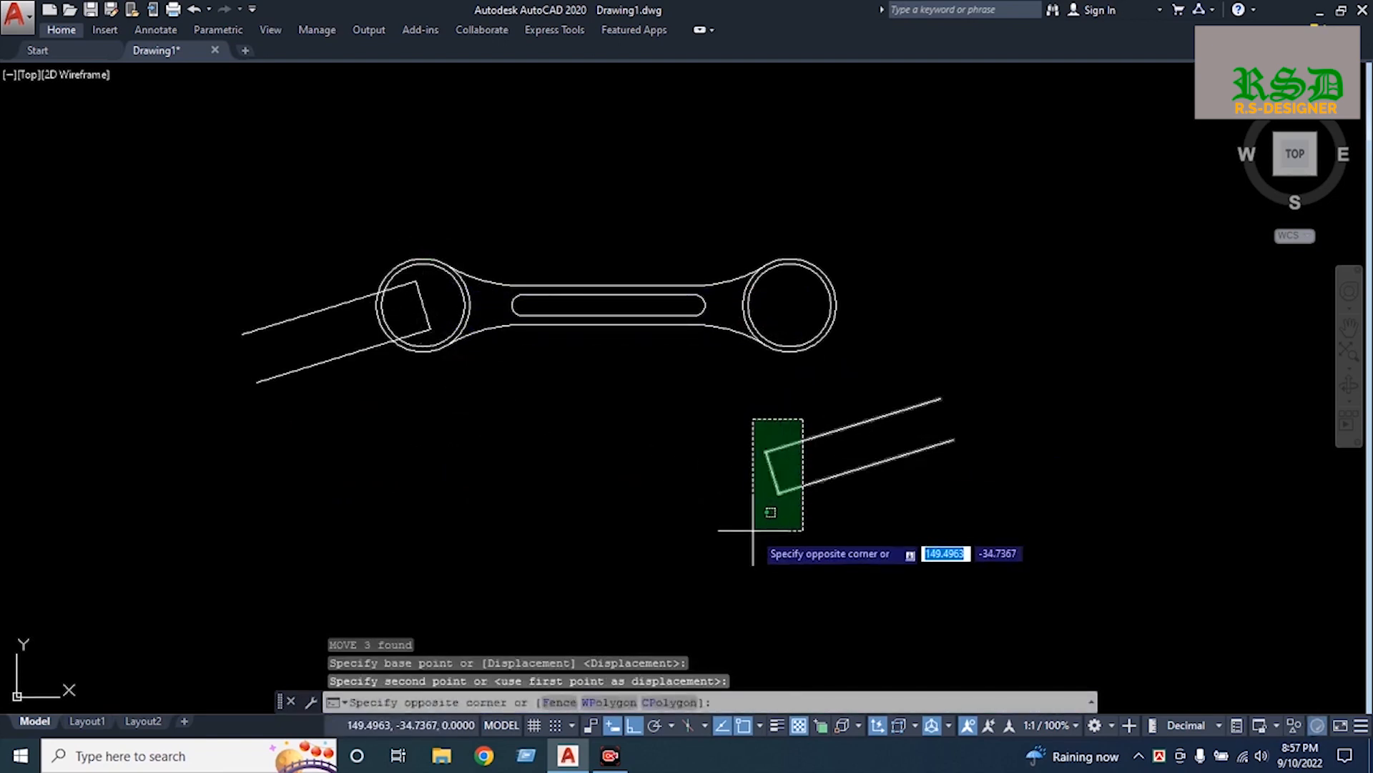
left_click(751, 521)
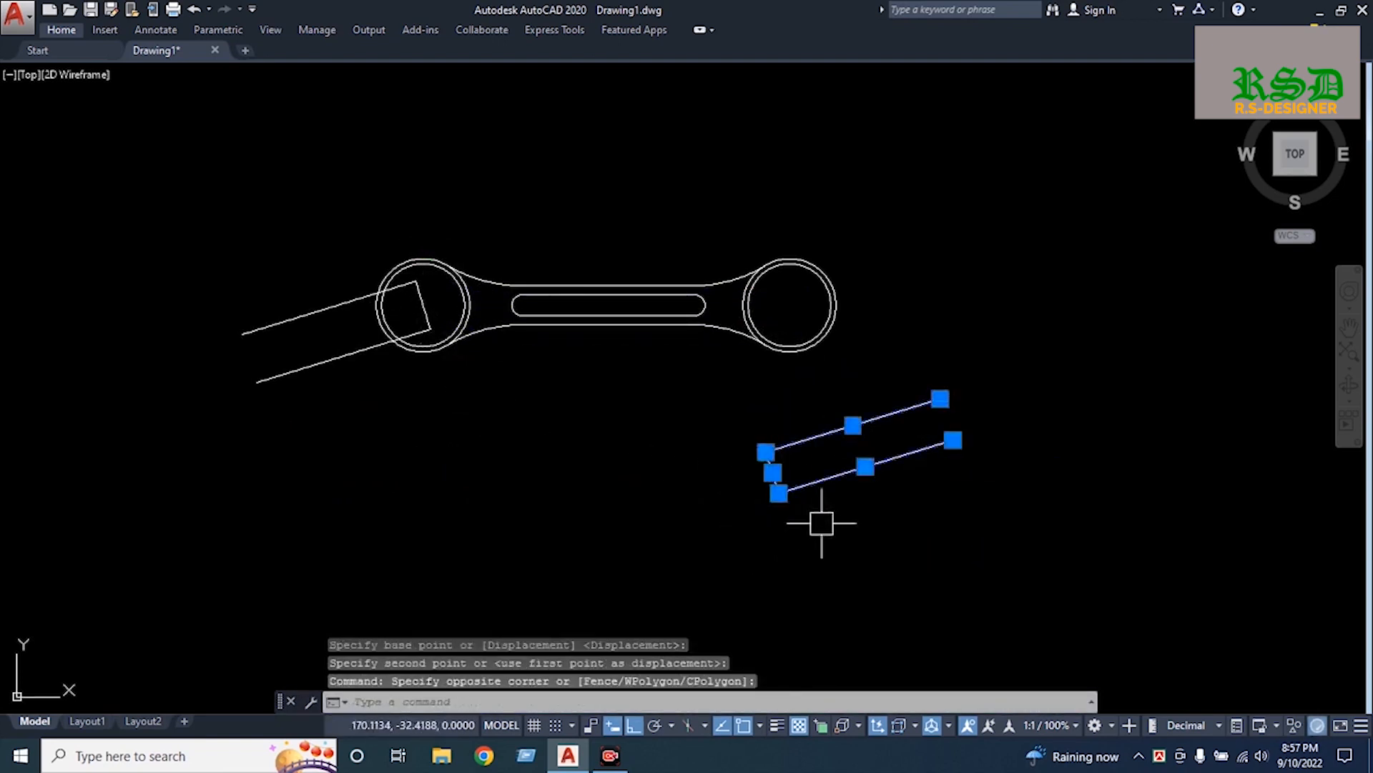
type("m")
key("Return")
left_click(773, 472)
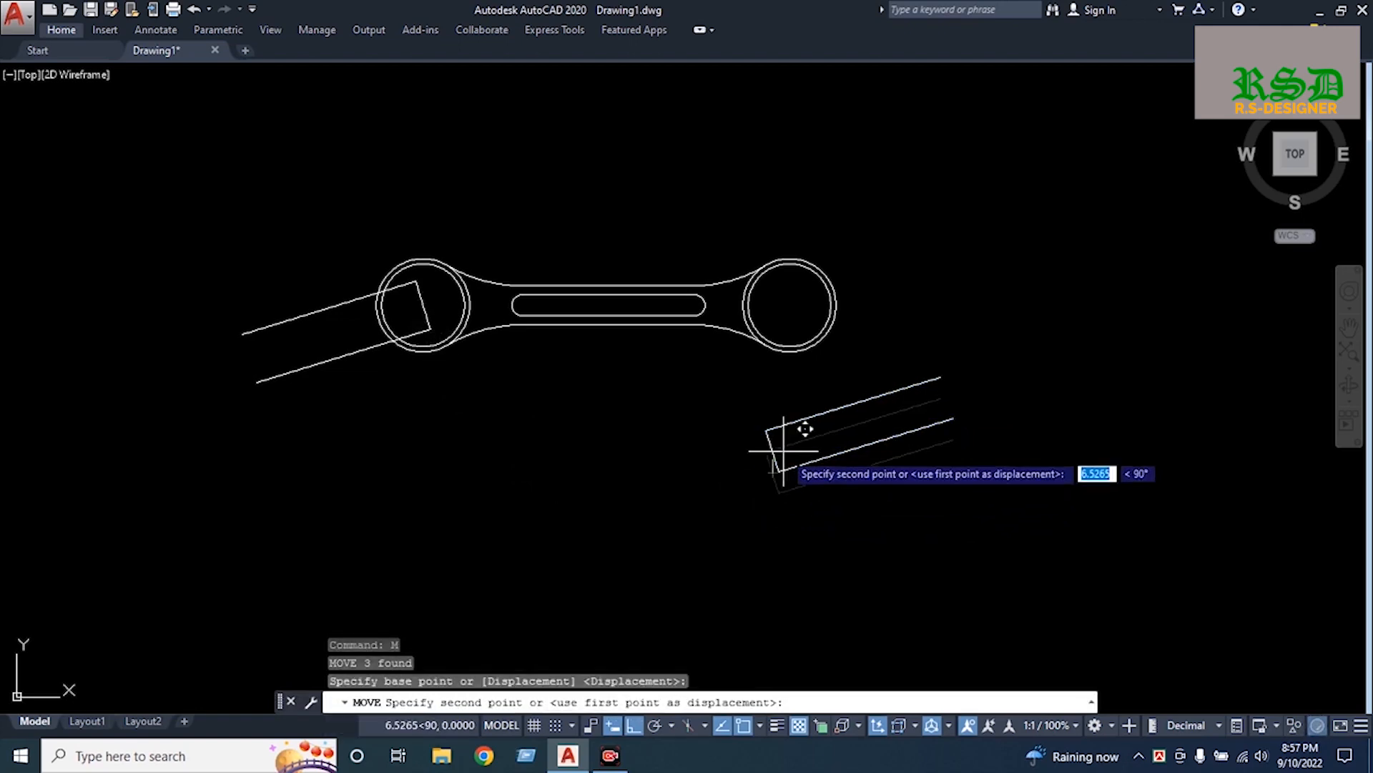
left_click(789, 304)
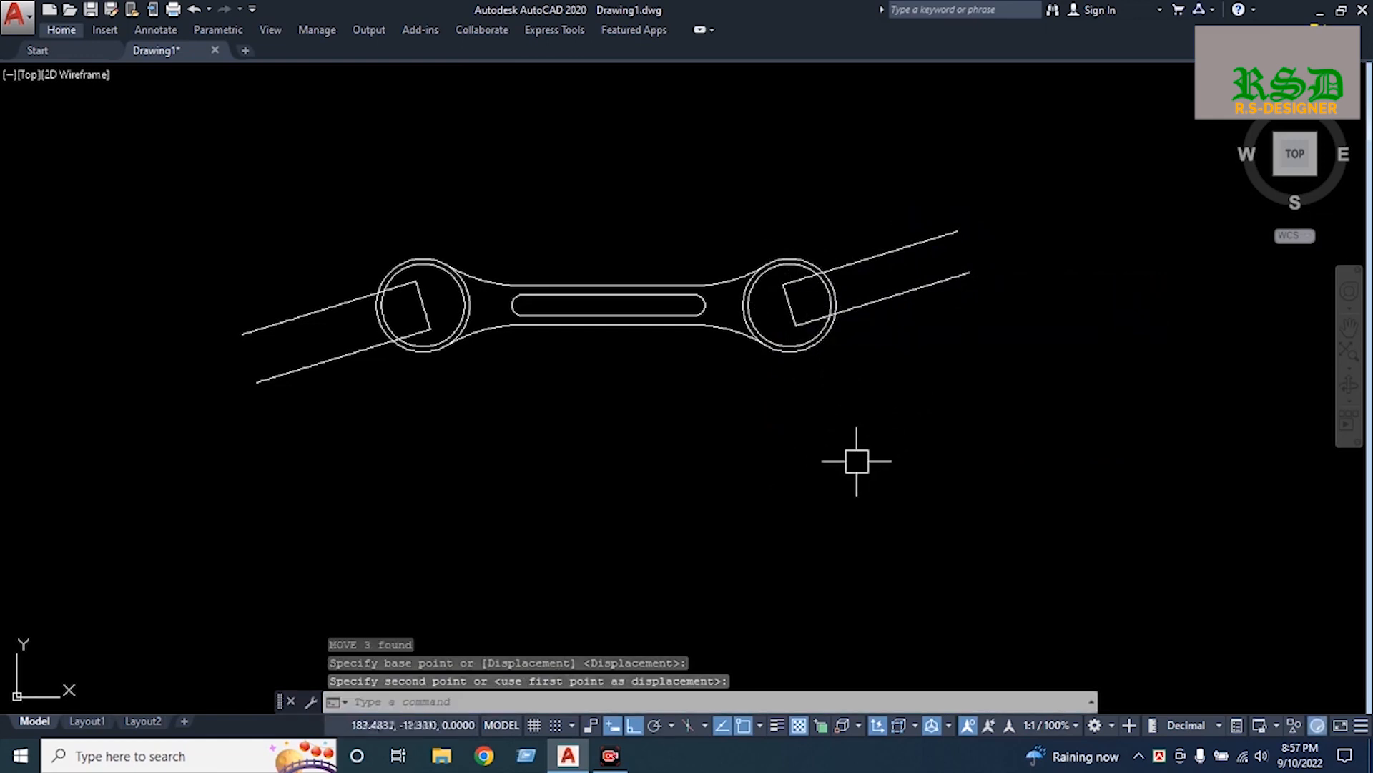
Extend the slanted lines of both profiles inward, past their short edges, to the inner circles at the two ends
scroll(424, 297, "up", 6)
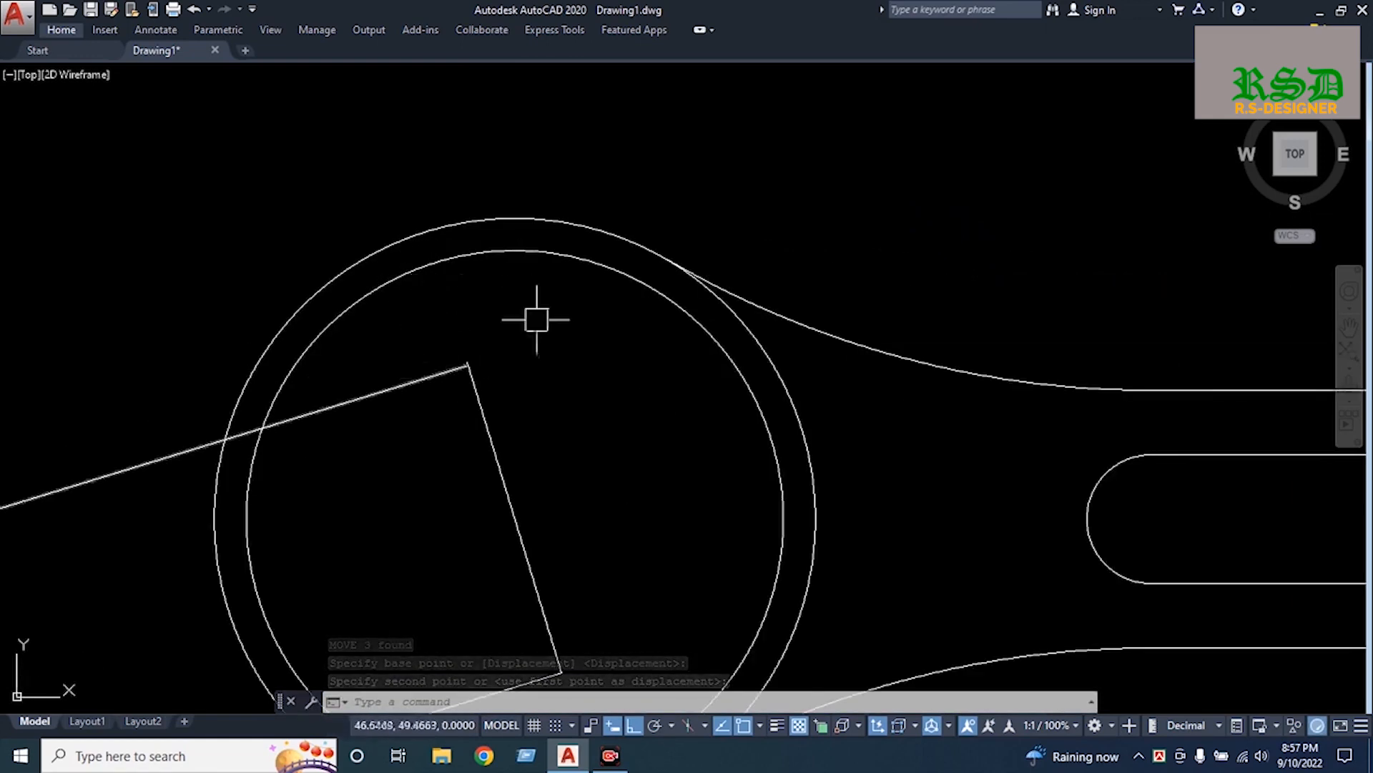
scroll(578, 327, "down", 4)
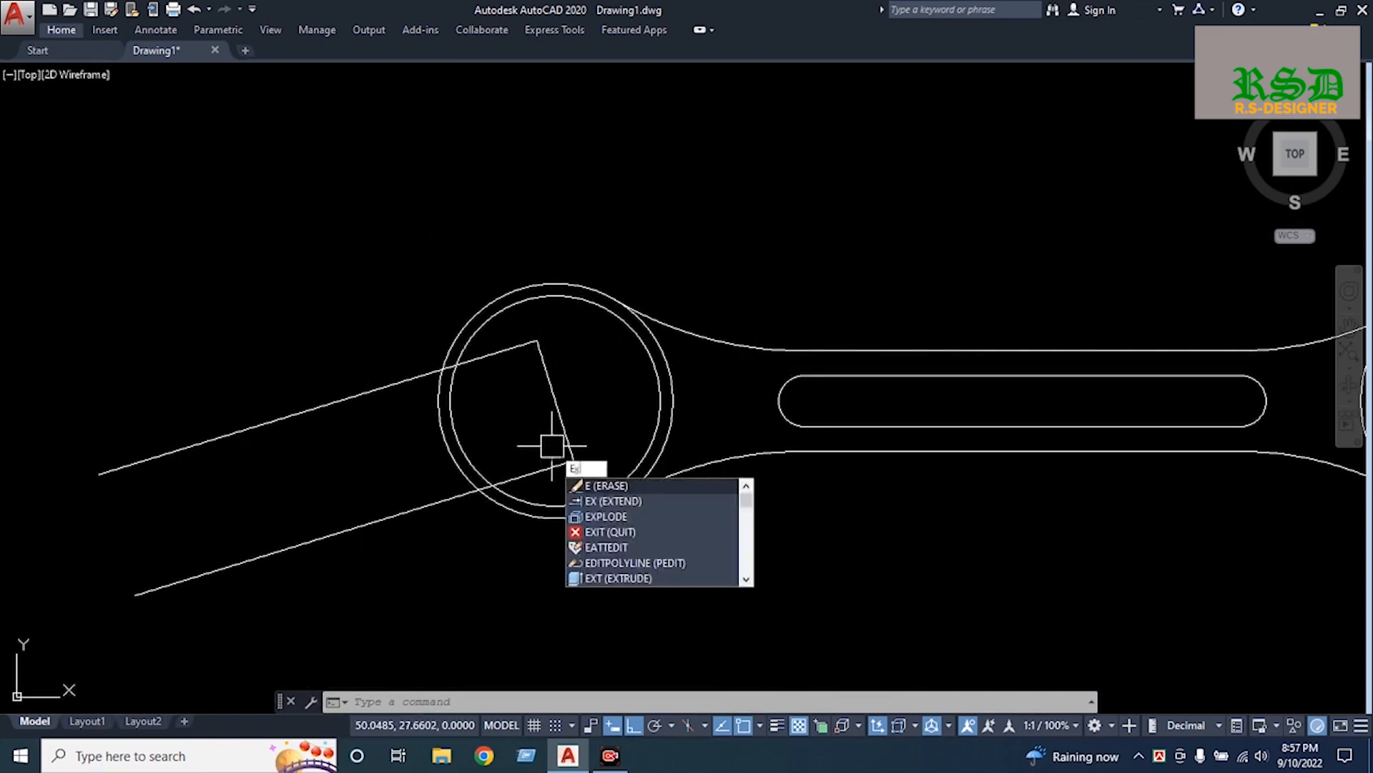
key("Return")
key("Return")
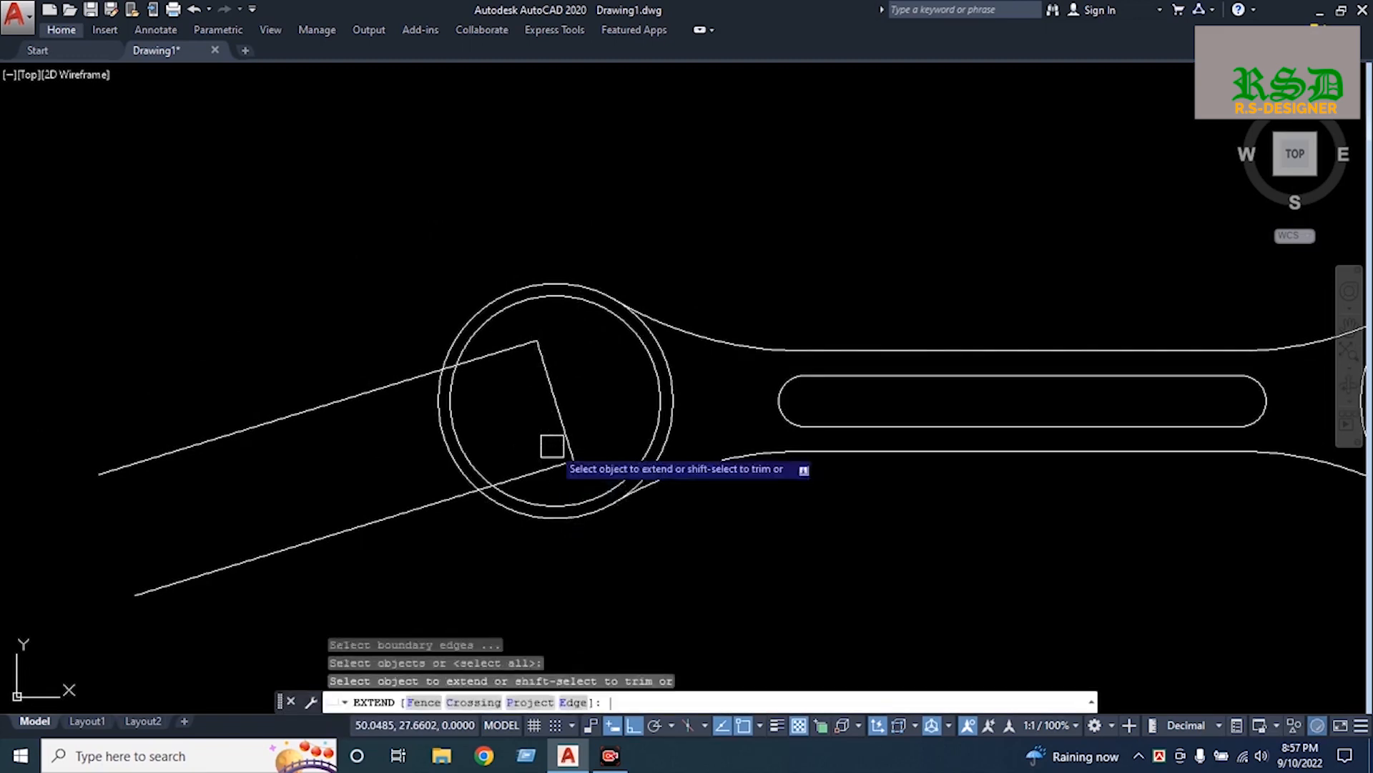
left_click(548, 462)
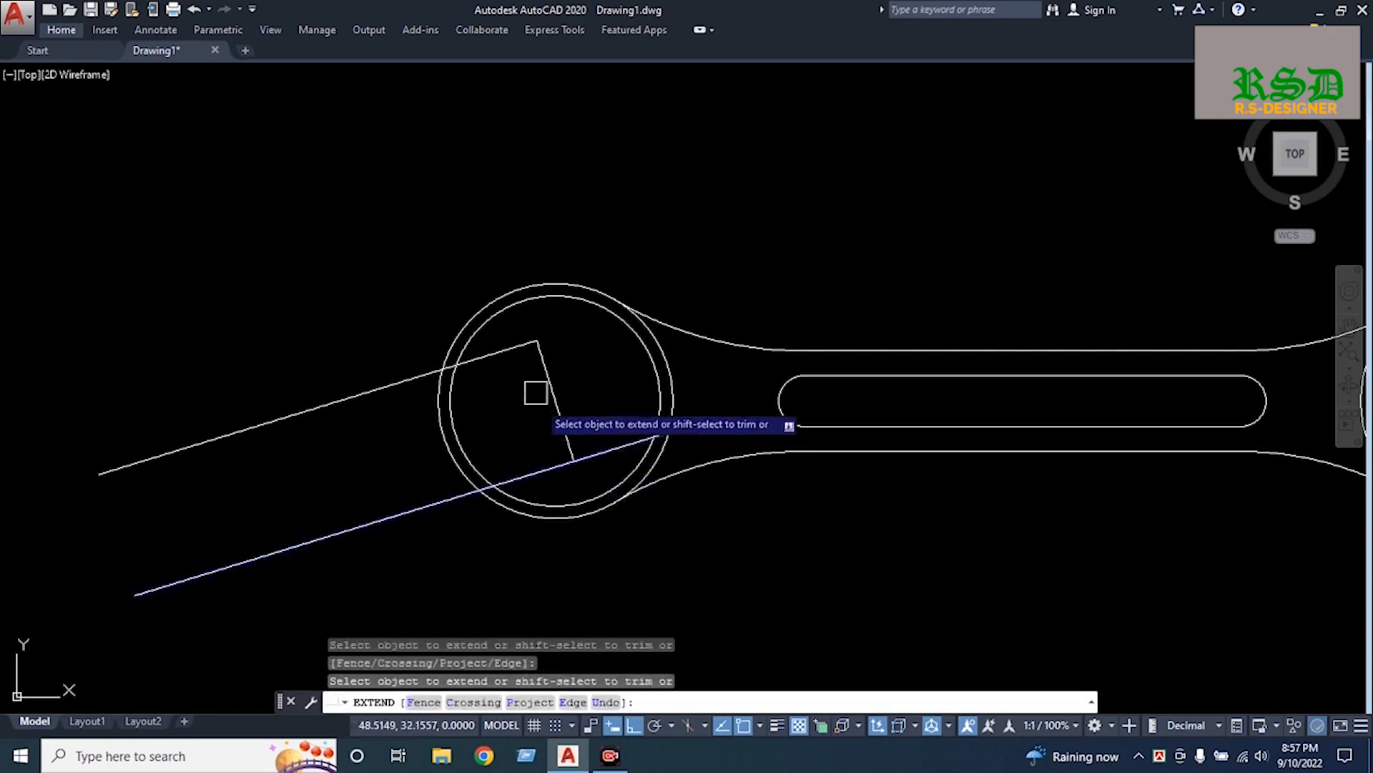
left_click(522, 346)
scroll(546, 368, "down", 4)
left_click(951, 389)
scroll(944, 393, "up", 2)
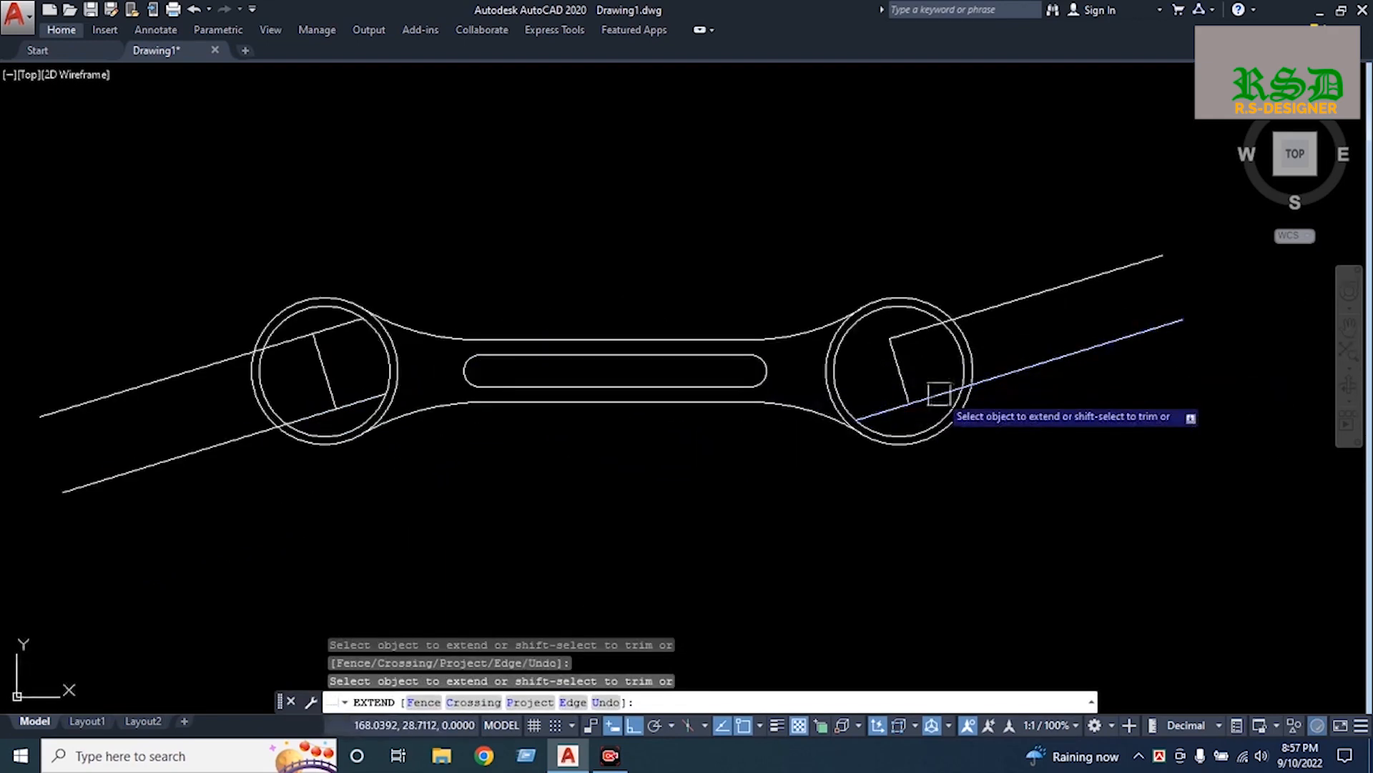
key("Escape")
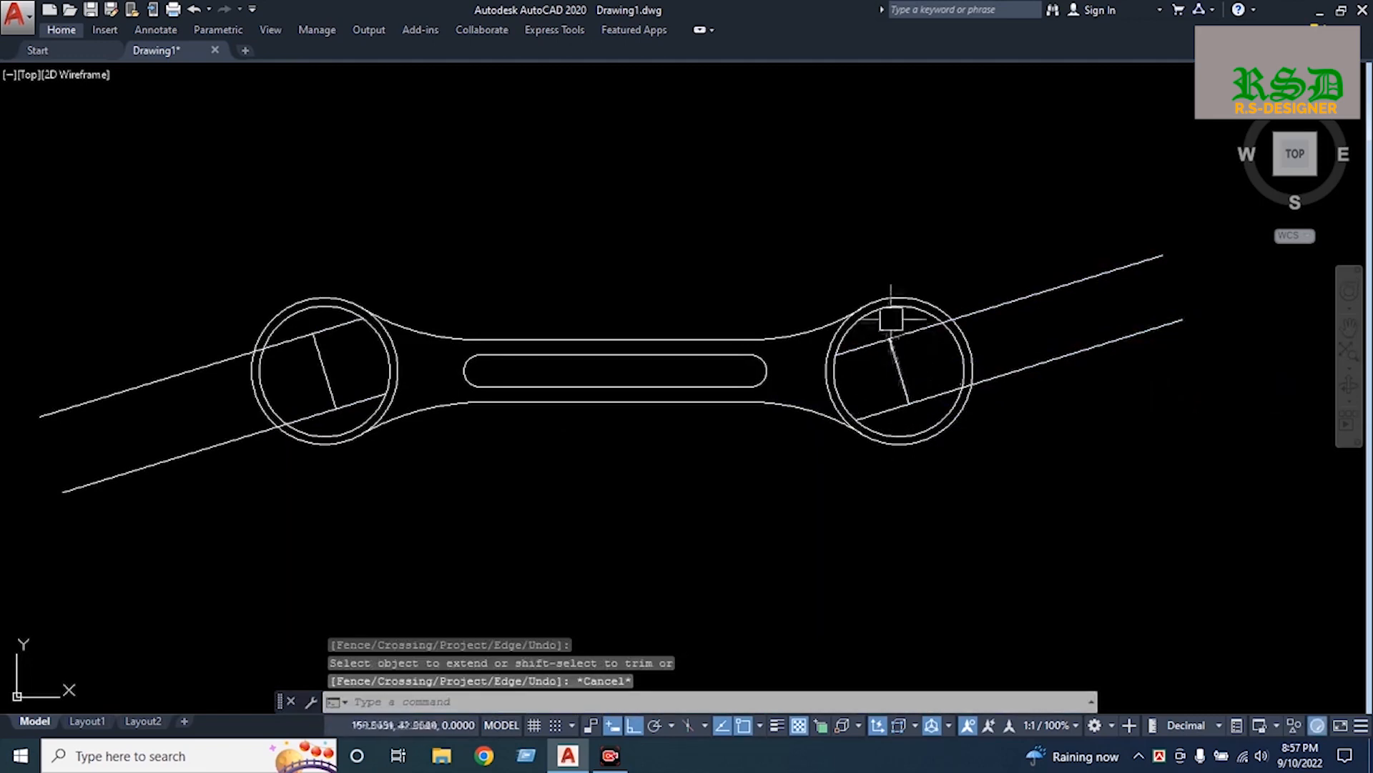
Move the right inner circle from the inner end of the lower slanted line to the lower corner of the short edge
scroll(851, 388, "up", 3)
left_click(813, 401)
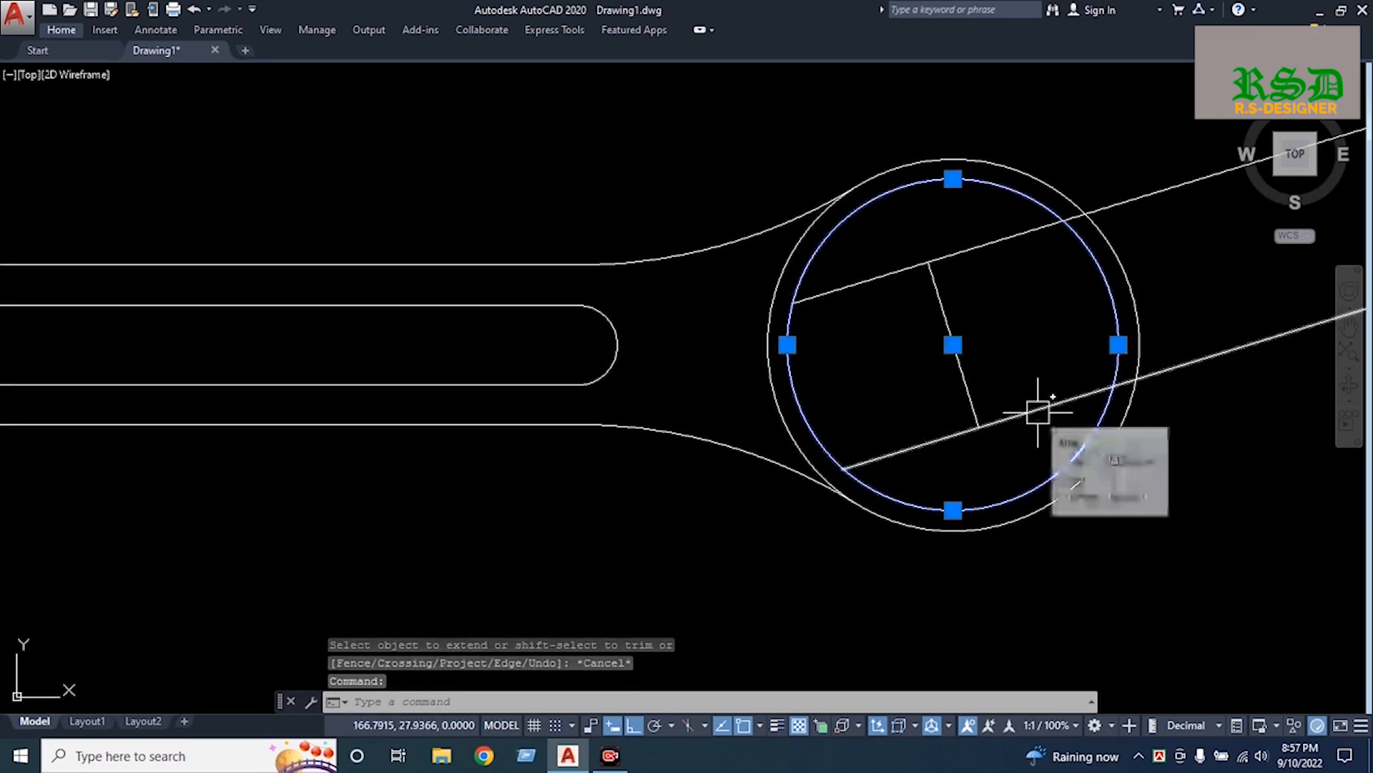
type("m")
key("Return")
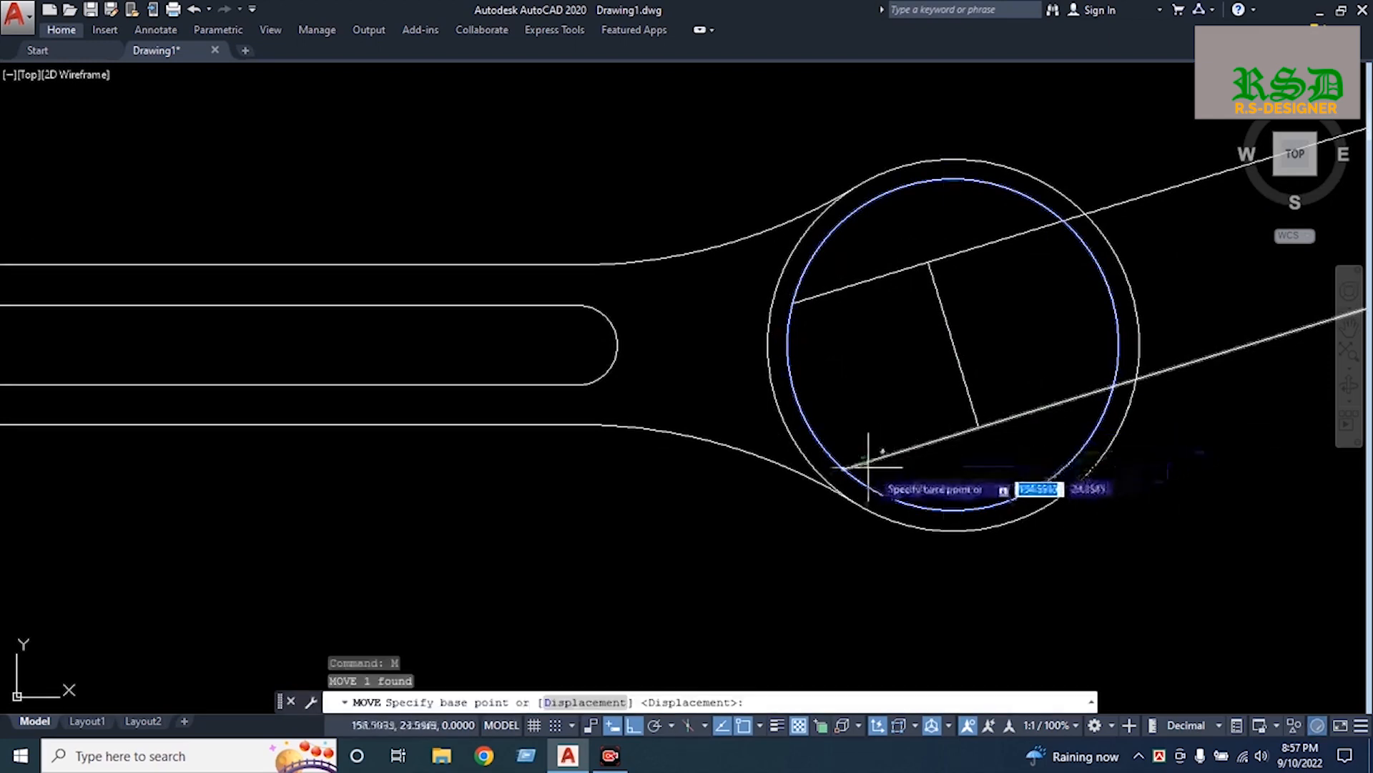
left_click(844, 469)
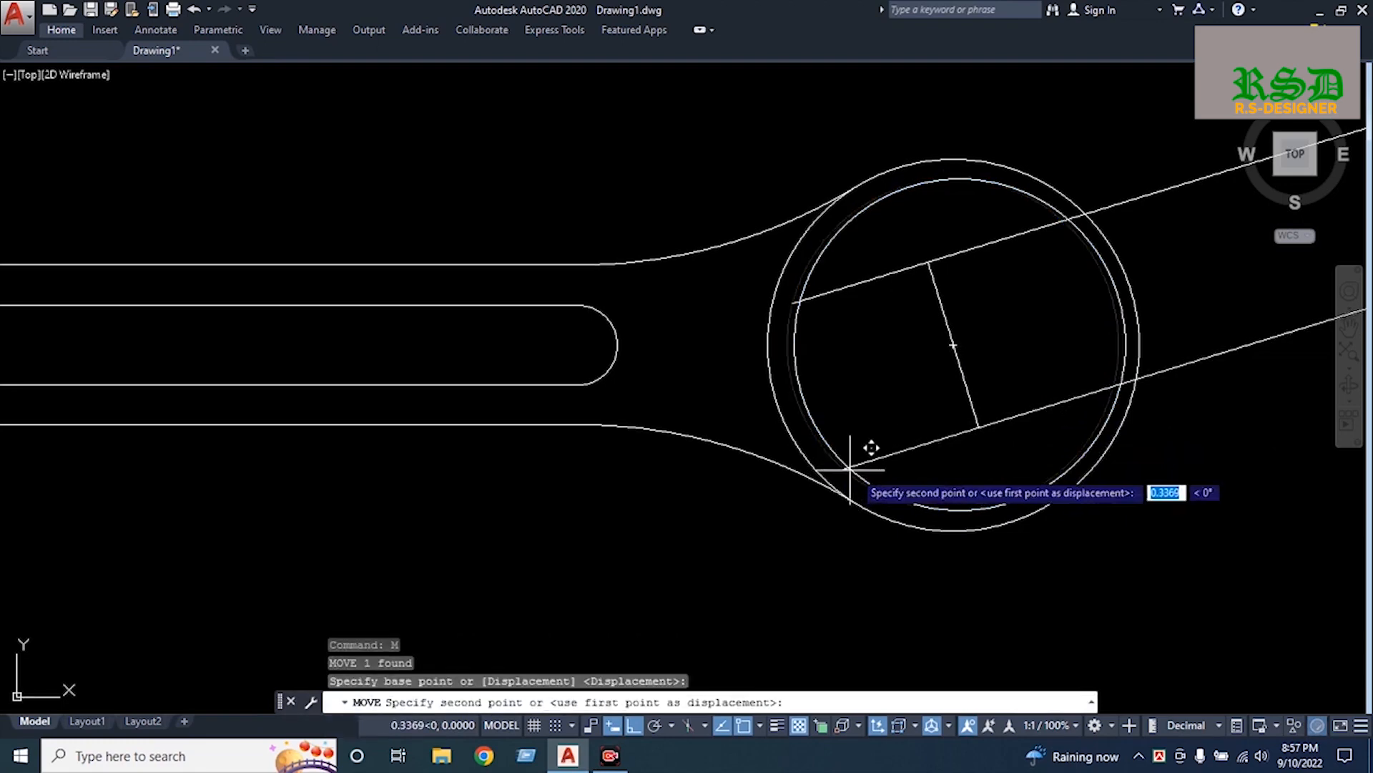
left_click(977, 427)
scroll(1048, 431, "down", 5)
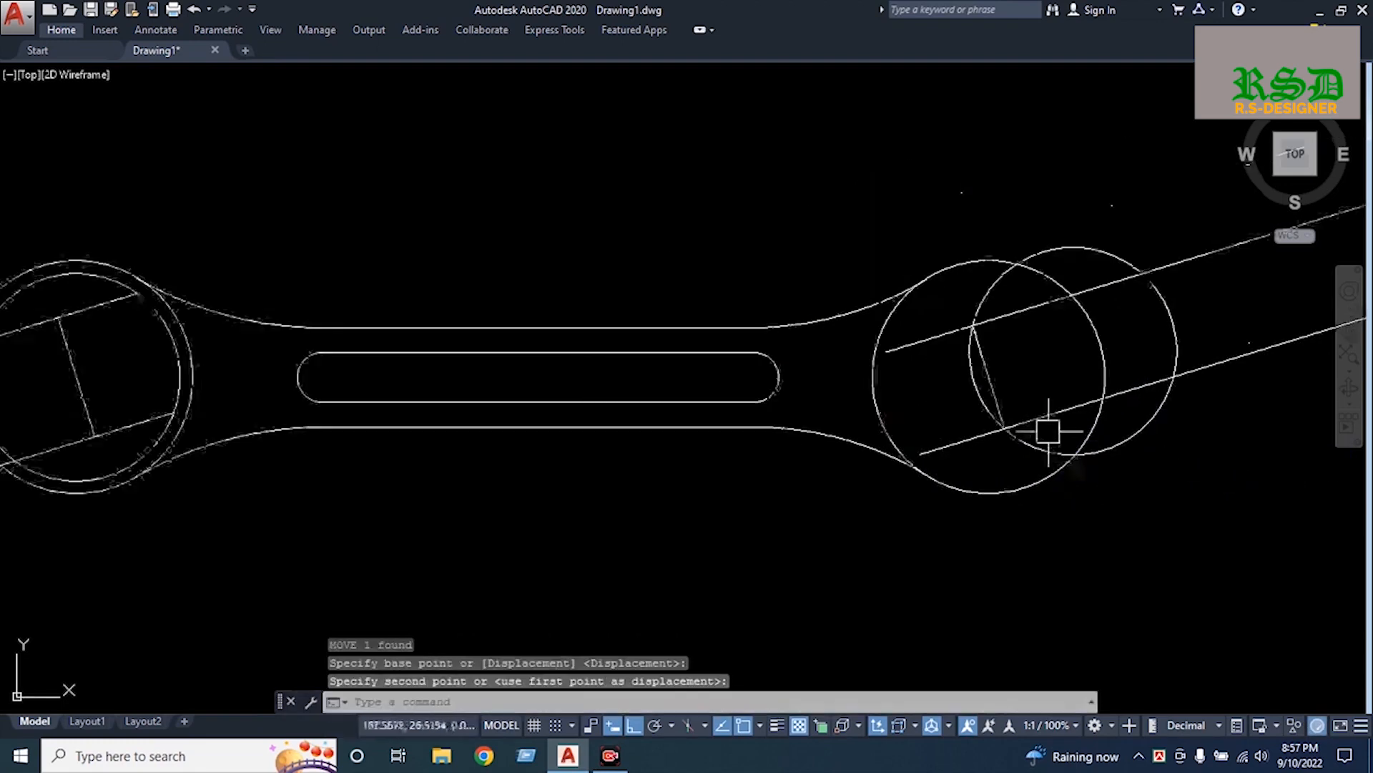
Move the left inner circle from the inner end of the upper slanted line to the upper corner of the short edge
scroll(475, 350, "up", 8)
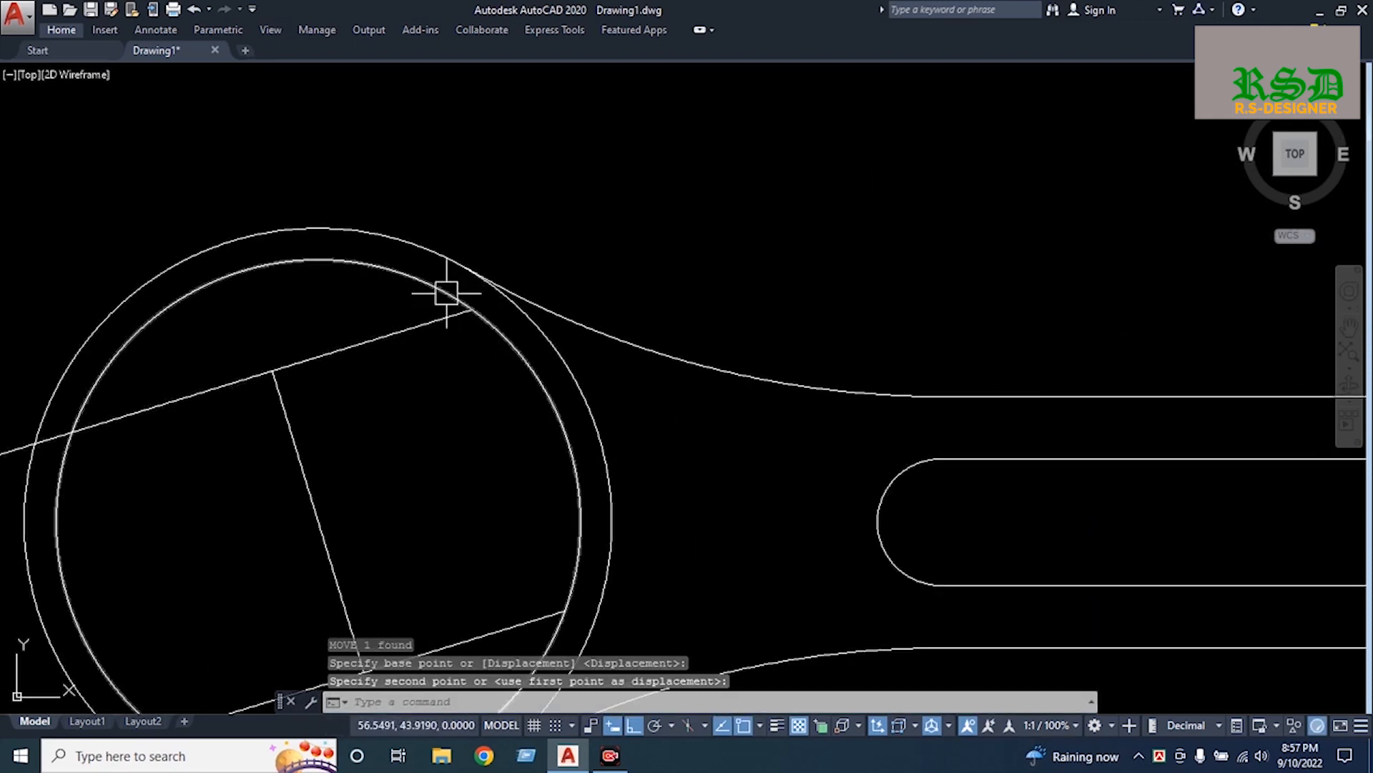
left_click(446, 292)
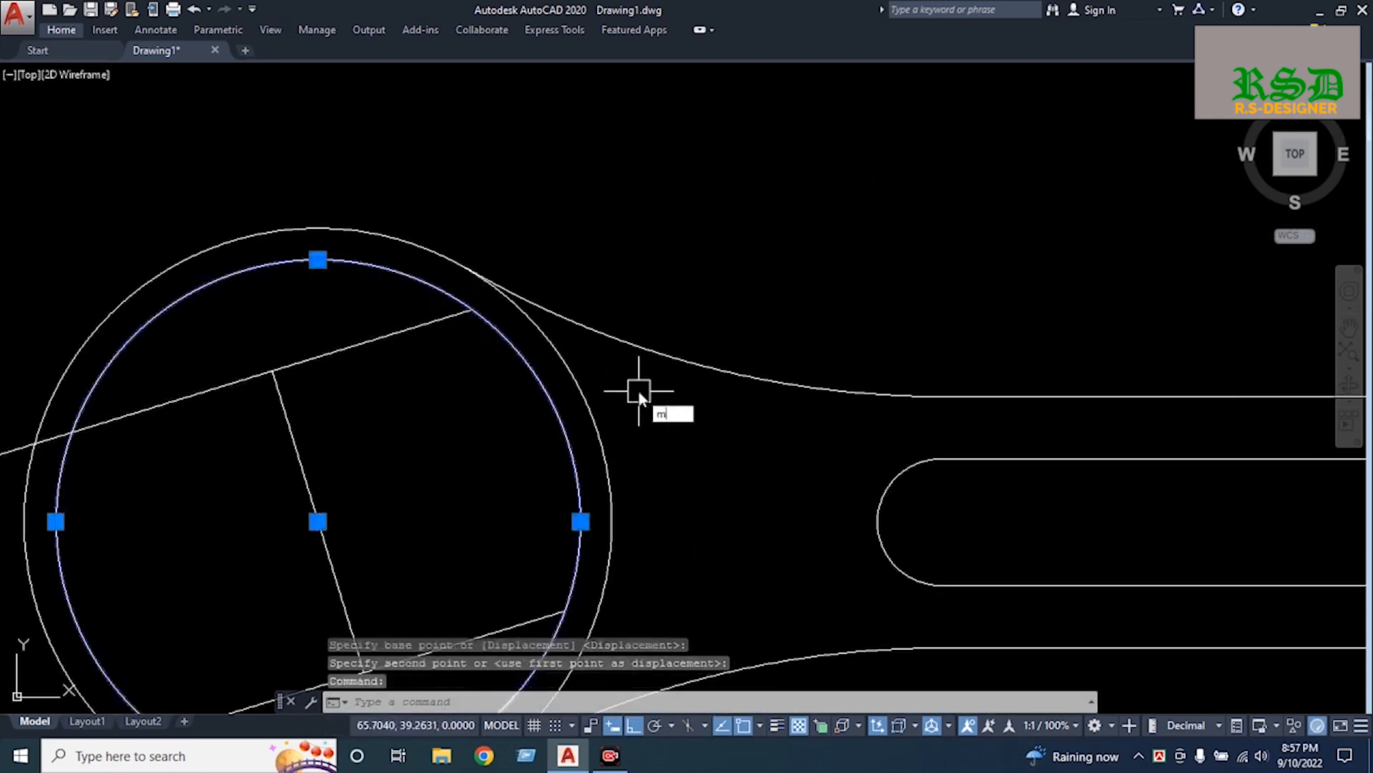
key("Return")
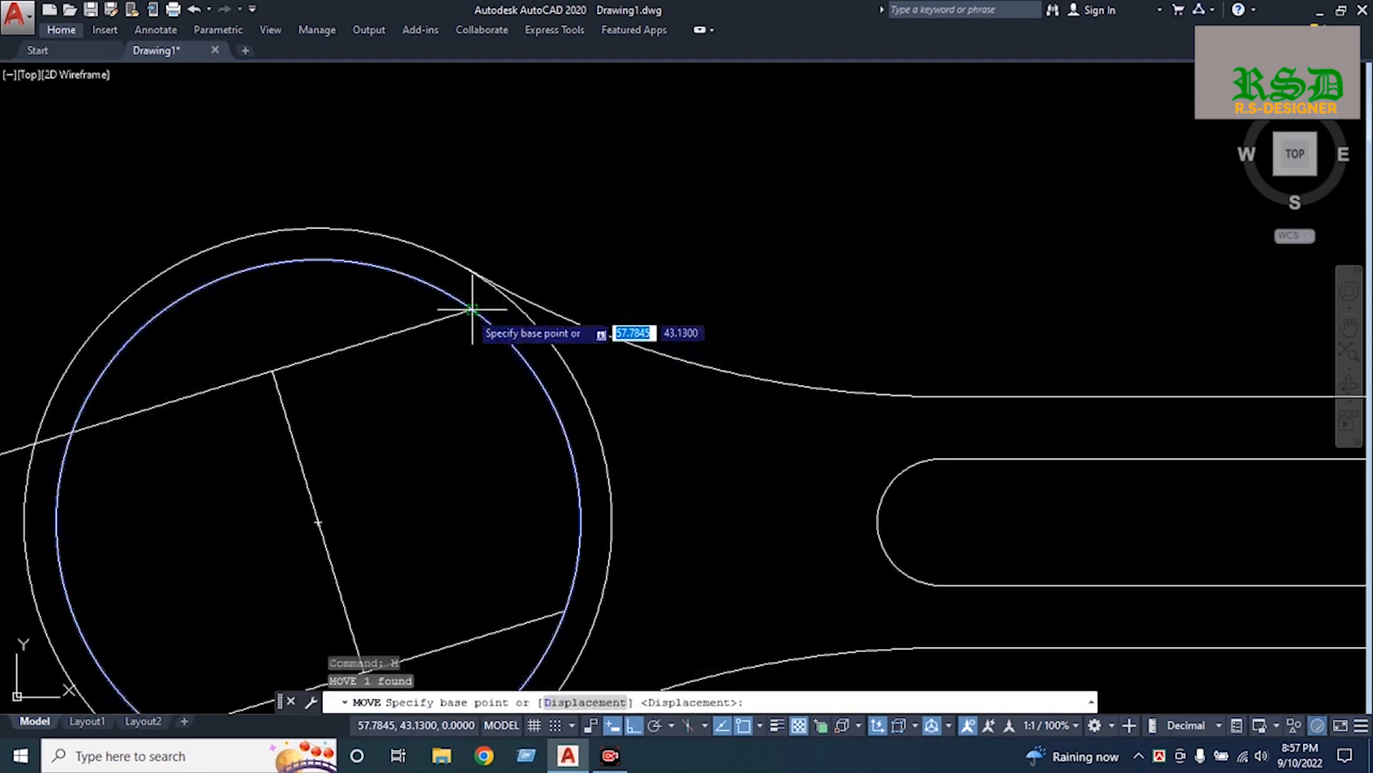
left_click(472, 309)
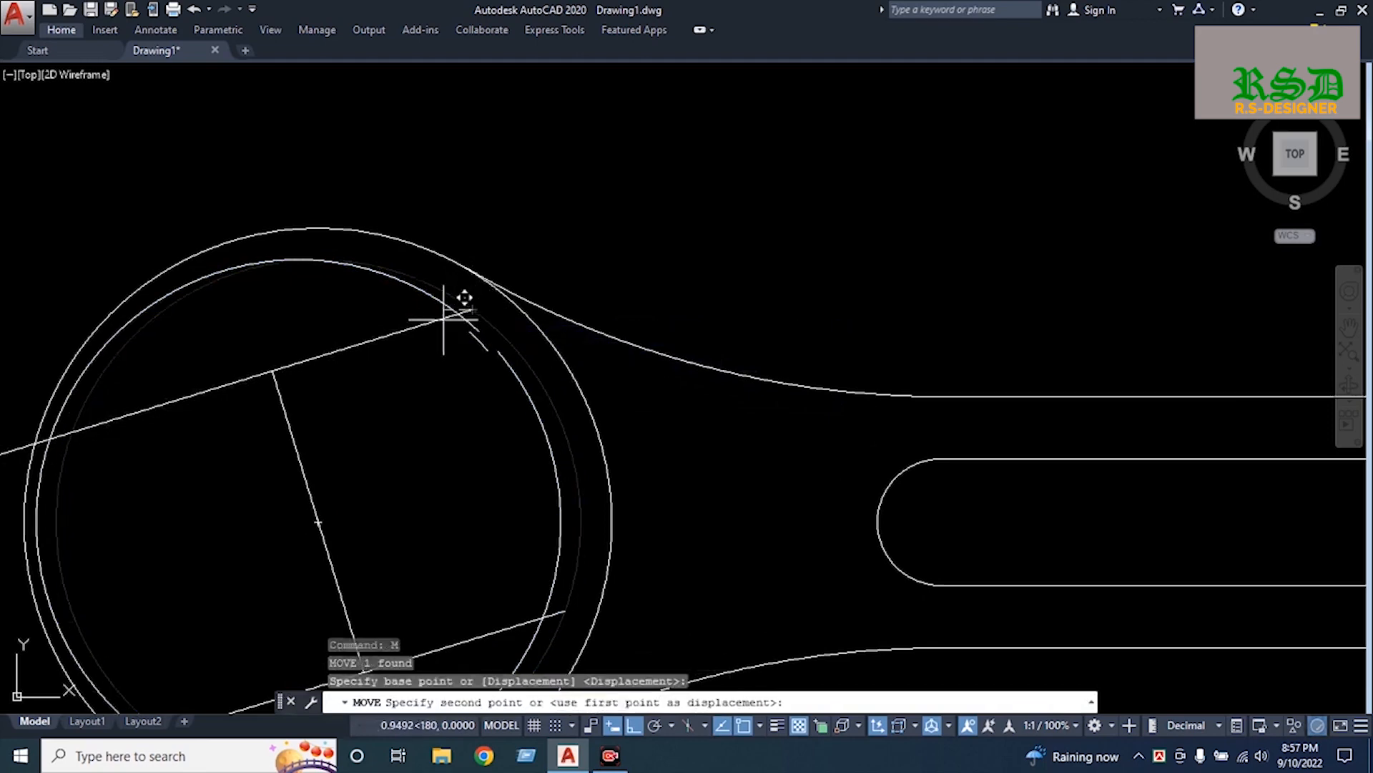
left_click(270, 370)
scroll(508, 333, "down", 4)
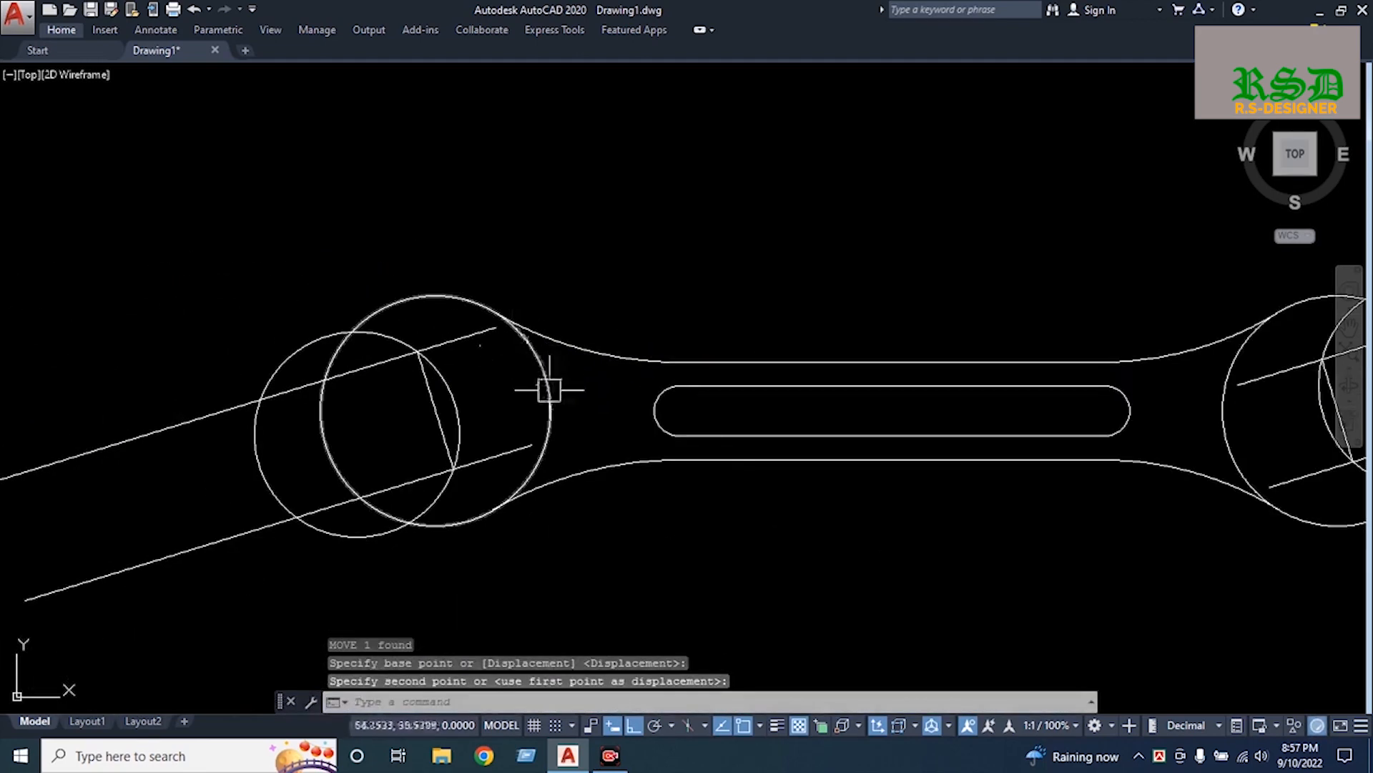
scroll(550, 400, "down", 5)
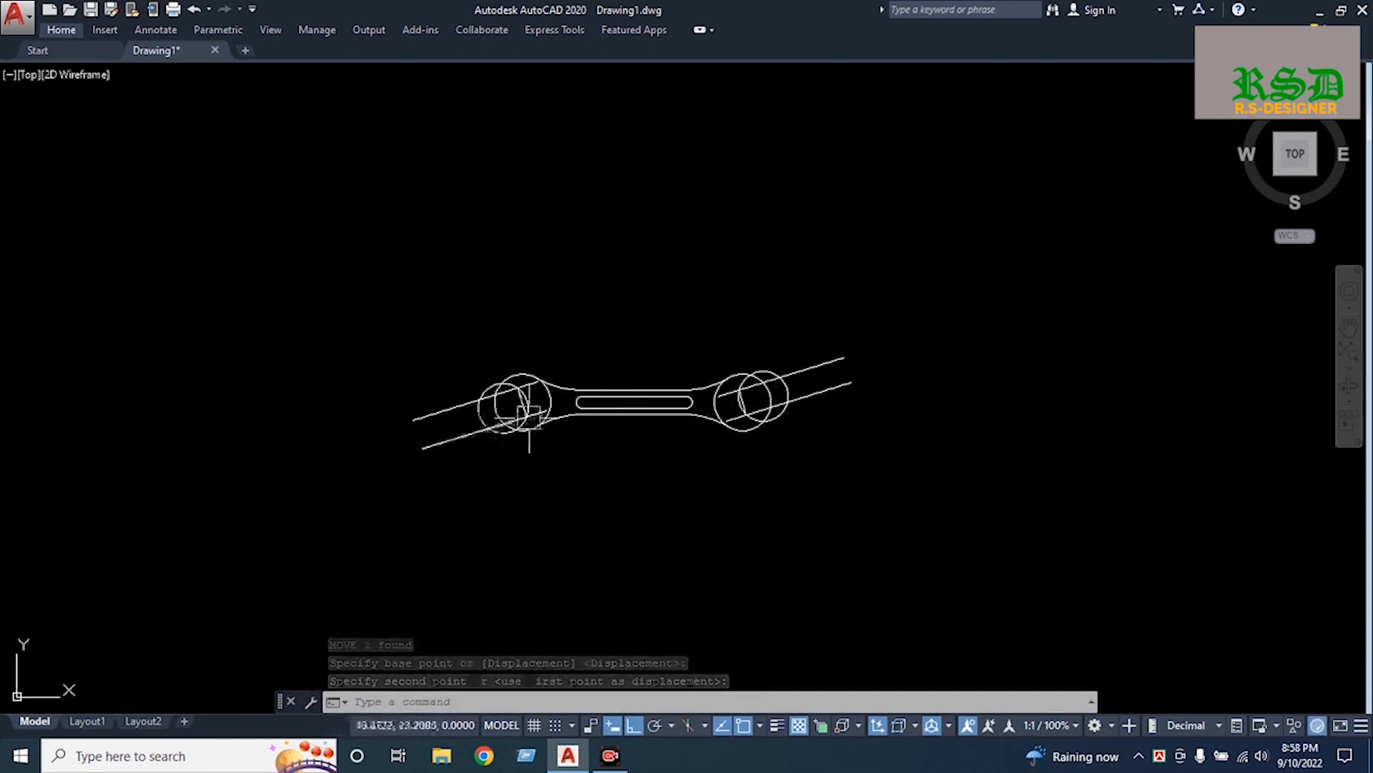
Trim the left profile's slanted lines and the left inner circle back to the outer circle of the left round end
middle_click_drag(530, 422, 471, 341)
type("tr")
key("Return")
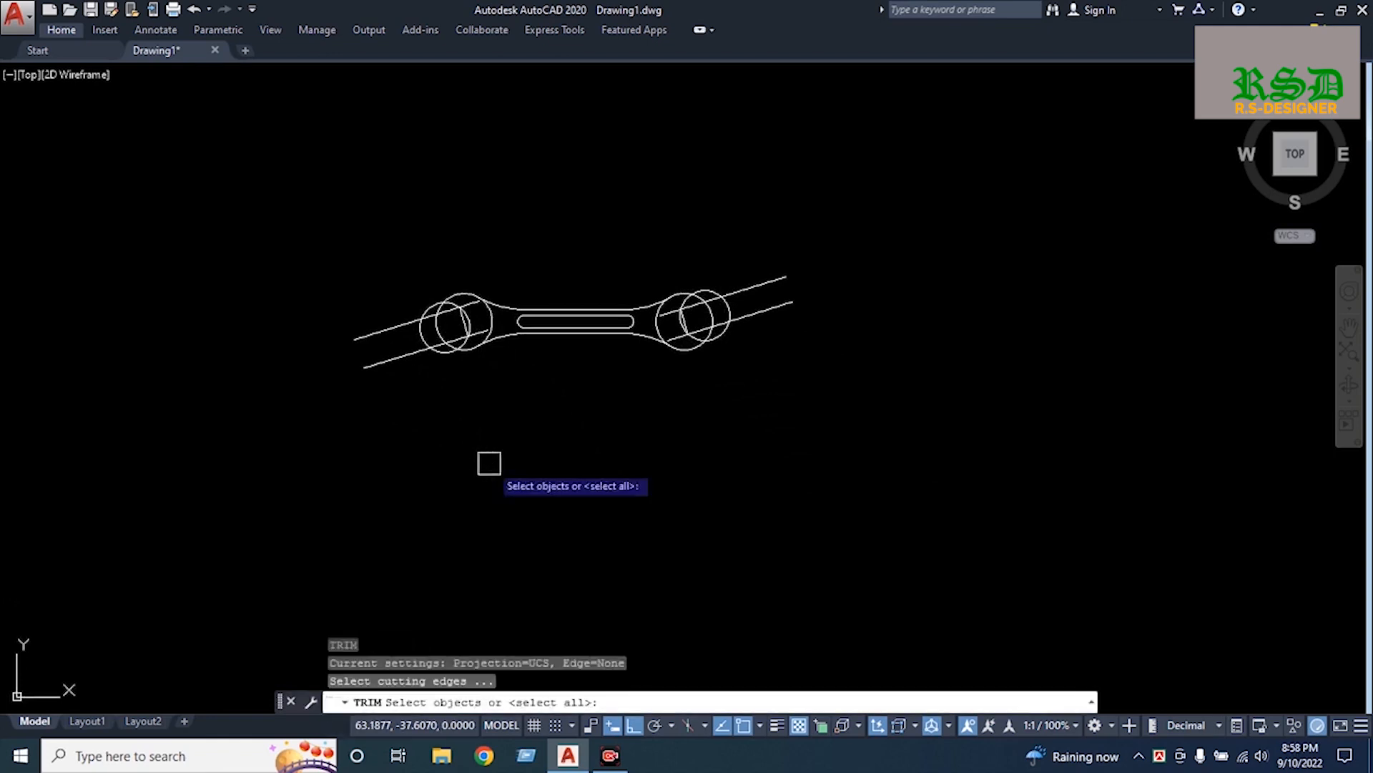
key("Return")
scroll(436, 355, "up", 8)
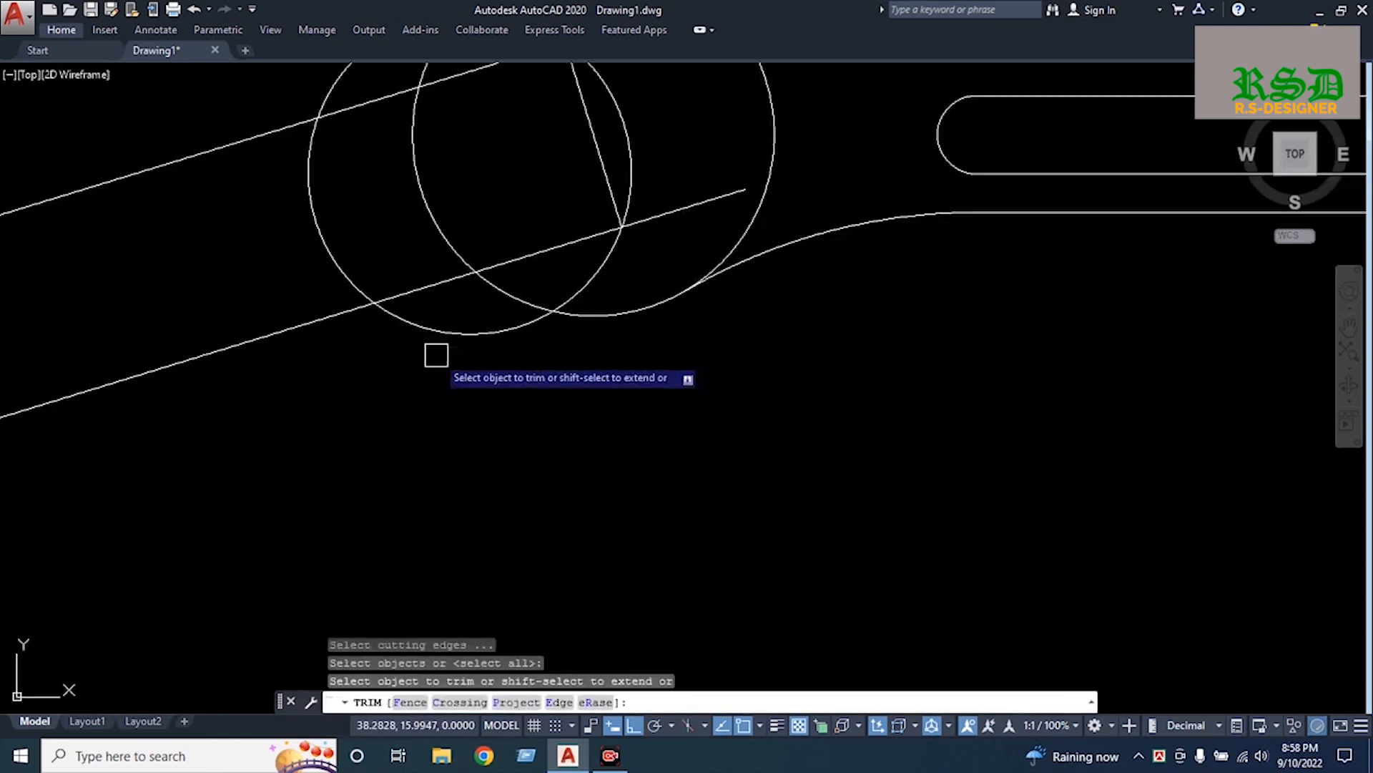
left_click(340, 320)
left_click(398, 300)
left_click(369, 293)
scroll(398, 385, "down", 2)
left_click(318, 297)
left_click(372, 269)
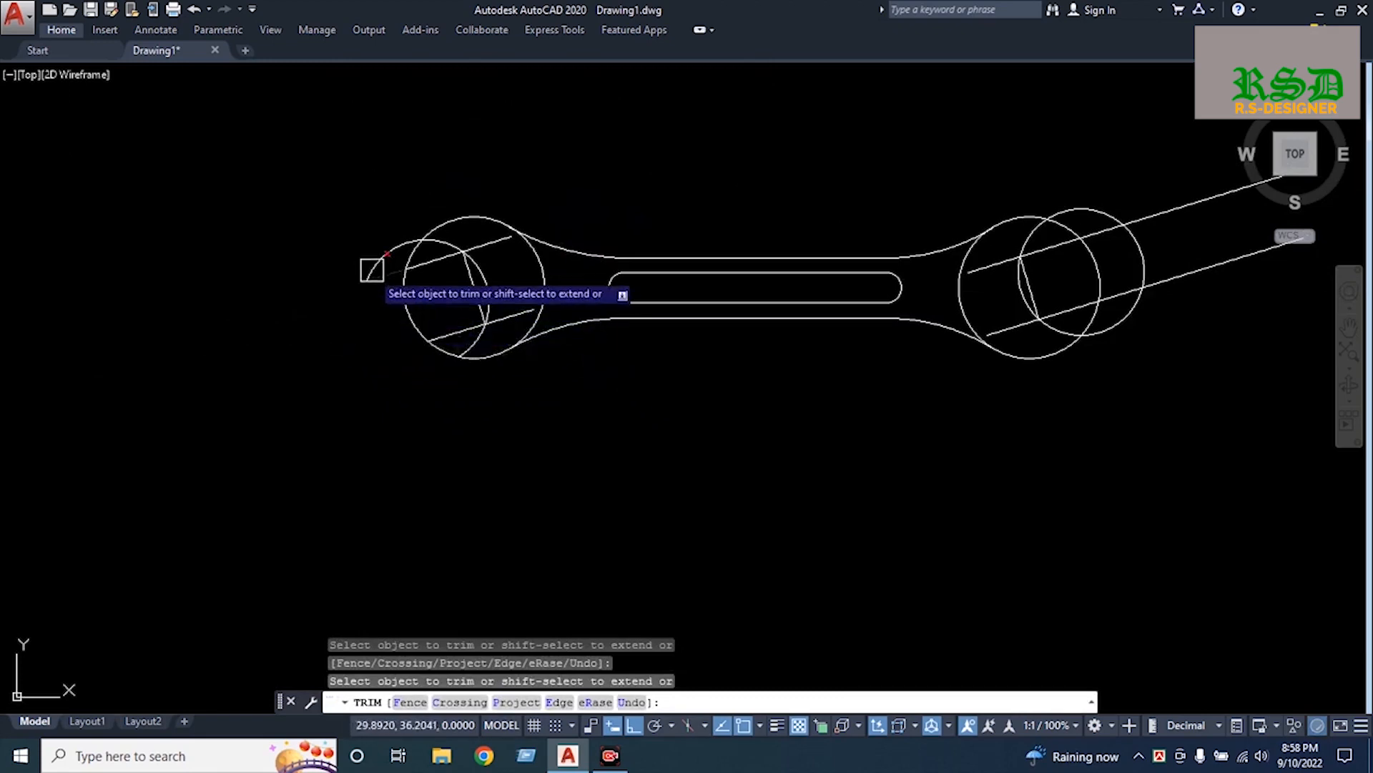
Trim the leftover line ends and inner-circle pieces in the left round end, and cut its outer circle open between the jaw lines
scroll(454, 250, "up", 6)
left_click(449, 242)
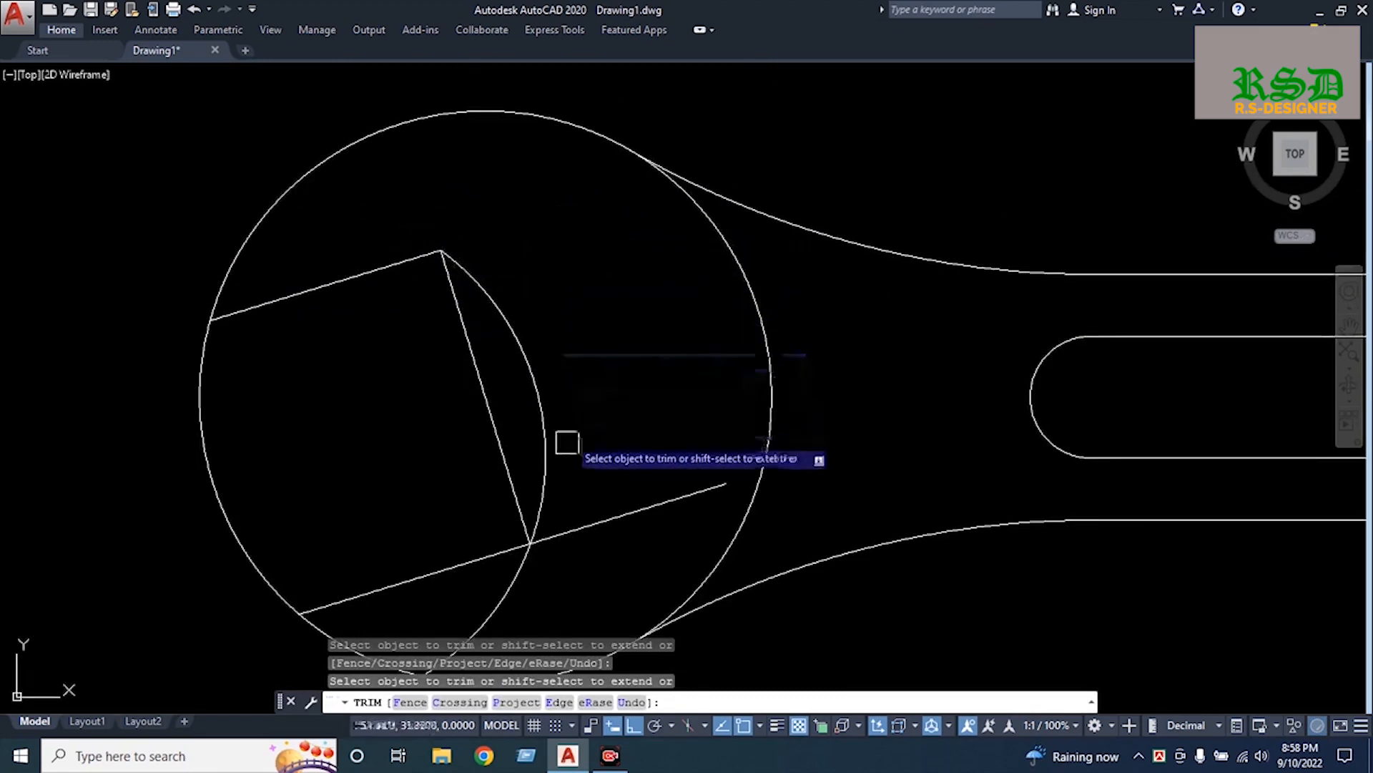
left_click(608, 522)
scroll(548, 544, "down", 3)
left_click(528, 473)
left_click(356, 378)
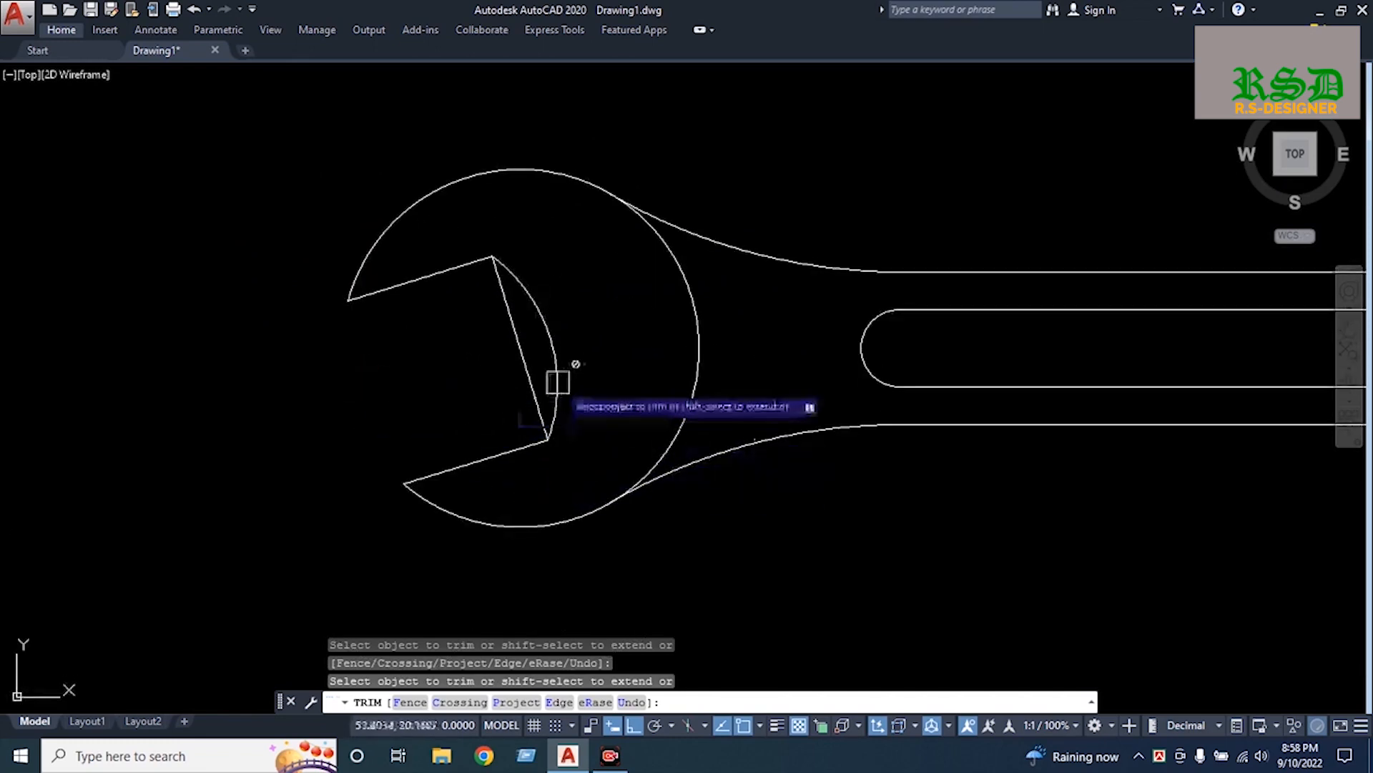
Erase the straight short edge inside the left jaw, leaving the curved bottom of the opening
key("Escape")
left_click(508, 331)
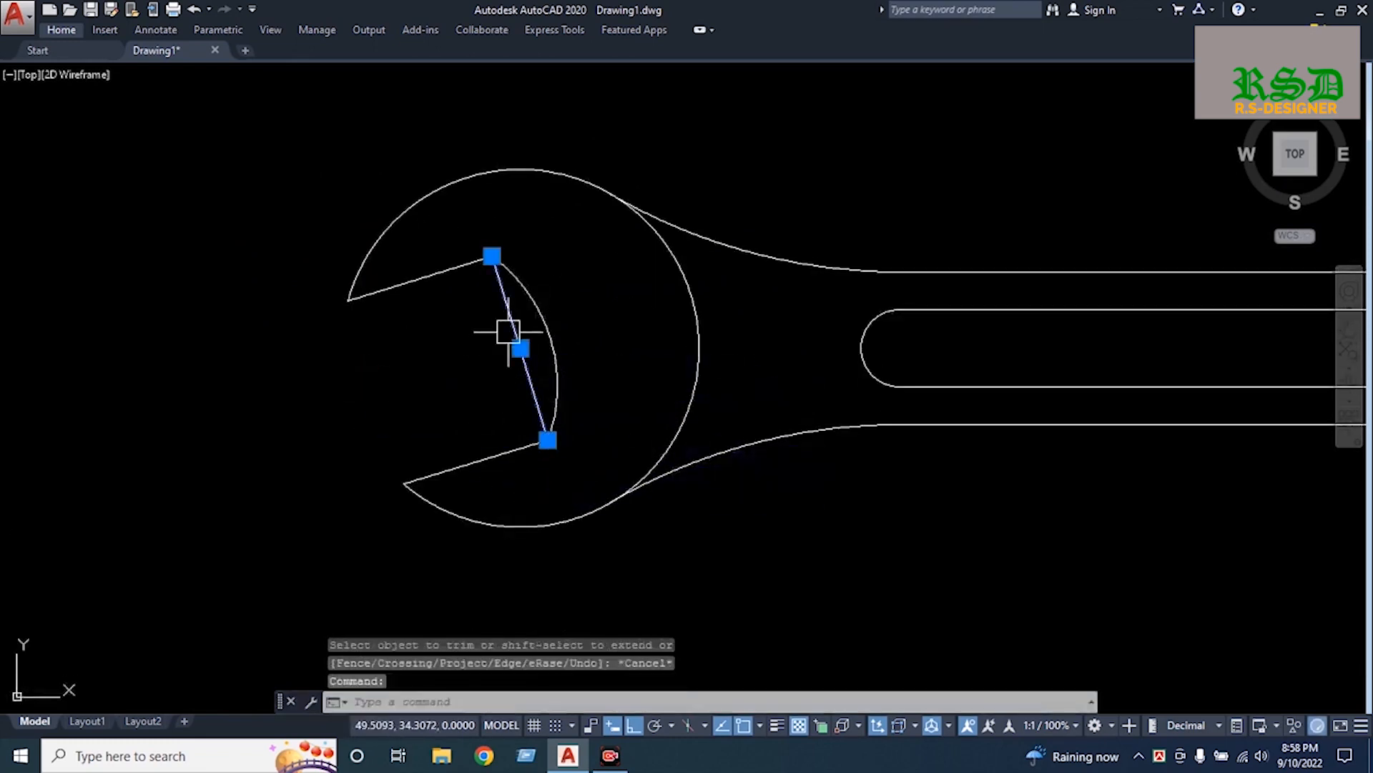
key("Delete")
scroll(483, 341, "down", 5)
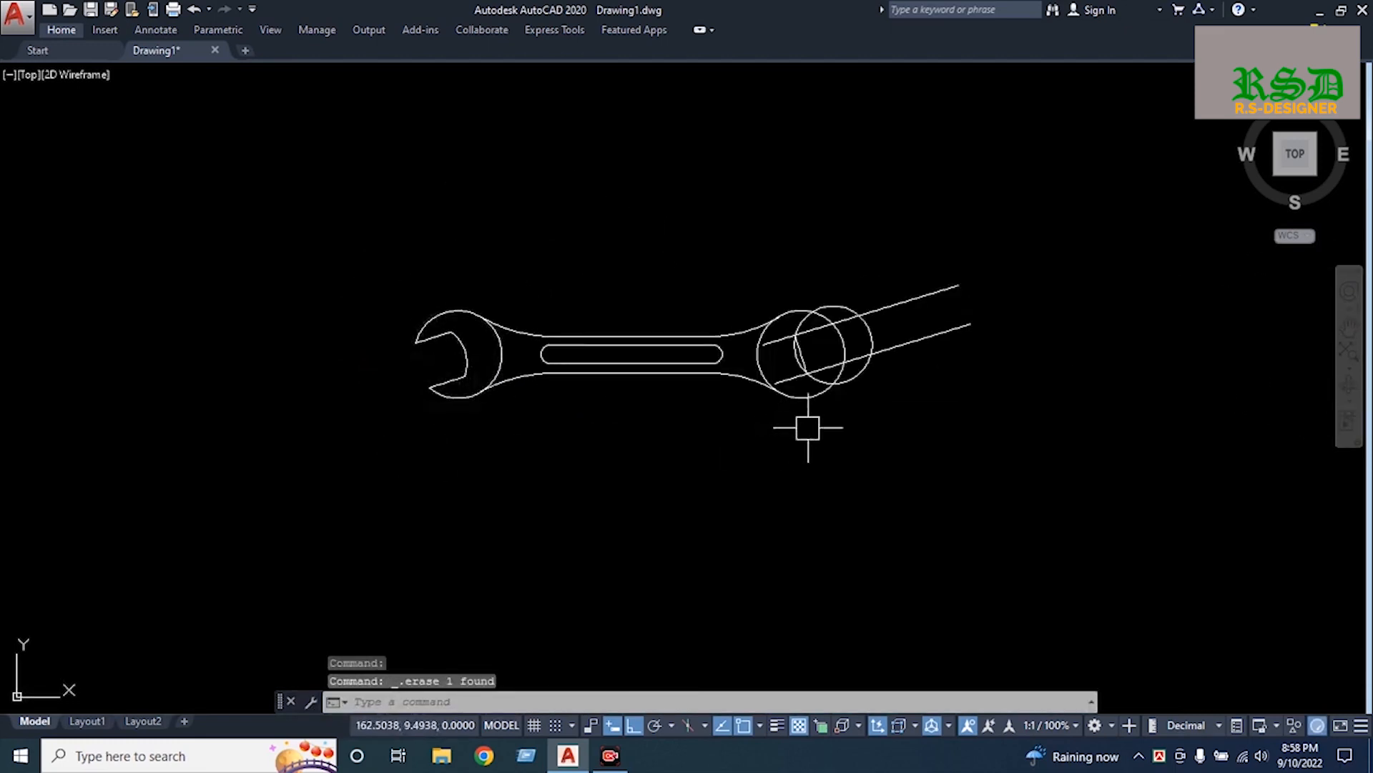
Trim the slanted lines and the inner circle that stick out beyond the outer circle of the right round end
middle_click_drag(809, 427, 685, 445)
type("tr")
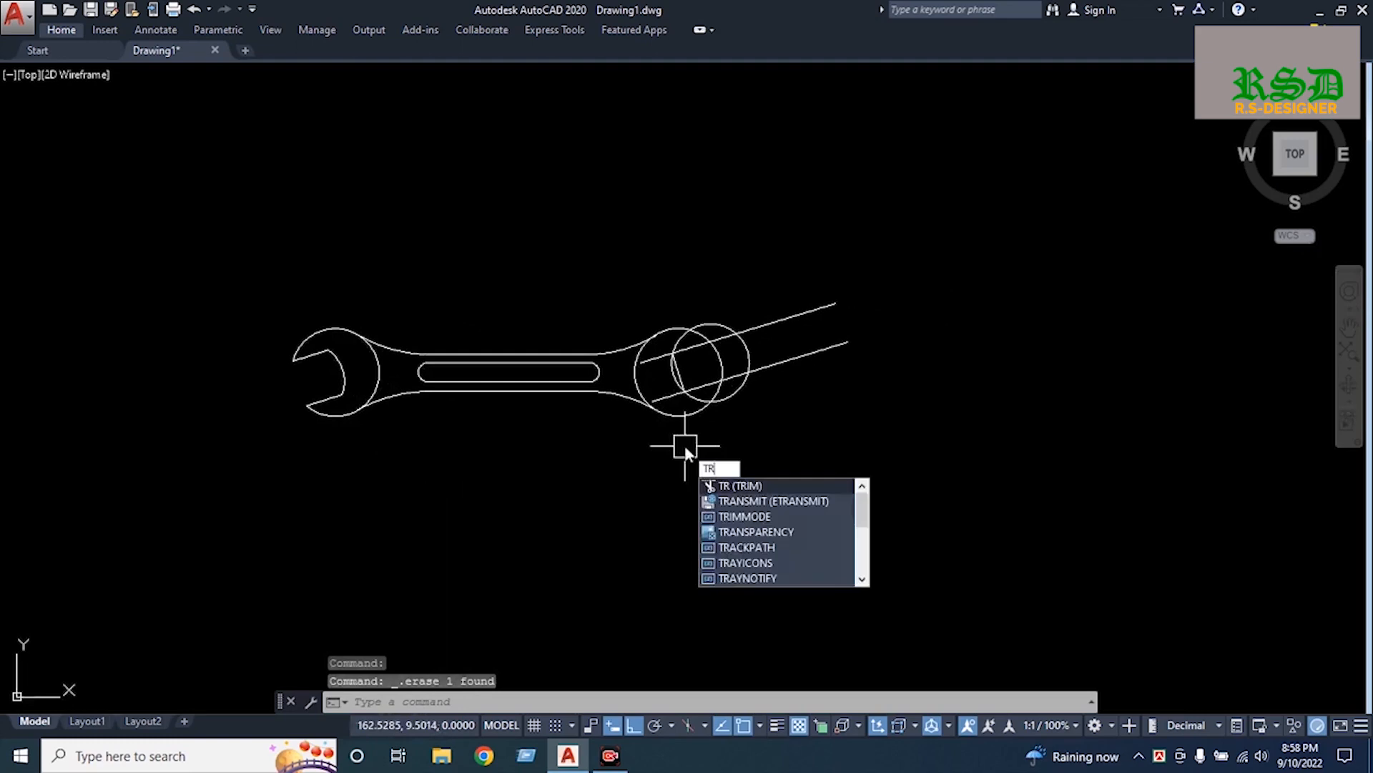
key("Return")
scroll(764, 358, "up", 5)
left_click(956, 144)
left_click(756, 385)
left_click(753, 210)
left_click(670, 438)
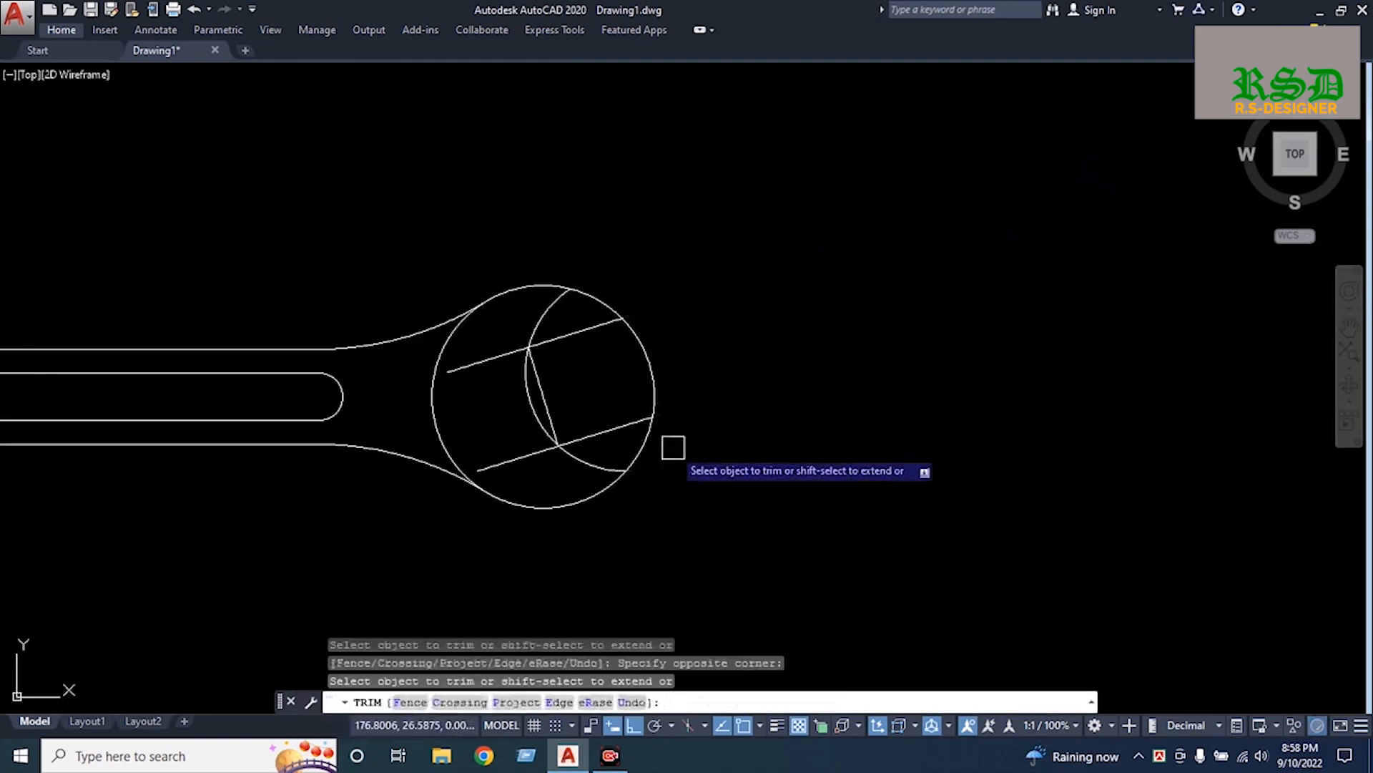
Trim the right outer circle open between the jaw lines and remove the slanted lines' inner ends past the short edge
left_click(639, 357)
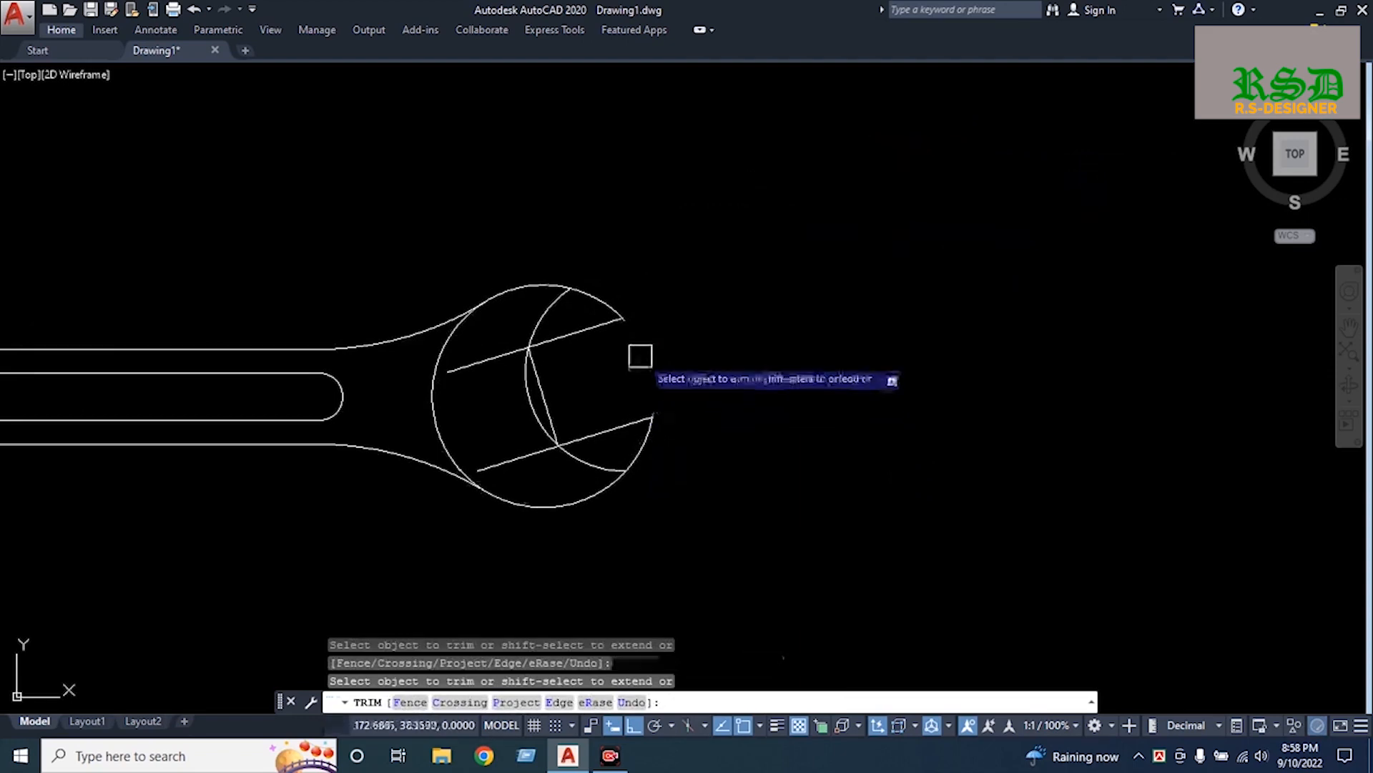
left_click(527, 458)
left_click(502, 350)
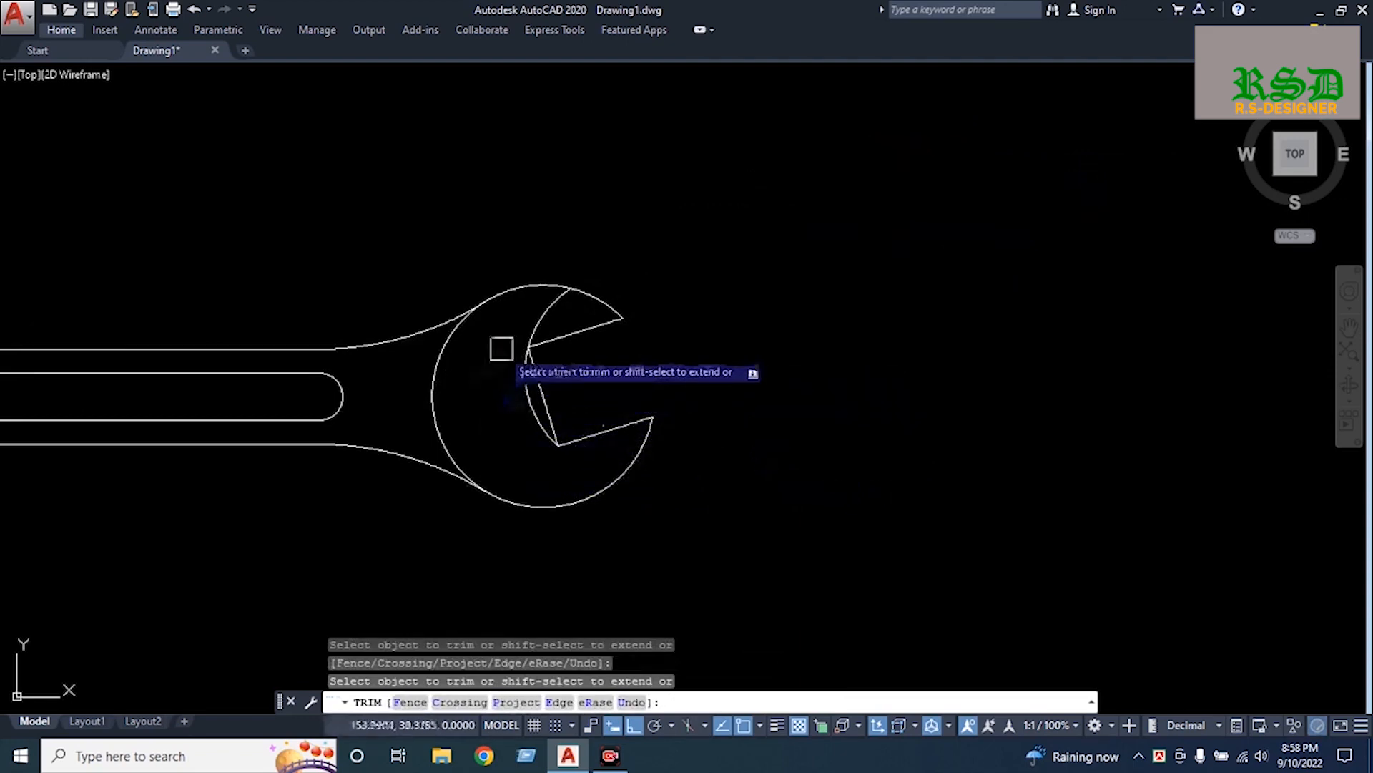
Erase the straight short edge inside the right jaw, leaving its curved bottom
key("Escape")
left_click(545, 393)
key("Delete")
scroll(760, 361, "down", 5)
scroll(647, 390, "up", 3)
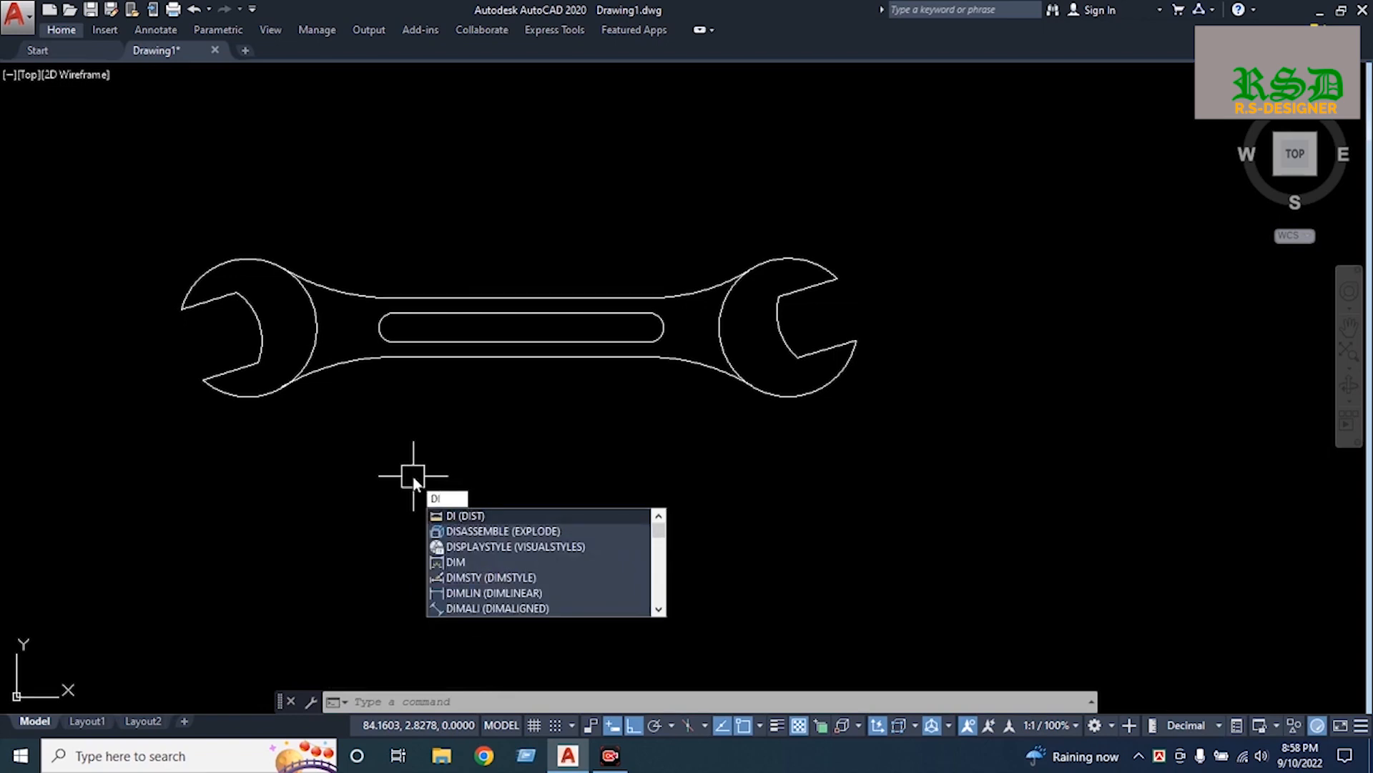
Add an aligned dimension across the left jaw opening, between its two outer tips
key("Escape")
type("dal")
key("Return")
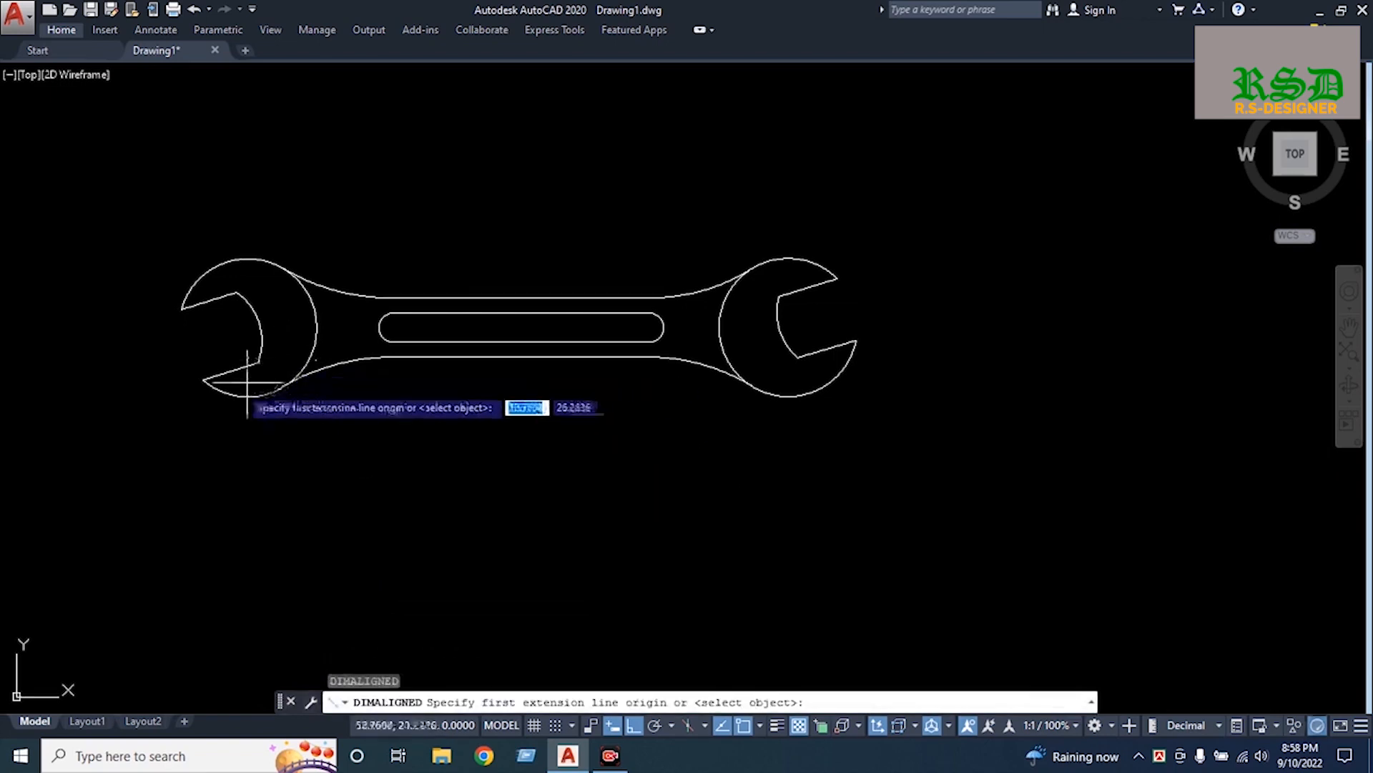
left_click(203, 380)
left_click(183, 309)
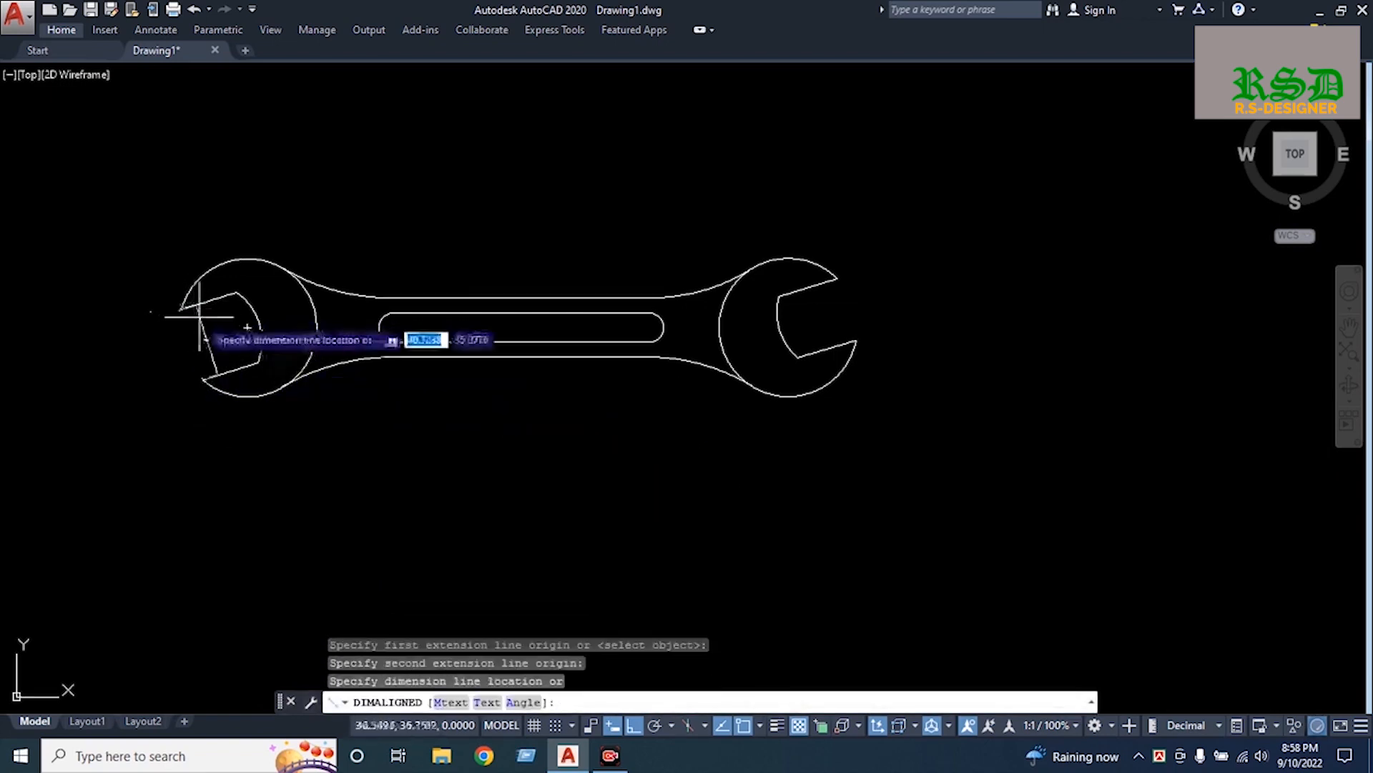
left_click(203, 317)
Modify the Standard dimension style with a text height of 2 and text aligned with the dimension line
scroll(207, 332, "up", 8)
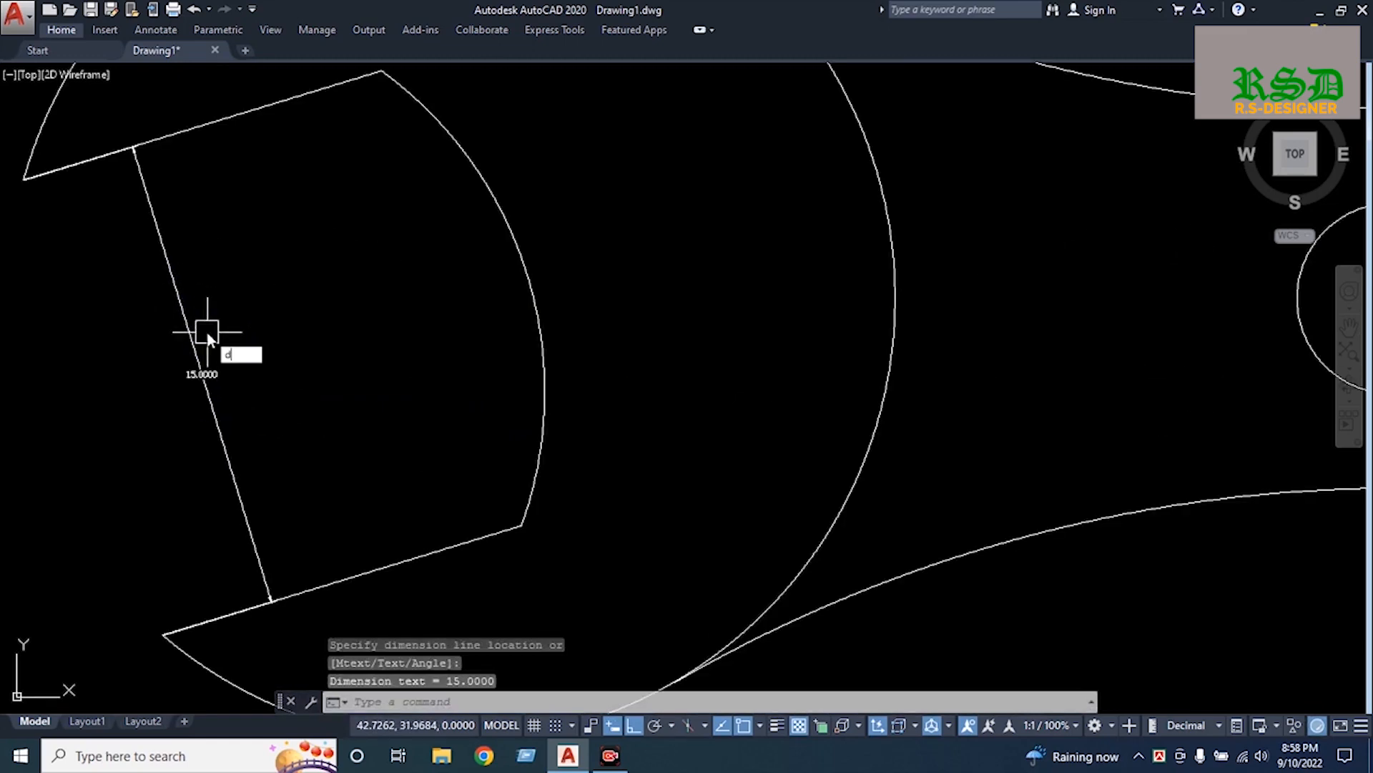
key("Return")
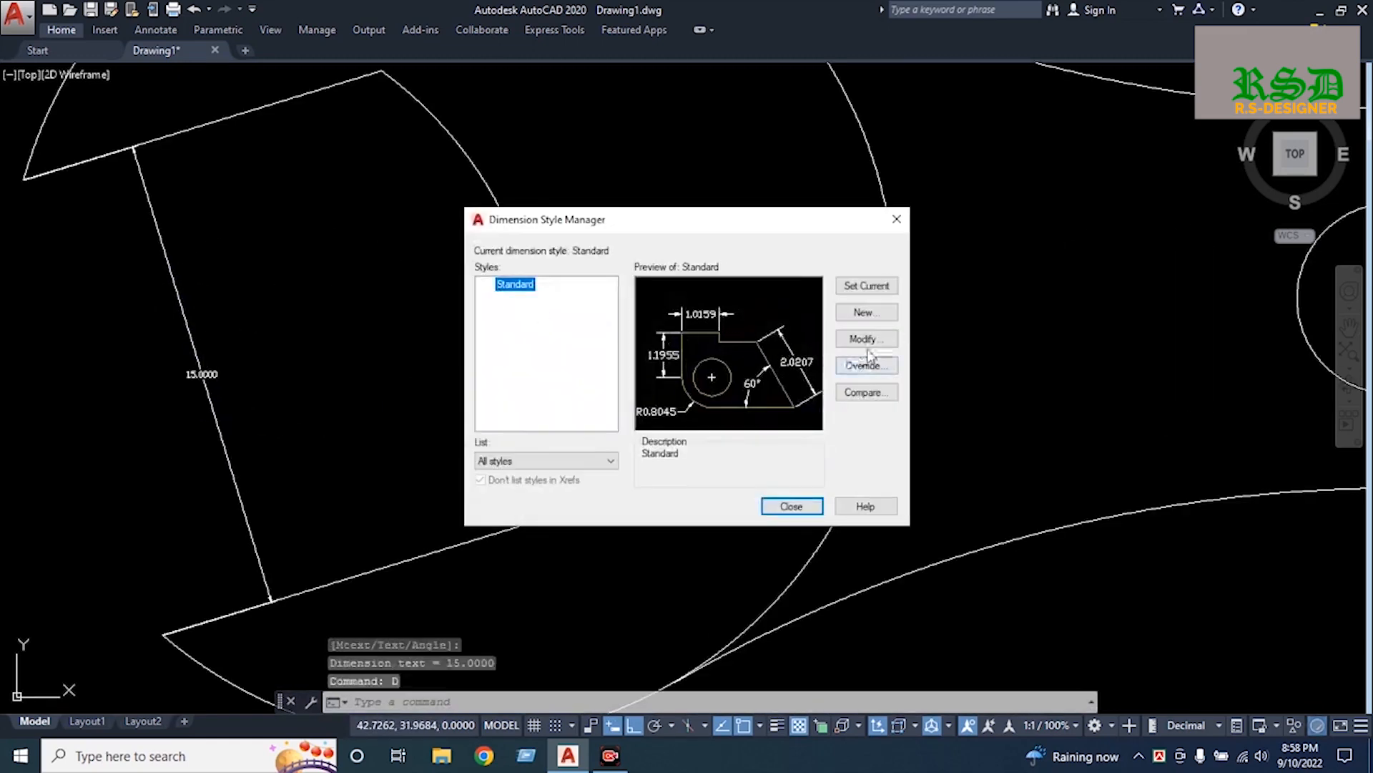
left_click(864, 344)
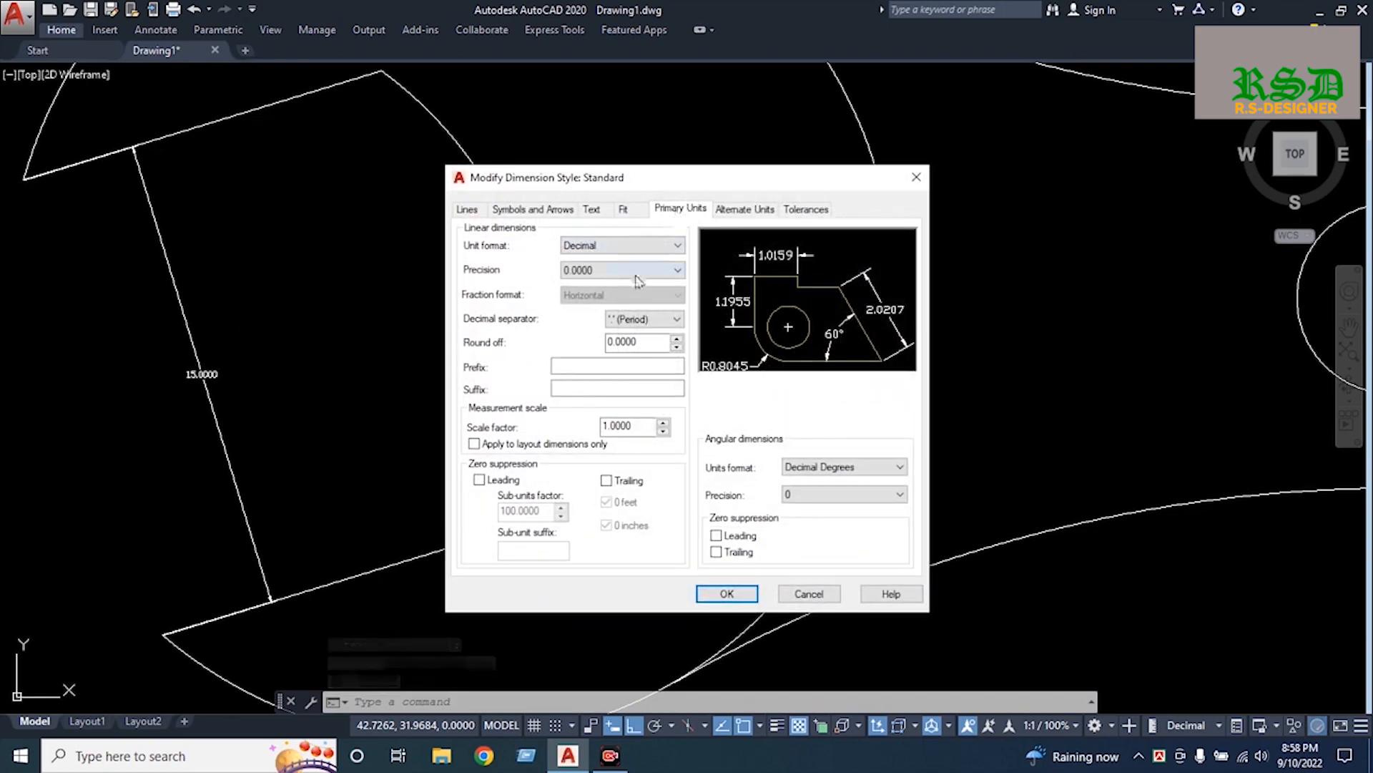
left_click(592, 209)
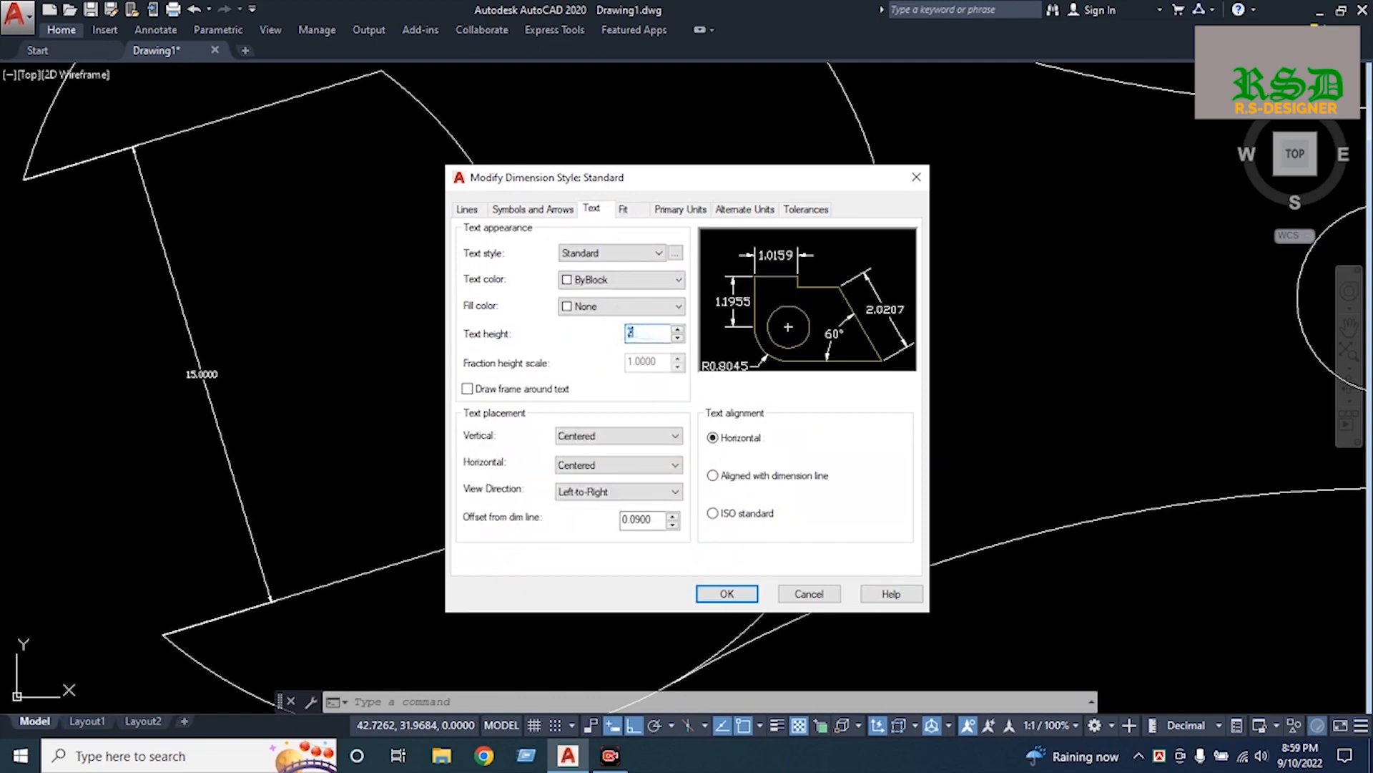
key("Return")
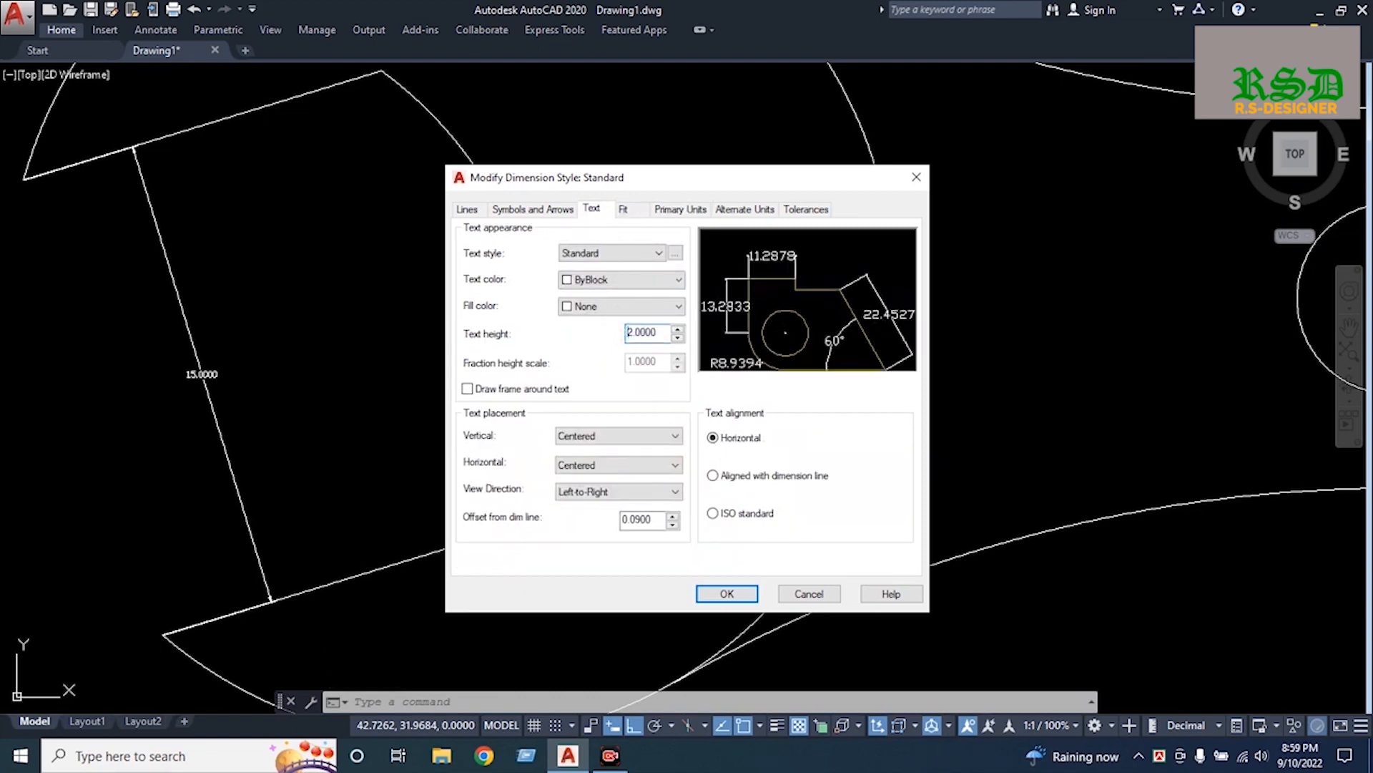
left_click(758, 485)
left_click(742, 599)
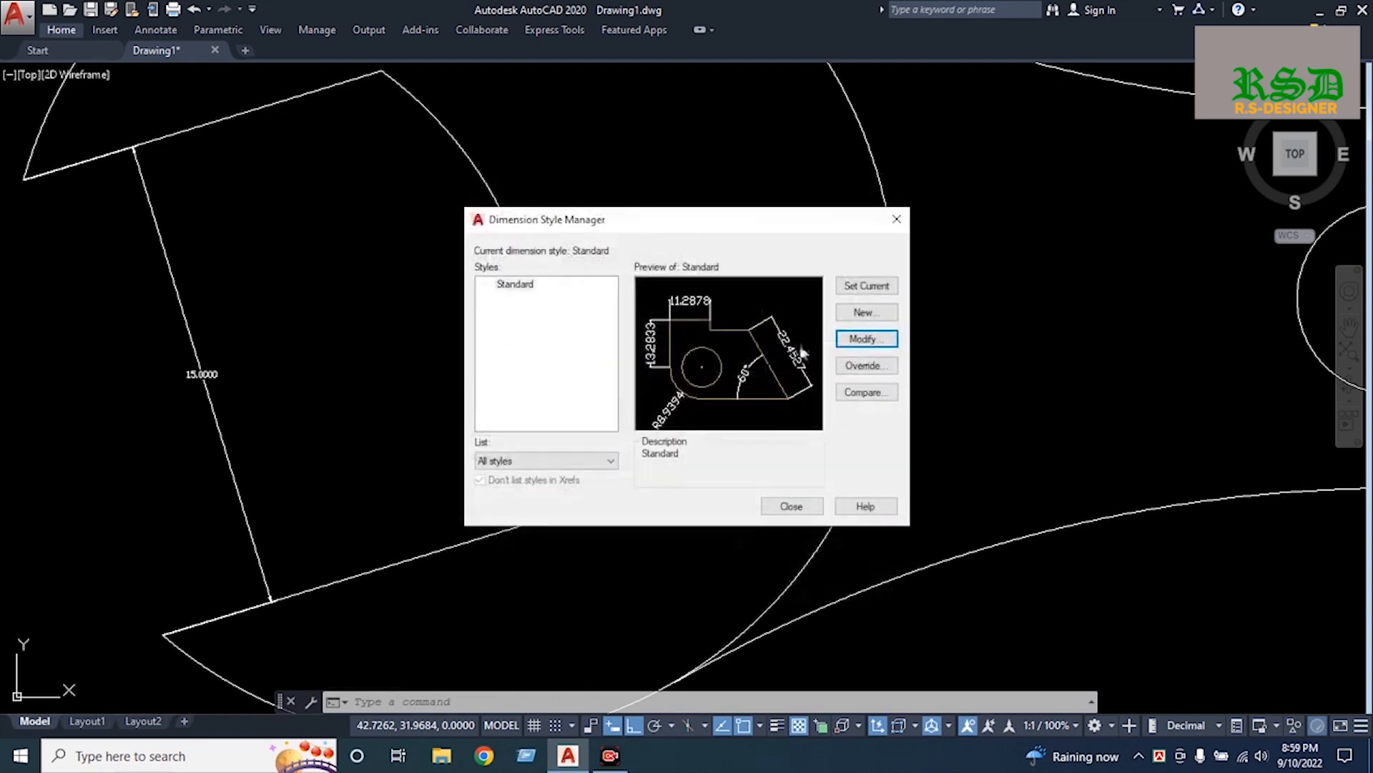
left_click(780, 509)
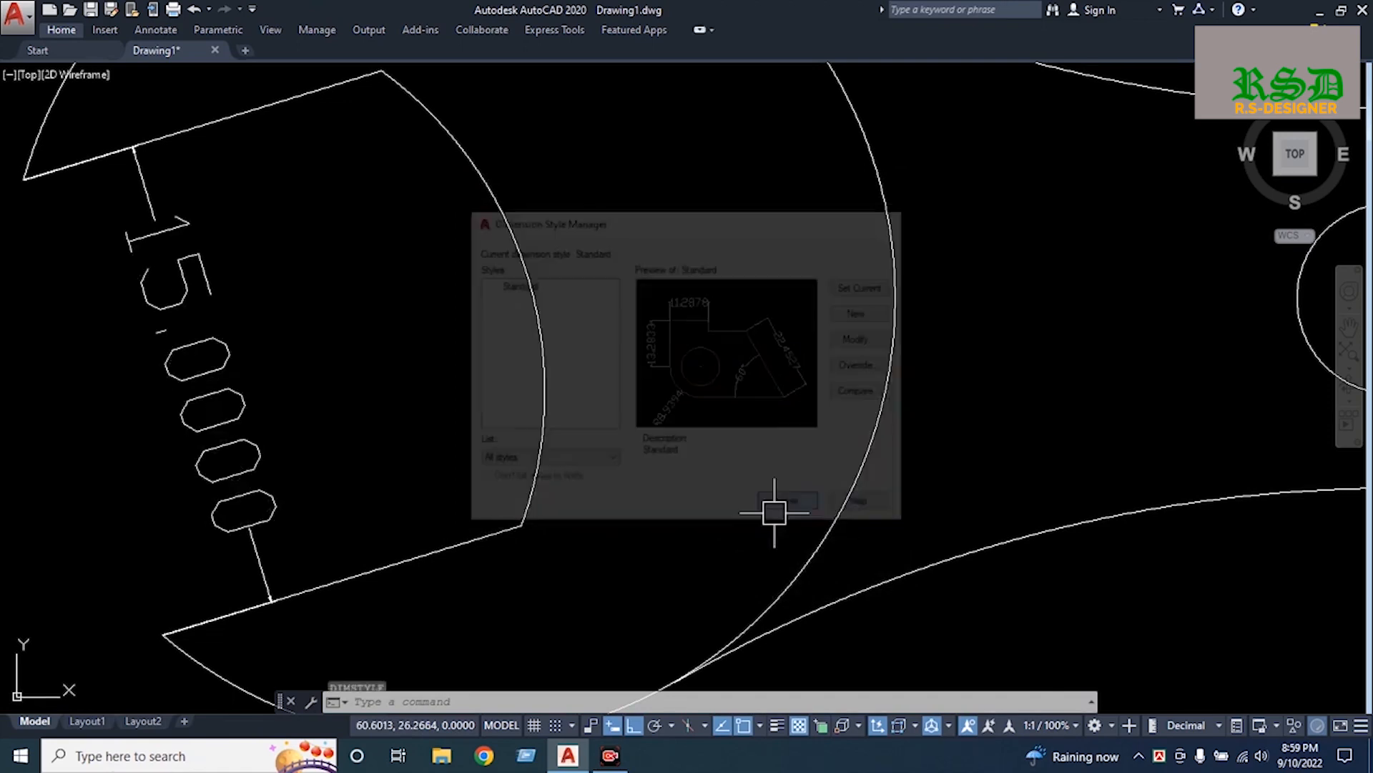
Add an aligned dimension across the right jaw opening, placed inside the jaw
scroll(276, 398, "down", 4)
scroll(225, 384, "down", 4)
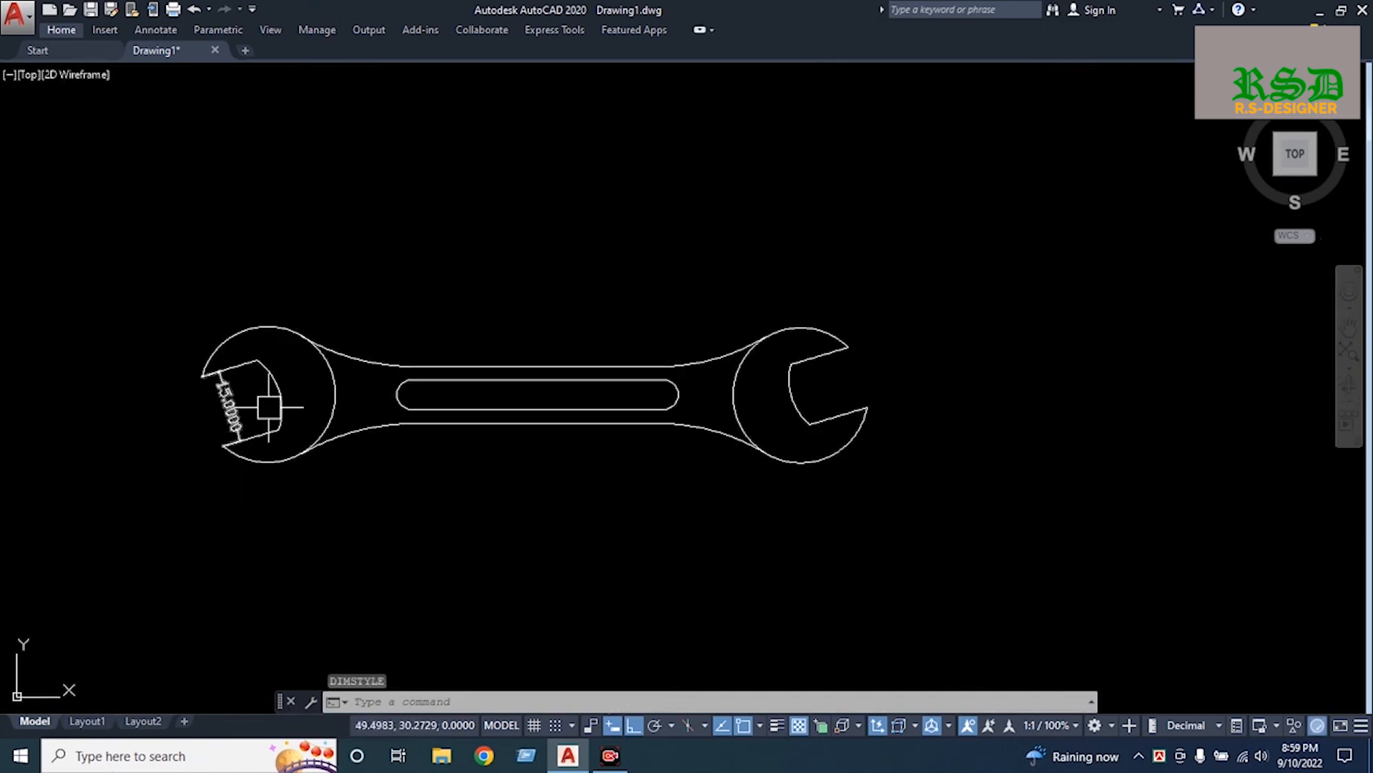
type("l")
key("Return")
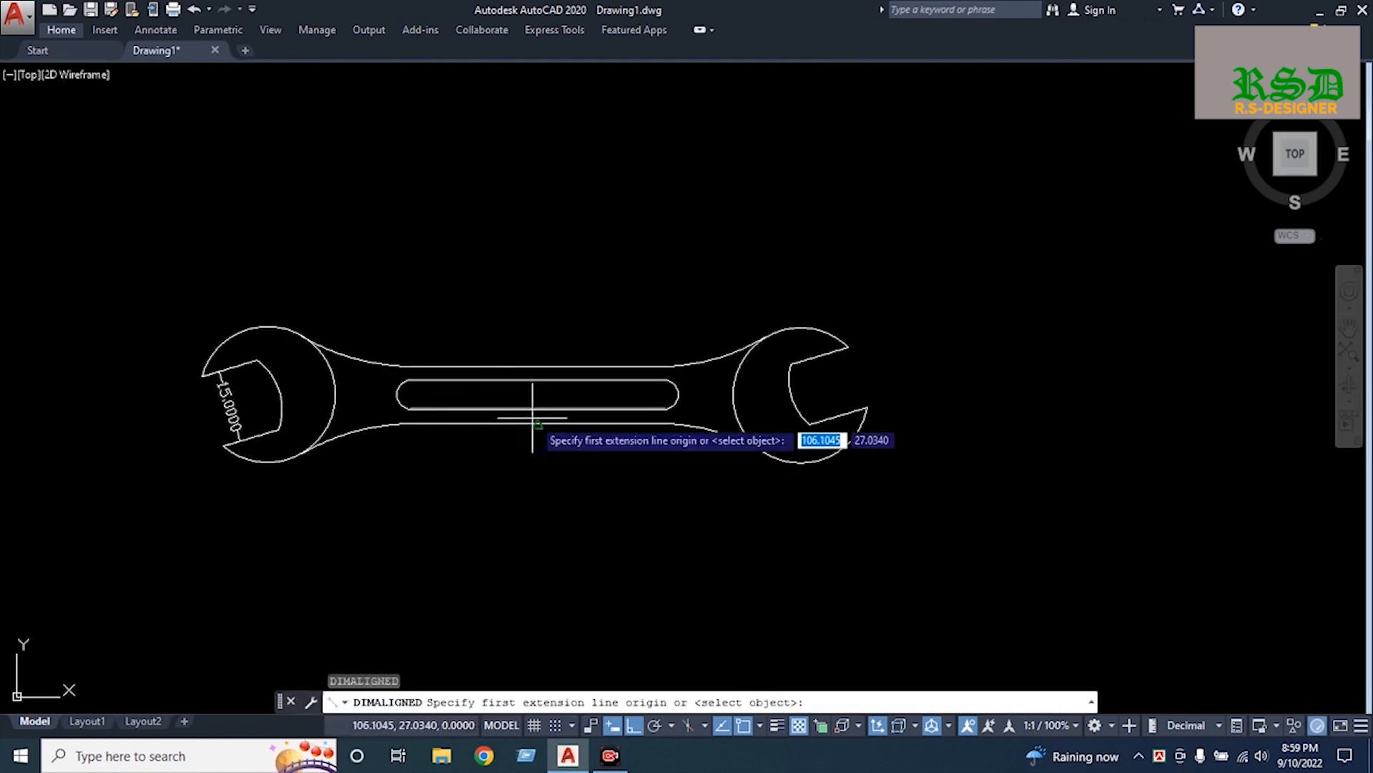
left_click(844, 345)
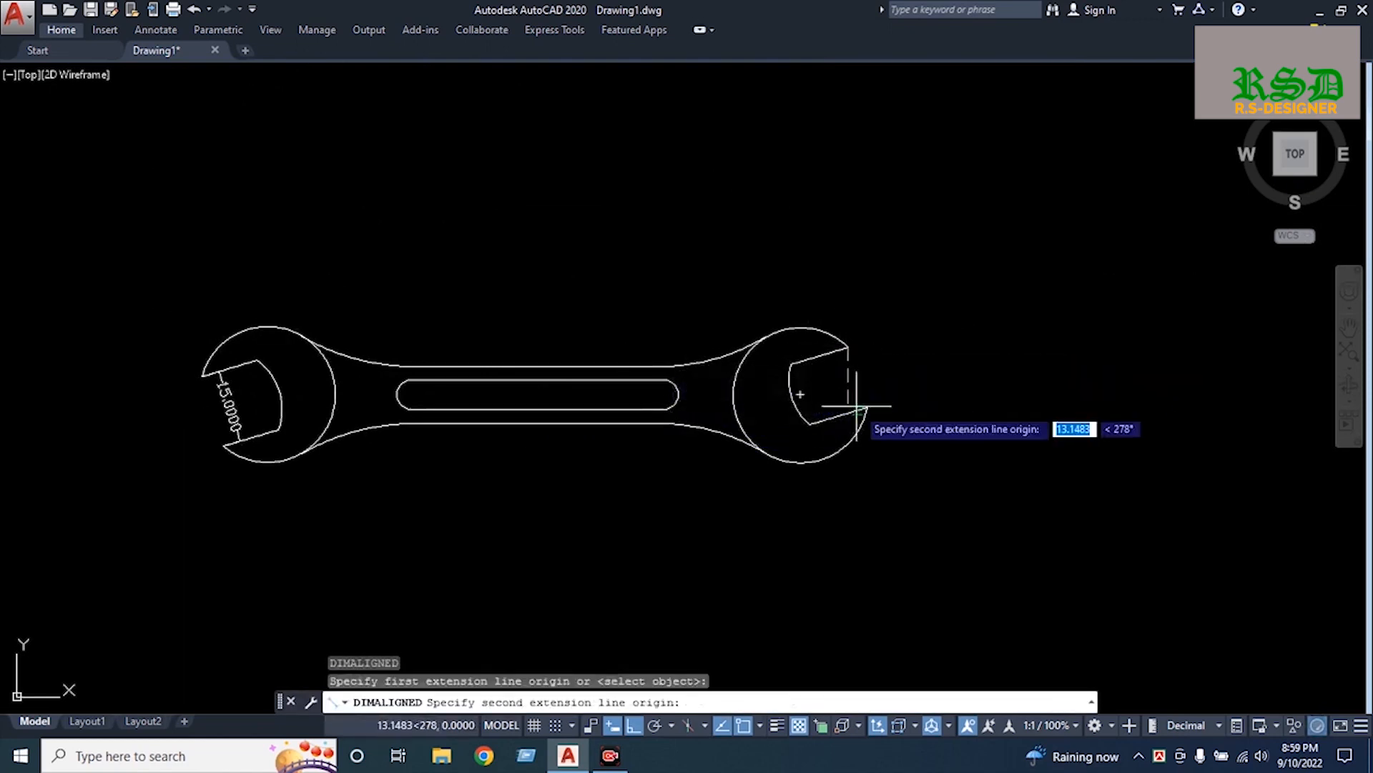
left_click(867, 406)
left_click(816, 406)
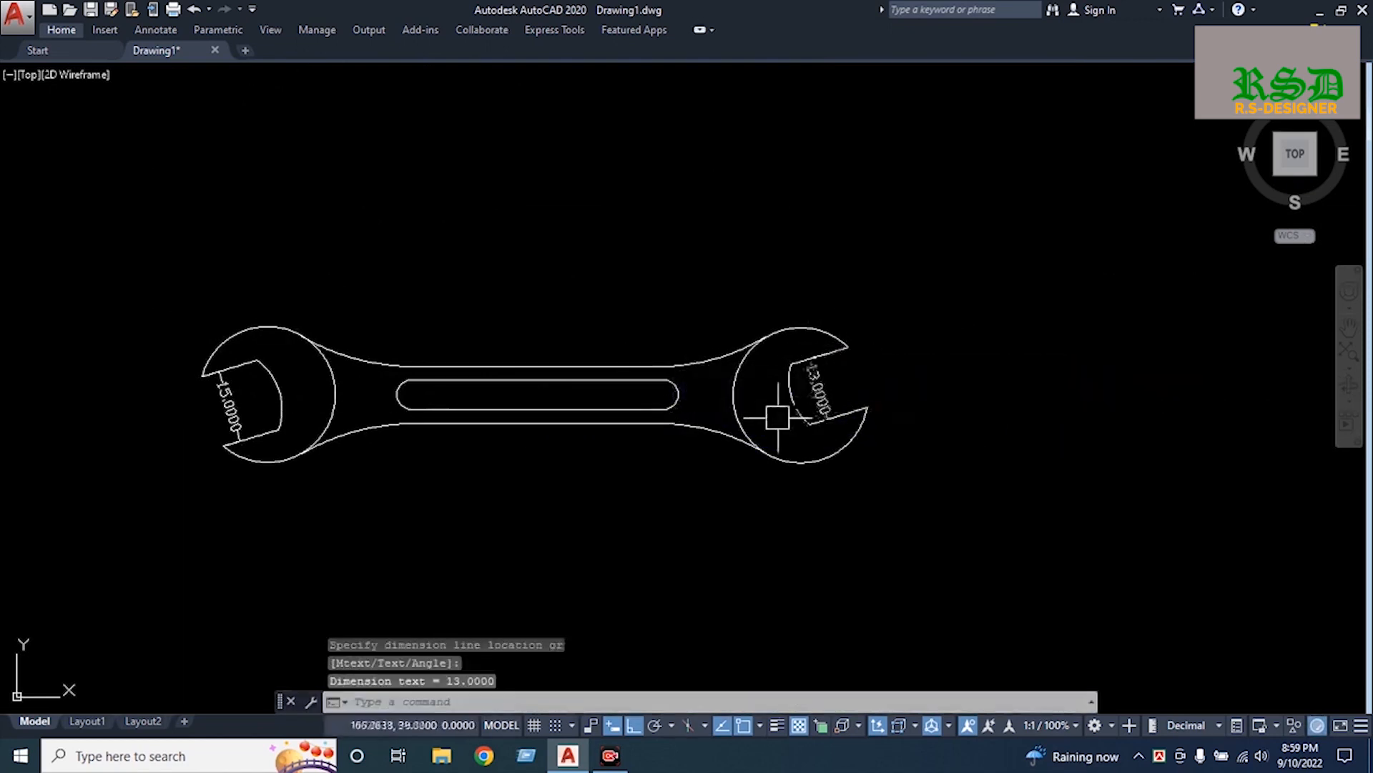
Add an aligned dimension across the full width of the shank, to the right of its middle
key("Return")
left_click(533, 407)
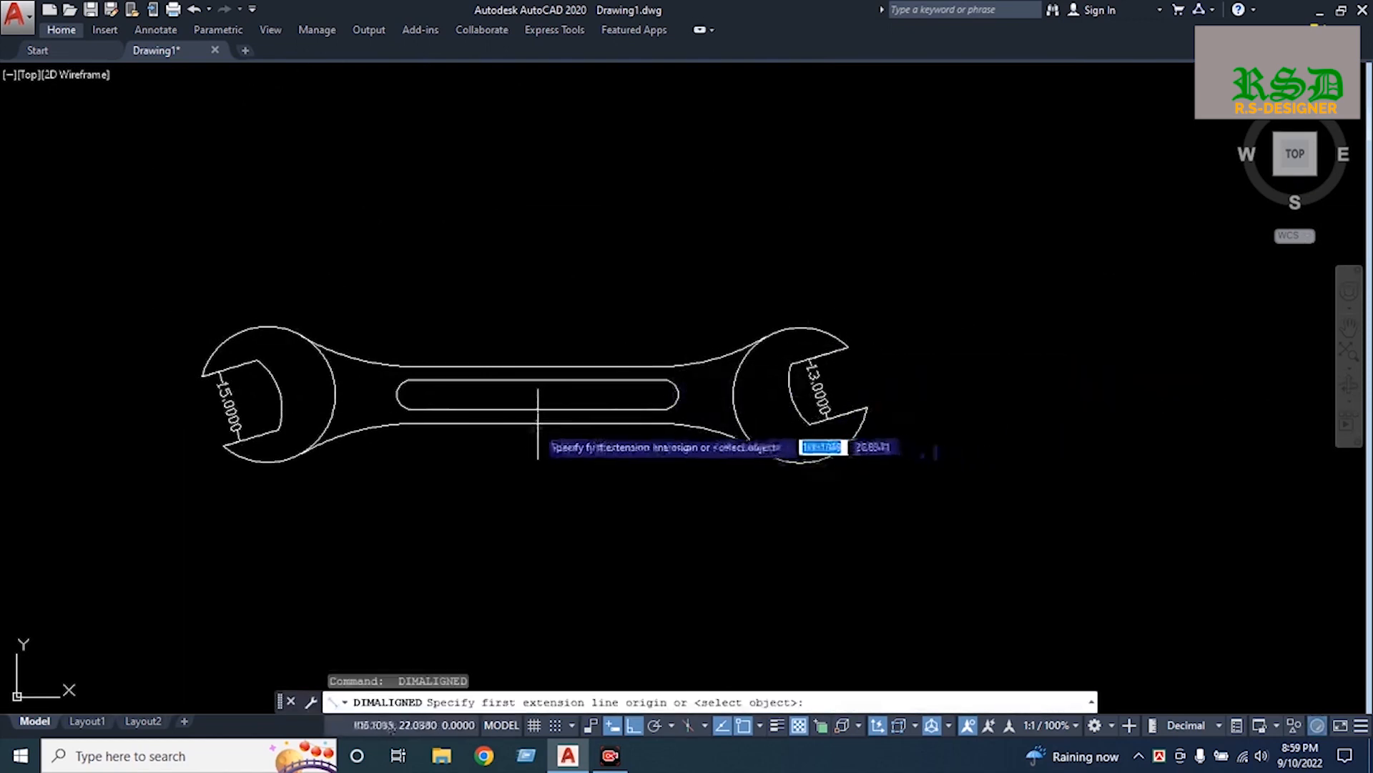
left_click(533, 366)
left_click(596, 372)
Add an aligned dimension across the width of the shank's slot, to the left of its middle
key("Return")
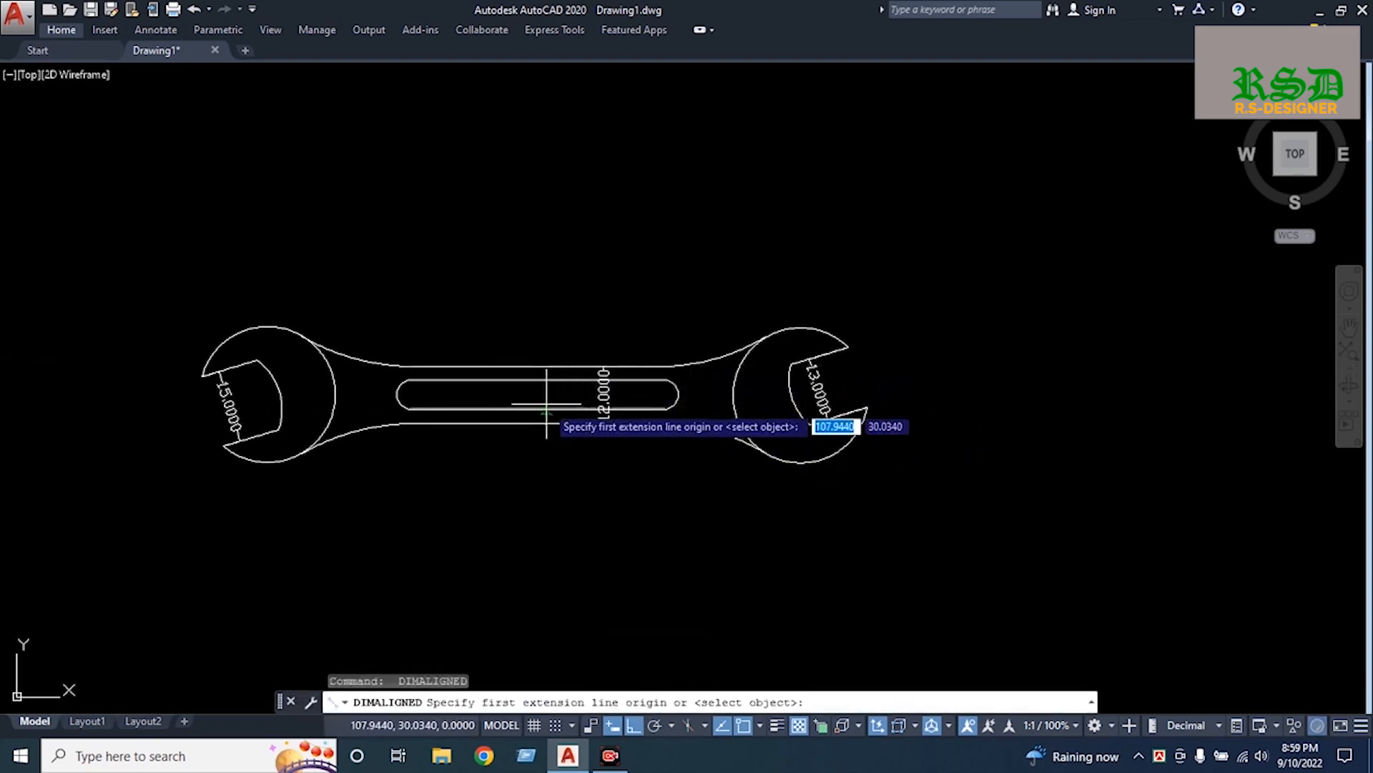
left_click(538, 409)
left_click(537, 380)
left_click(505, 379)
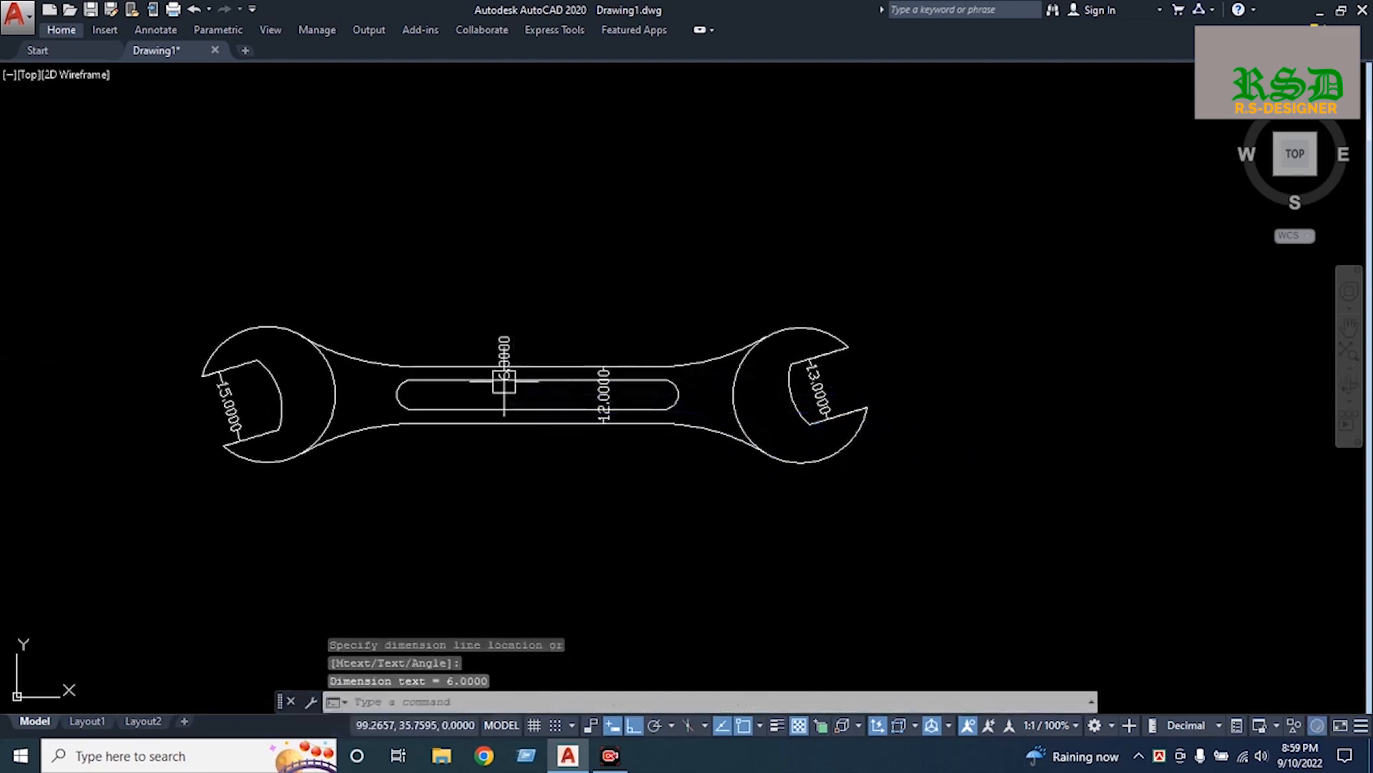
Dimension the distance between the centres of the two round ends, placing the dimension line above the spanner
key("Return")
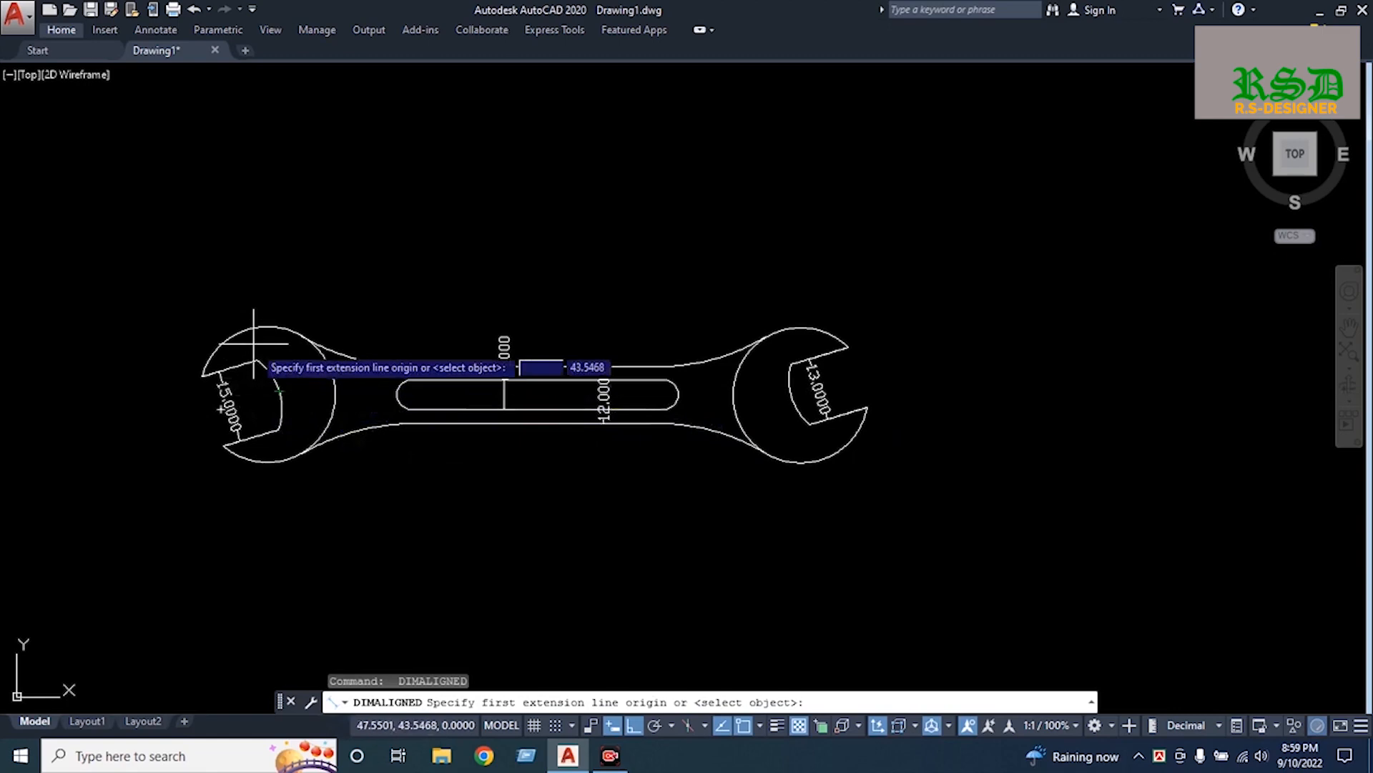
left_click(268, 392)
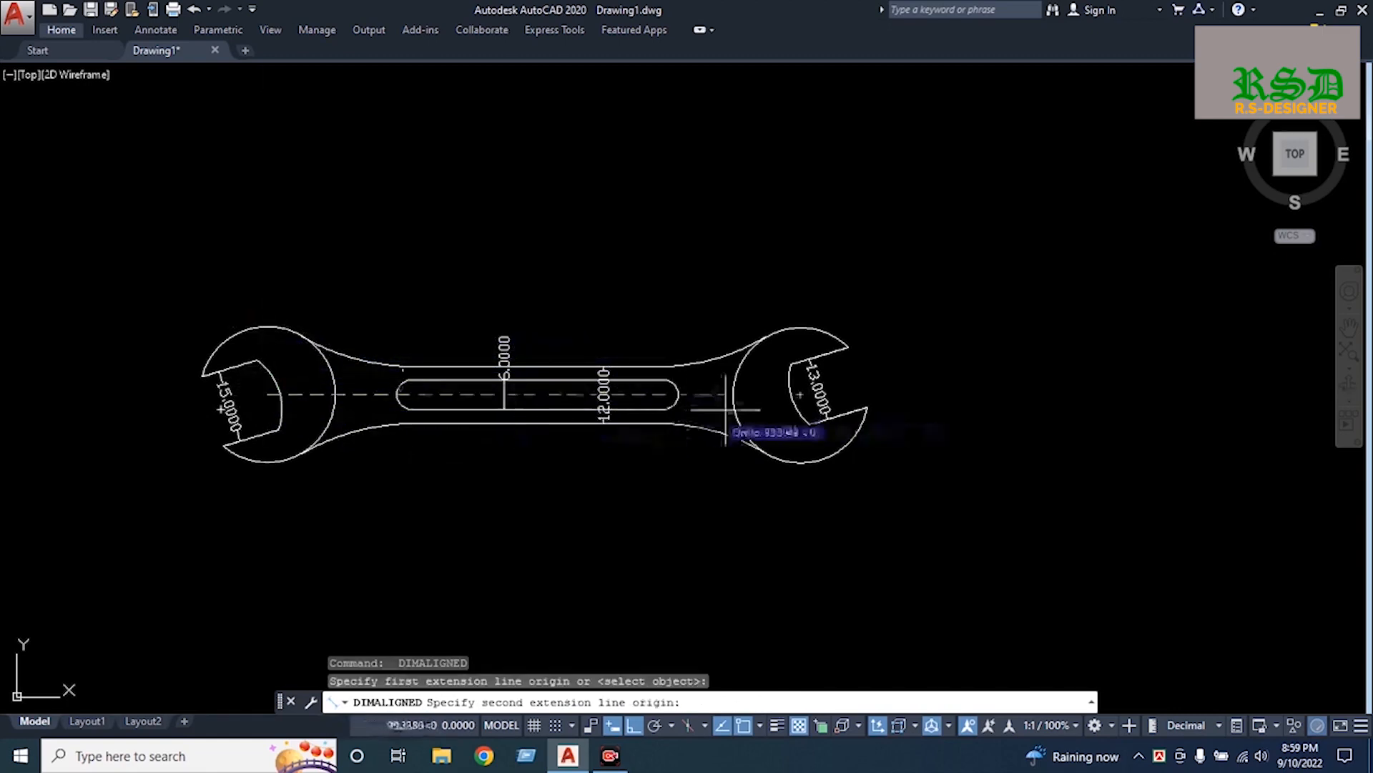
left_click(800, 394)
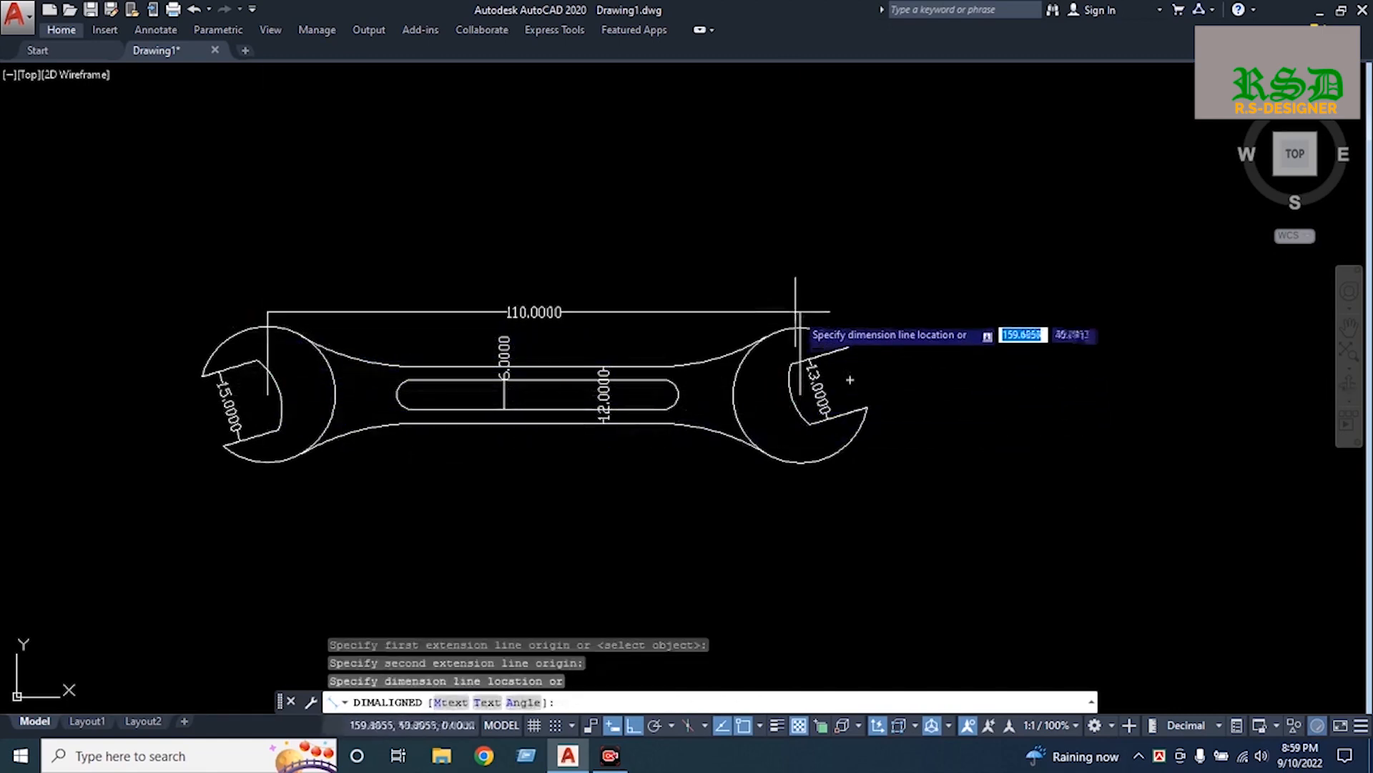
left_click(795, 311)
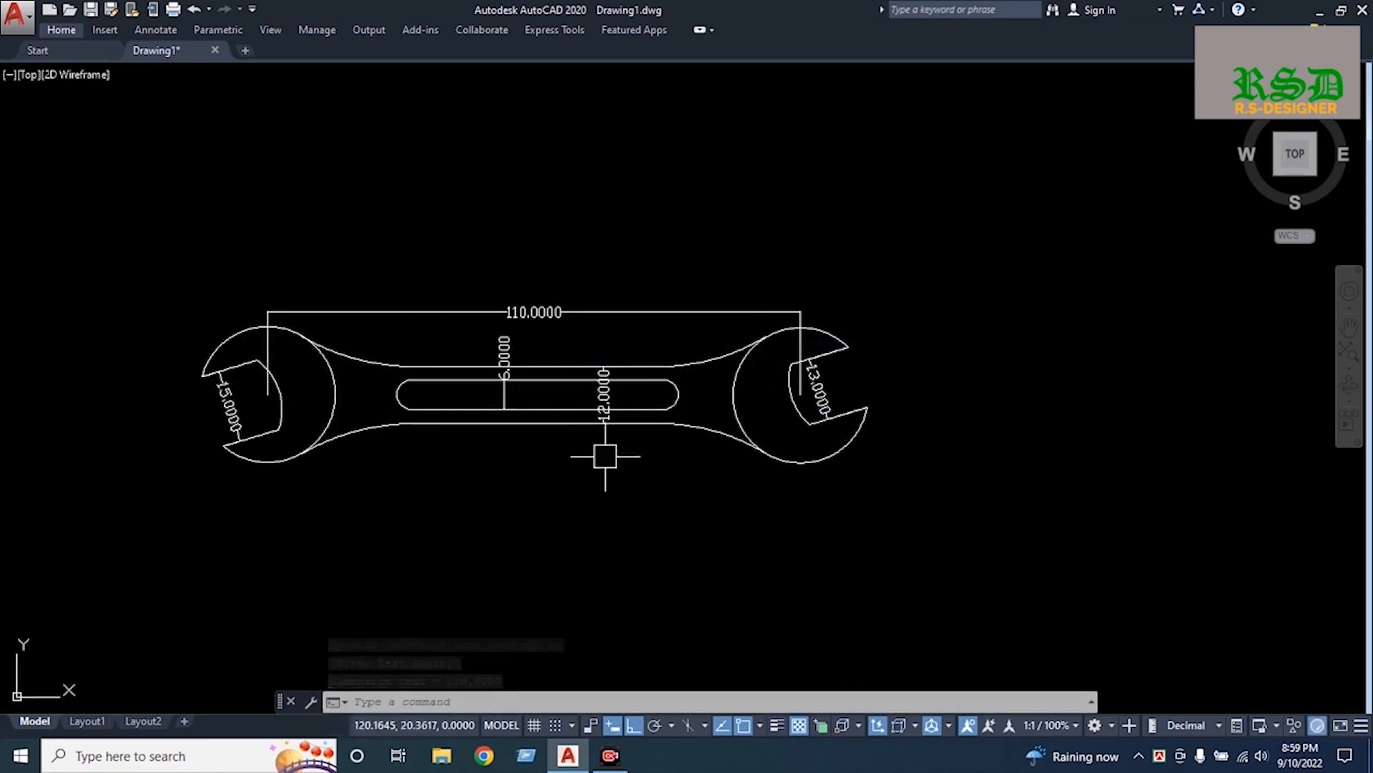
Copy the whole dimensioned spanner straight up, placing one copy above the original with Ortho on
scroll(622, 454, "down", 4)
left_click(801, 475)
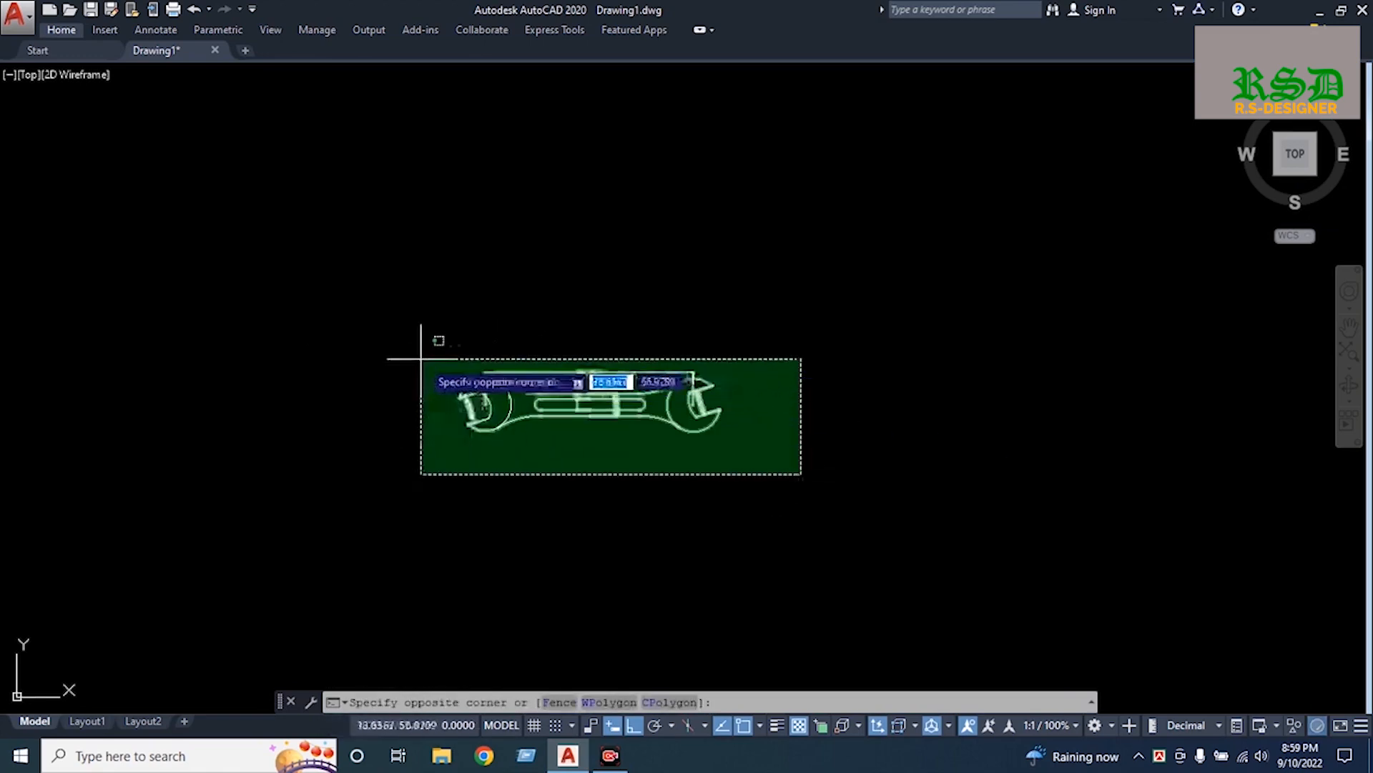
left_click(393, 359)
type("co")
key("Return")
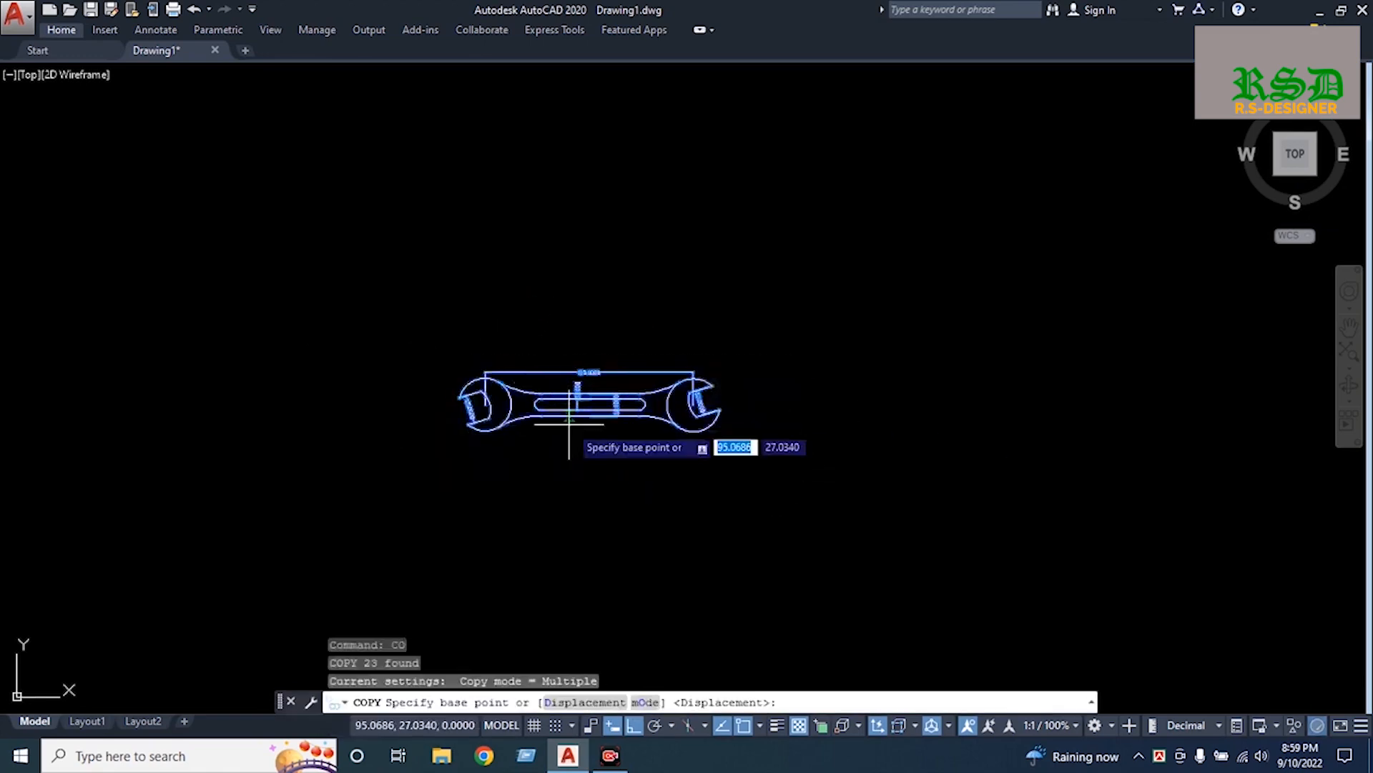
left_click(581, 457)
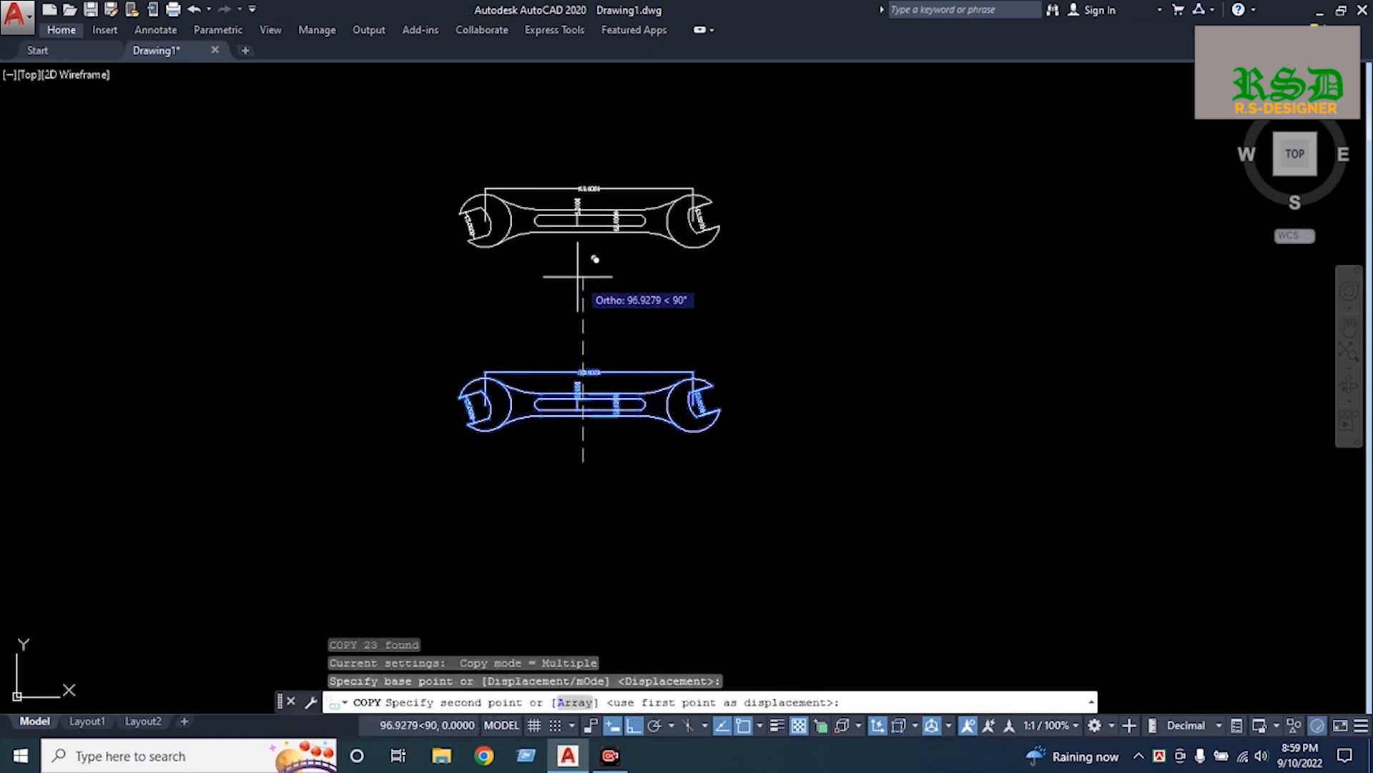
key("F8")
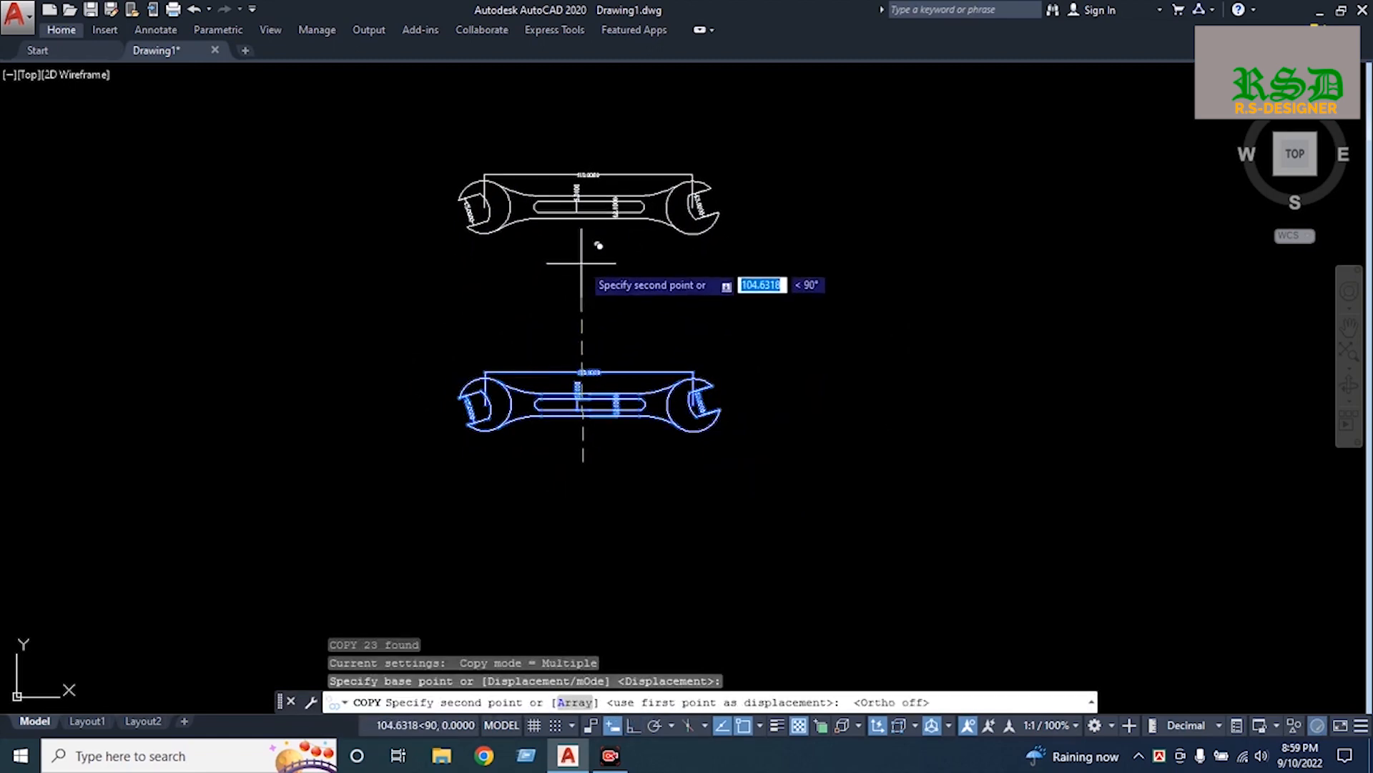
key("F8")
left_click(584, 249)
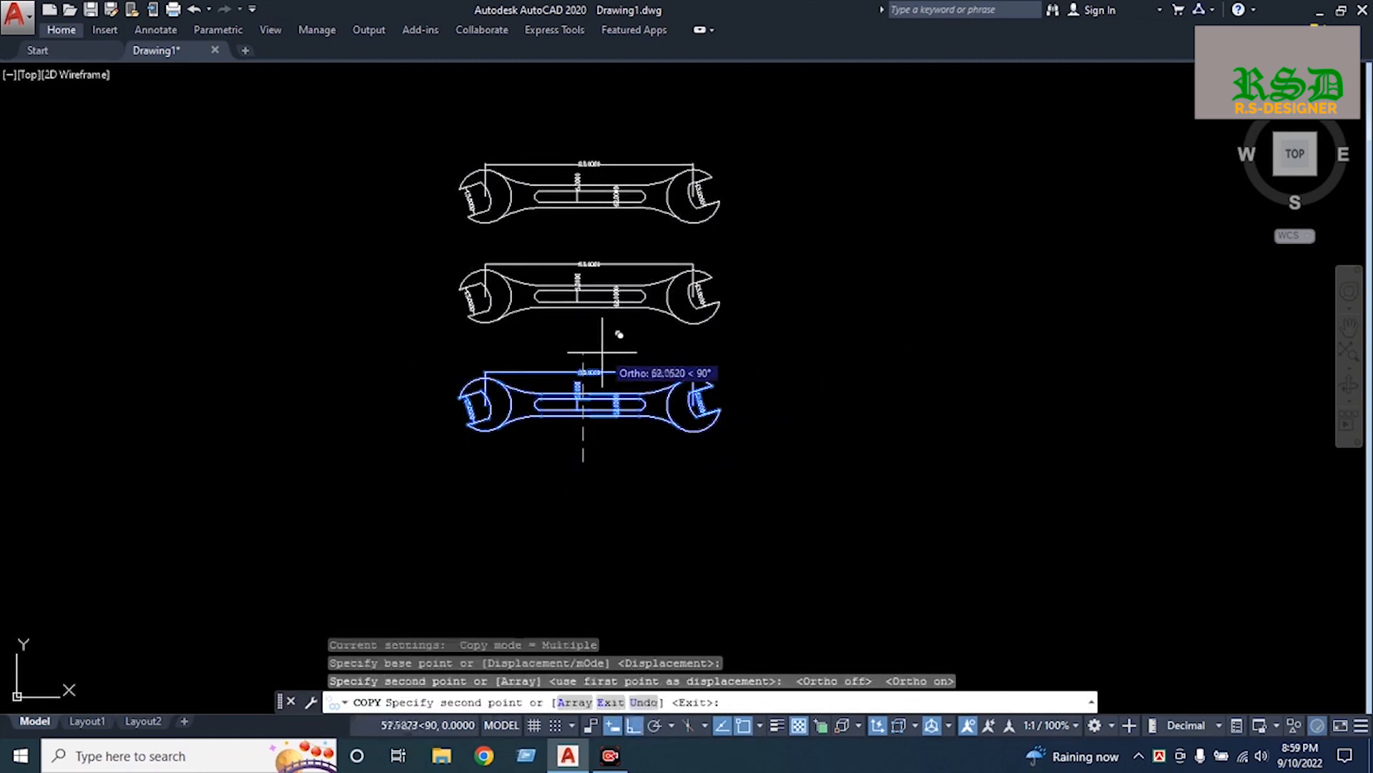
key("Escape")
Delete all dimensions from the lower spanner, leaving only its outline and slot
scroll(613, 375, "up", 5)
scroll(601, 336, "up", 2)
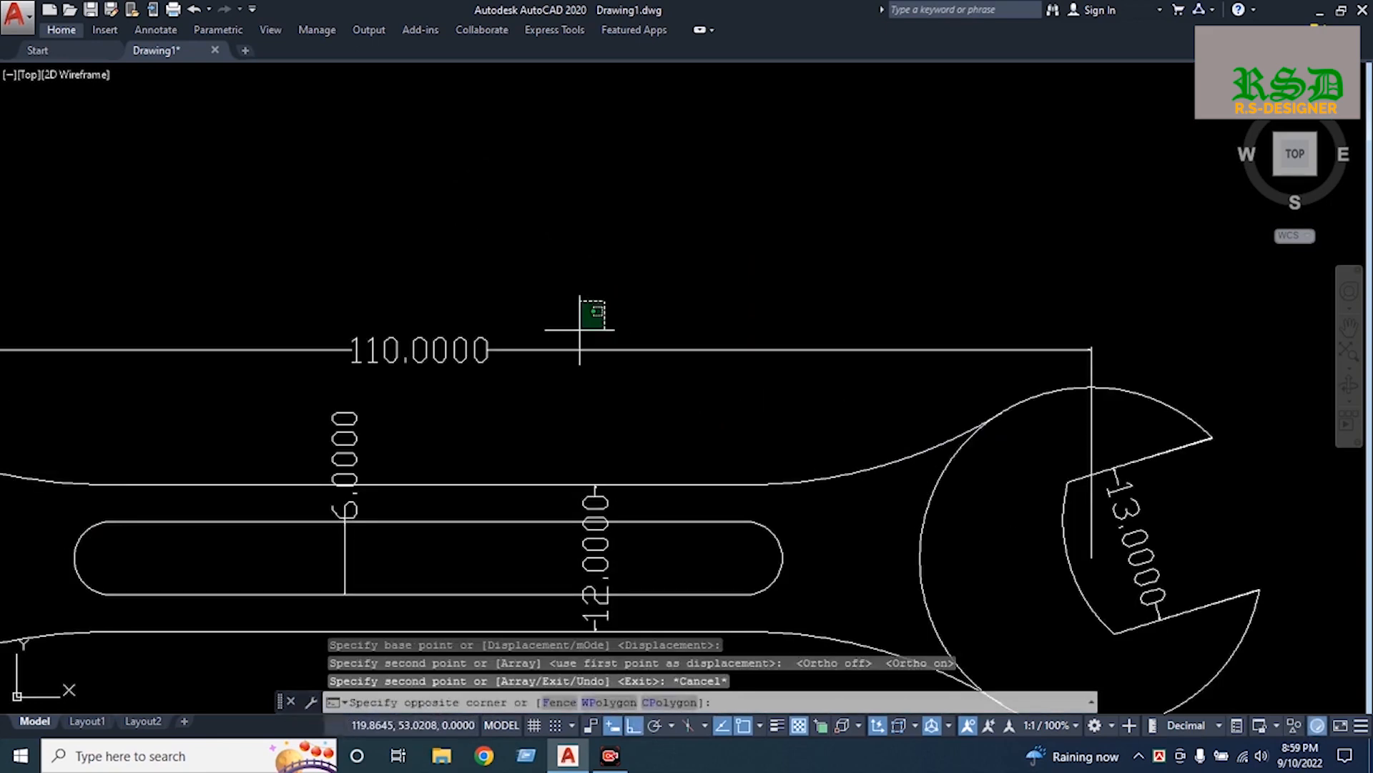
left_click_drag(594, 300, 315, 444)
key("Delete")
scroll(552, 515, "up", 2)
left_click(595, 557)
key("Delete")
left_click(1115, 522)
key("Delete")
scroll(466, 420, "down", 4)
scroll(619, 427, "up", 6)
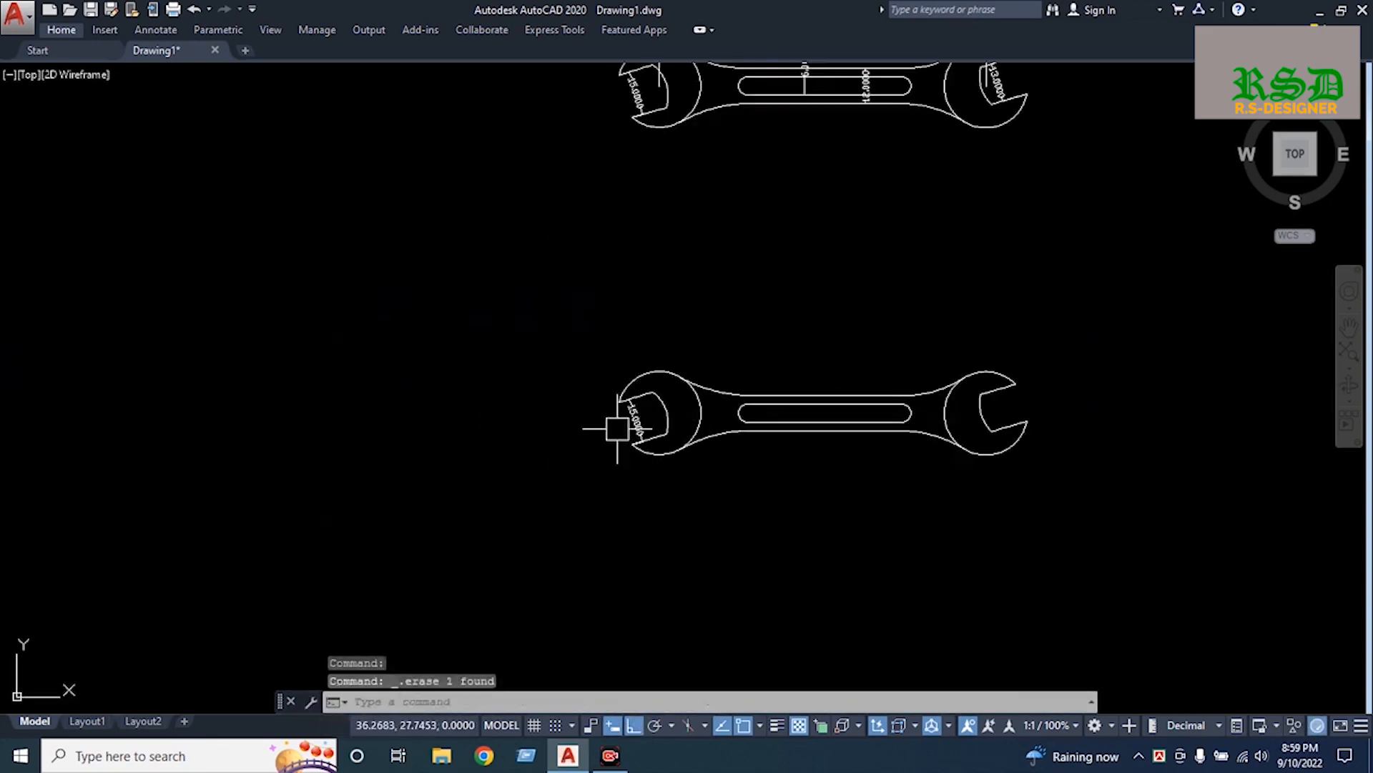
scroll(455, 436, "down", 4)
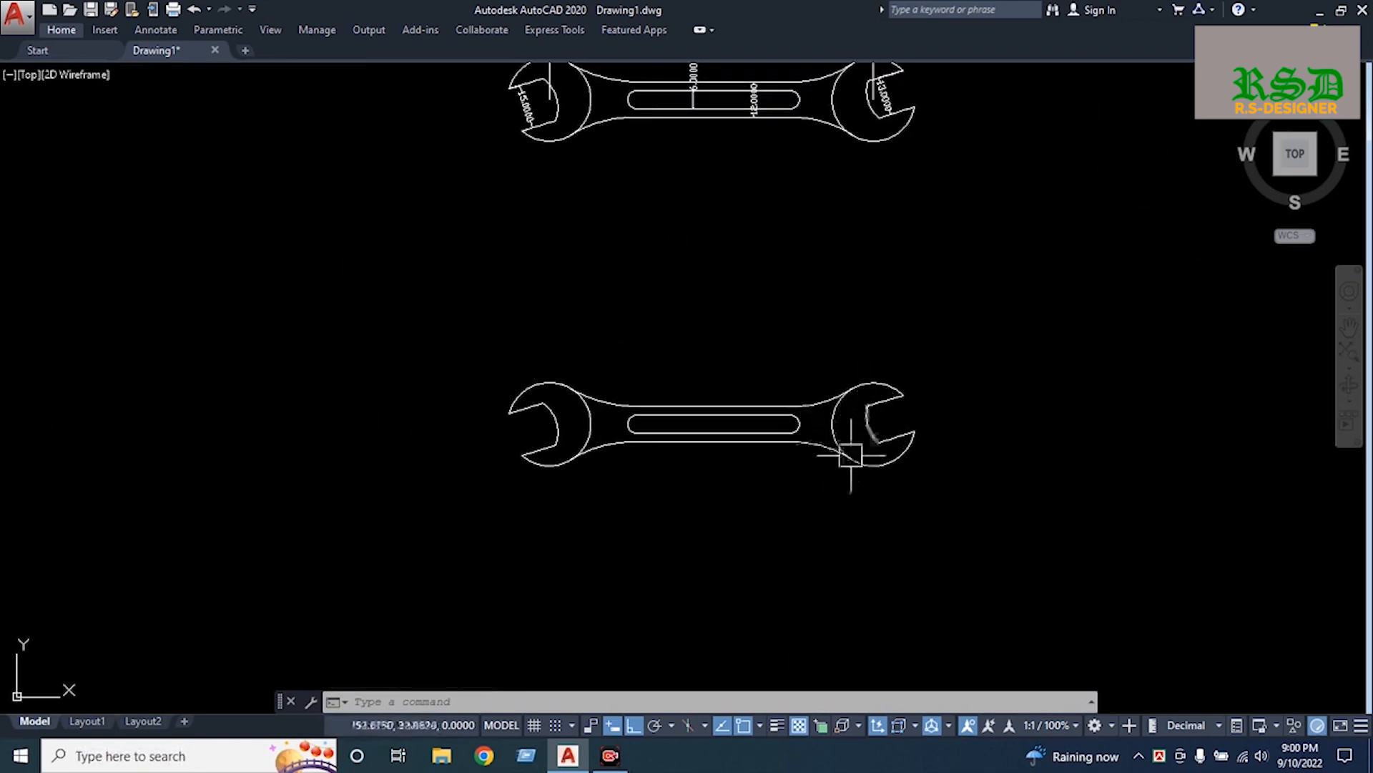
Create a closed boundary polyline for the right jaw head of the lower spanner
type("BO")
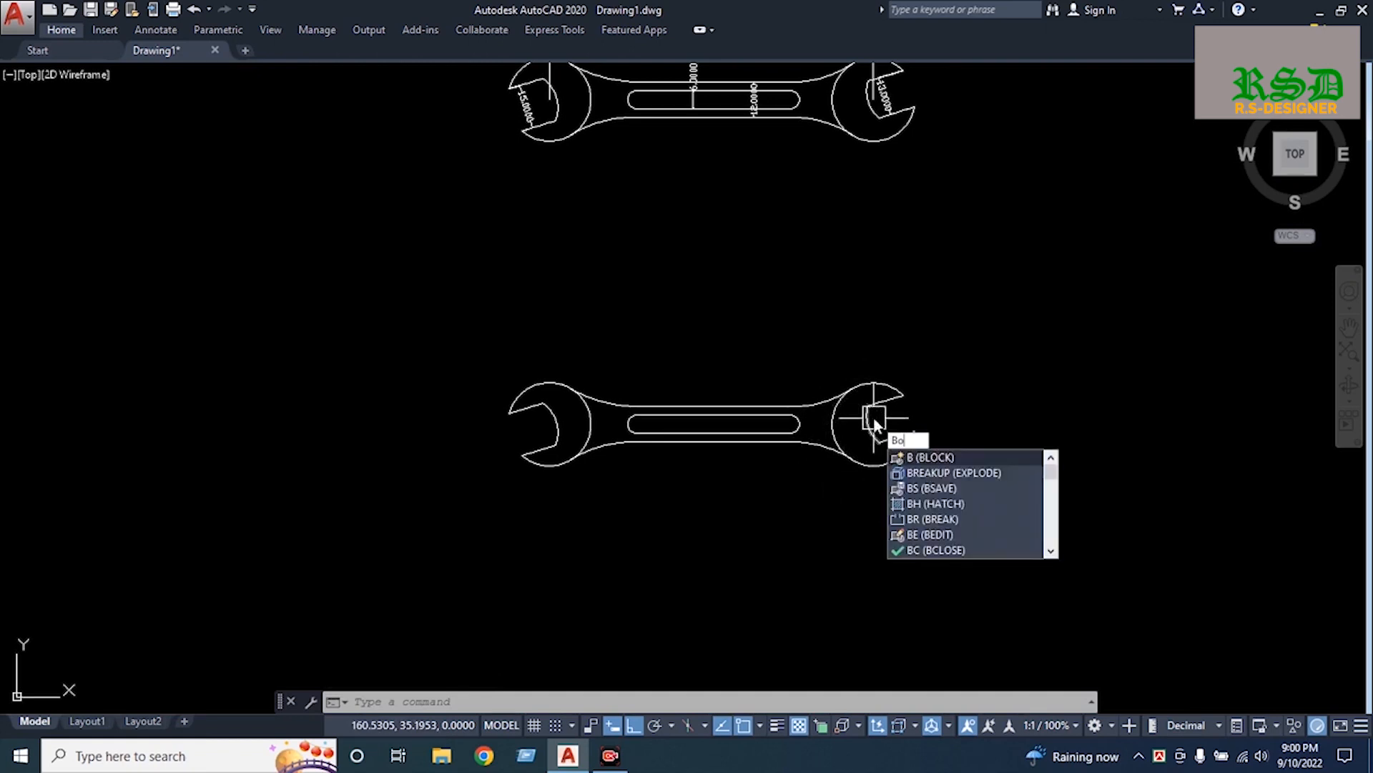
key("Return")
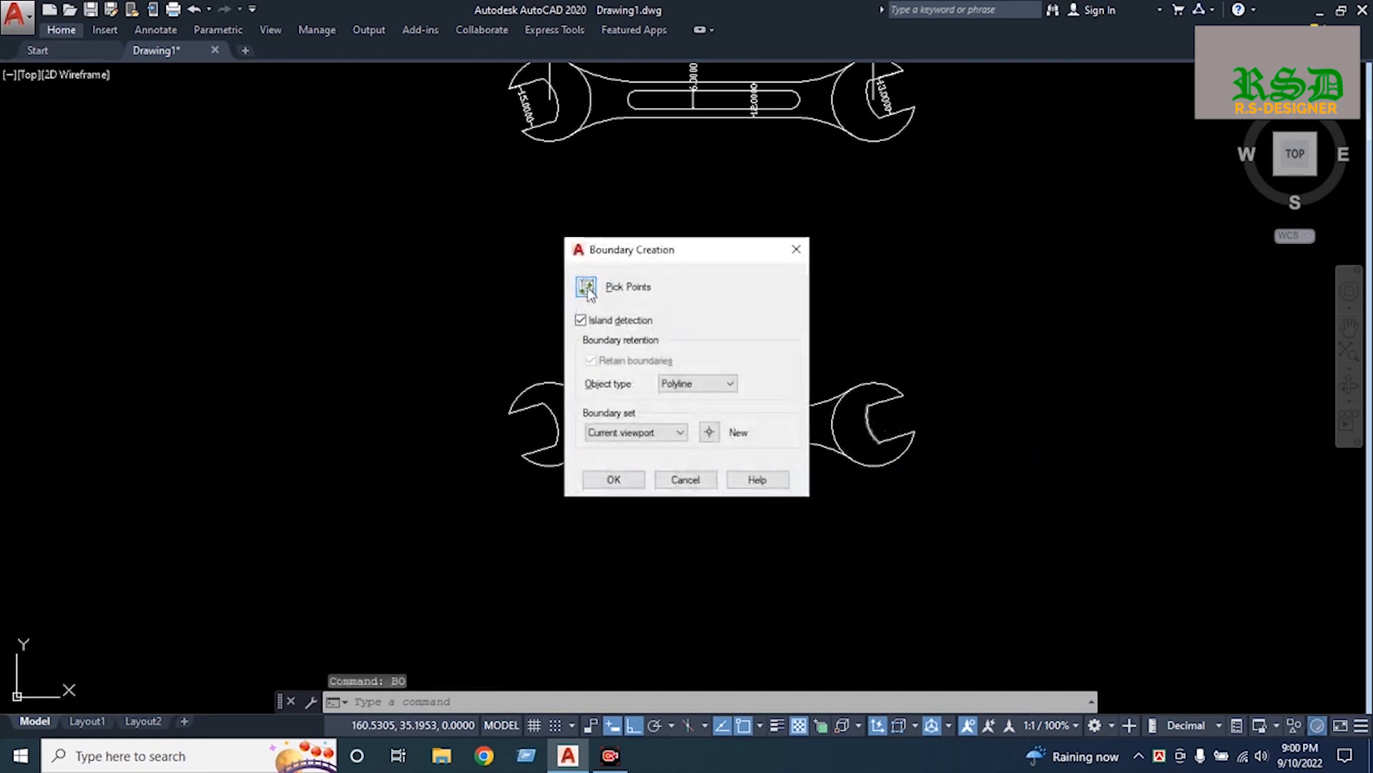
left_click(586, 287)
left_click(837, 440)
key("Return")
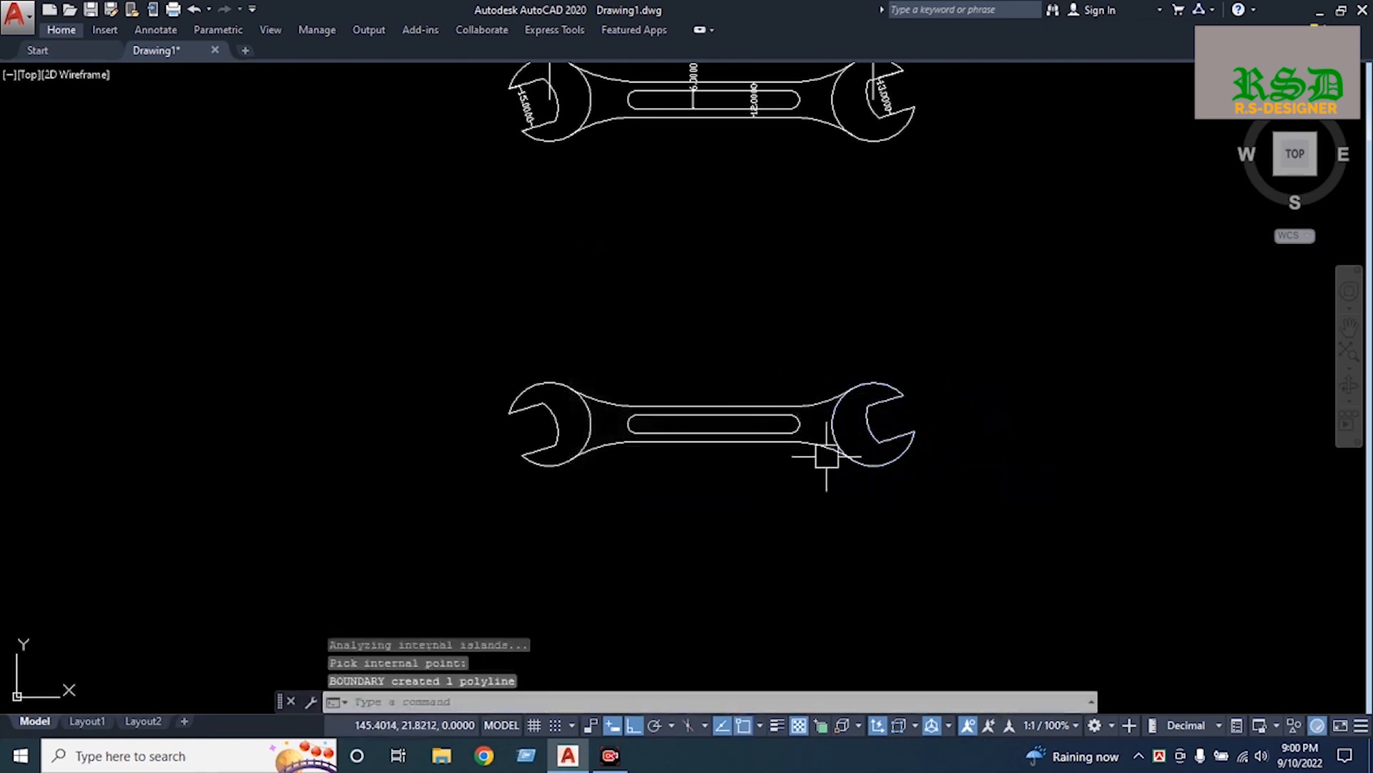
Create closed boundary polylines for the lower spanner's shank and for the slot inside it
key("Return")
key("Return")
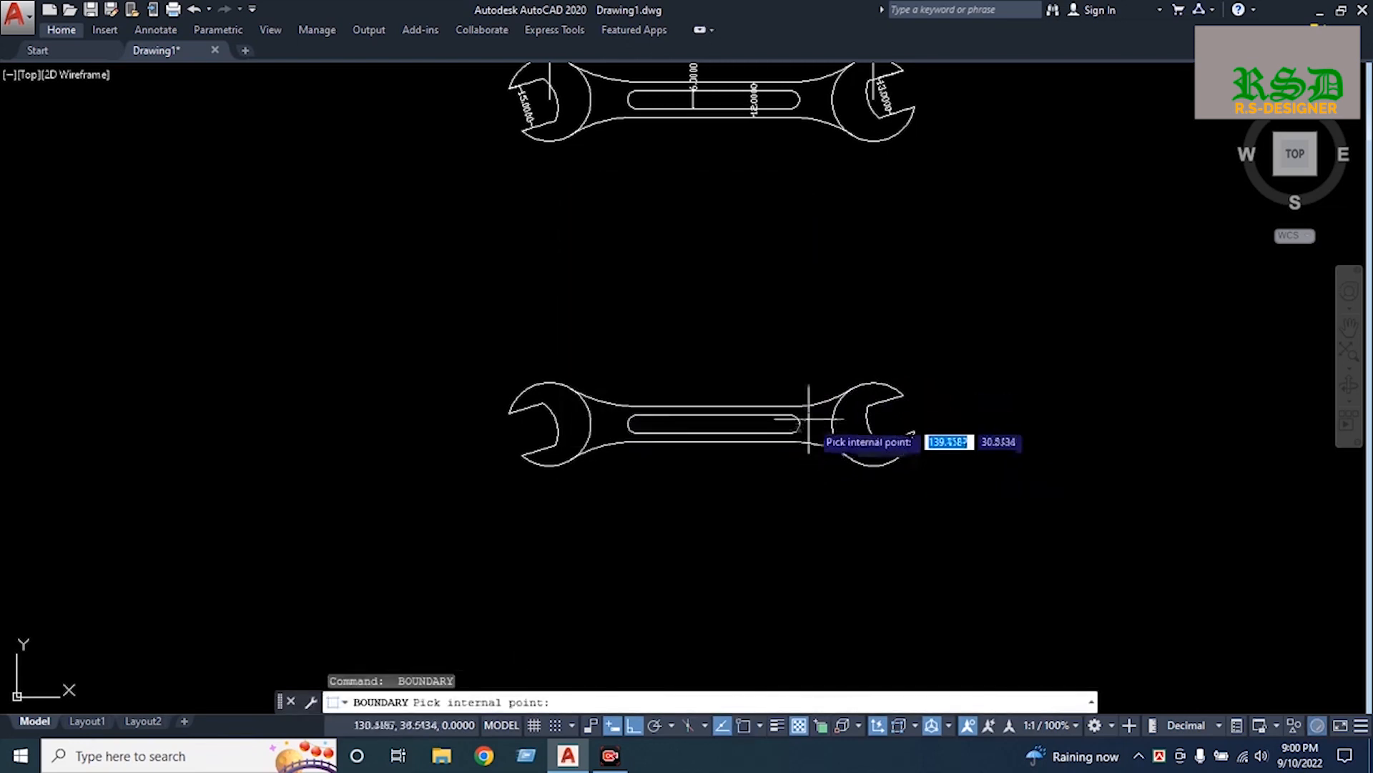
left_click(809, 419)
key("Return")
key("Return")
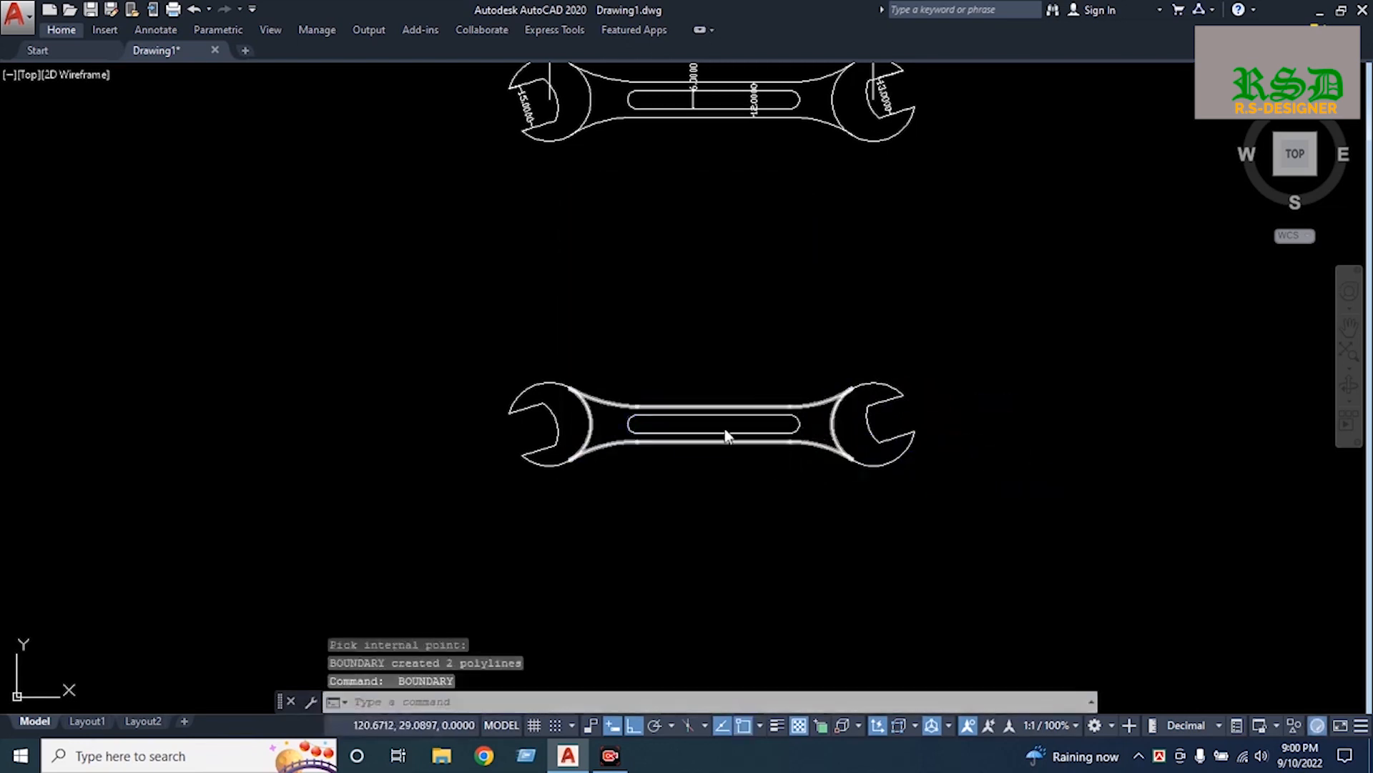
key("Return")
left_click(717, 440)
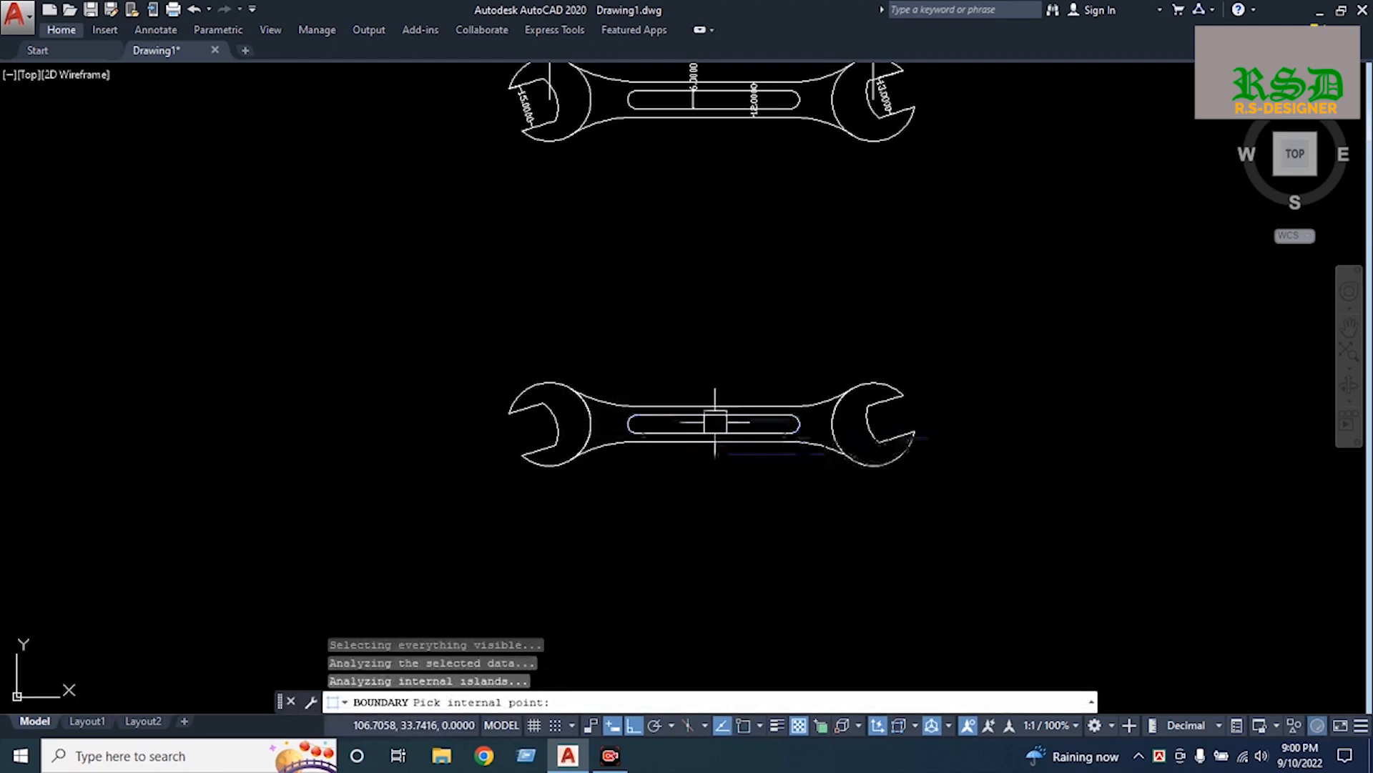
key("Return")
Create a closed boundary polyline for the left jaw head of the lower spanner and leave the Boundary command
key("Return")
key("Return")
left_click(577, 423)
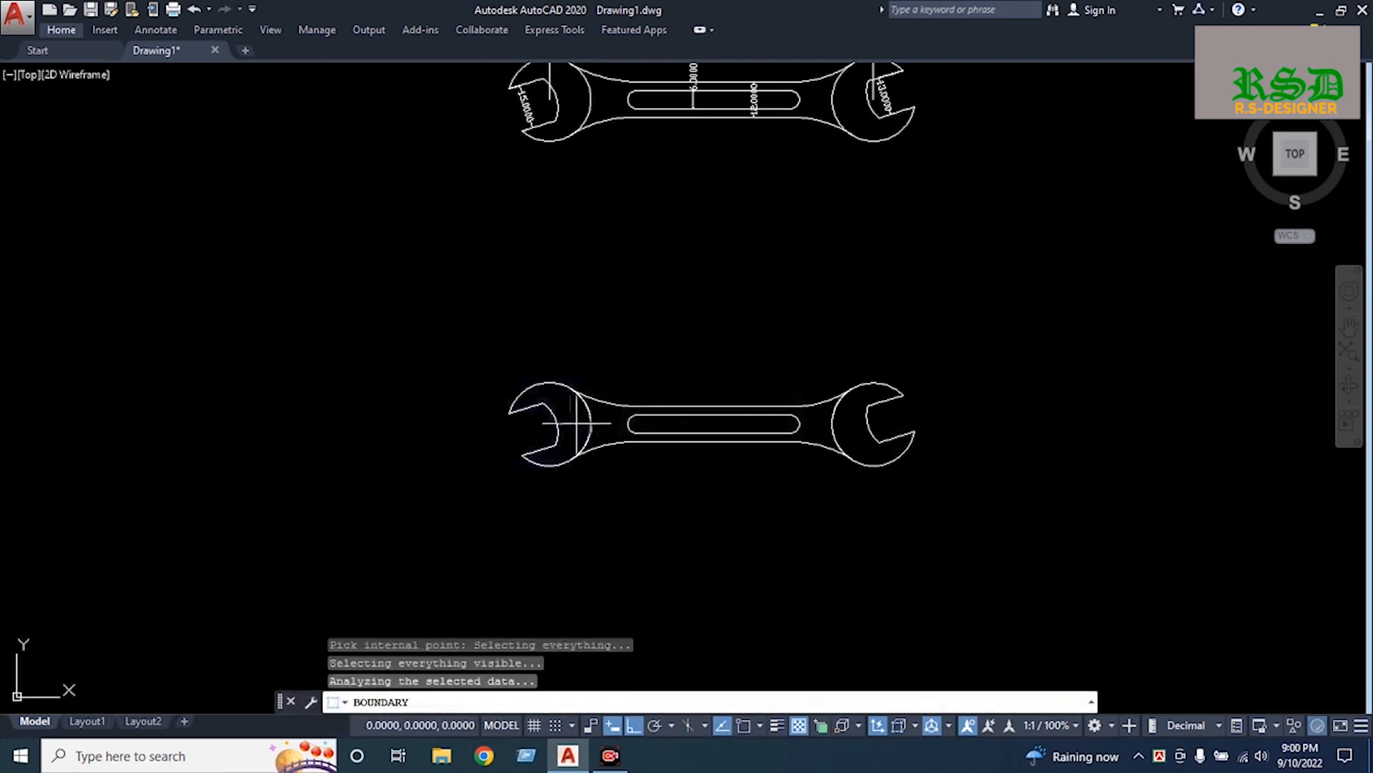
key("Return")
key("Return")
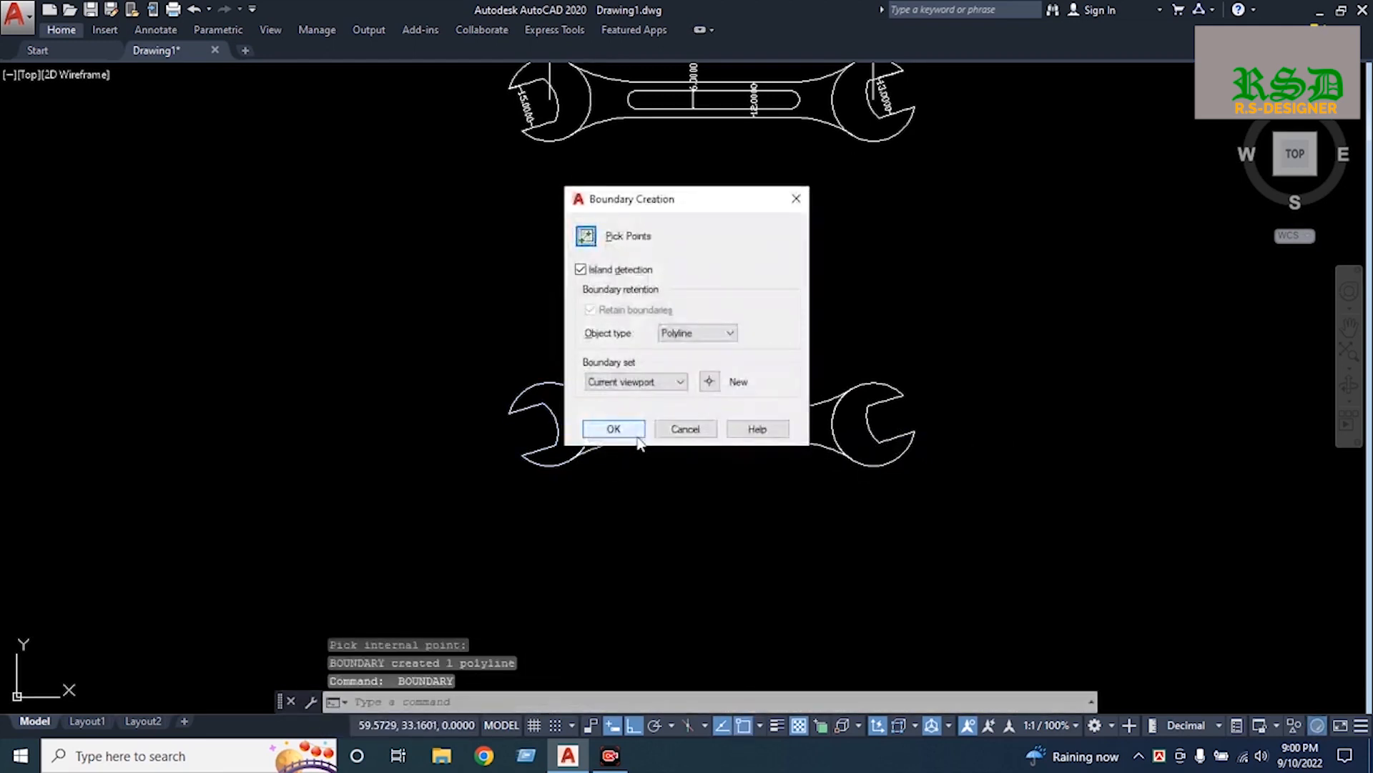
left_click(637, 437)
left_click(815, 438)
left_click(744, 427)
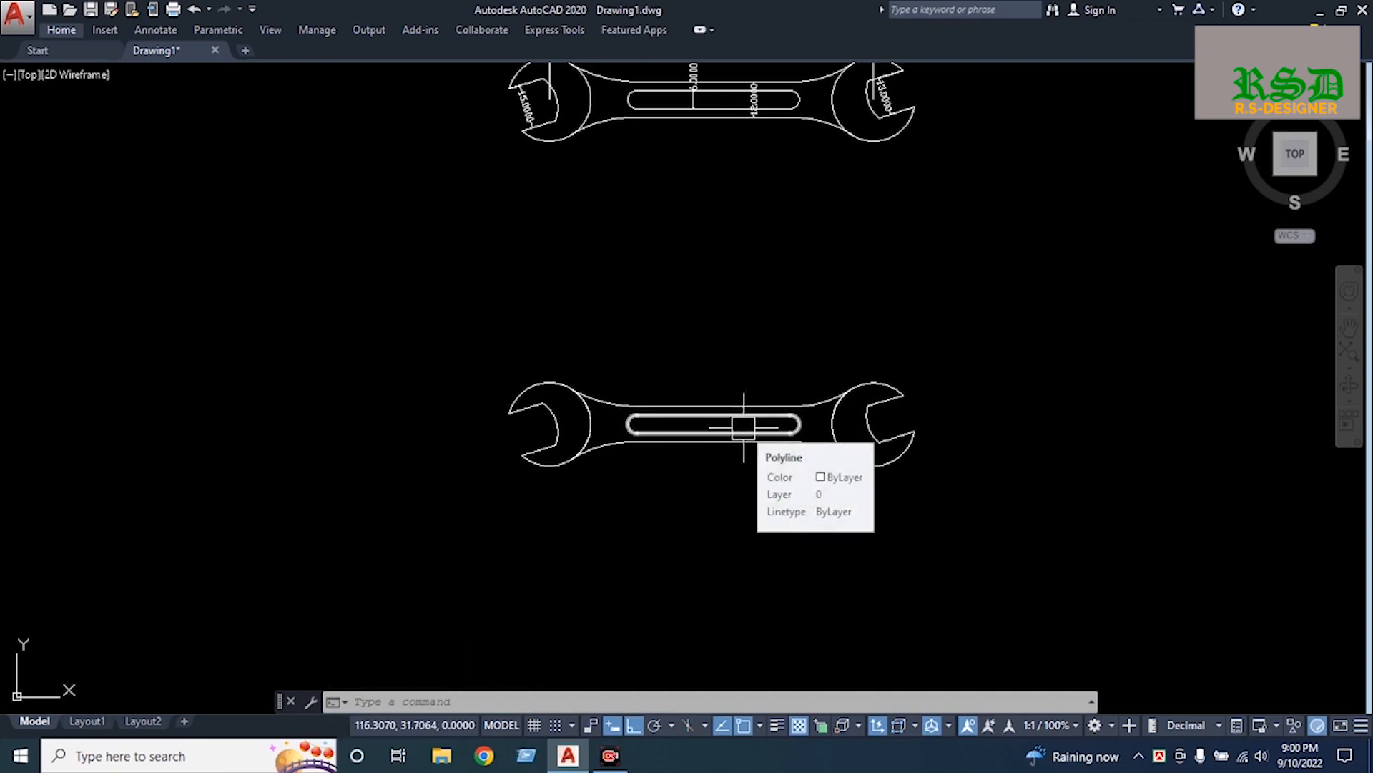
Show the drawing in an isometric view from the top, left and front, and switch to the 3D Modeling workspace
left_click(1276, 170)
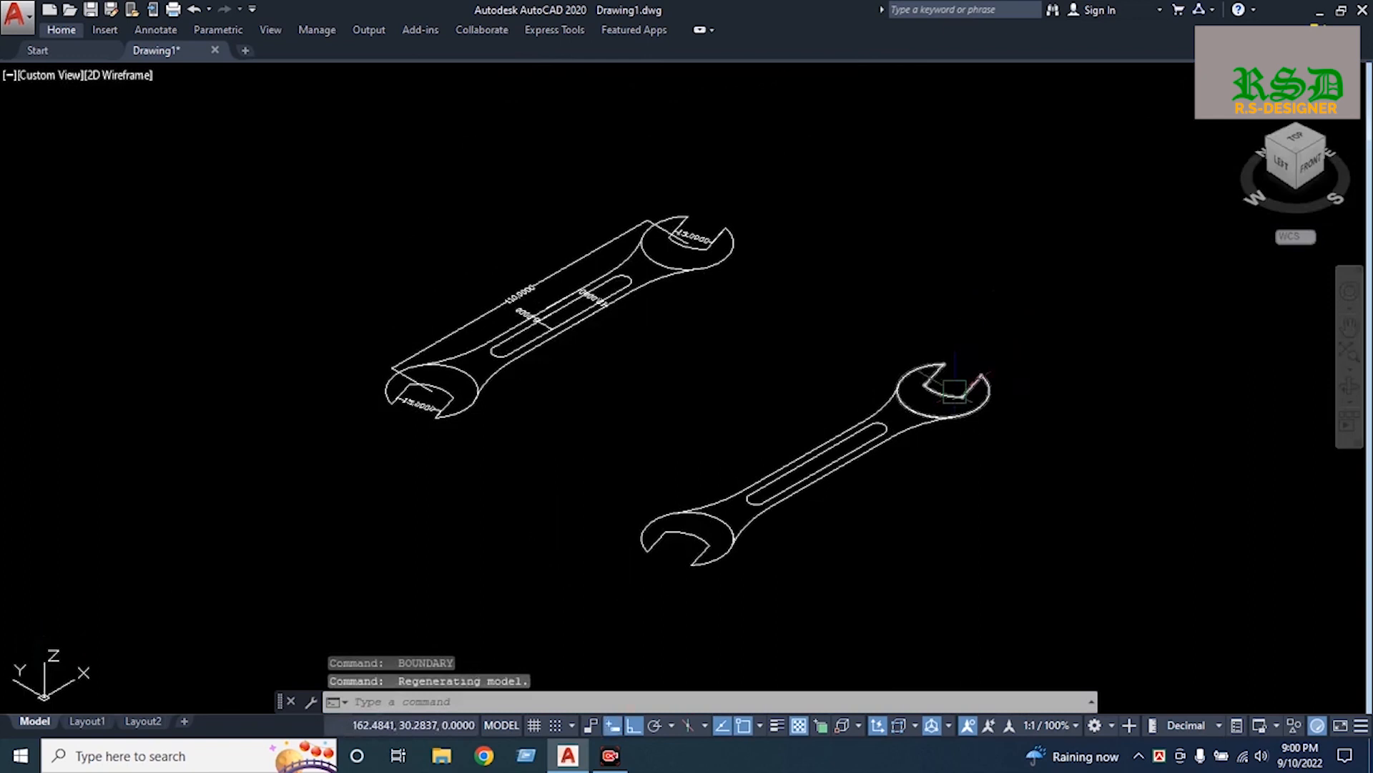
left_click(980, 379)
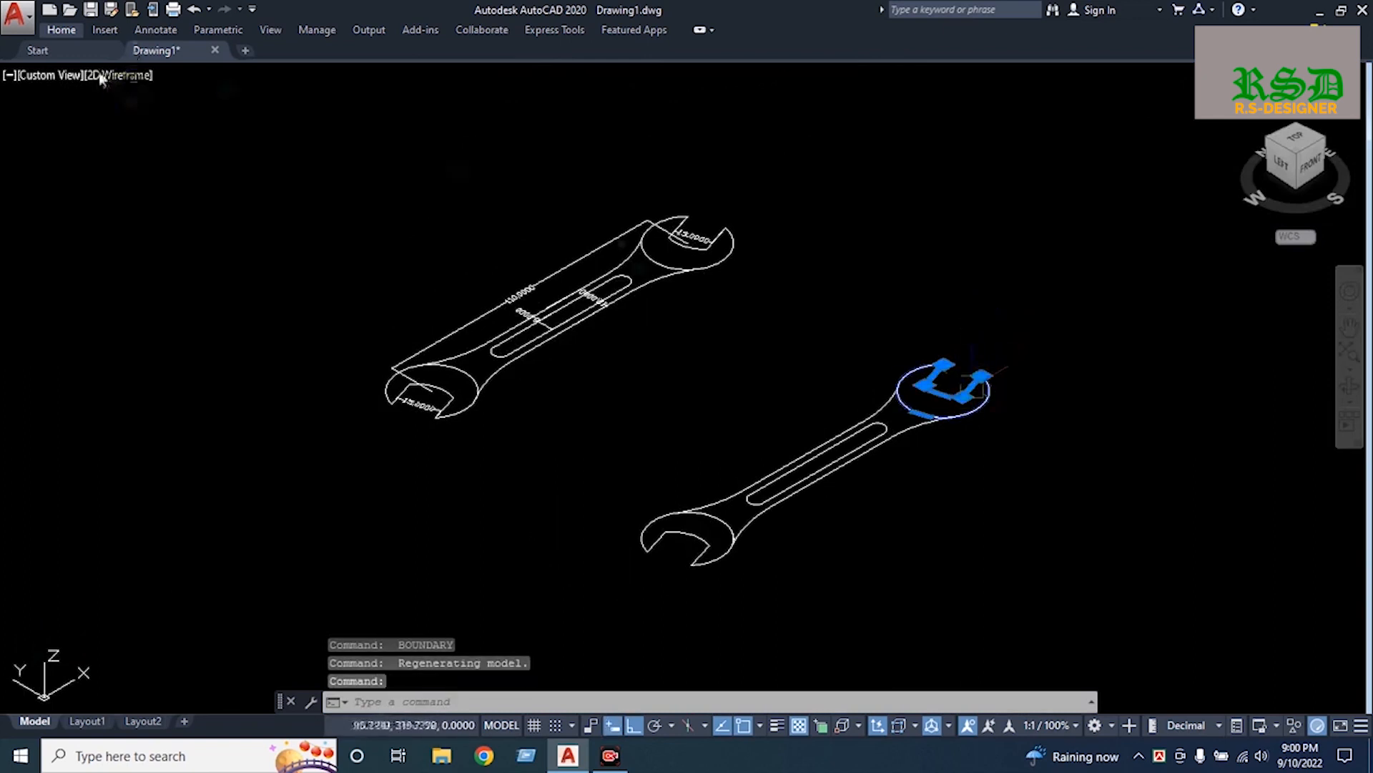
double_click(60, 30)
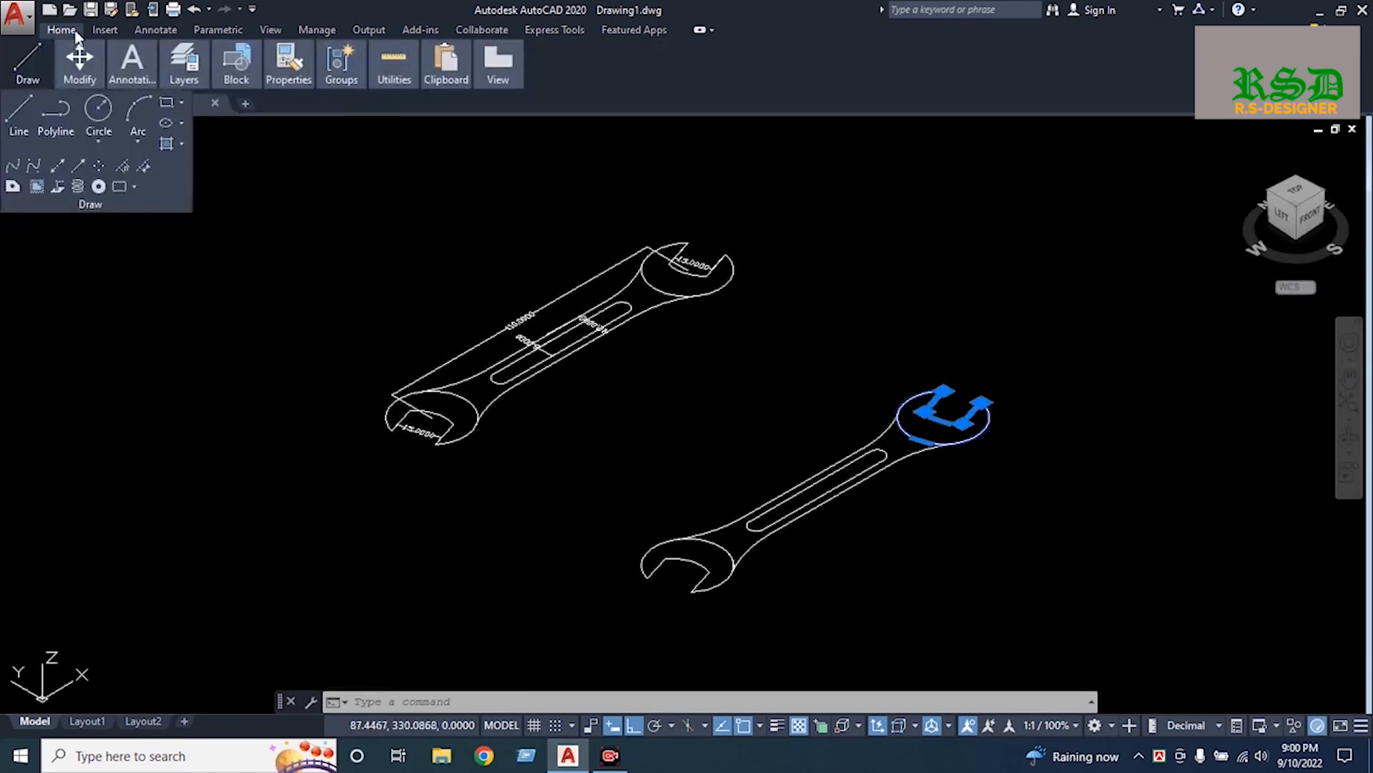
left_click(107, 30)
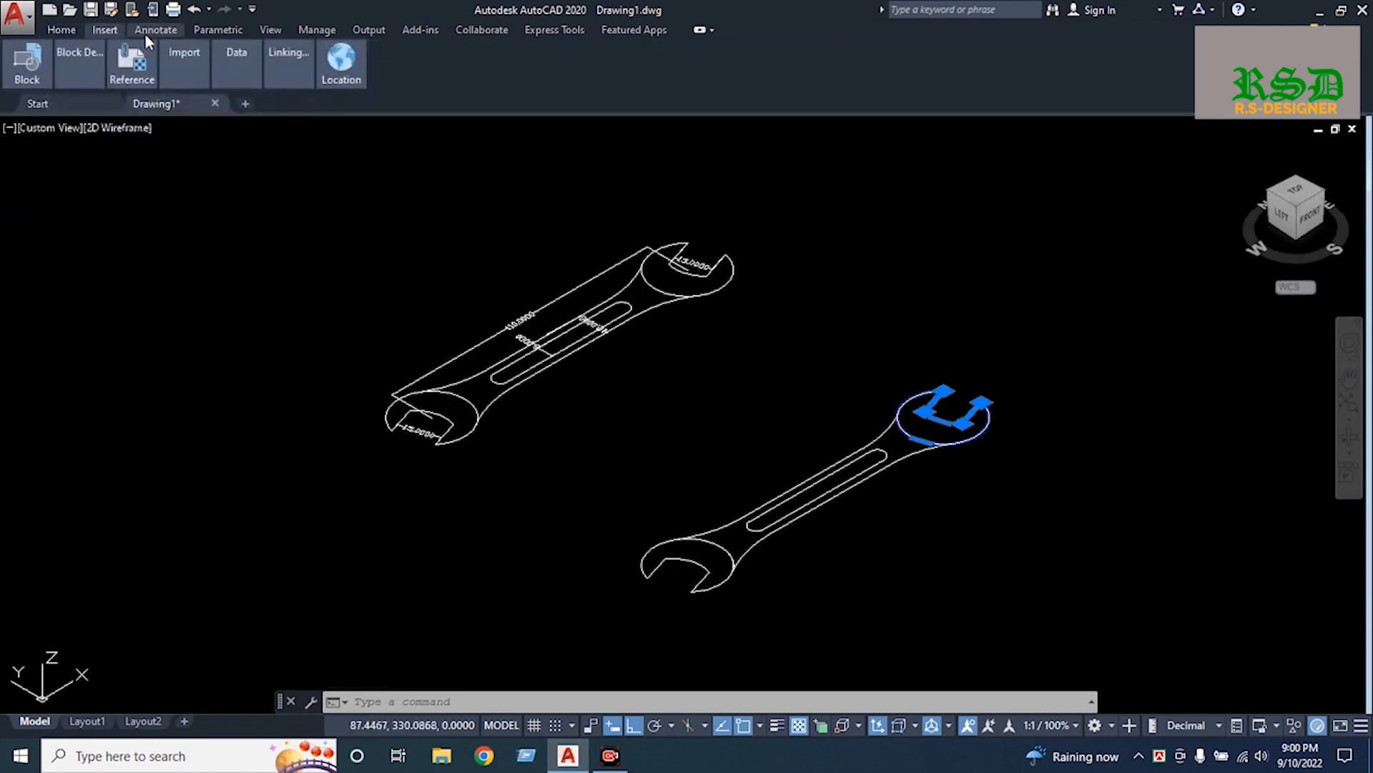
left_click(169, 30)
left_click(217, 31)
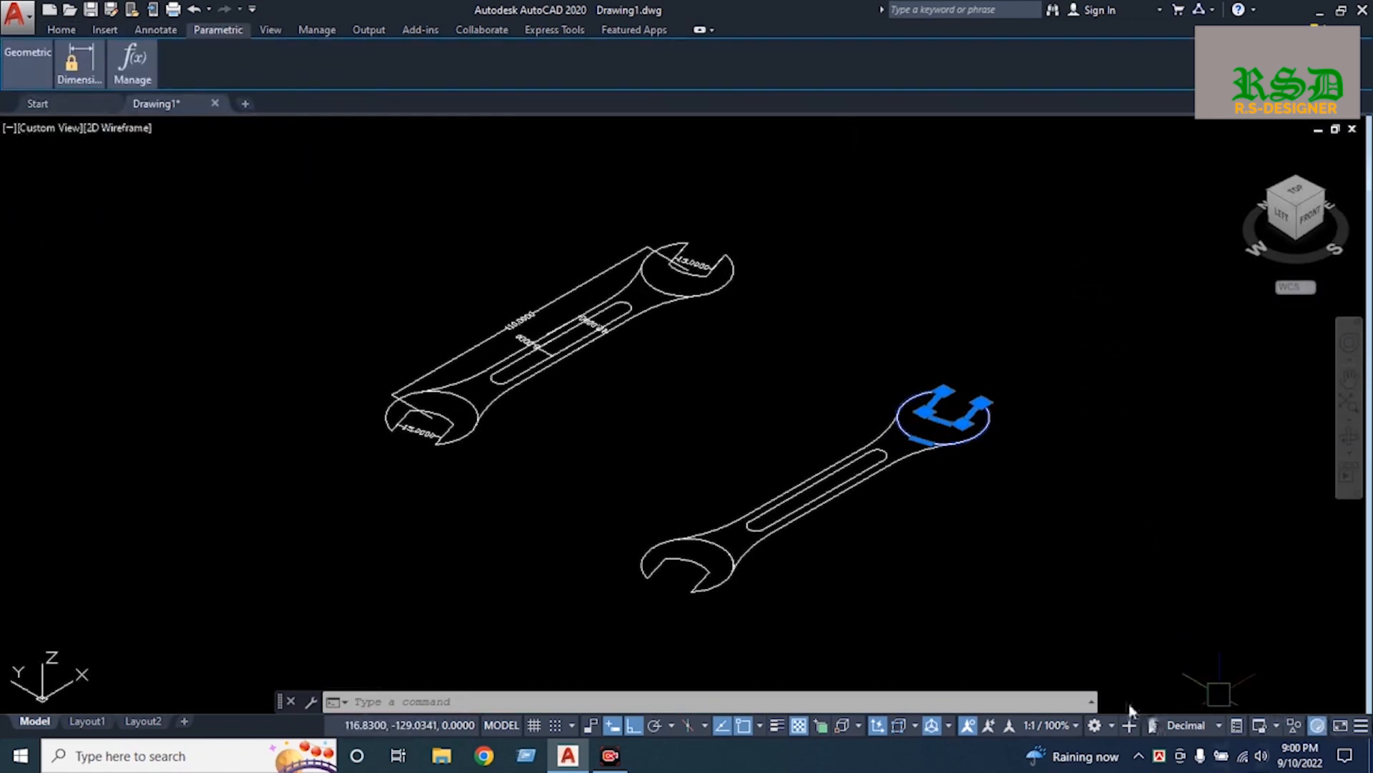
left_click(1096, 725)
left_click(1120, 576)
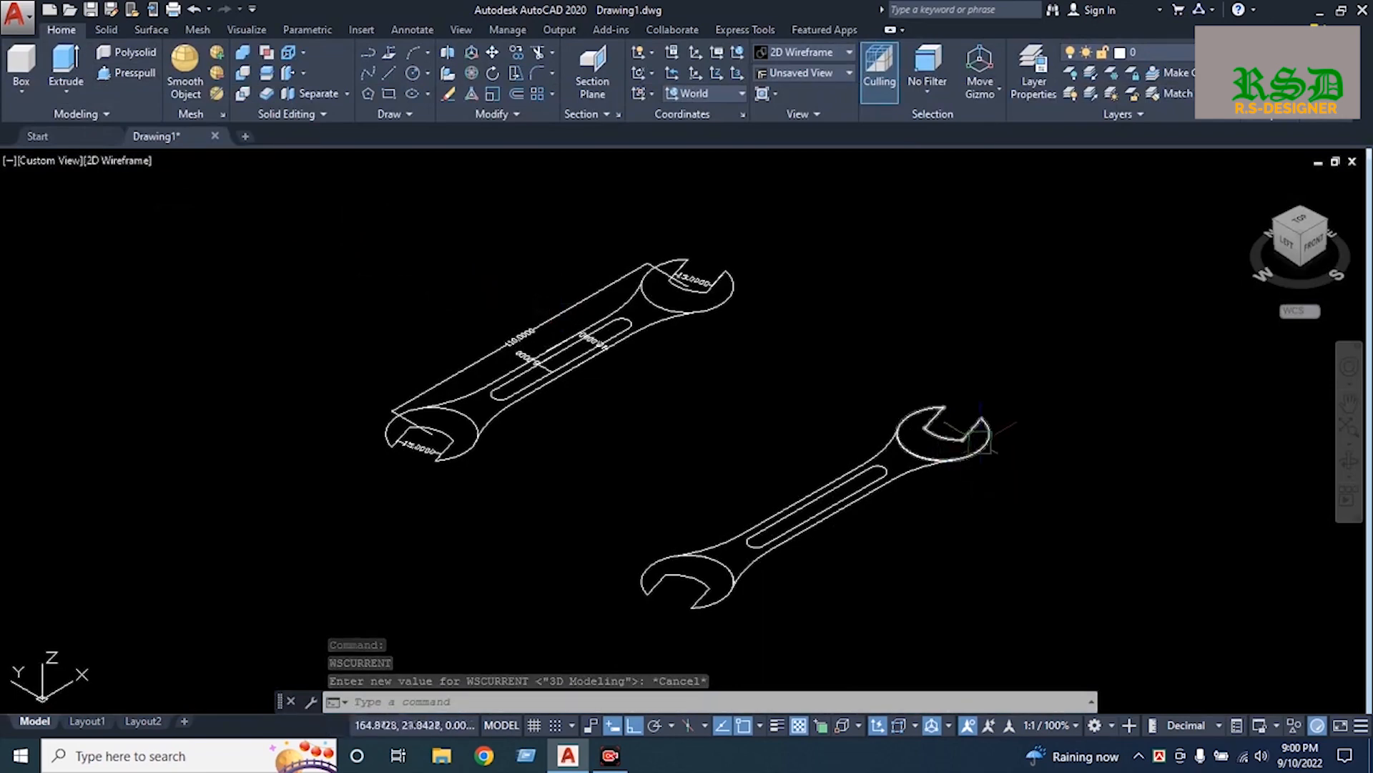
Extrude the right jaw head's polyline on the undimensioned spanner to a height of 10
left_click(978, 442)
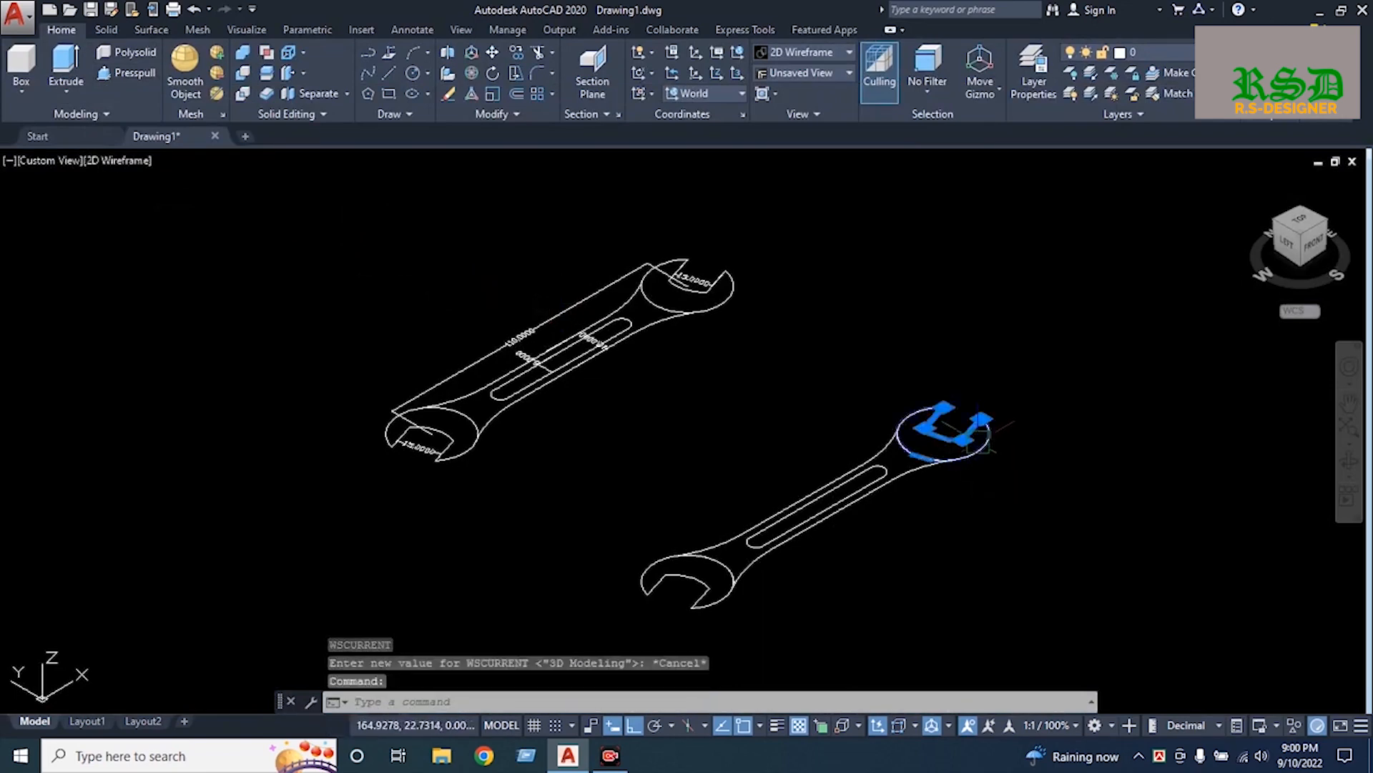
left_click(70, 92)
left_click(90, 125)
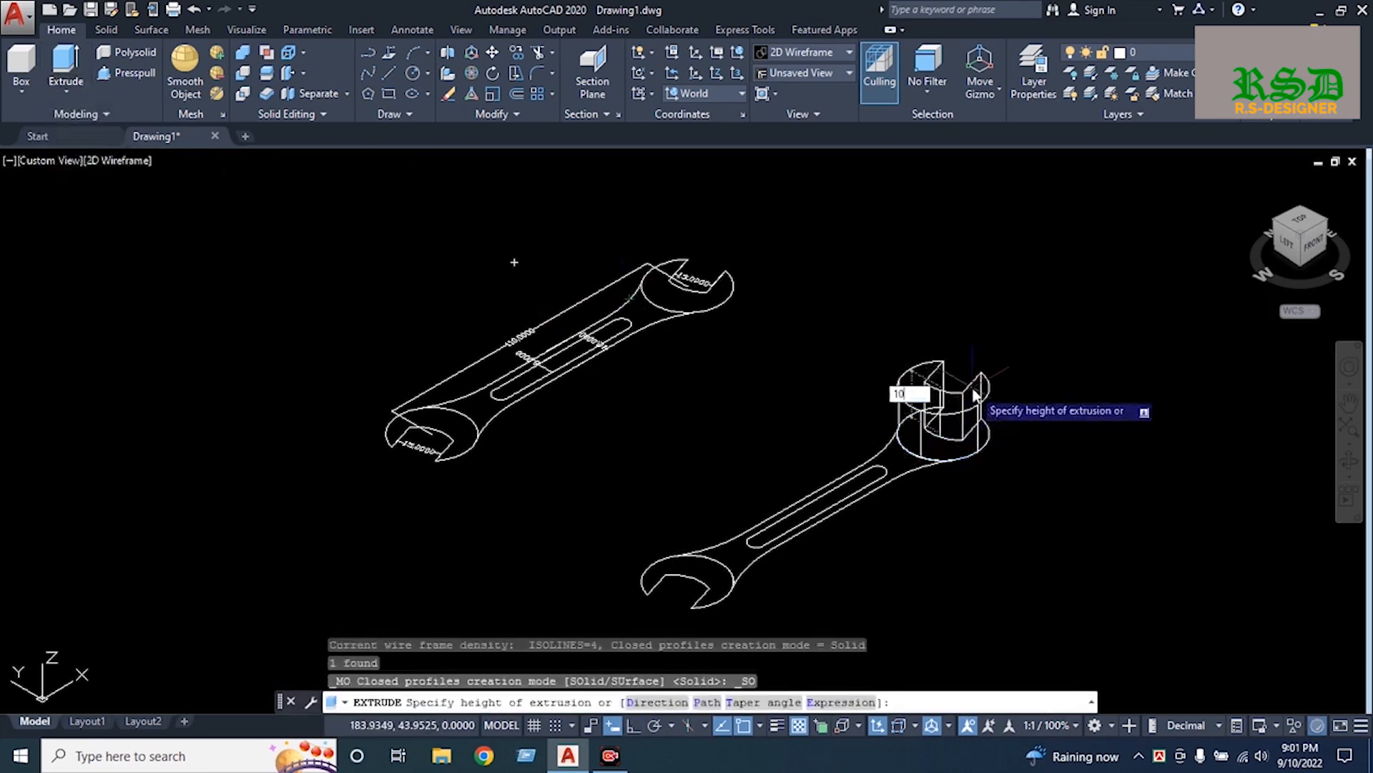
key("Return")
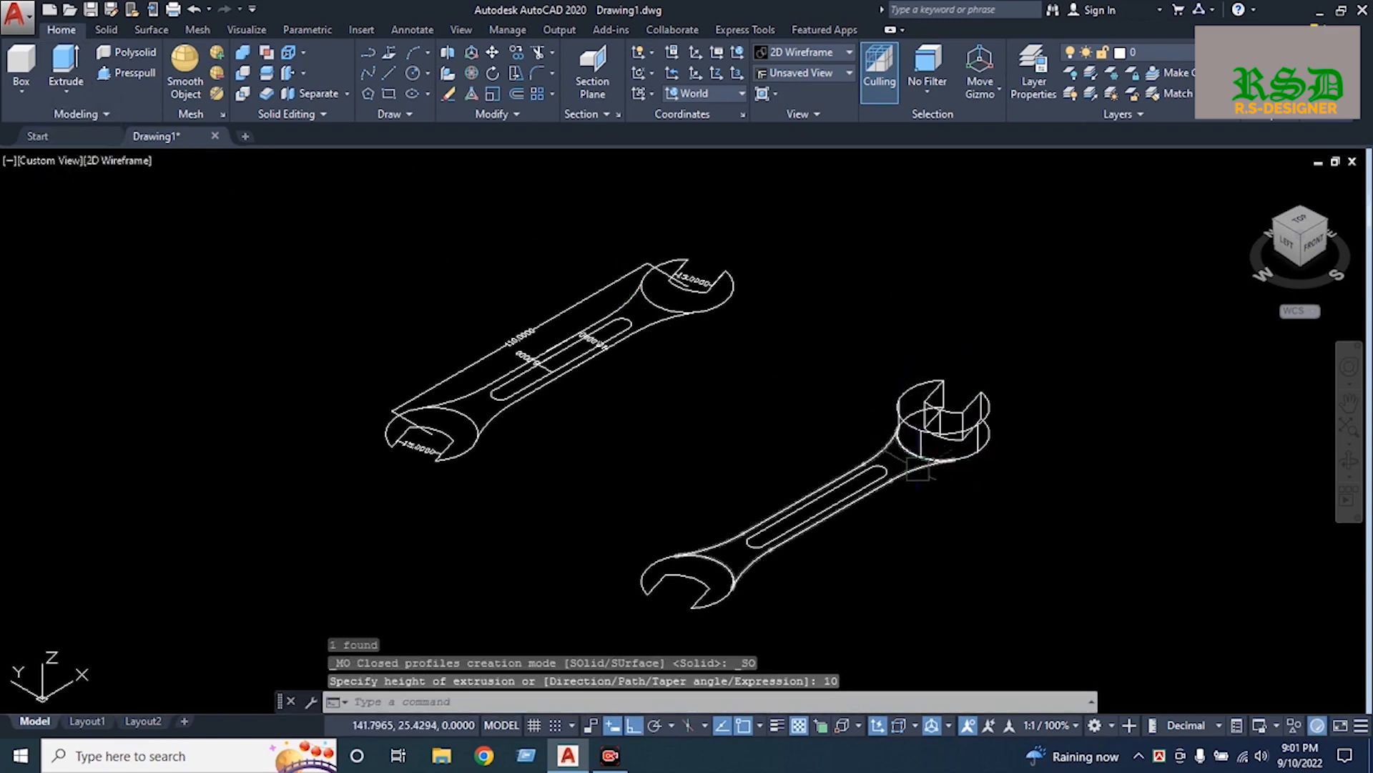
Extrude the shank's slot polyline to a height of 4
left_click(855, 472)
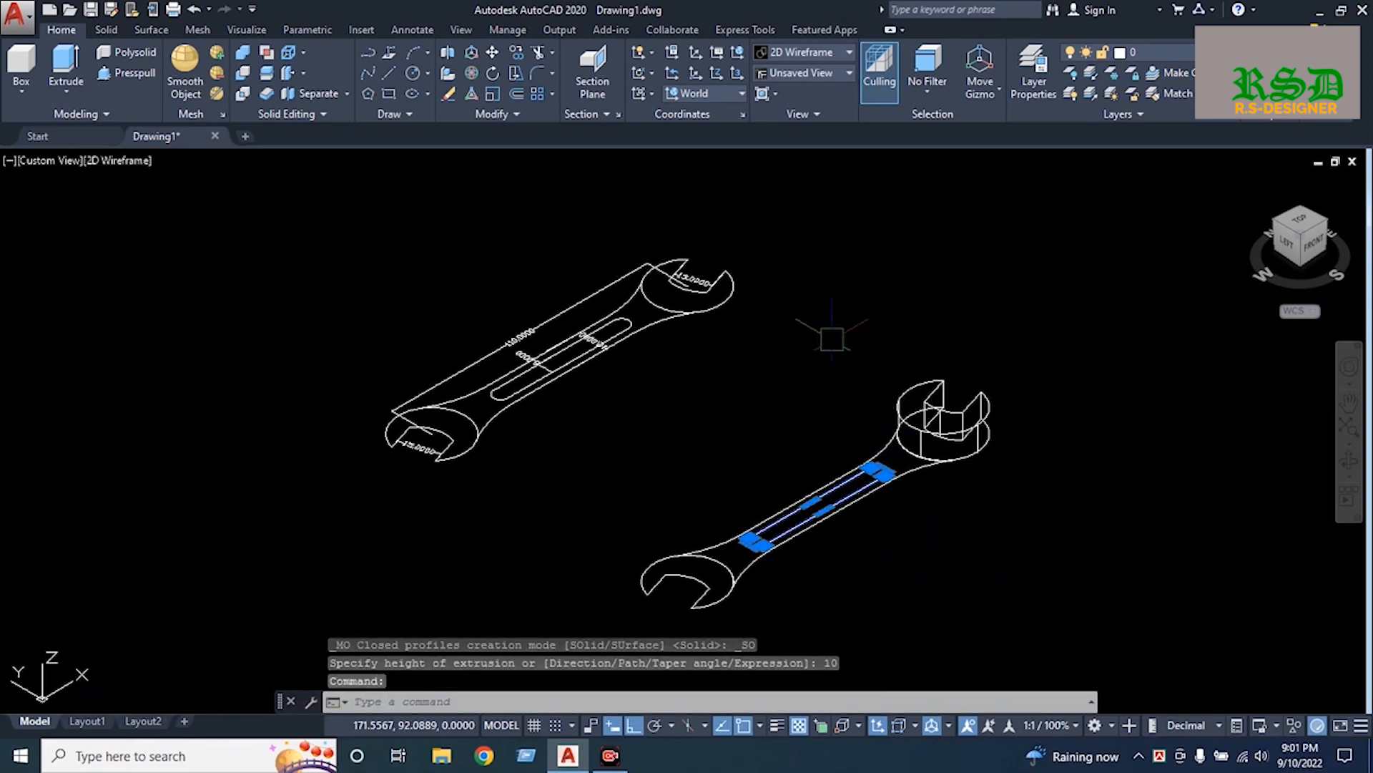
type("ext")
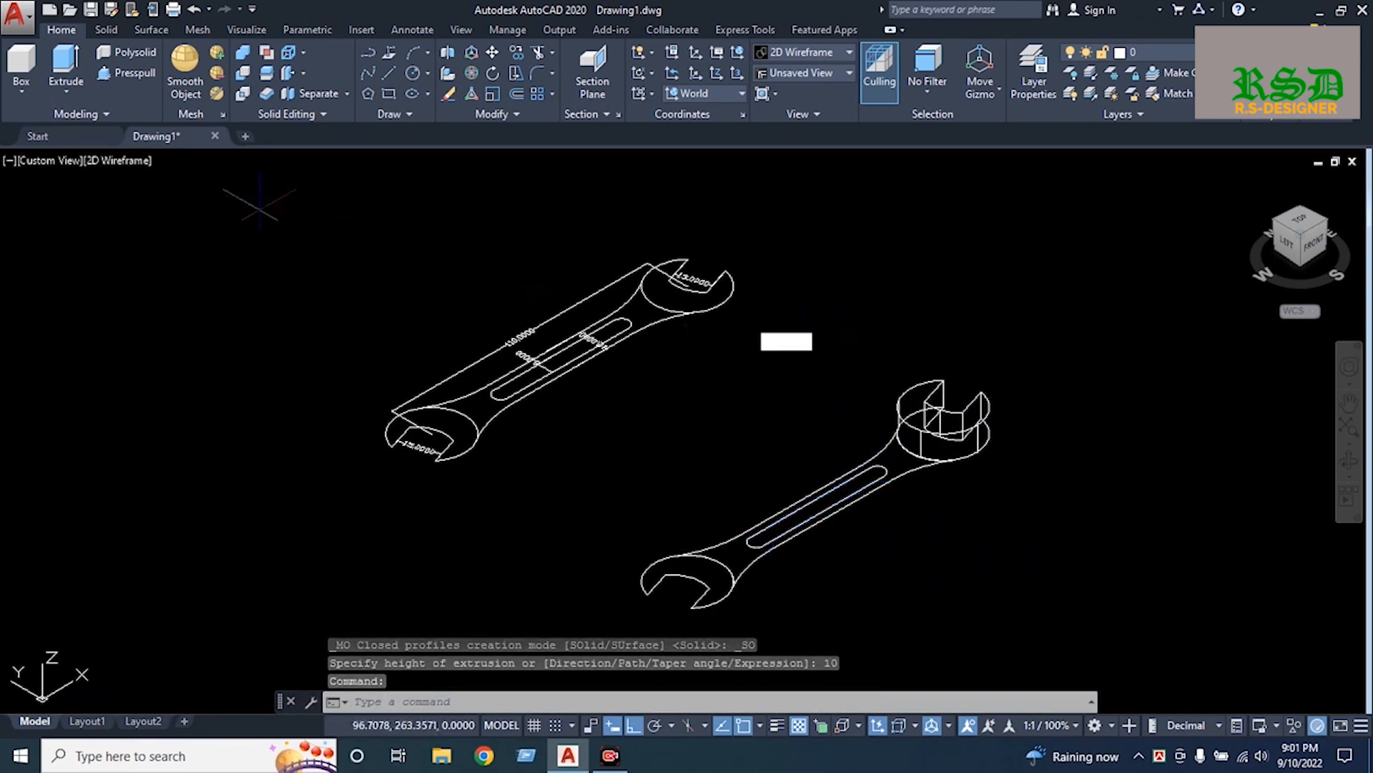
key("Return")
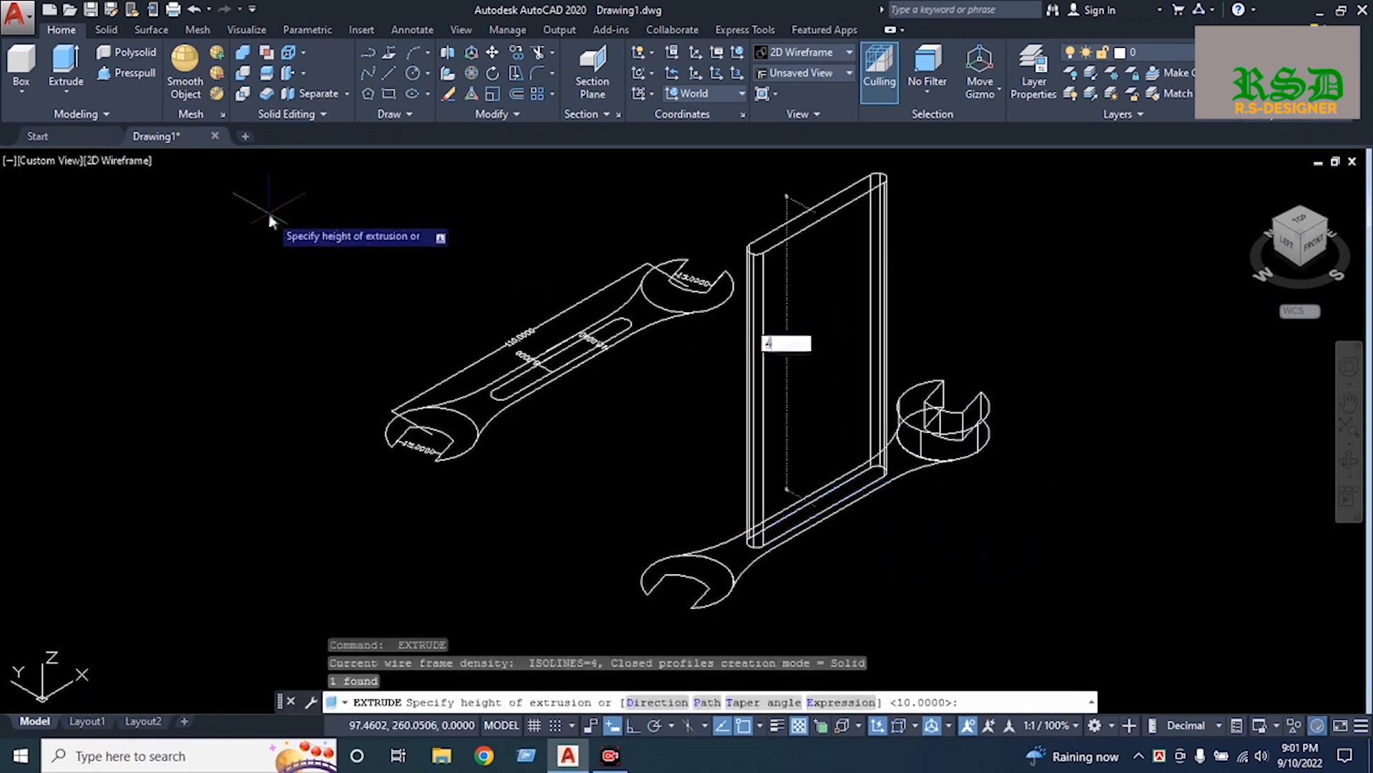
type("4")
key("Return")
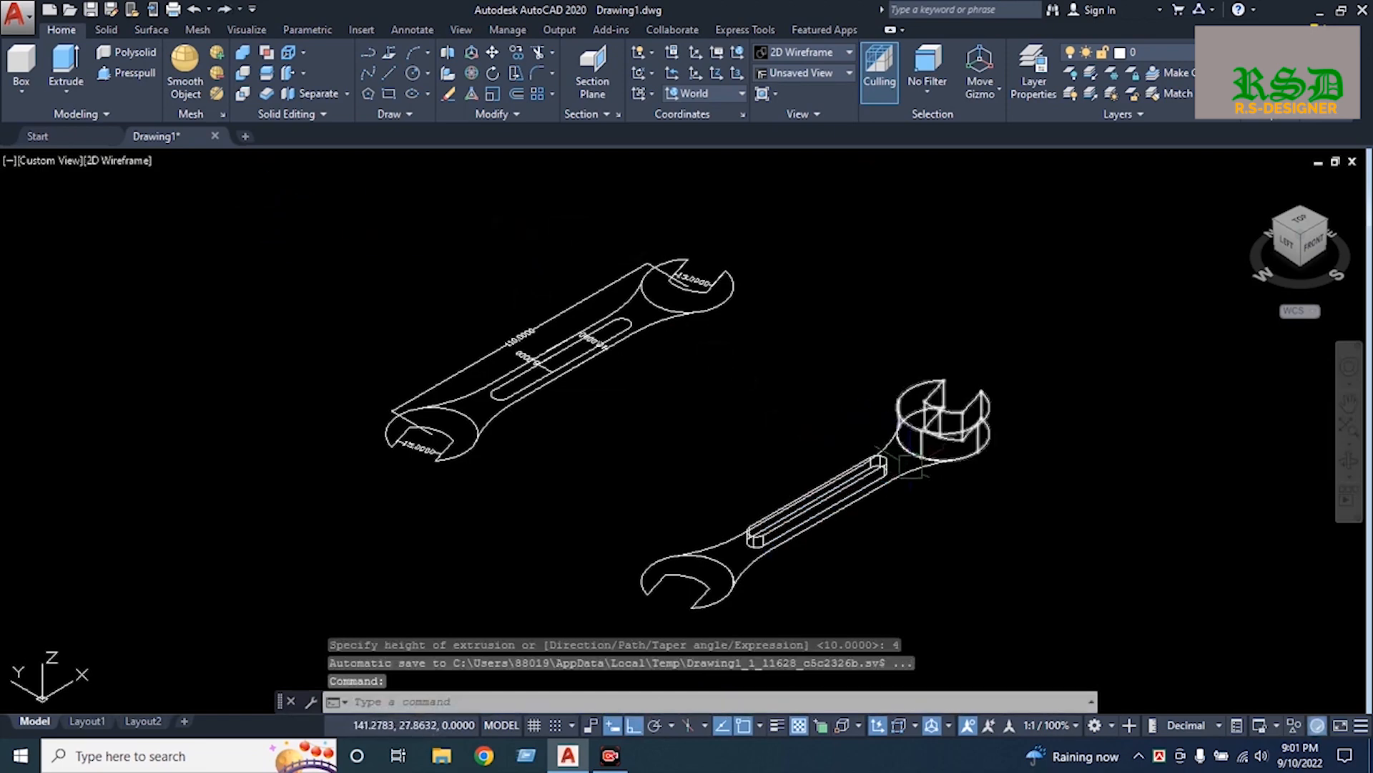
Extrude the shank's outer polyline to a height of 6
left_click(881, 452)
key("Return")
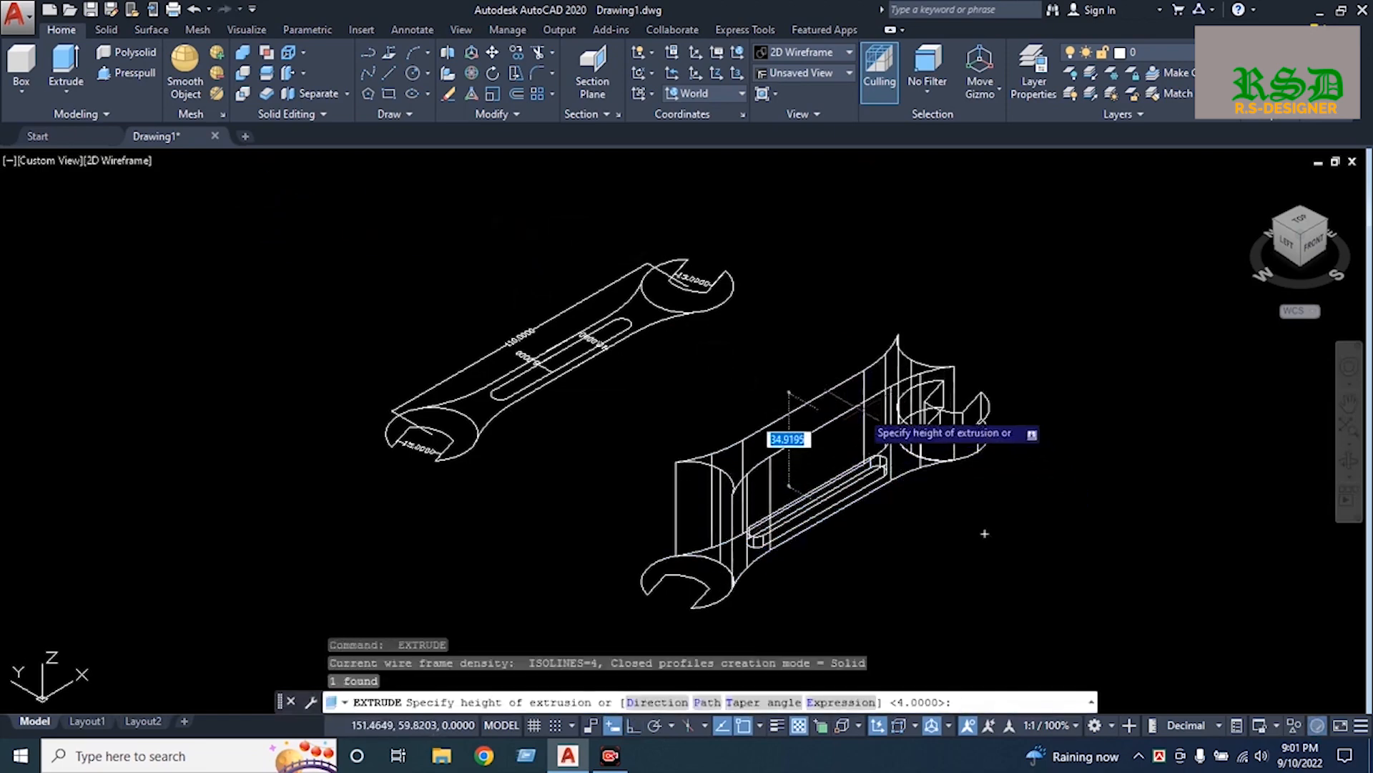
type("6")
key("Return")
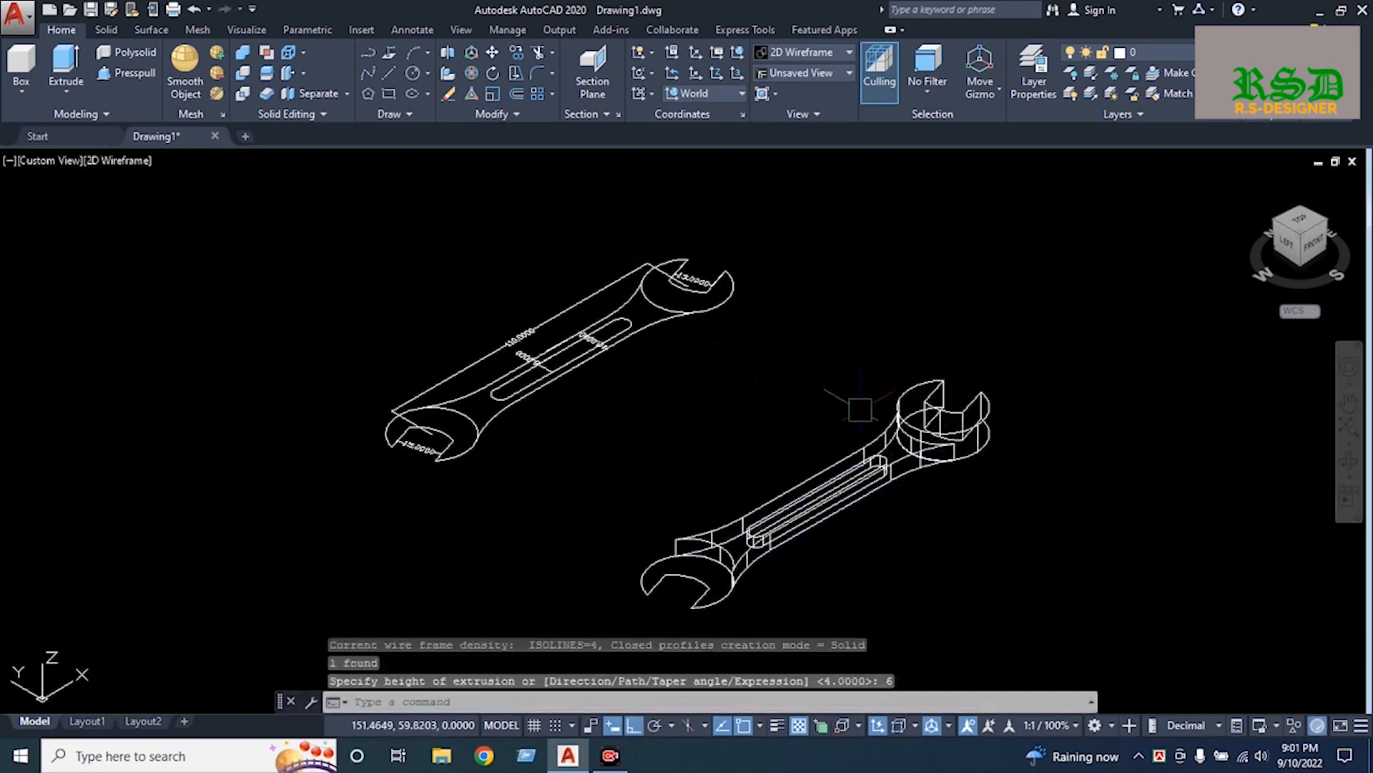
Extrude the left jaw head's polyline on the undimensioned spanner to a height of 10
left_click(721, 595)
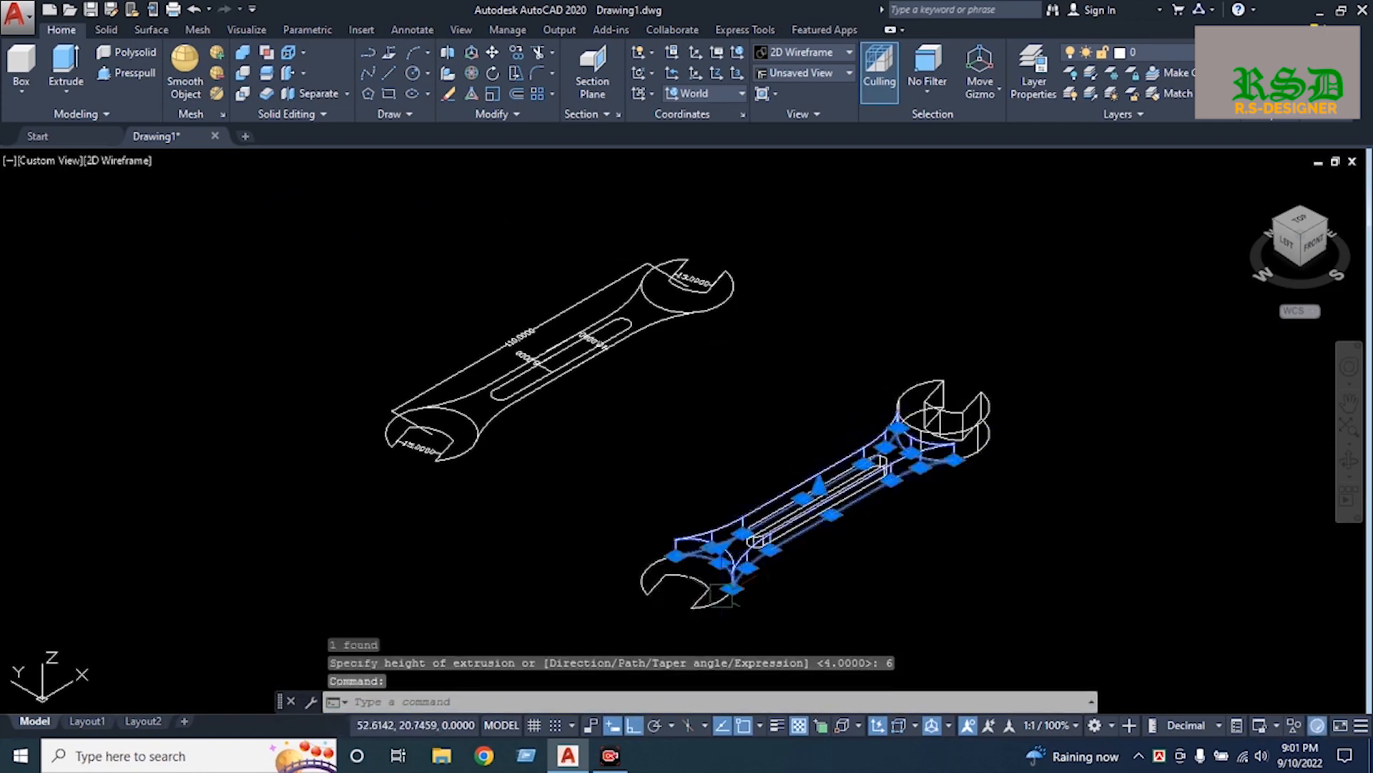
key("Escape")
left_click(710, 607)
mouse_move(711, 608)
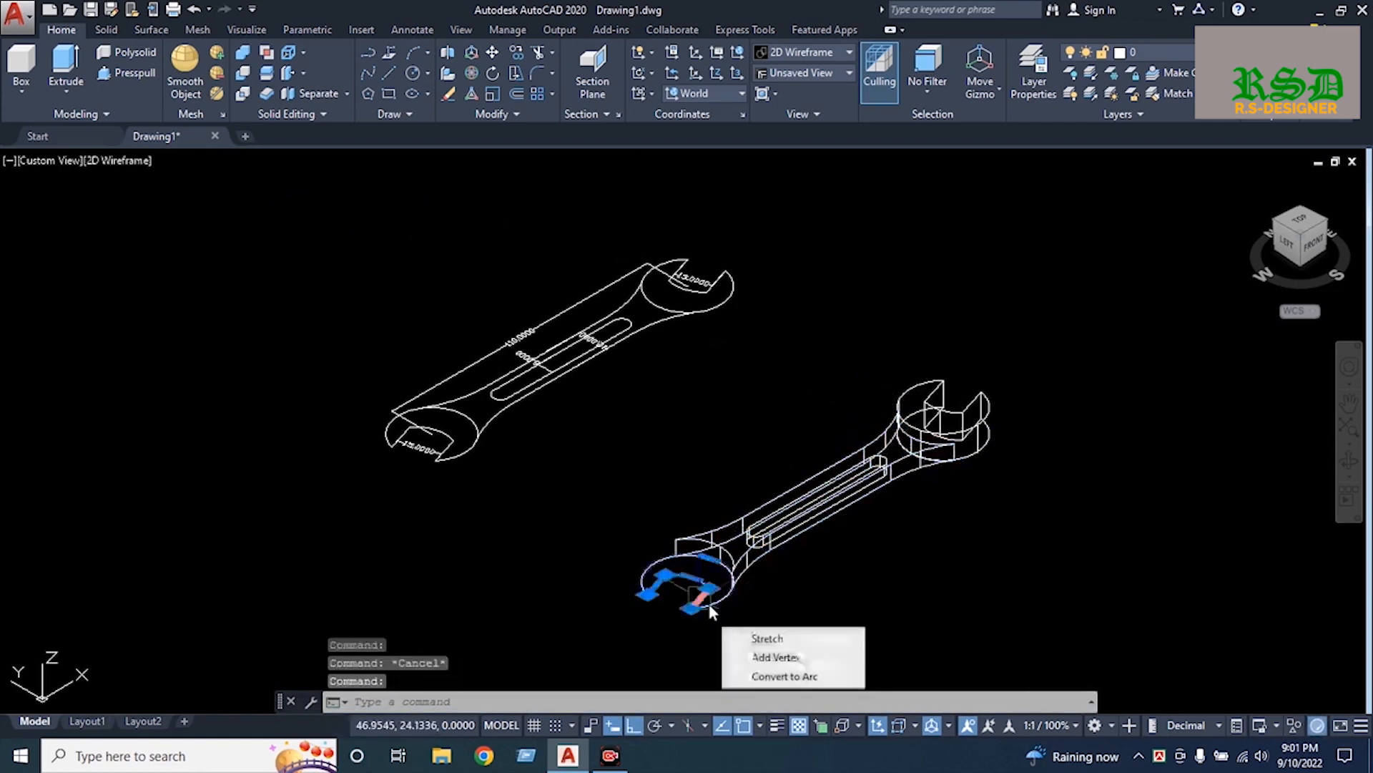
key("space")
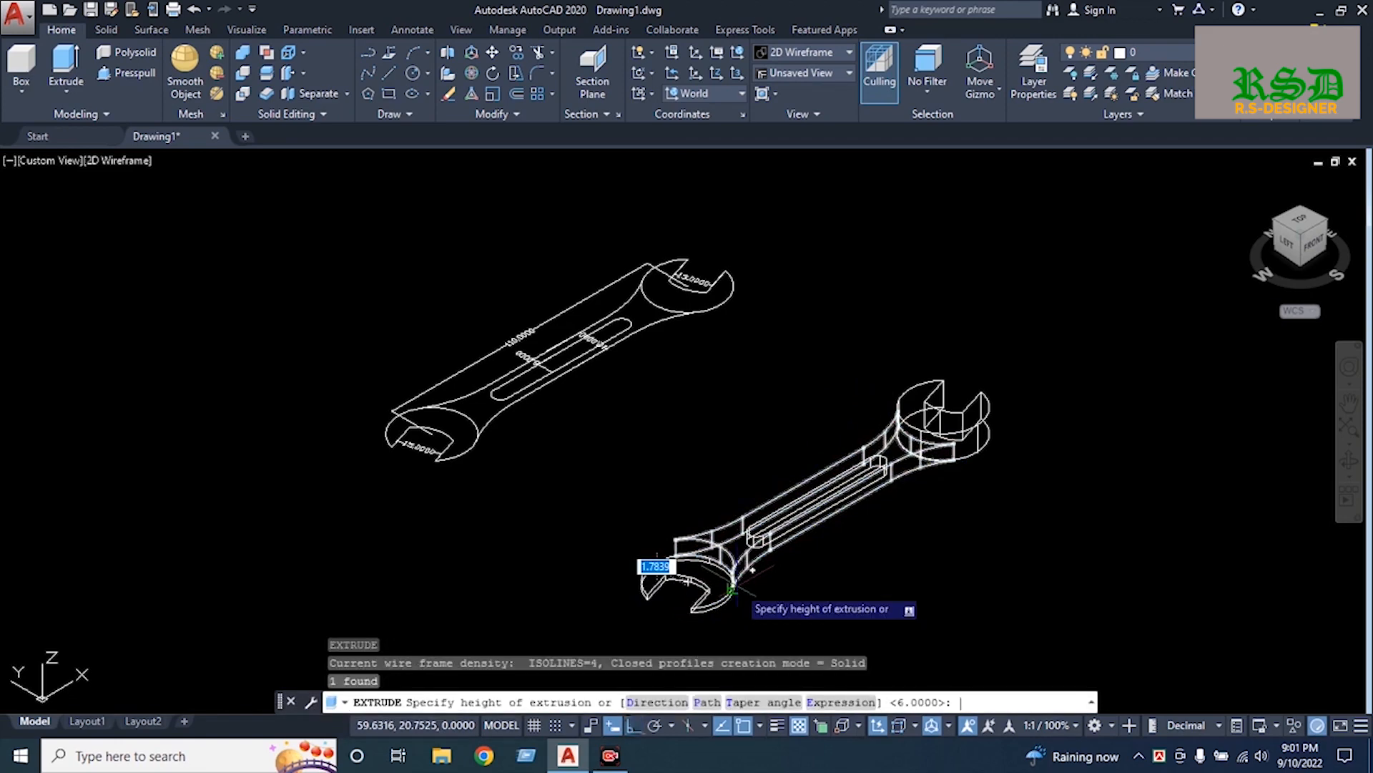
type("10")
key("Return")
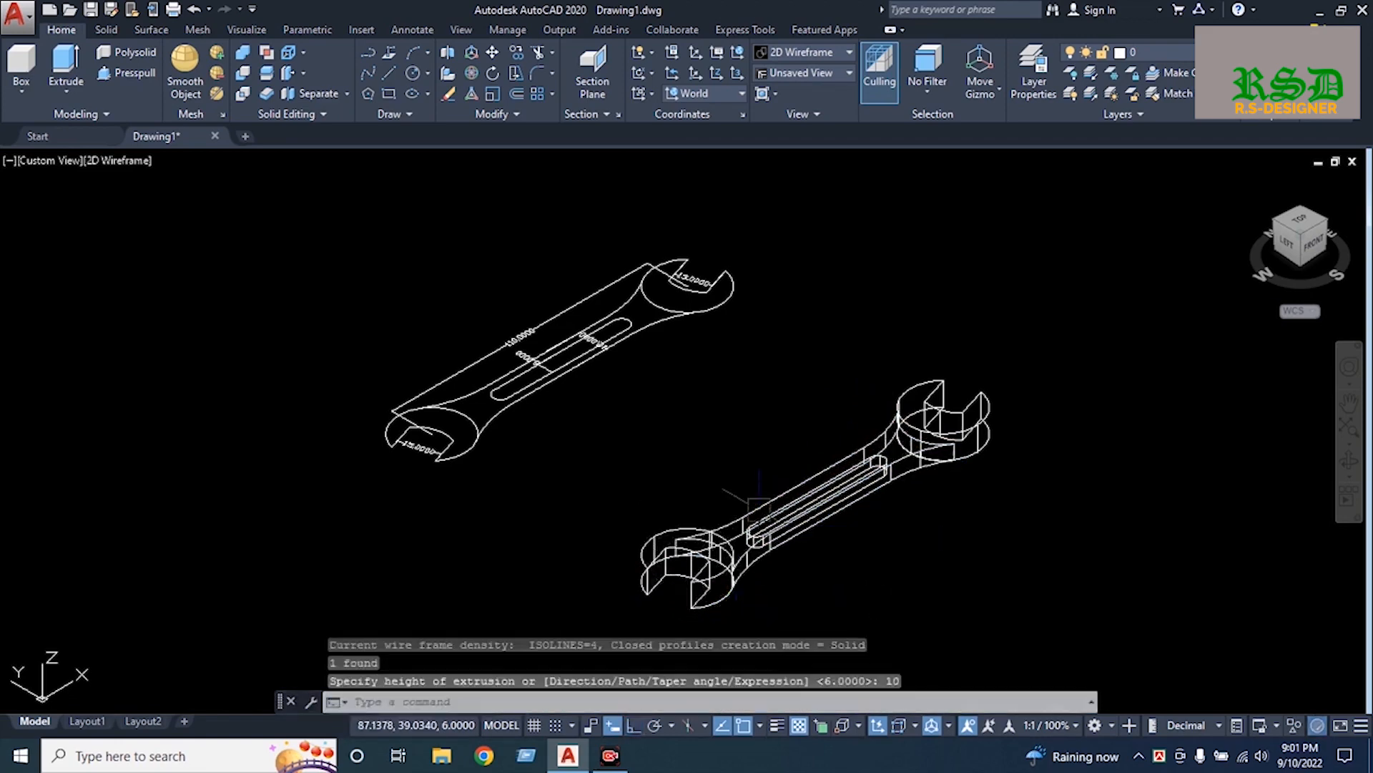
Switch the visual style from the wireframe display to Realistic and look closely at the shank
type("v")
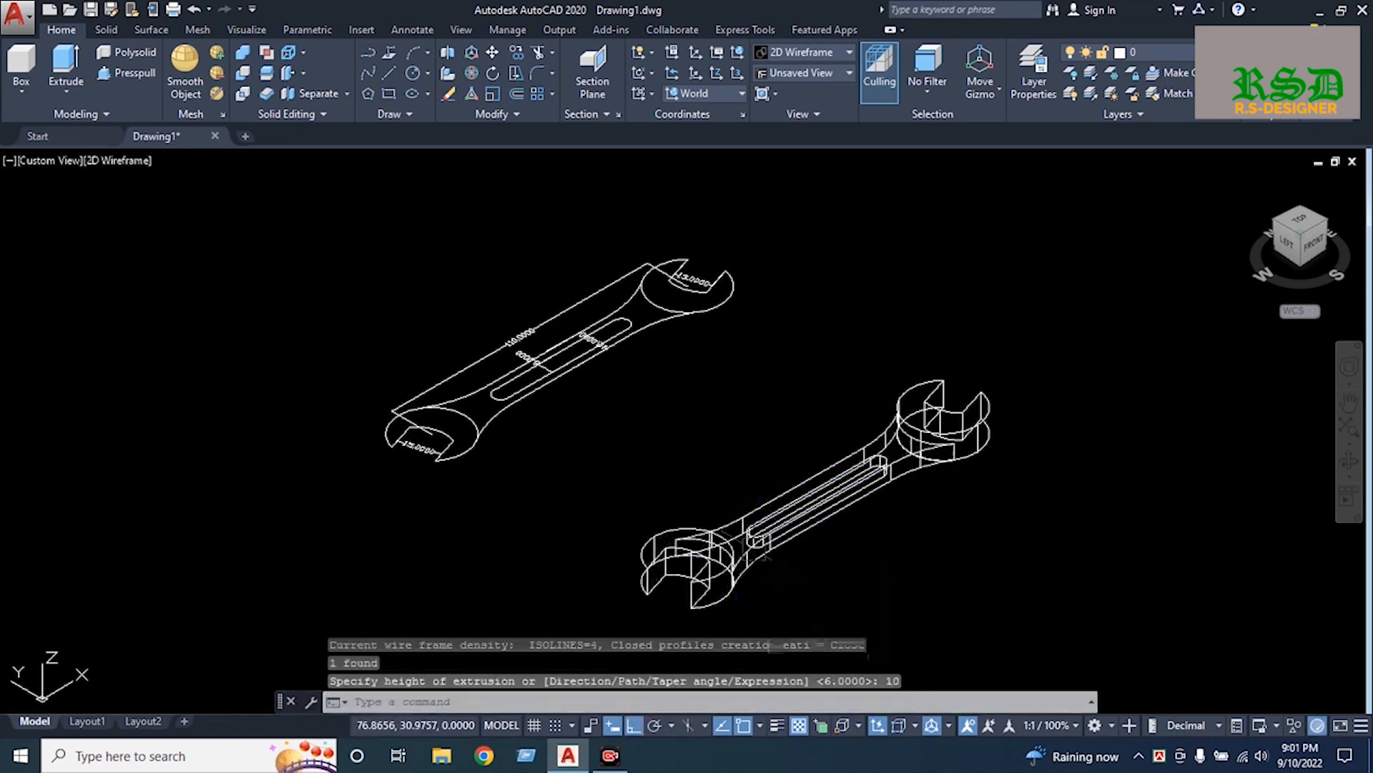
key("Return")
key("Escape")
type("vs")
key("Return")
type("r")
key("Return")
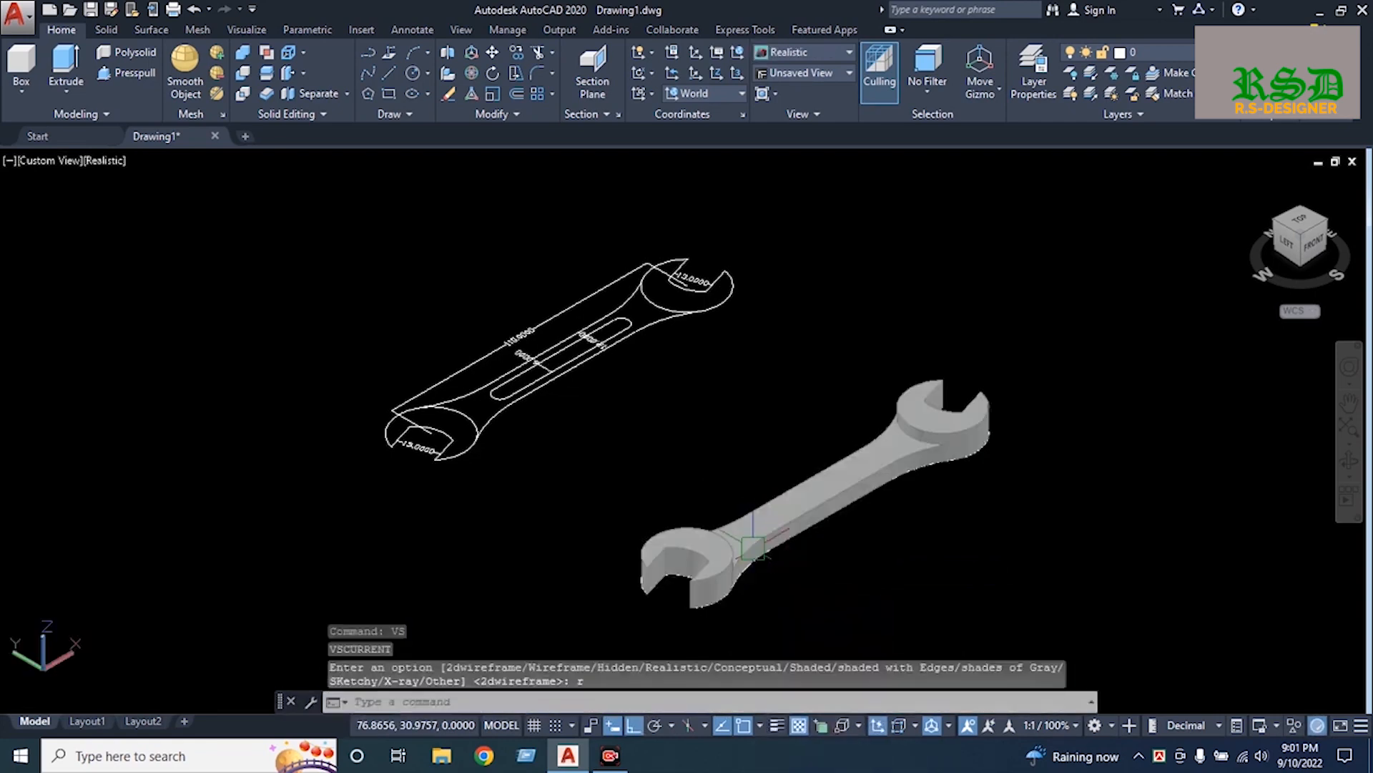
scroll(823, 484, "up", 5)
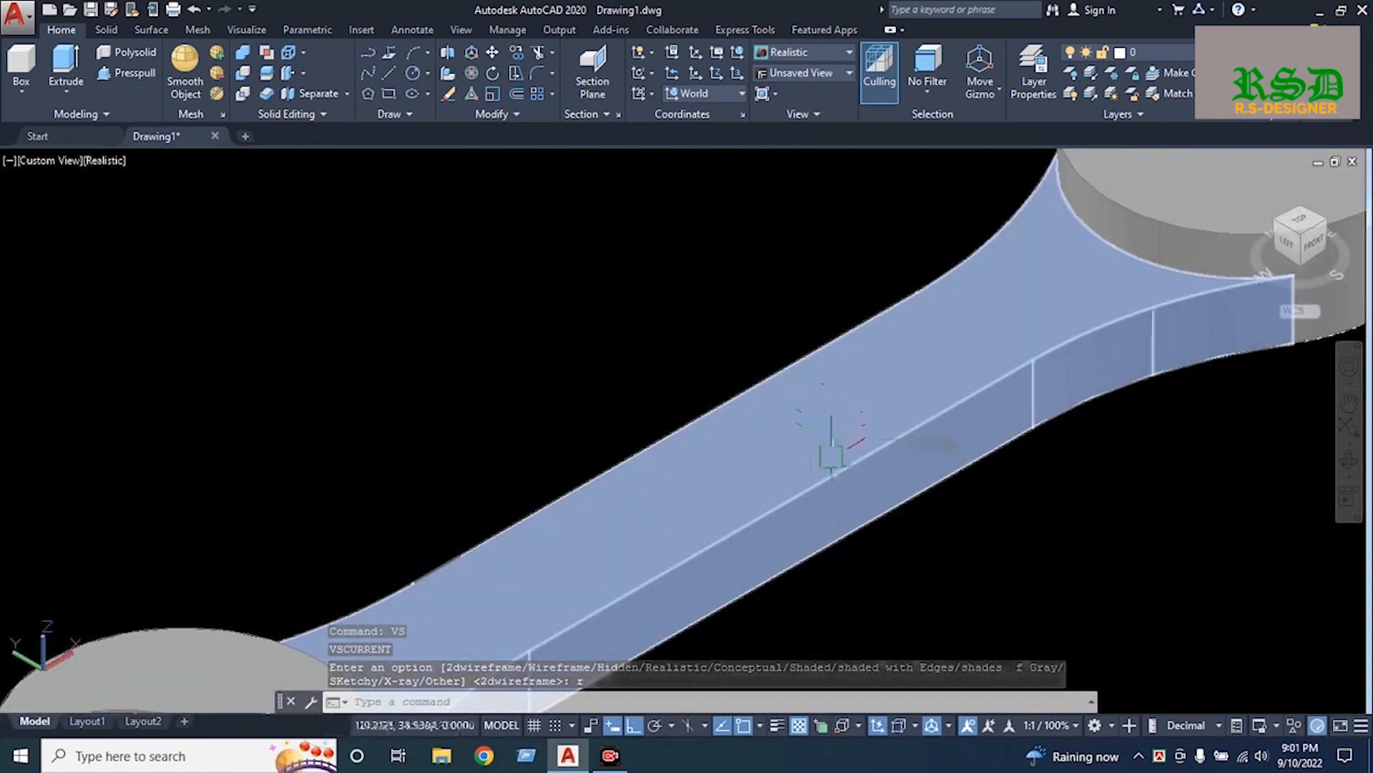
Undo the visual style change and the last two extrusions, those of the left jaw head and the shank's outer polyline
key("ctrl+z")
key("ctrl+z")
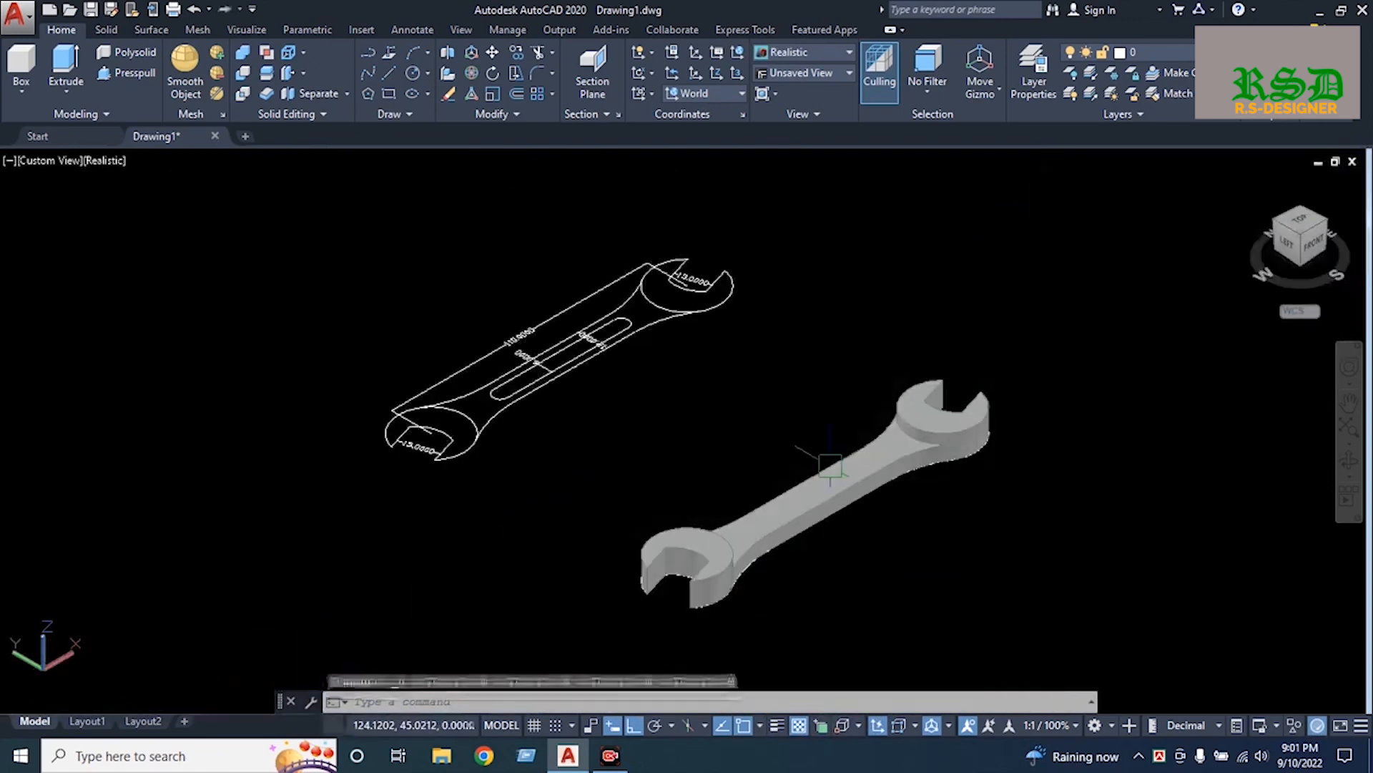
key("ctrl+z")
key("ctrl+z")
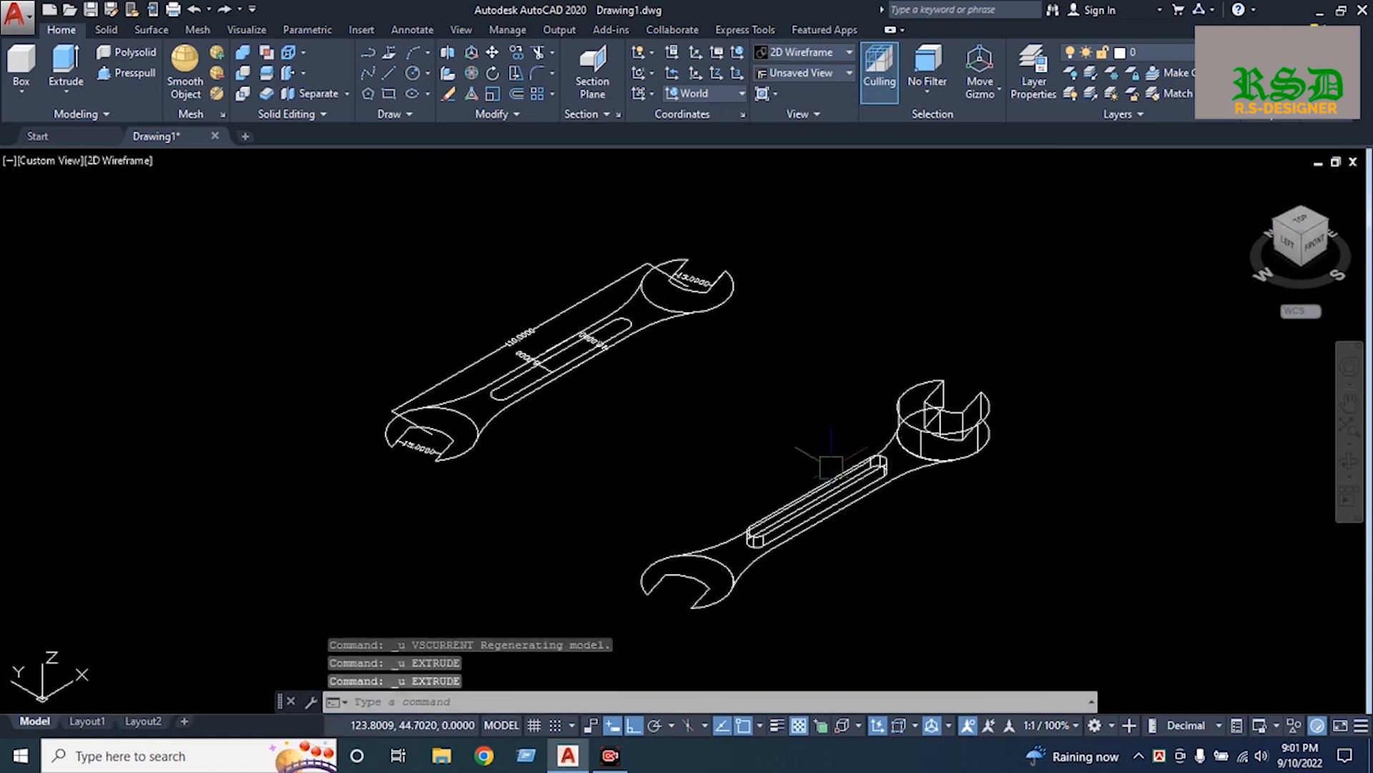
Set the visual style to Realistic with the shank's outline and left jaw head still unextruded
type("ve")
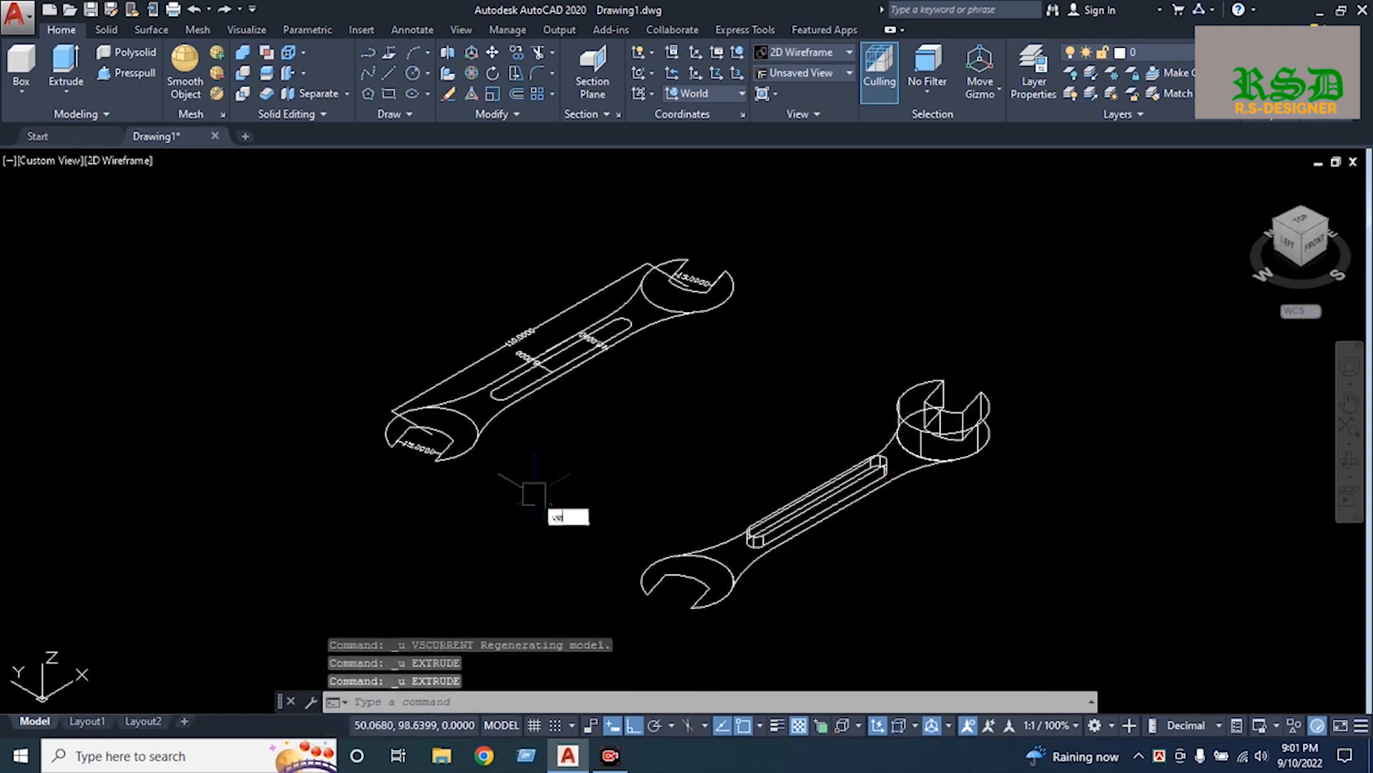
key("Return")
type("r")
key("Return")
key("Escape")
type("vs")
key("Return")
type("r")
key("Return")
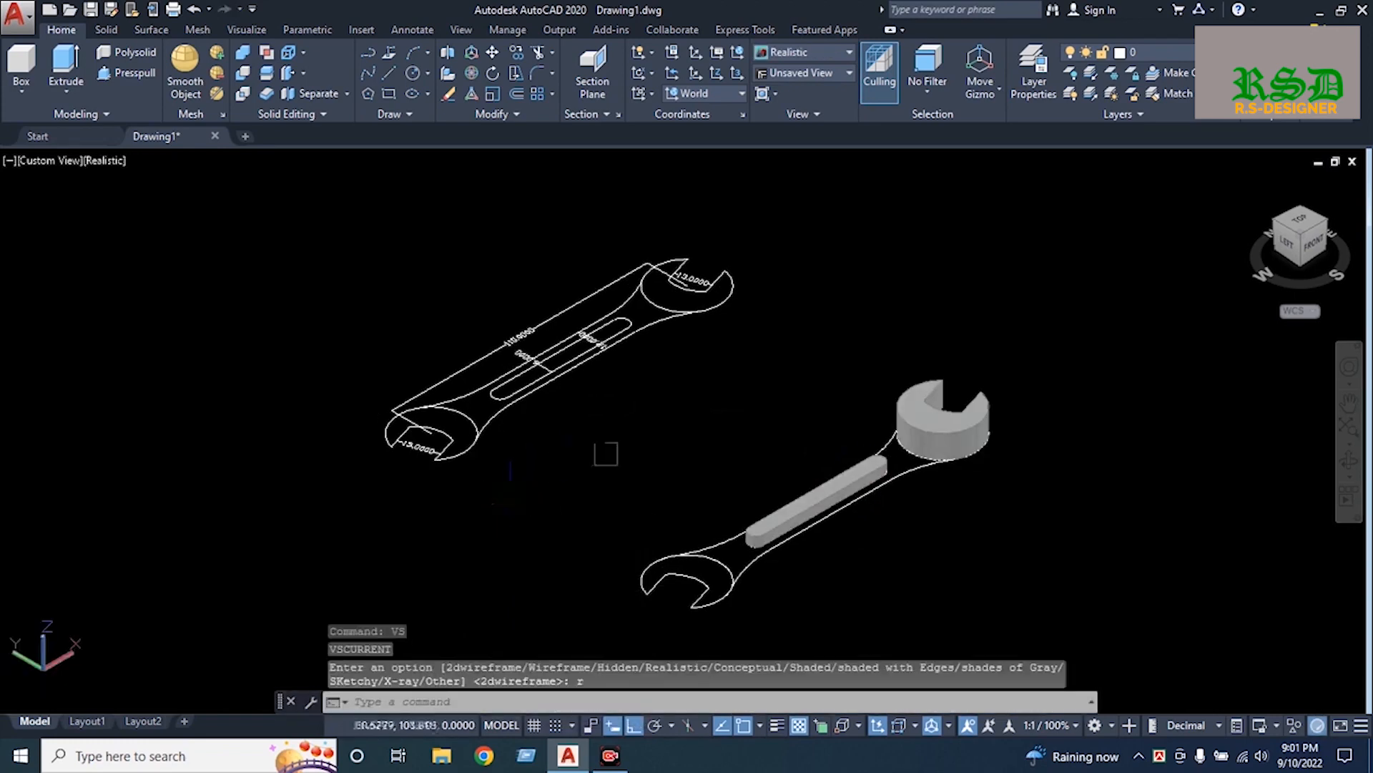
Presspull the bounded shank area between its outer outline and the slot to a height of 6
scroll(886, 468, "up", 2)
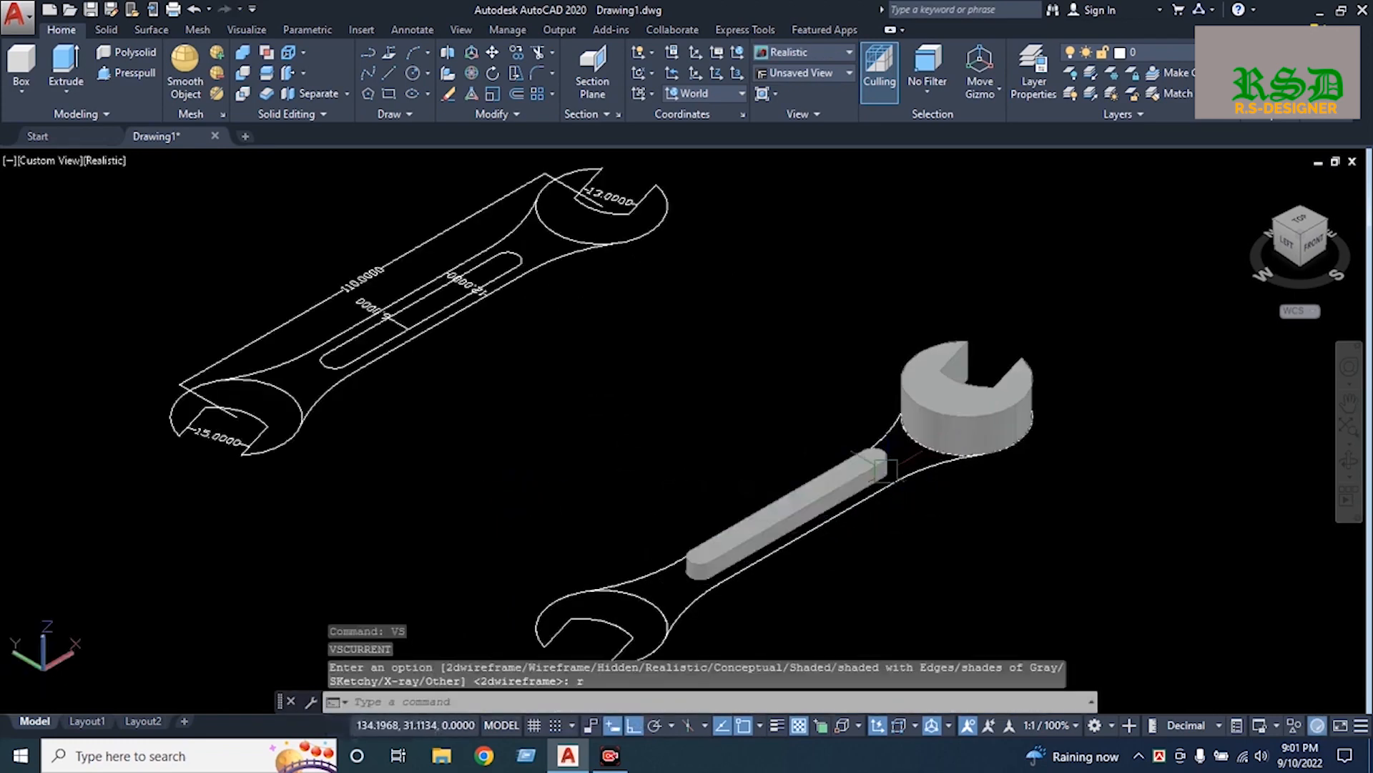
left_click(126, 72)
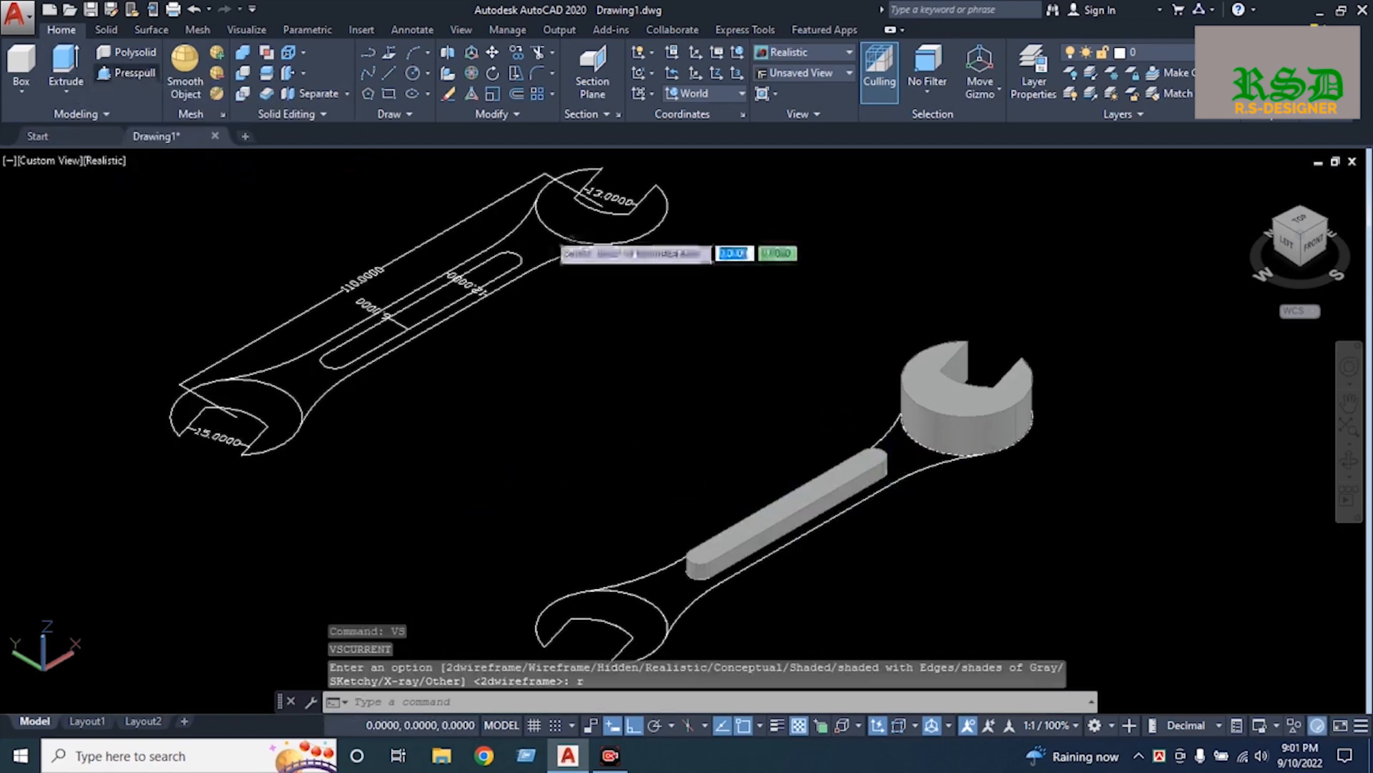
left_click(907, 449)
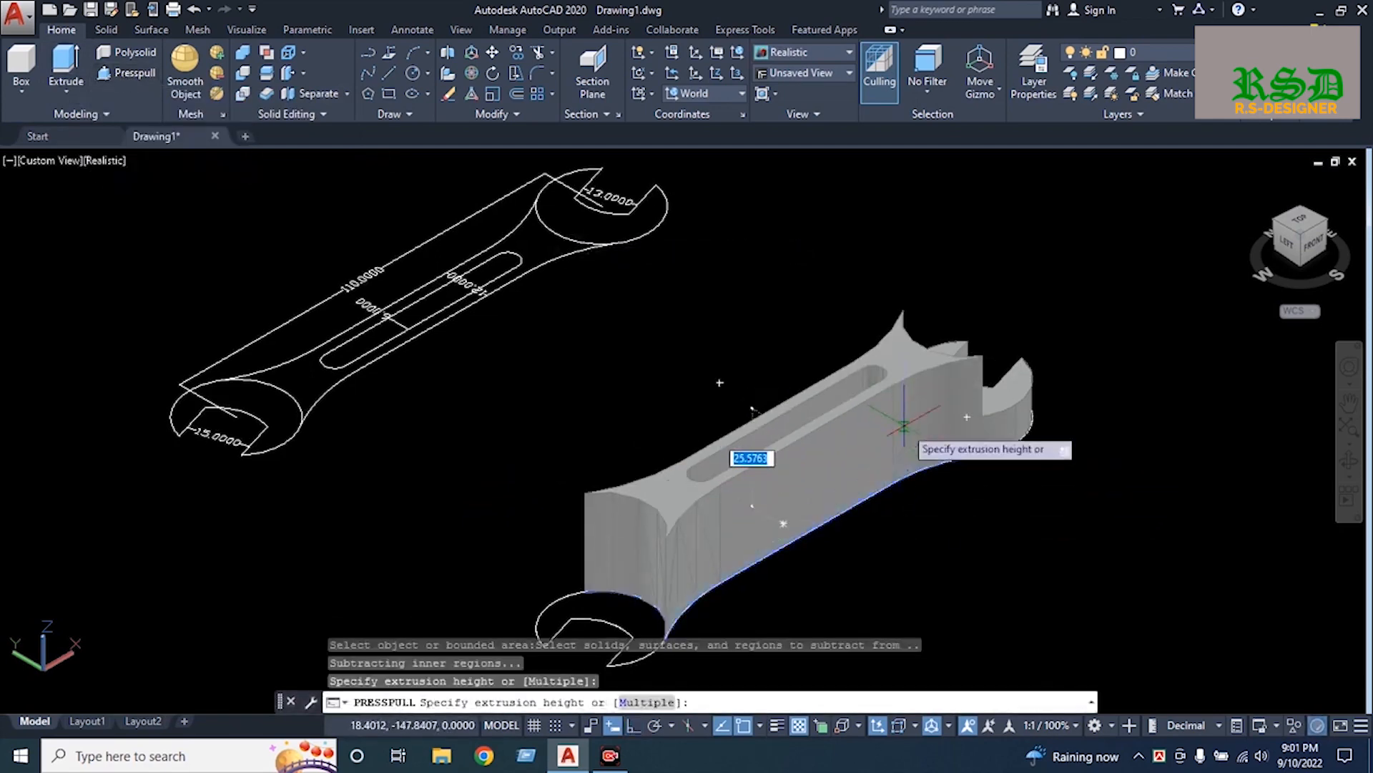
type("6")
key("Return")
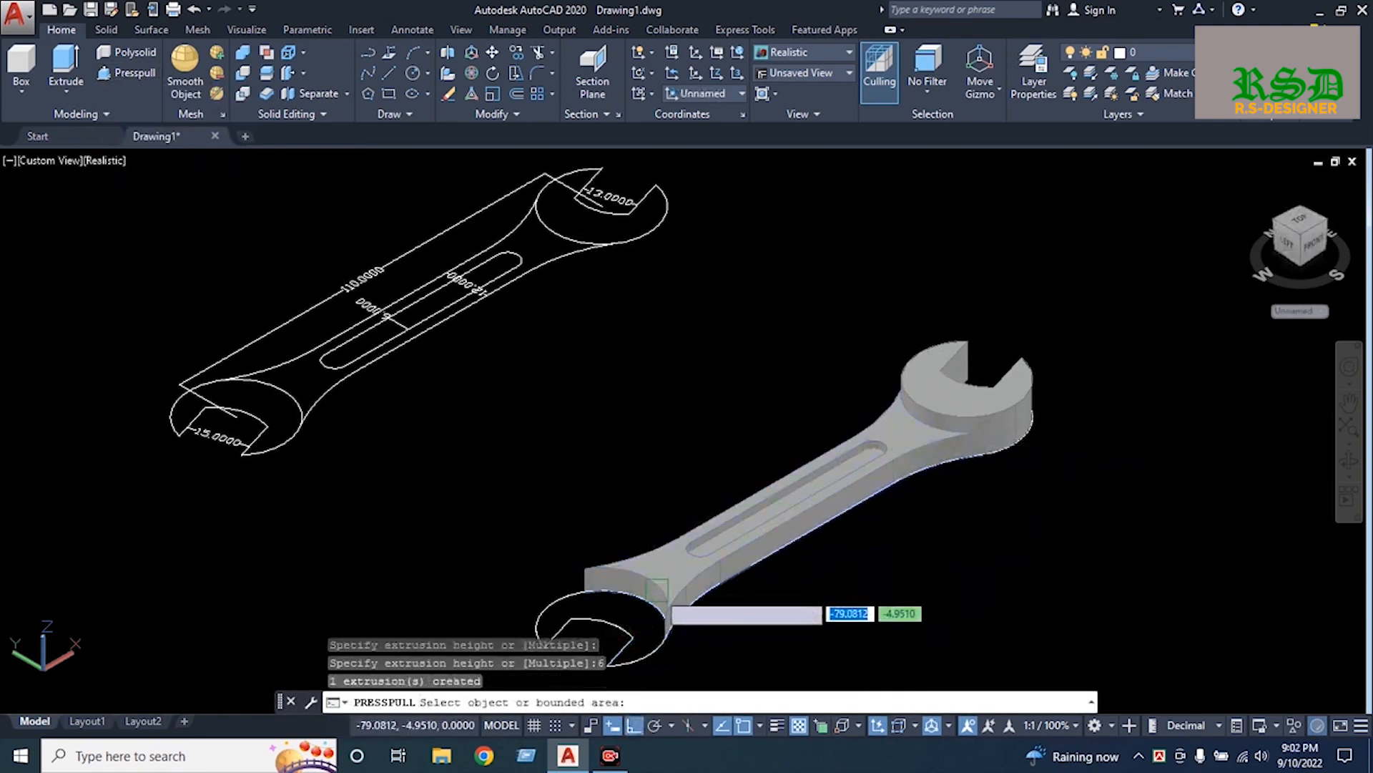
key("Return")
Extrude the left jaw head's polyline to a height of 10 beside the presspulled shank
left_click(629, 641)
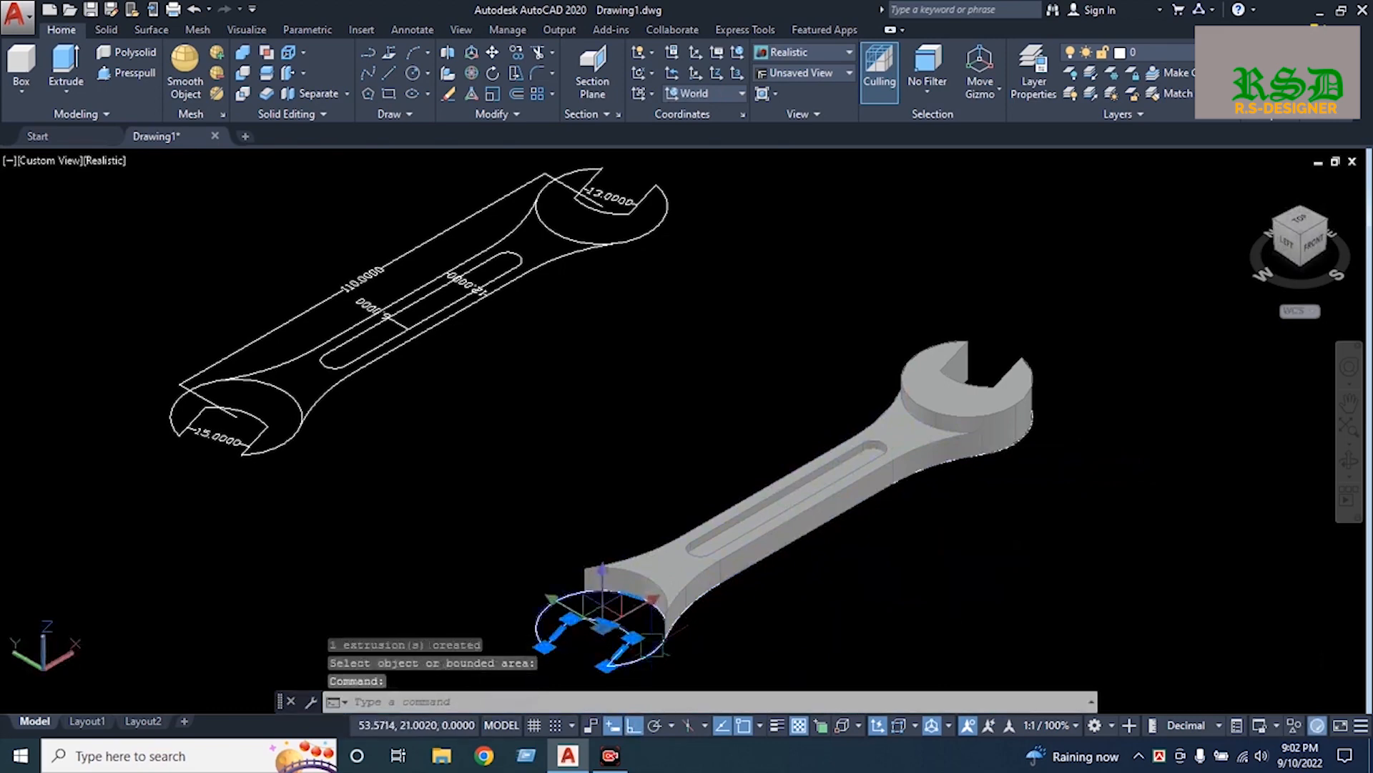
type("ex")
key("Return")
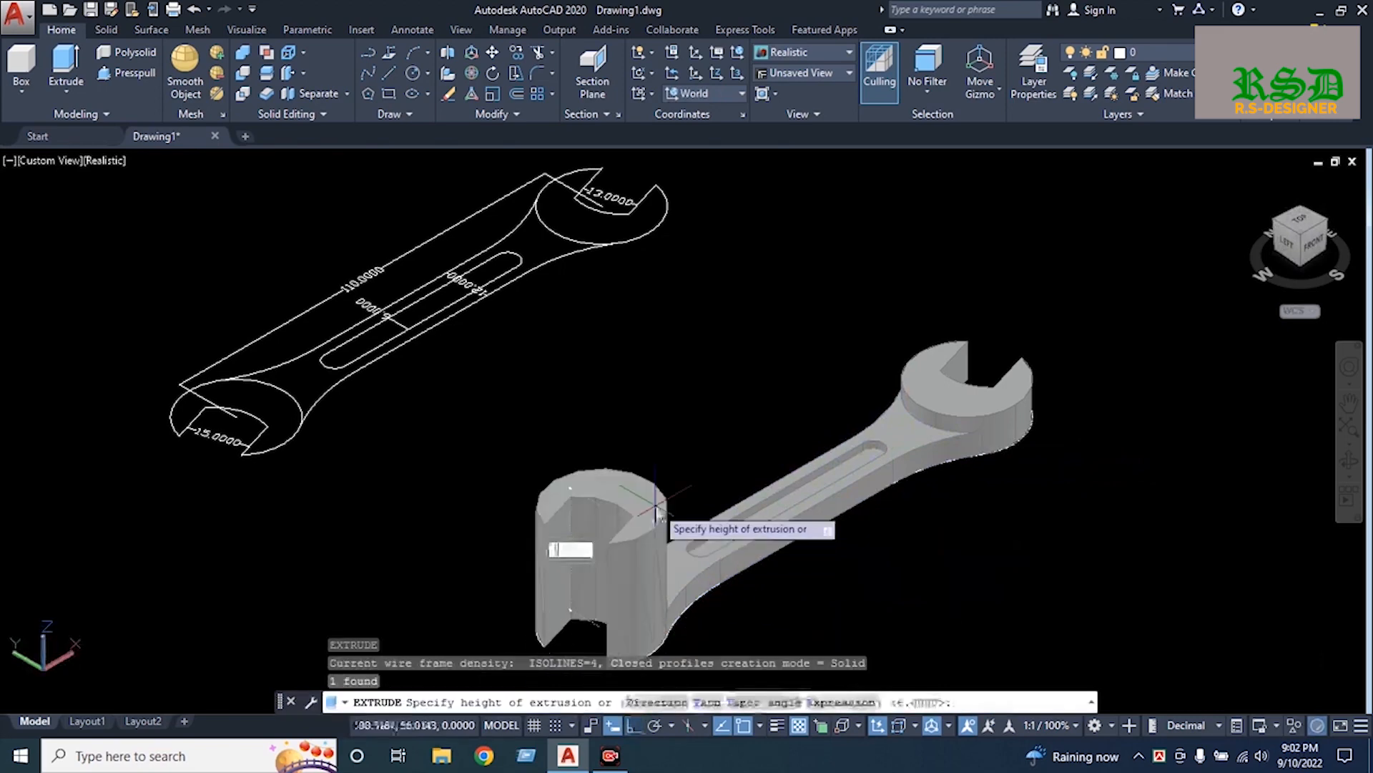
type("10")
key("Return")
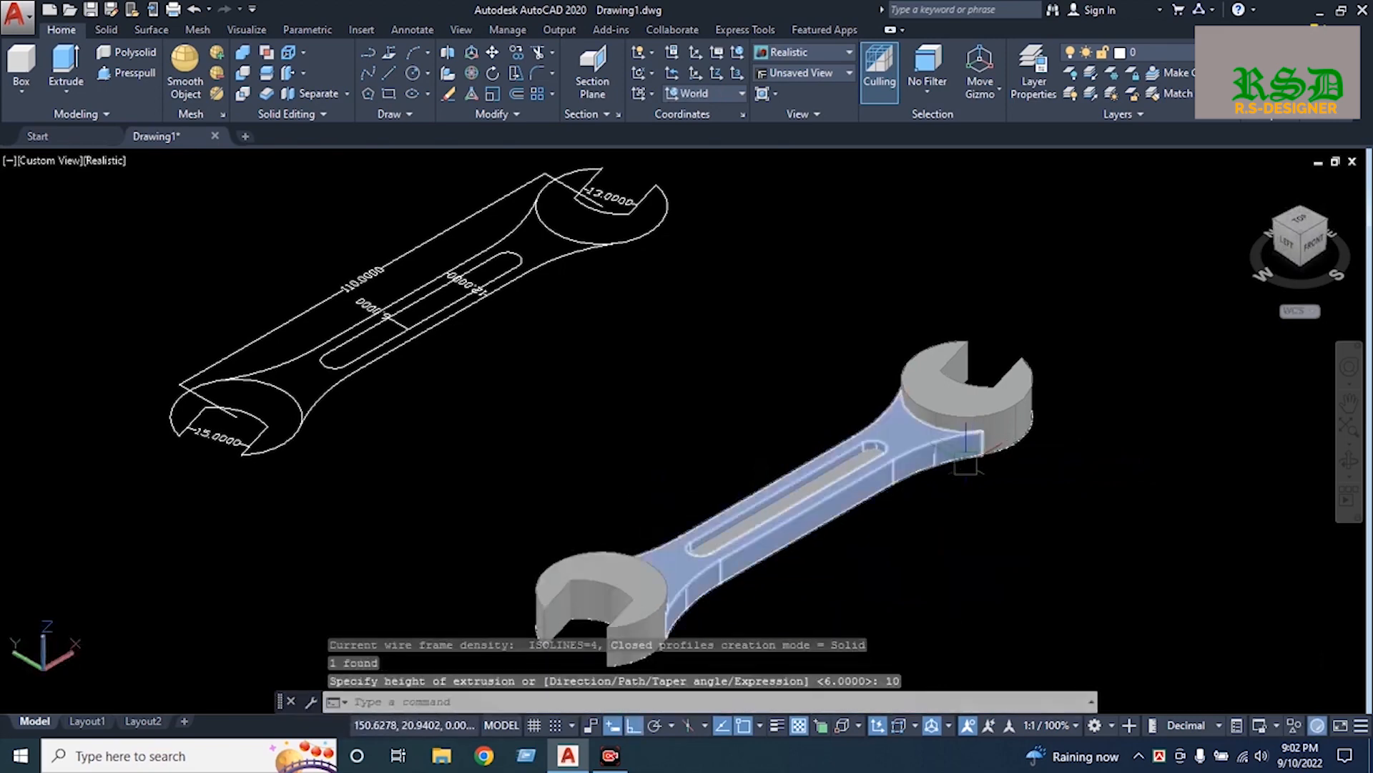
Move the solid inside the shank's slot up by 1 along the Z axis
scroll(872, 454, "up", 5)
left_click(846, 471)
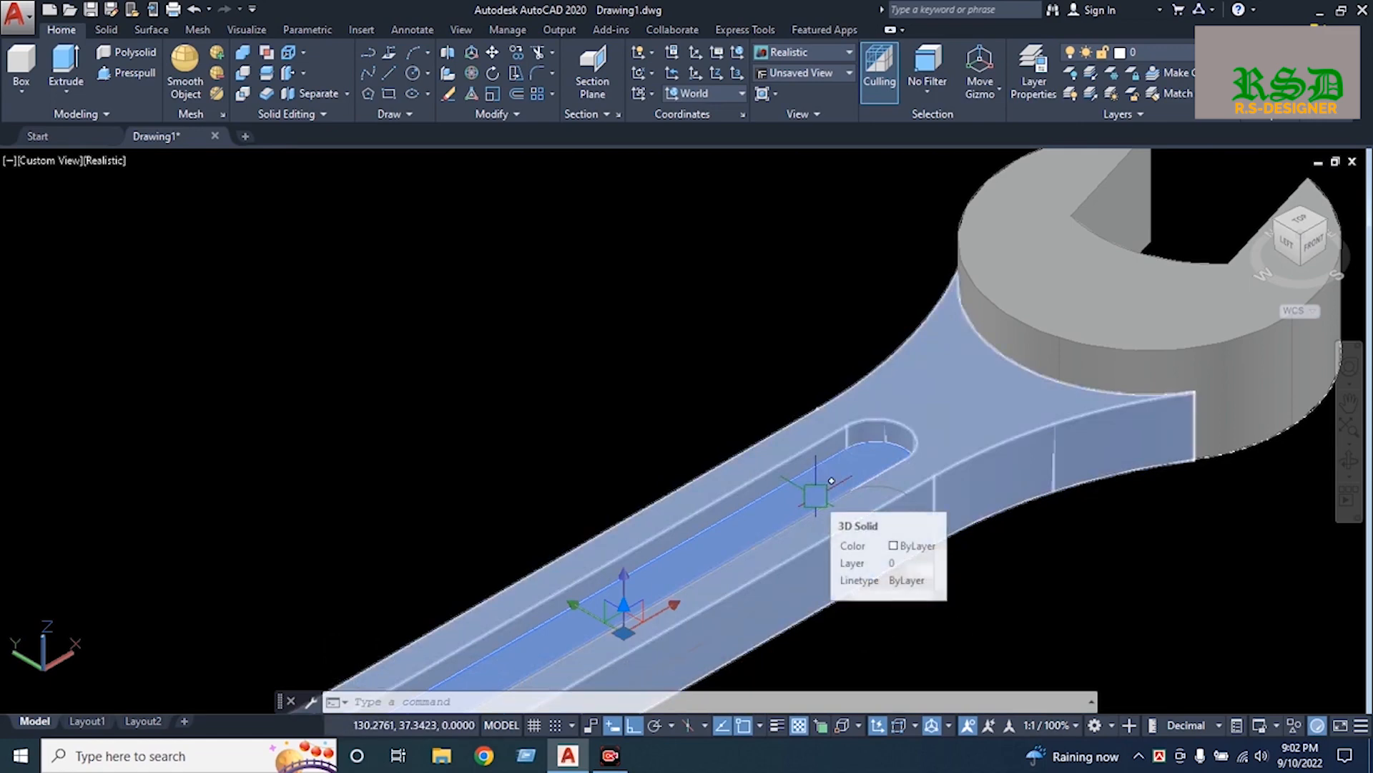
type("M")
key("Return")
left_click(580, 390)
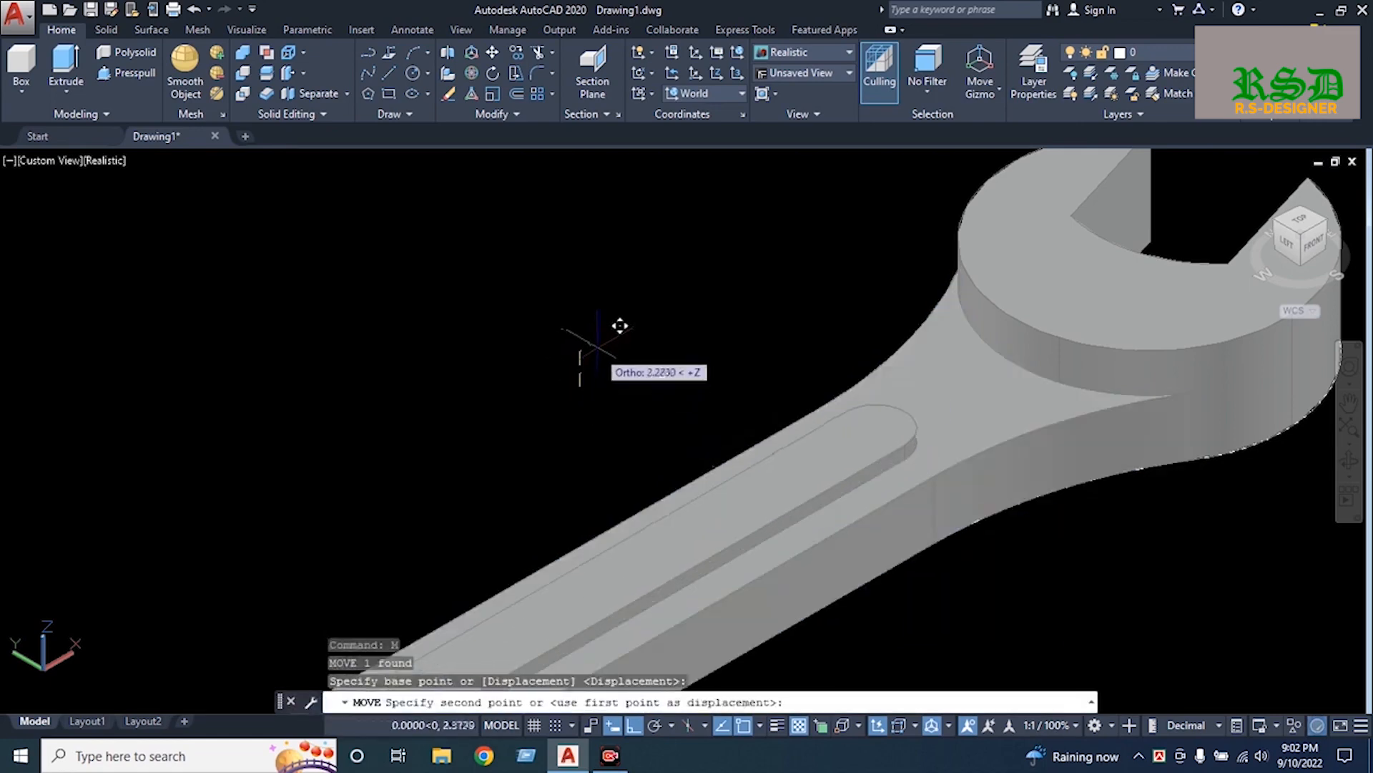
type("1")
key("Return")
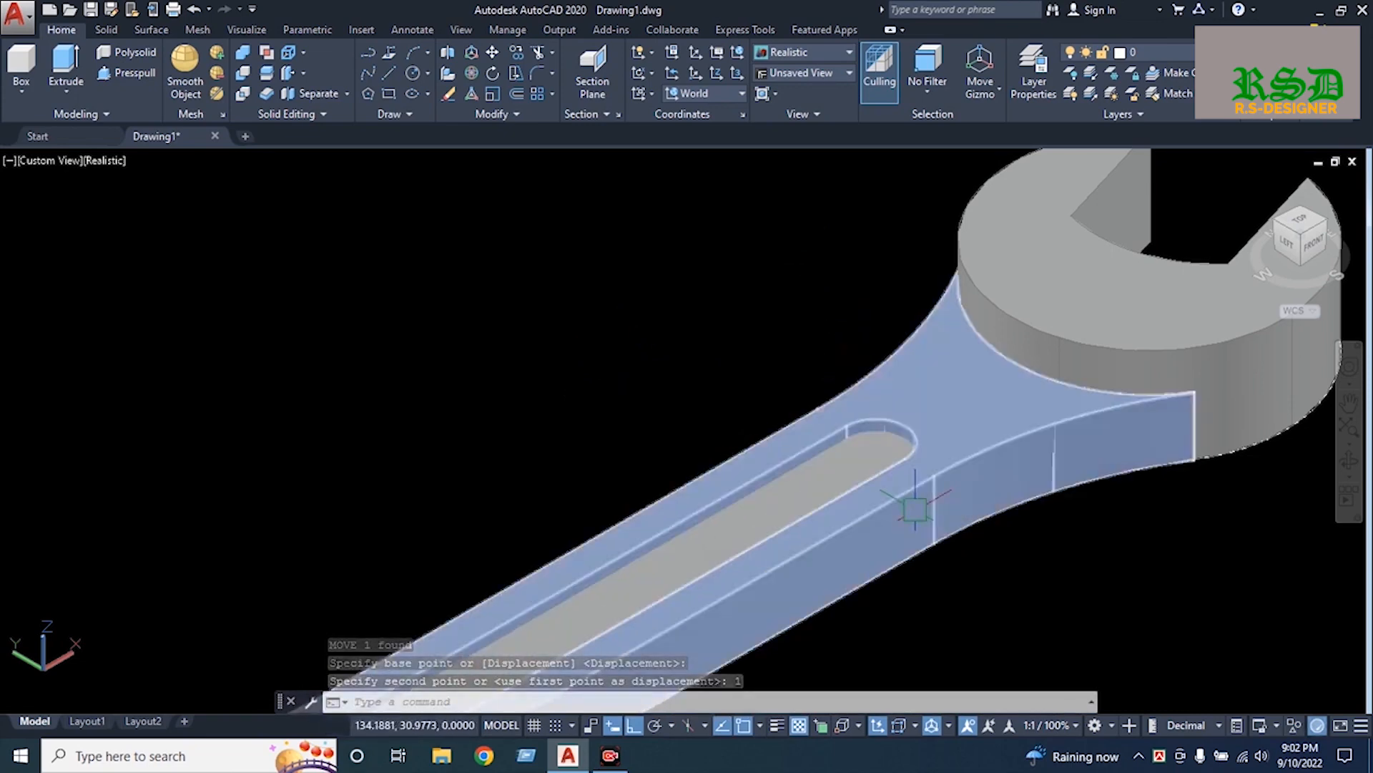
Union the shank solid with the solid inside its slot, selecting both with a crossing window
type("uni")
key("Return")
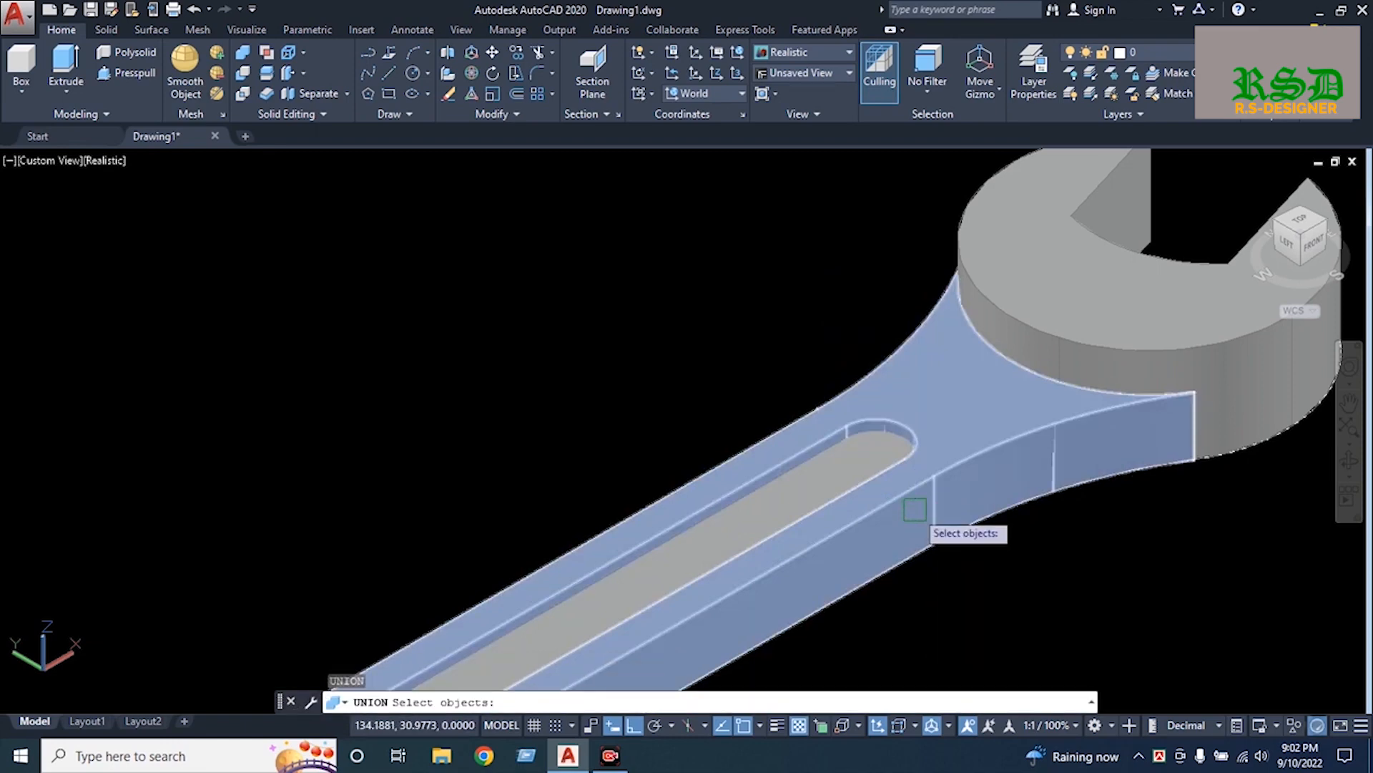
left_click(928, 568)
left_click(661, 430)
key("Return")
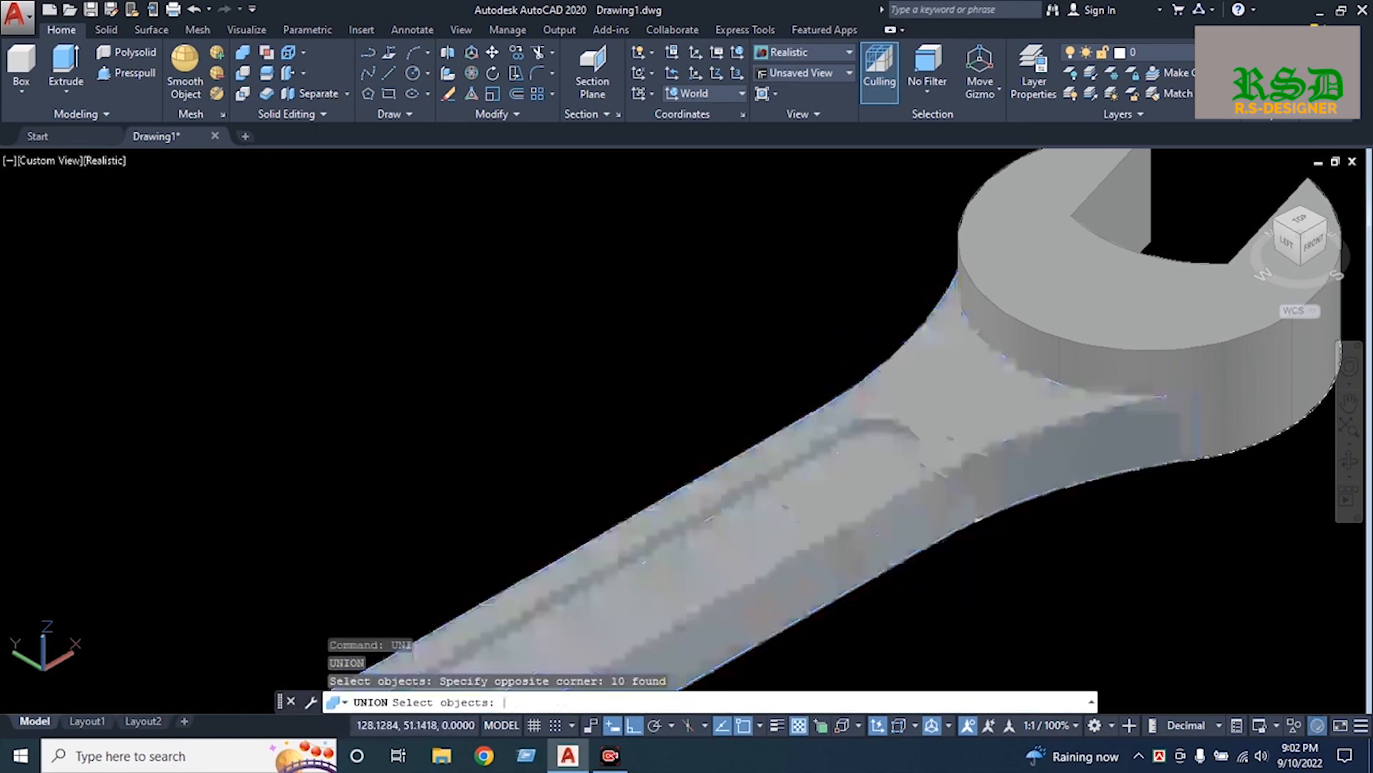
Examine the joined shank solid's position between the jaw heads from the side and return to the home view
left_click(908, 478)
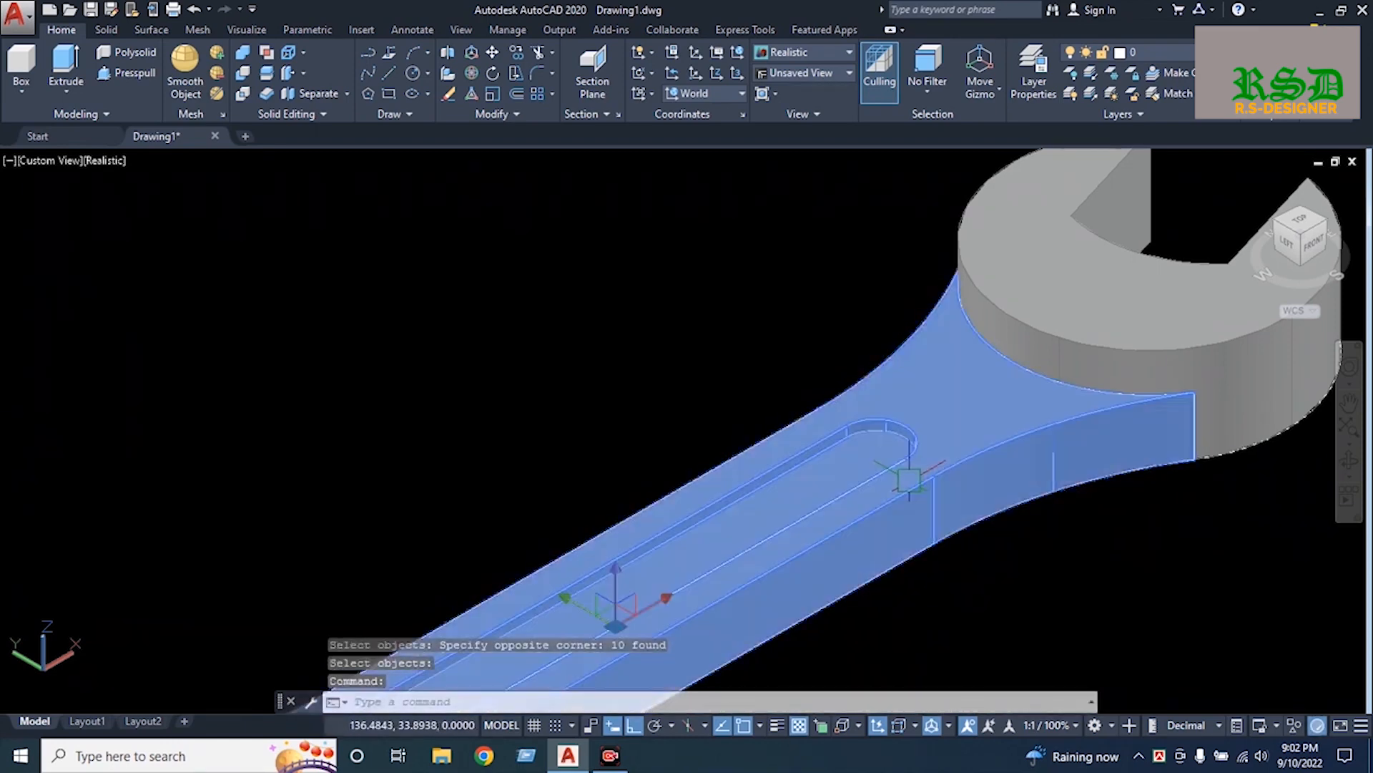
scroll(824, 349, "down", 2)
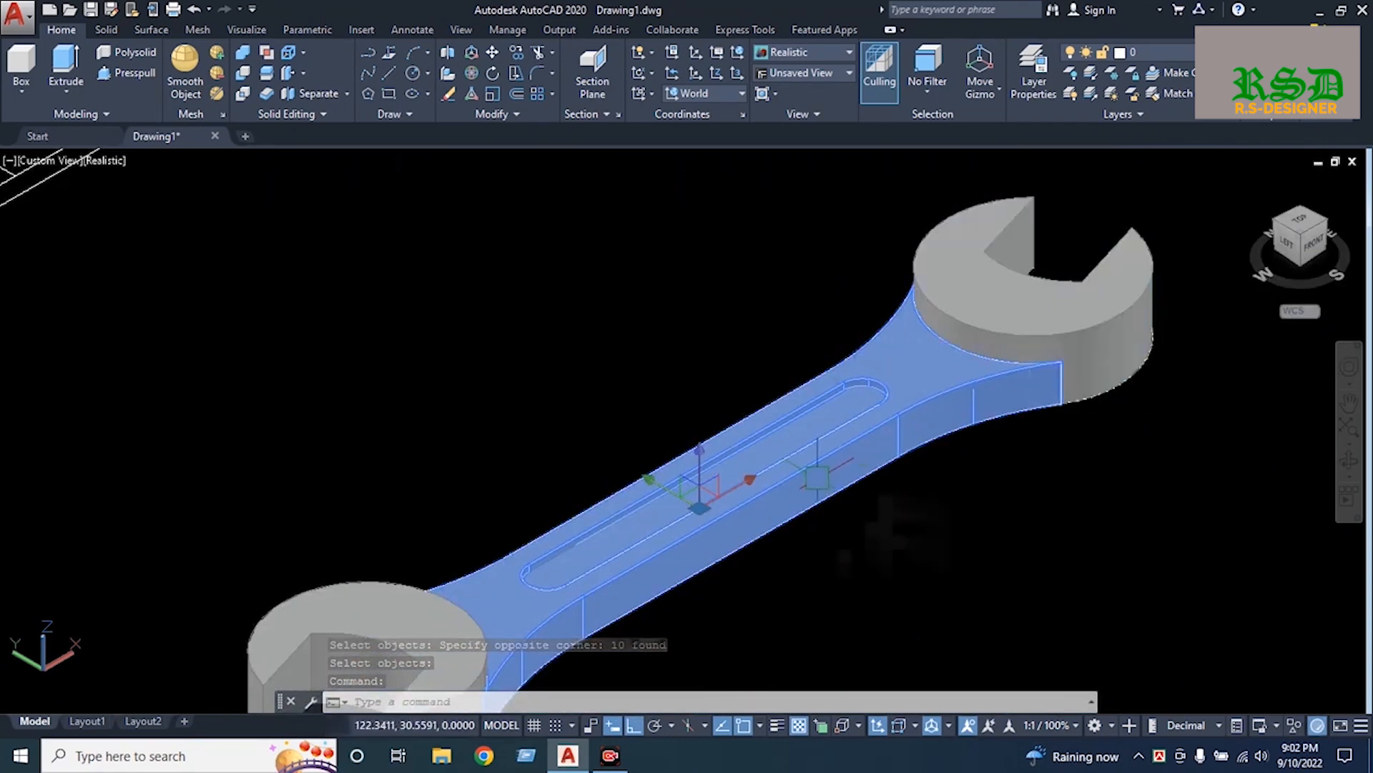
scroll(812, 526, "down", 2)
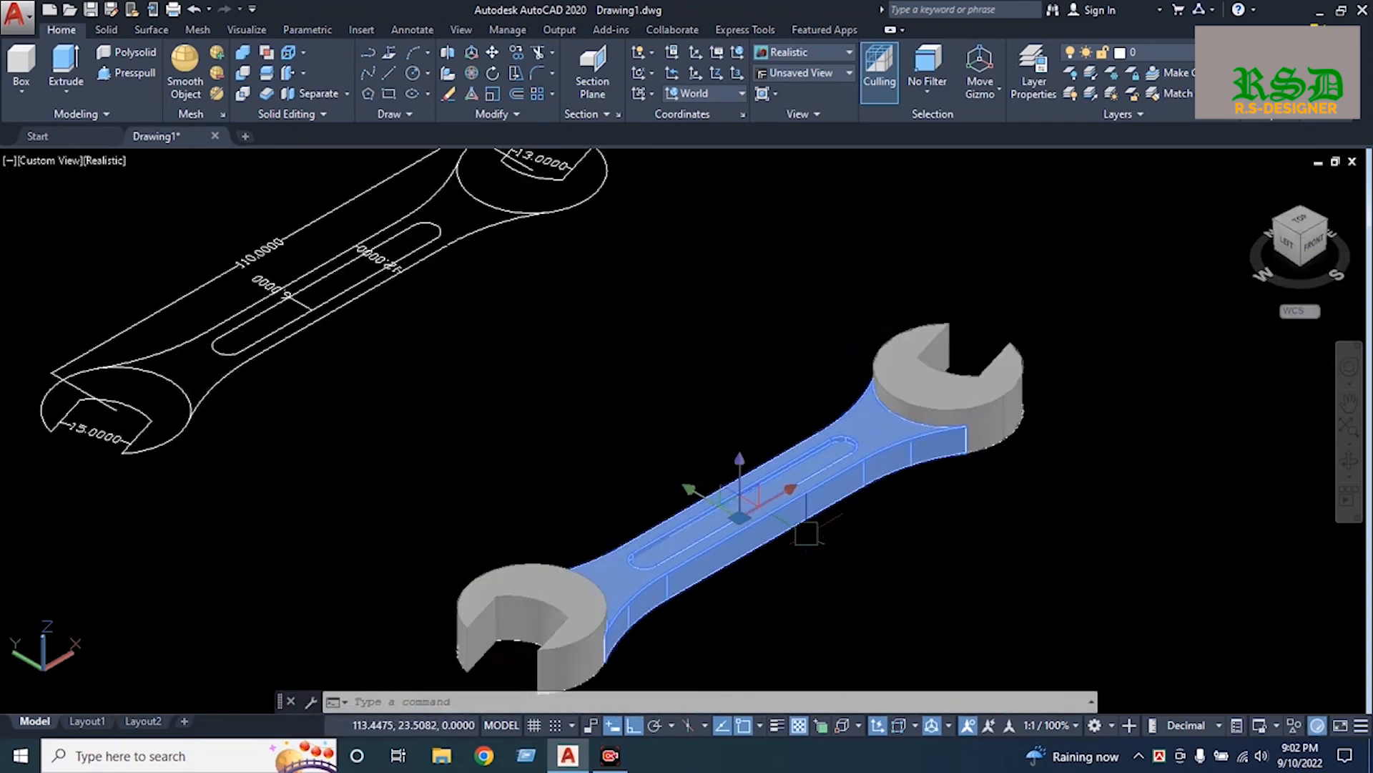
key("Escape")
middle_click_drag(806, 533, 782, 429, "shift")
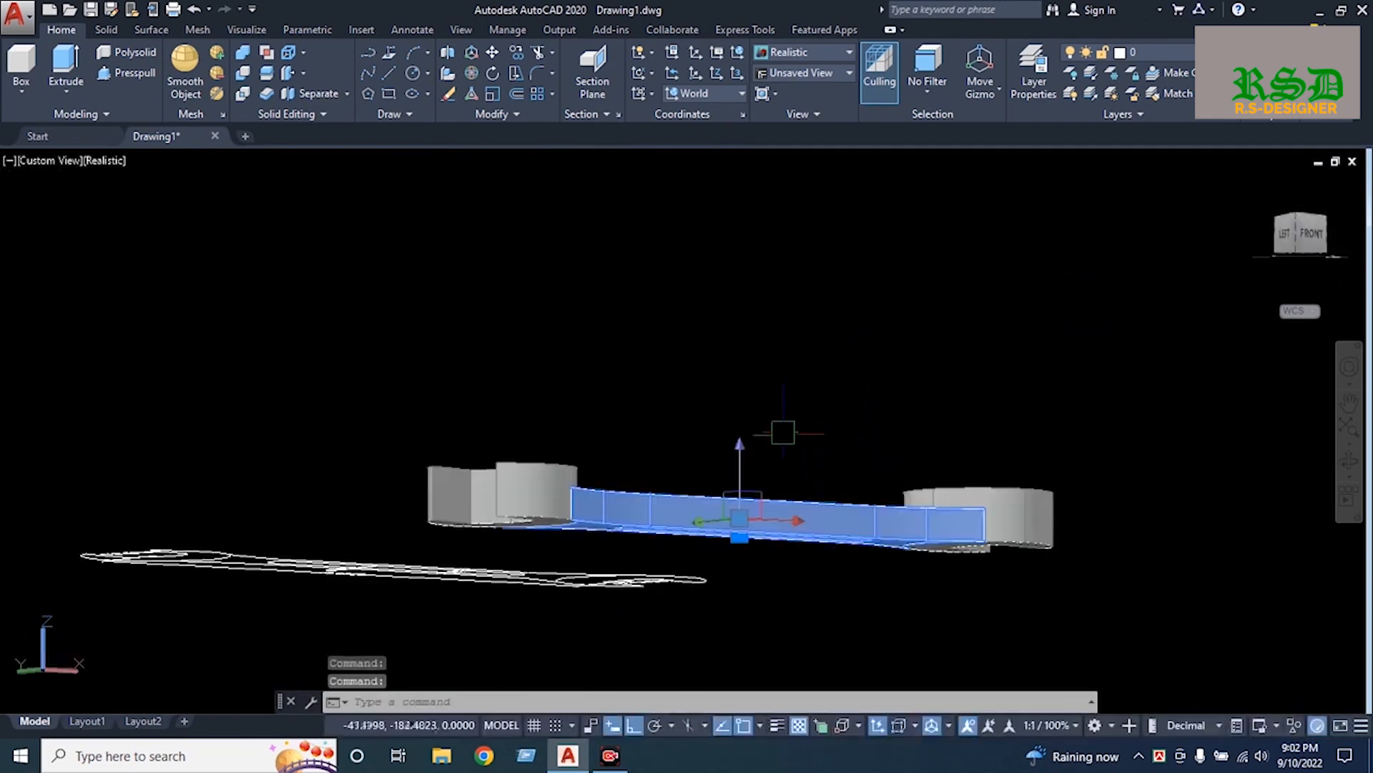
mouse_move(729, 469)
middle_mouse_down("shift")
mouse_move(681, 451)
mouse_move(698, 301)
mouse_move(711, 427)
middle_mouse_up("shift")
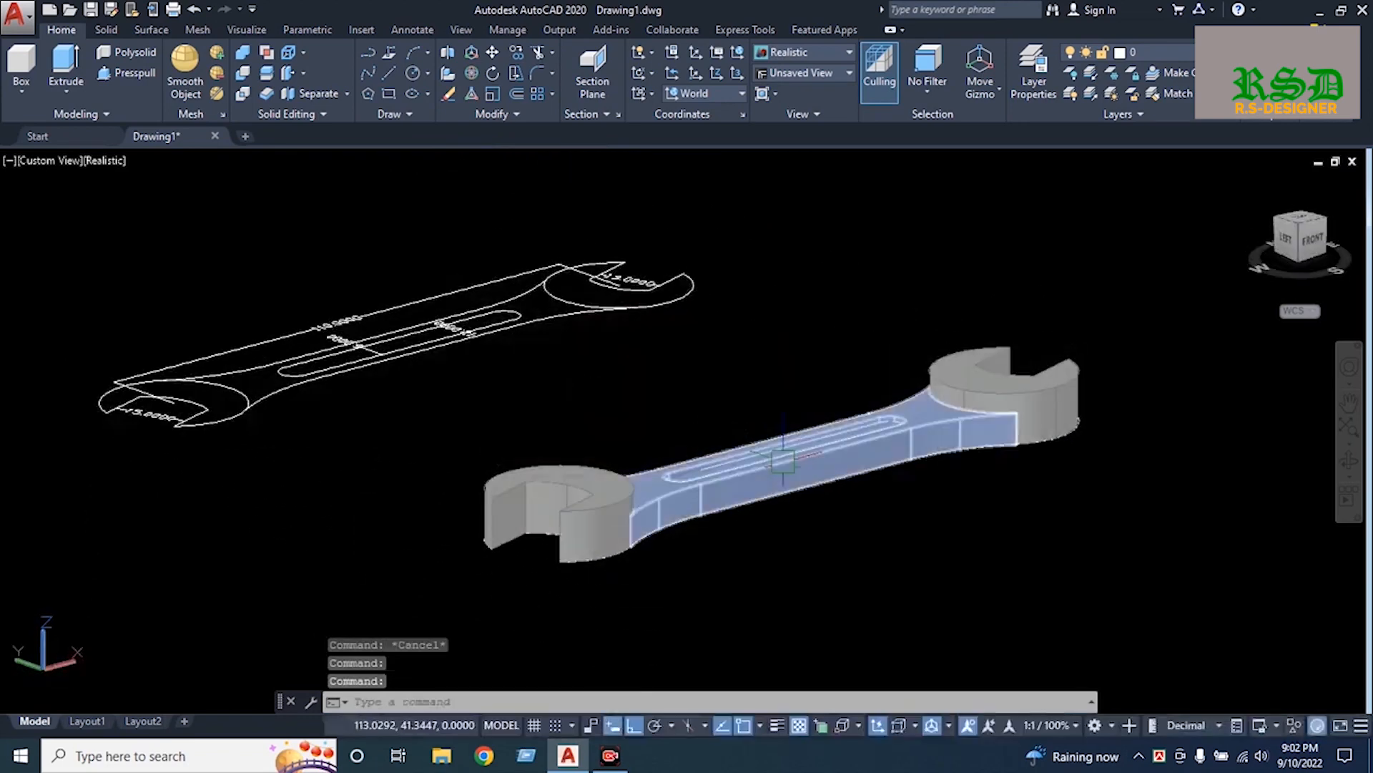
left_click(1250, 183)
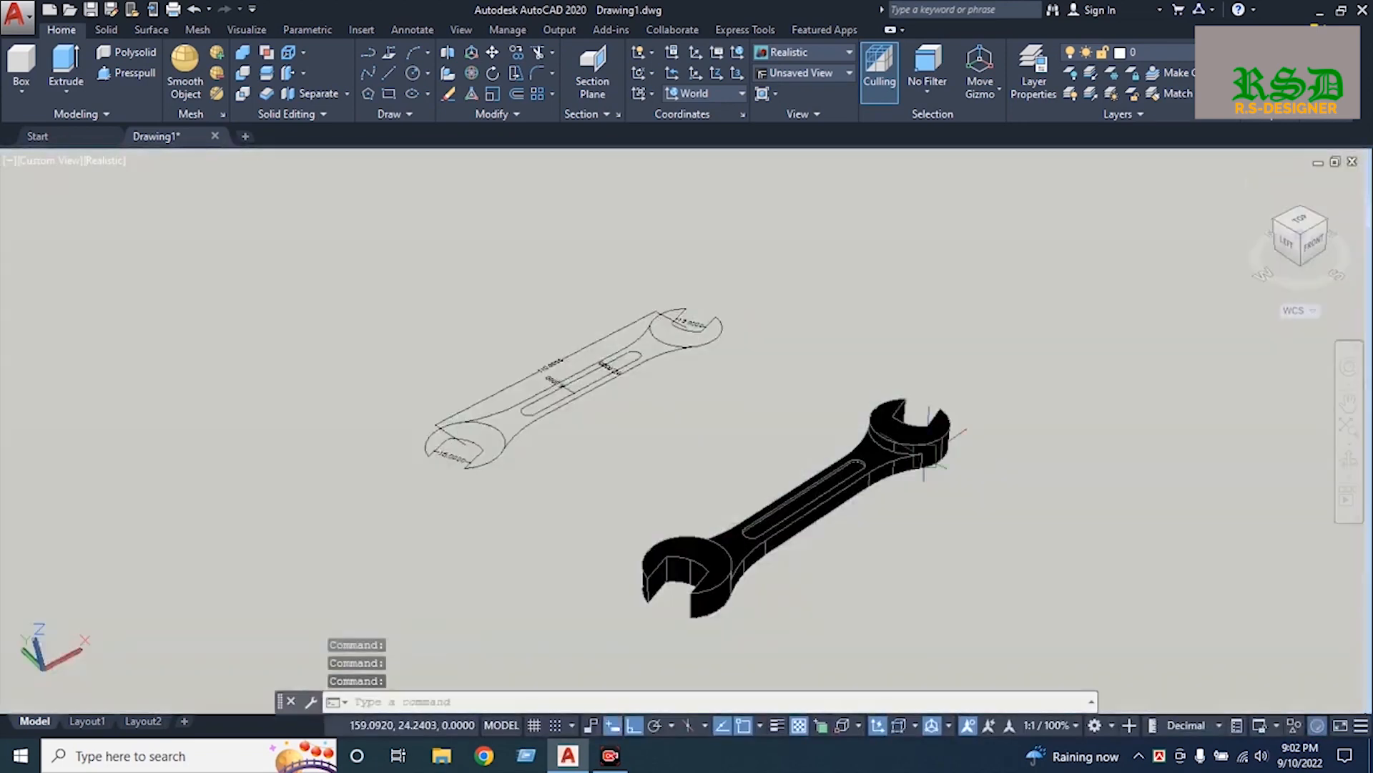
Move the joined shank solid up by 2 along the Z axis to centre it between the jaw heads' faces
scroll(879, 489, "up", 1)
middle_click_drag(983, 517, 950, 481)
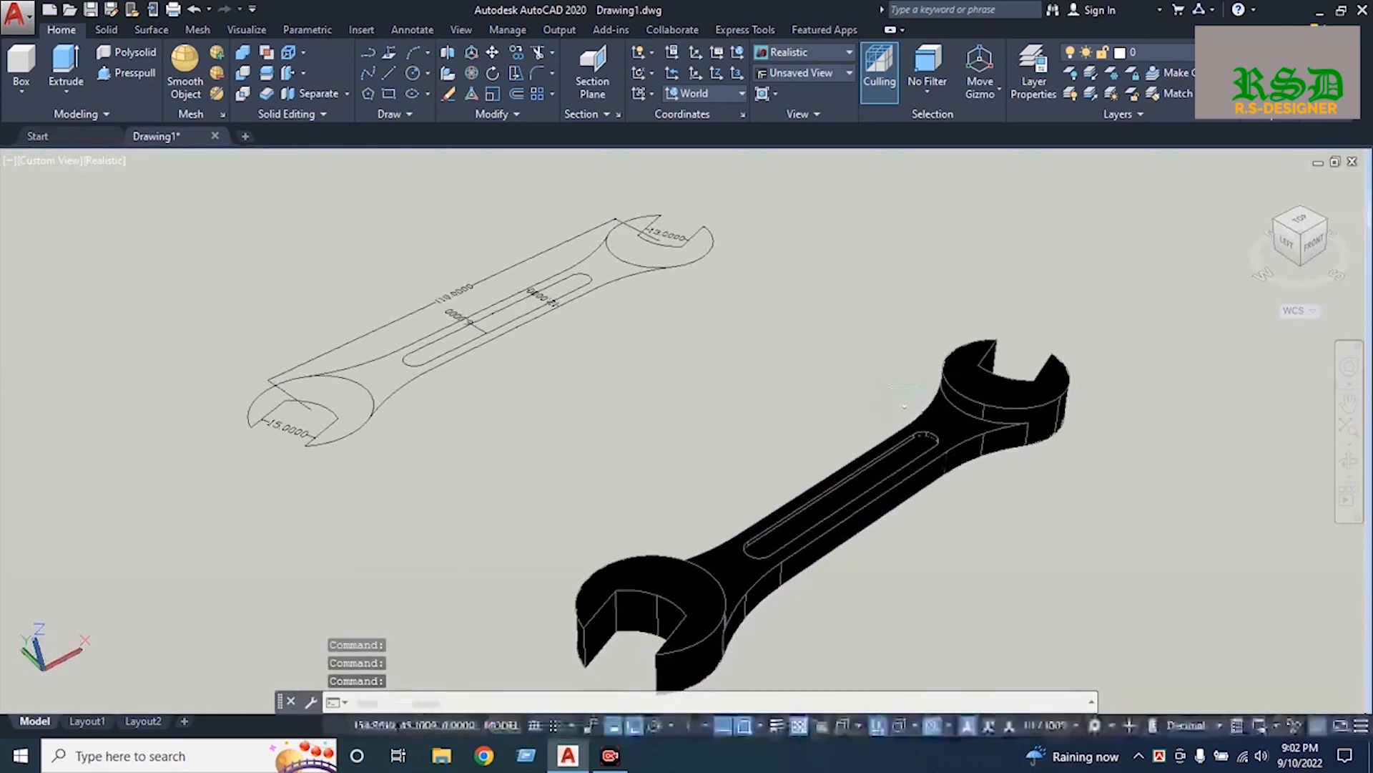
left_click(956, 442)
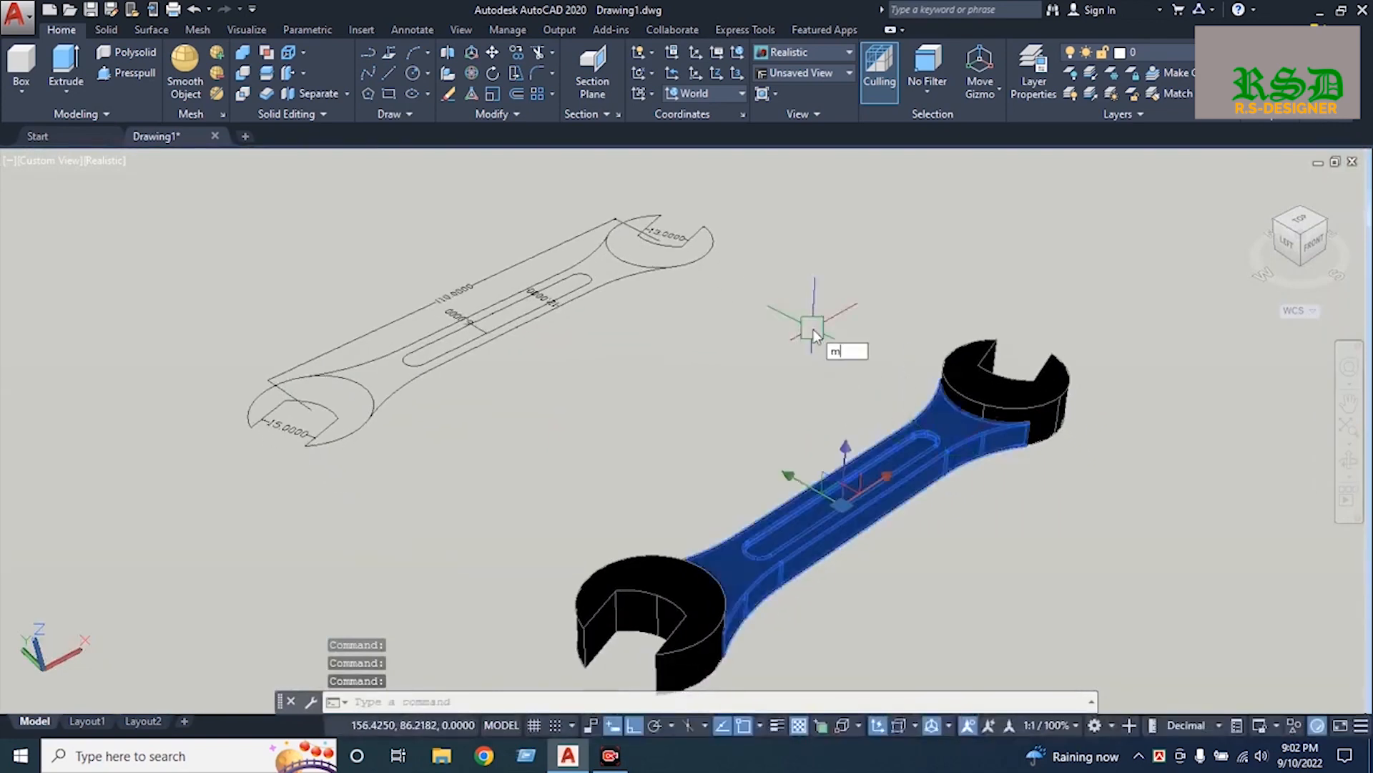
type("m")
key("Return")
left_click(829, 287)
type("2")
key("Return")
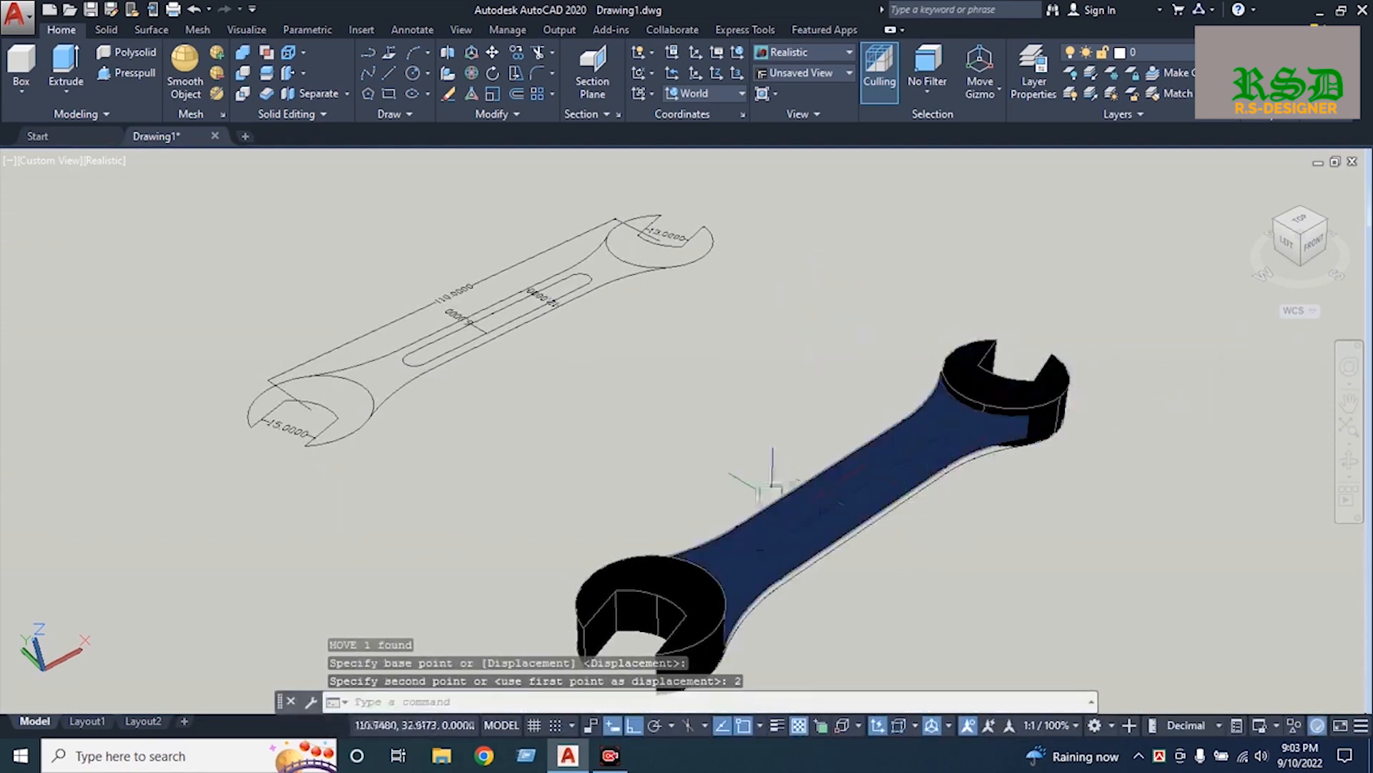
Return to the home view and examine the raised shank up close
middle_click_drag(784, 562, 677, 506)
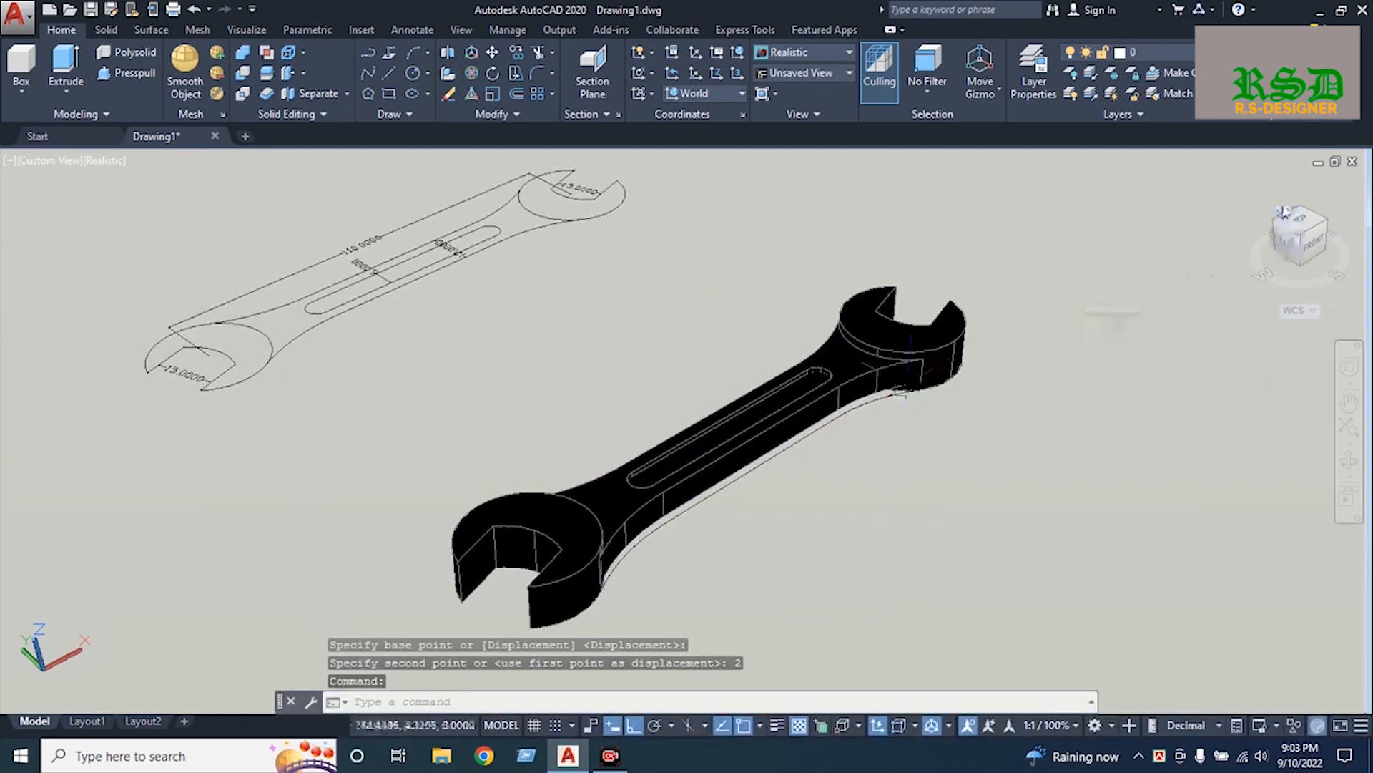
scroll(997, 398, "down", 3)
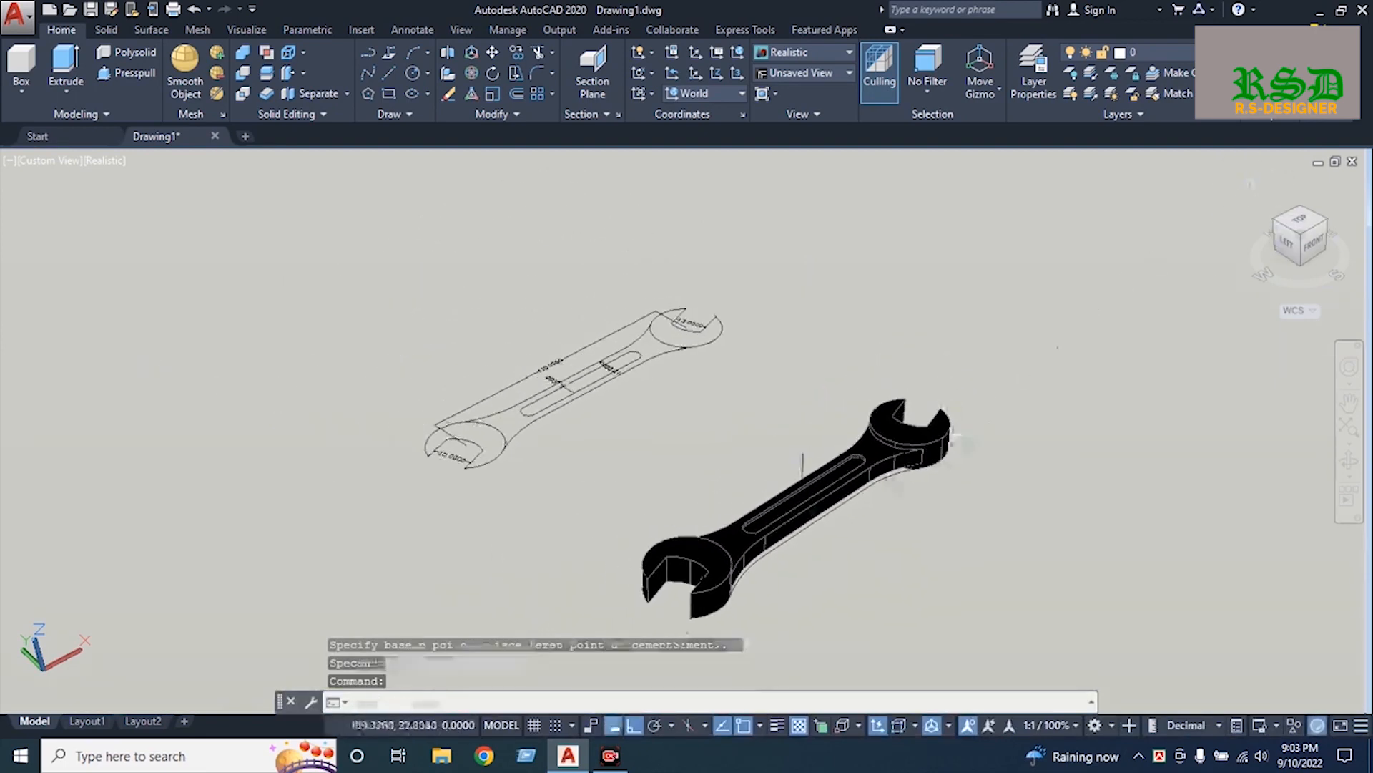
scroll(801, 505, "up", 5)
middle_click_drag(801, 504, 737, 469)
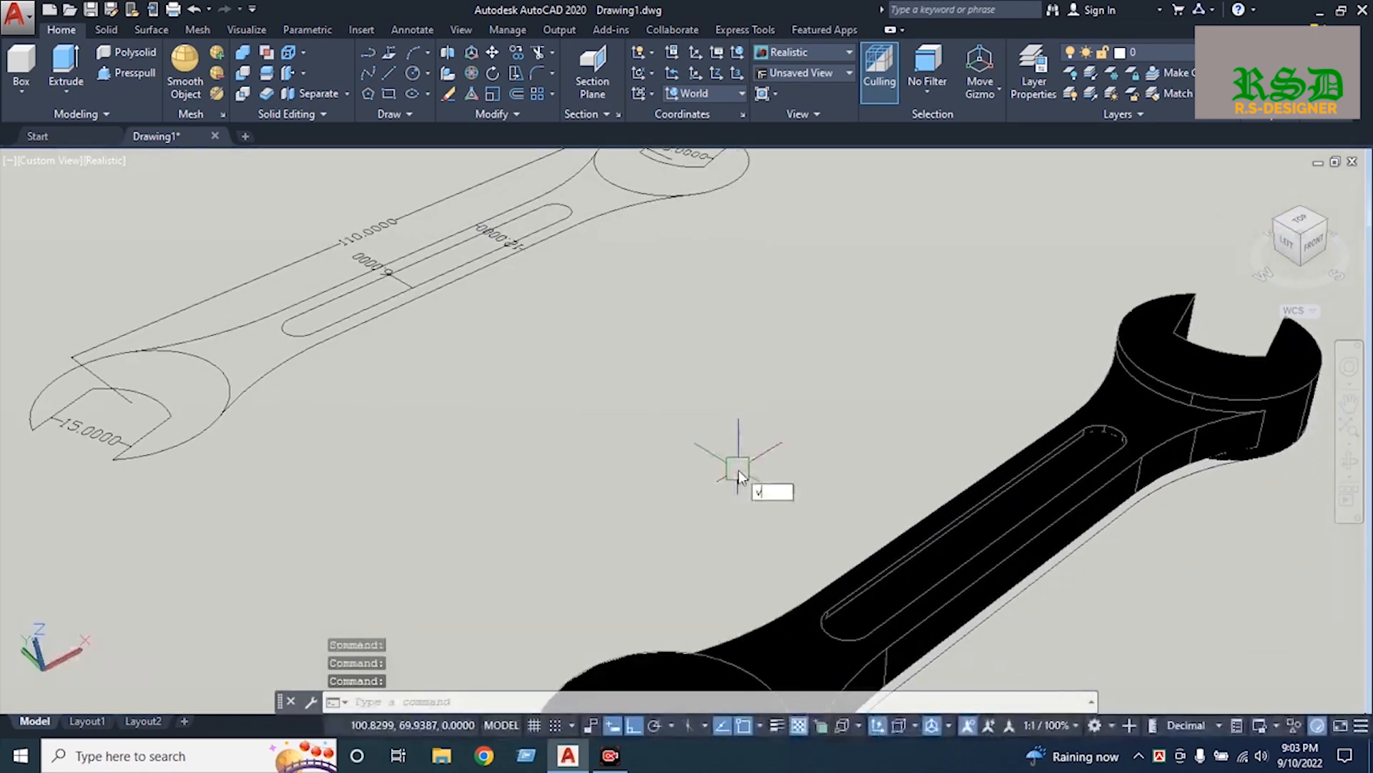
Change the model's visual style to Conceptual
type("VS")
key("Return")
type("c")
key("Return")
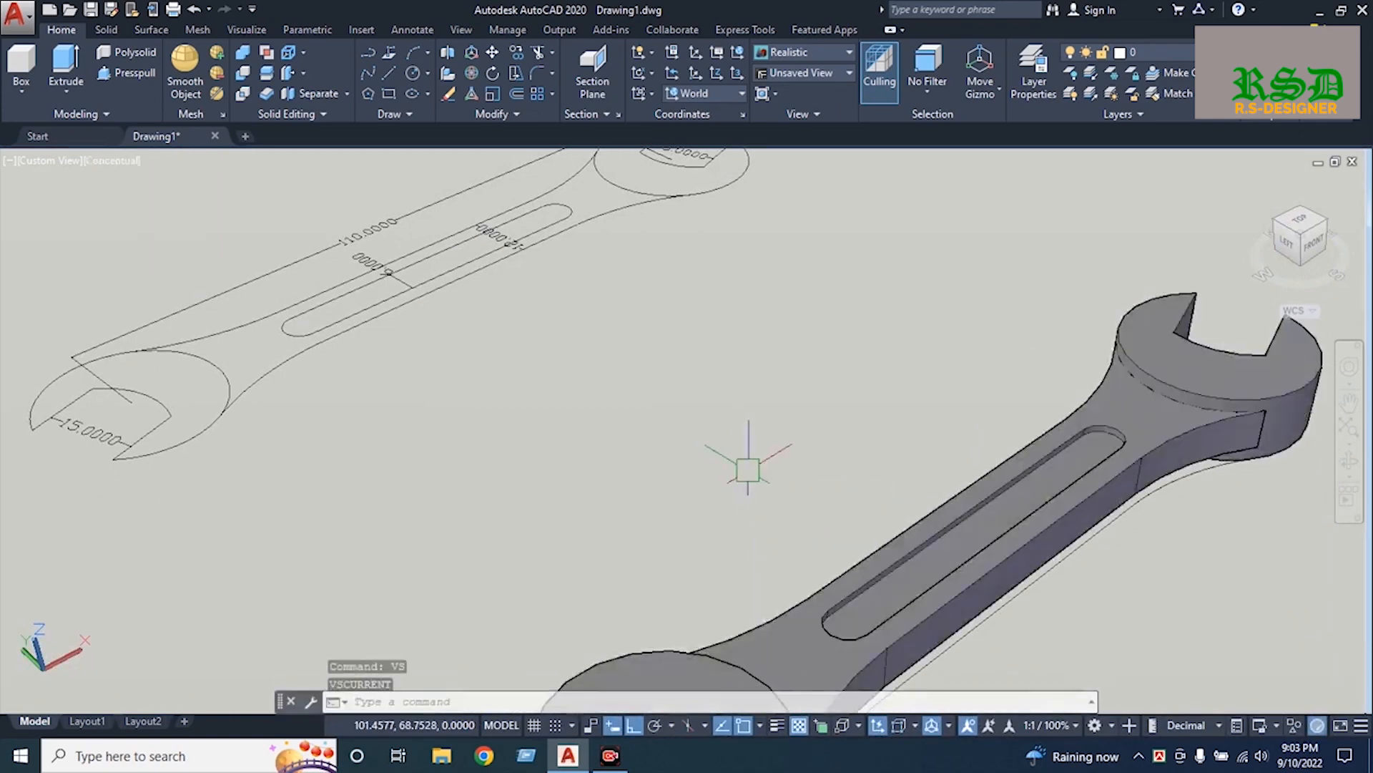
Fillet the outer upper and lower edges of the larger jaw head with a radius of 3
middle_click_drag(881, 475, 632, 279)
scroll(632, 279, "up", 3)
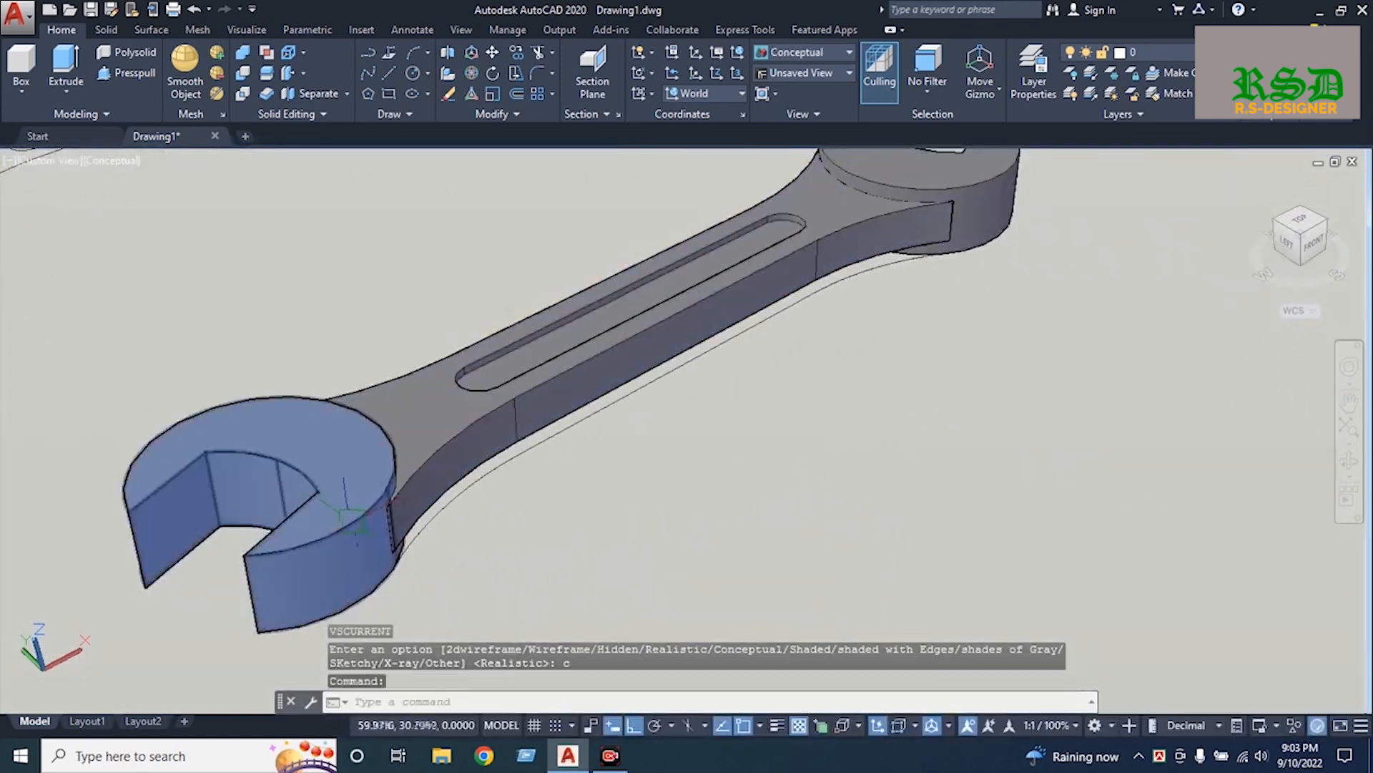
mouse_move(344, 521)
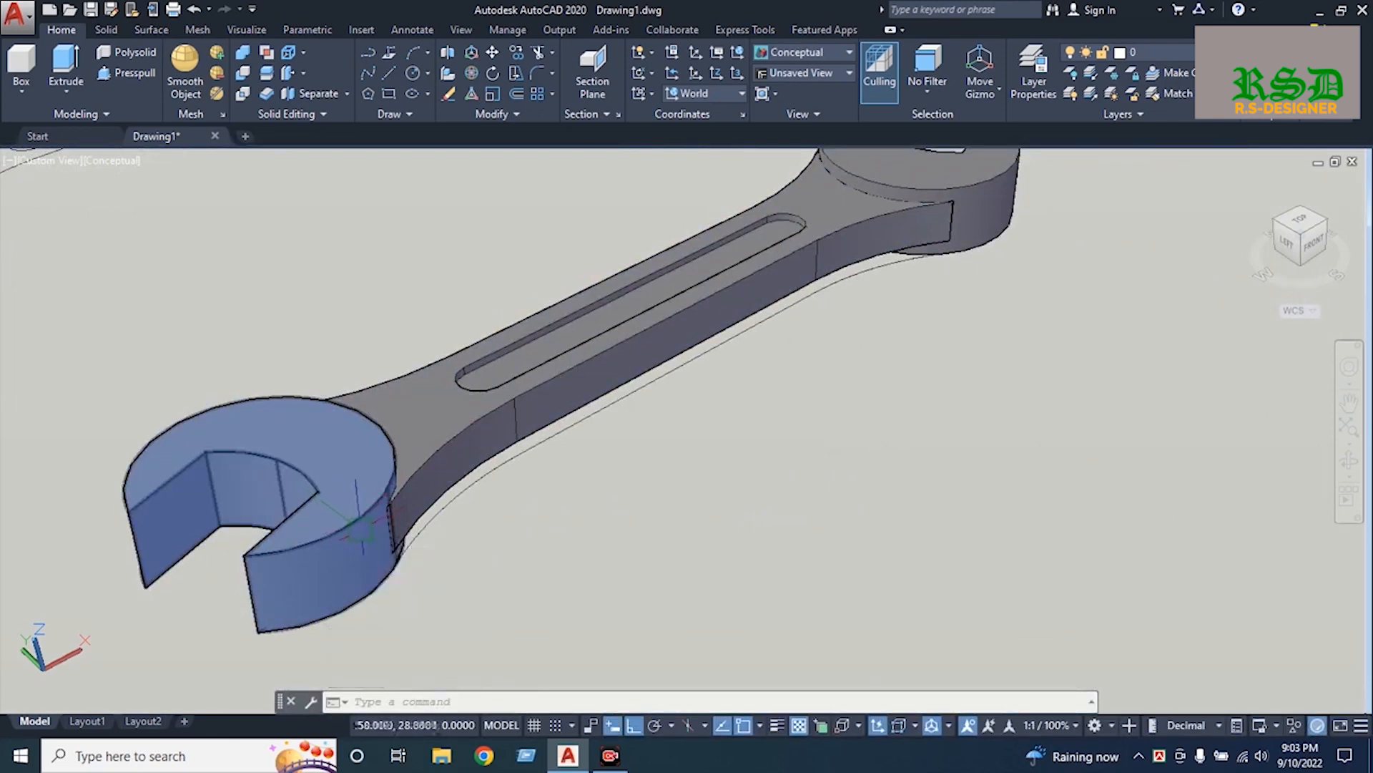
type("f")
key("Return")
type("r")
key("Return")
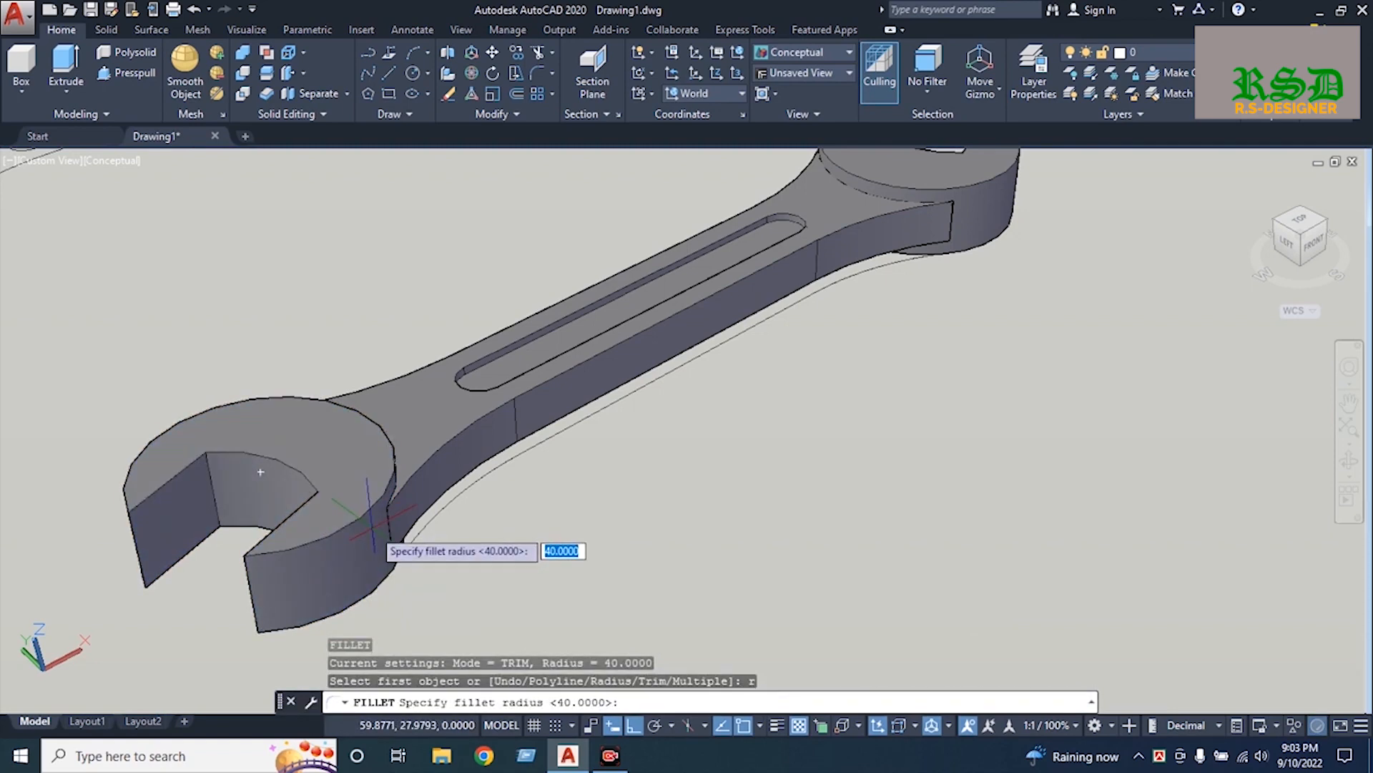
key("Return")
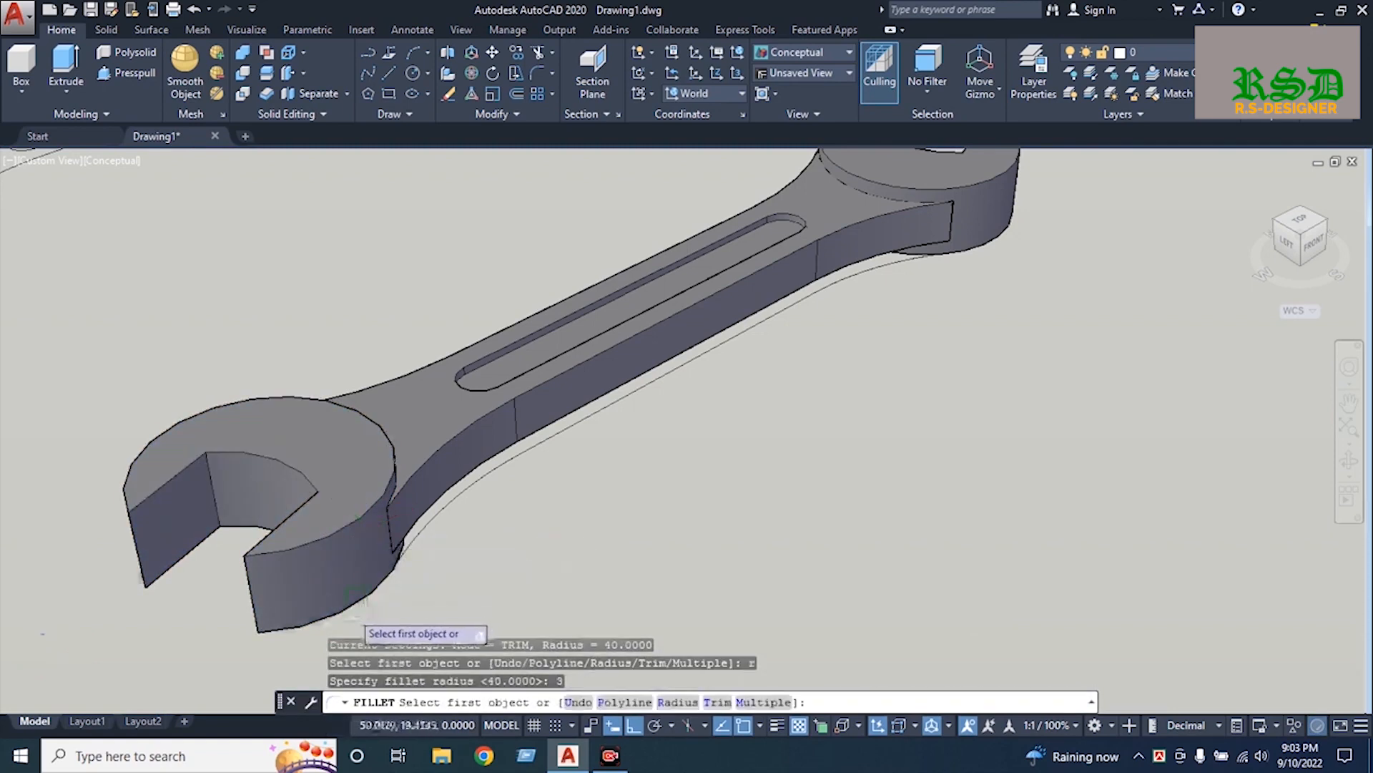
scroll(356, 601, "up", 5)
left_click(489, 553)
key("Return")
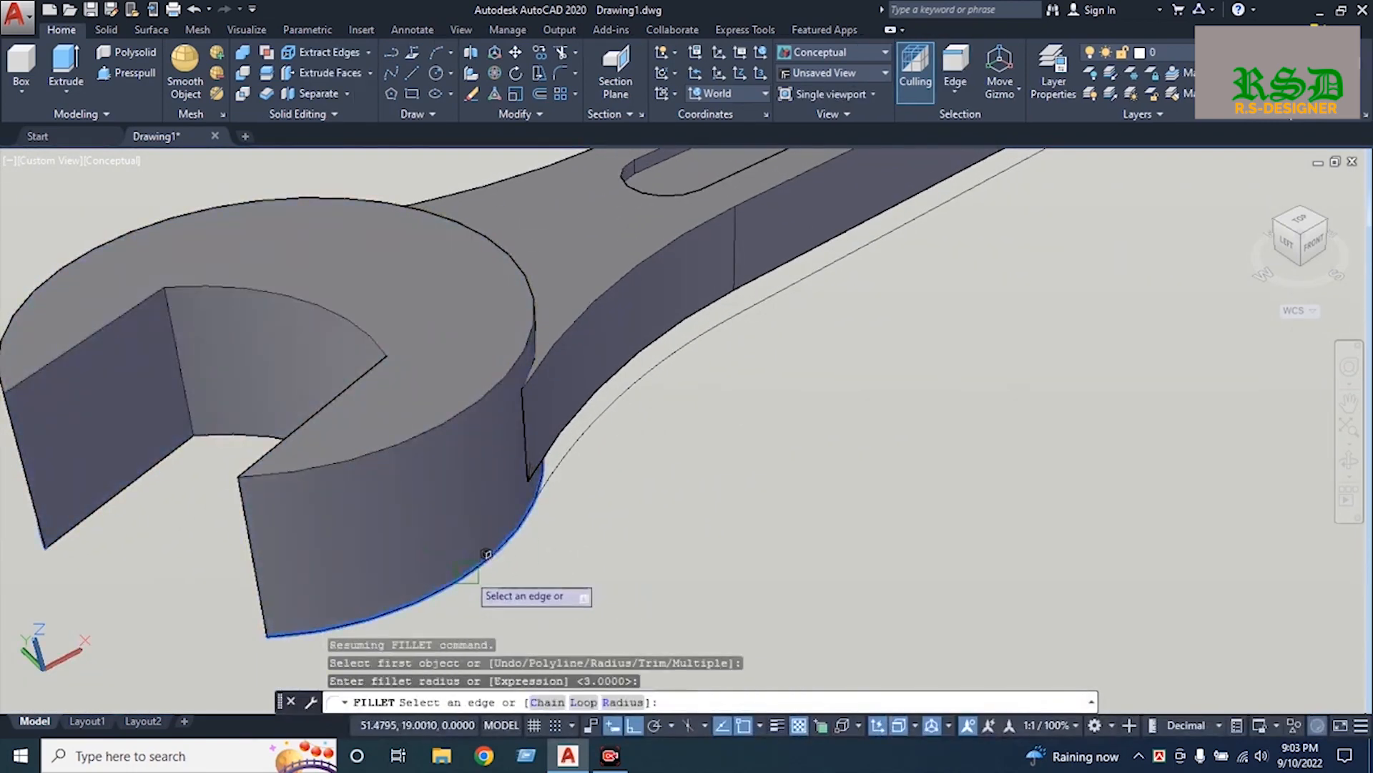
left_click(437, 416)
scroll(419, 431, "down", 2)
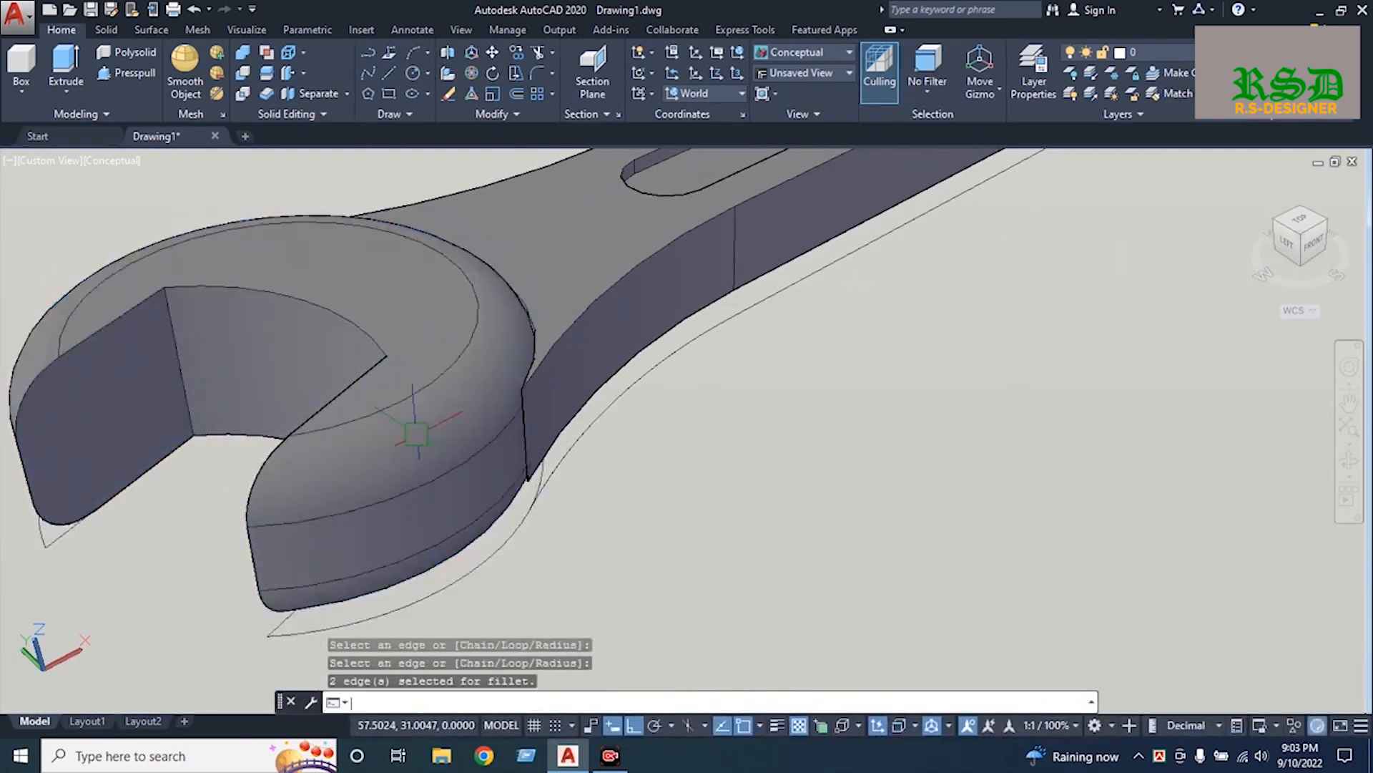
key("Return")
Fillet the outer upper and lower edges of the smaller jaw head with the same radius of 3
scroll(400, 415, "down", 3)
scroll(708, 318, "up", 1)
middle_click_drag(708, 318, 329, 493)
key("Return")
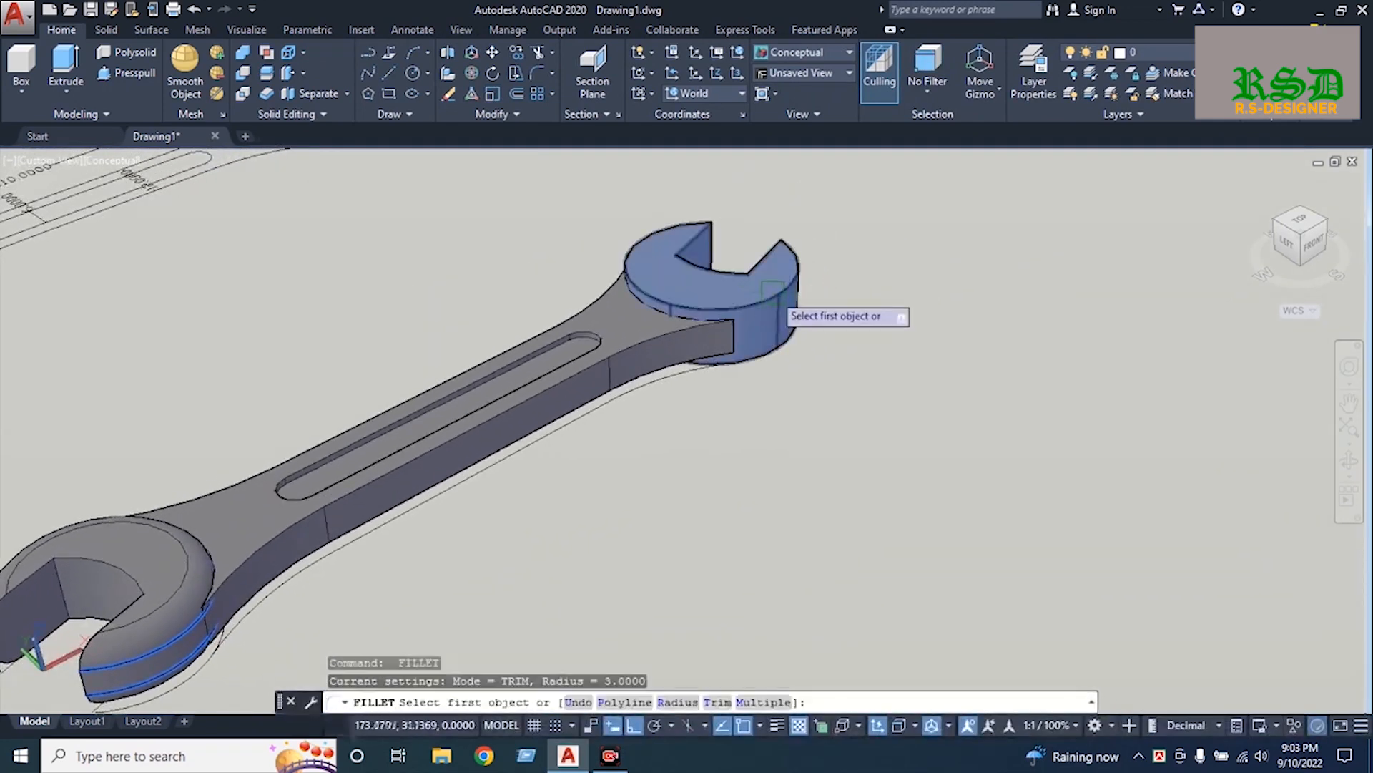
left_click(772, 289)
key("Return")
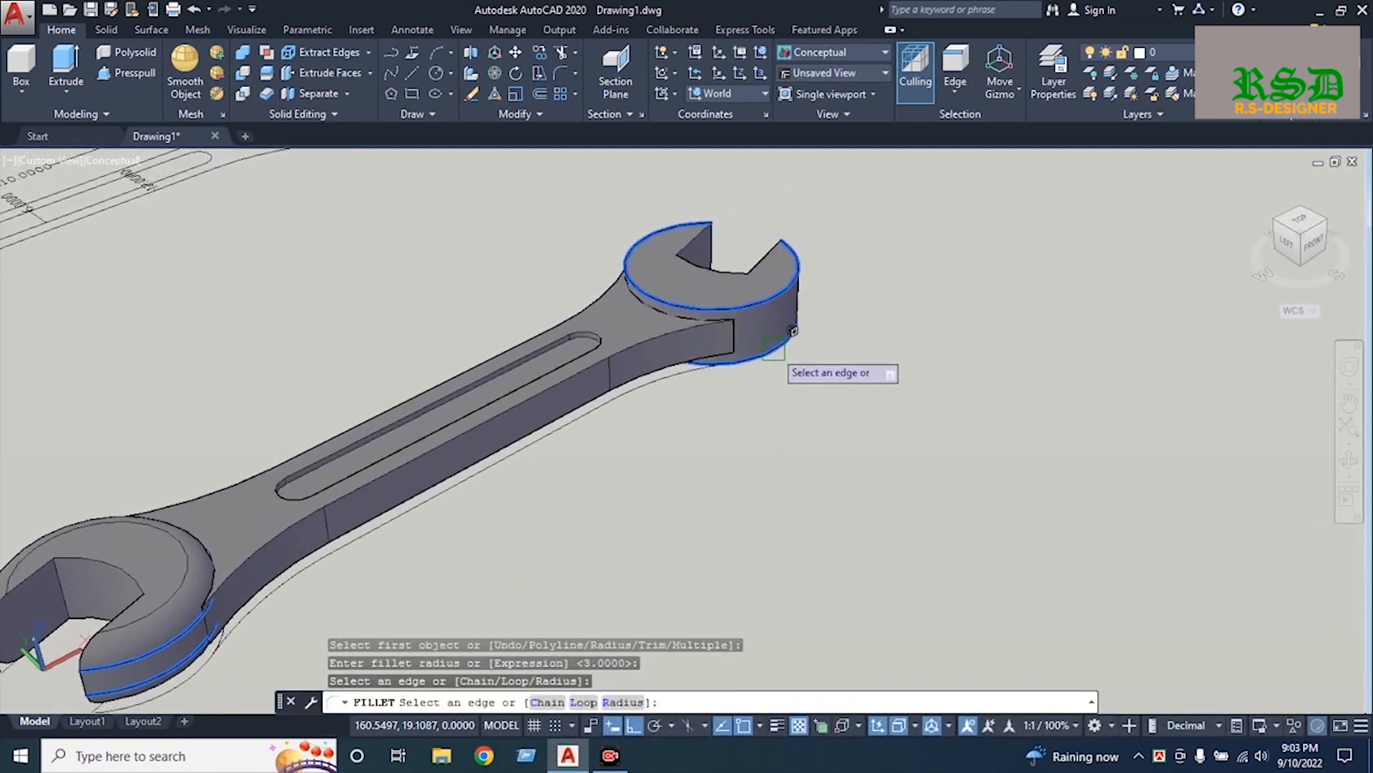
left_click(773, 351)
key("Return")
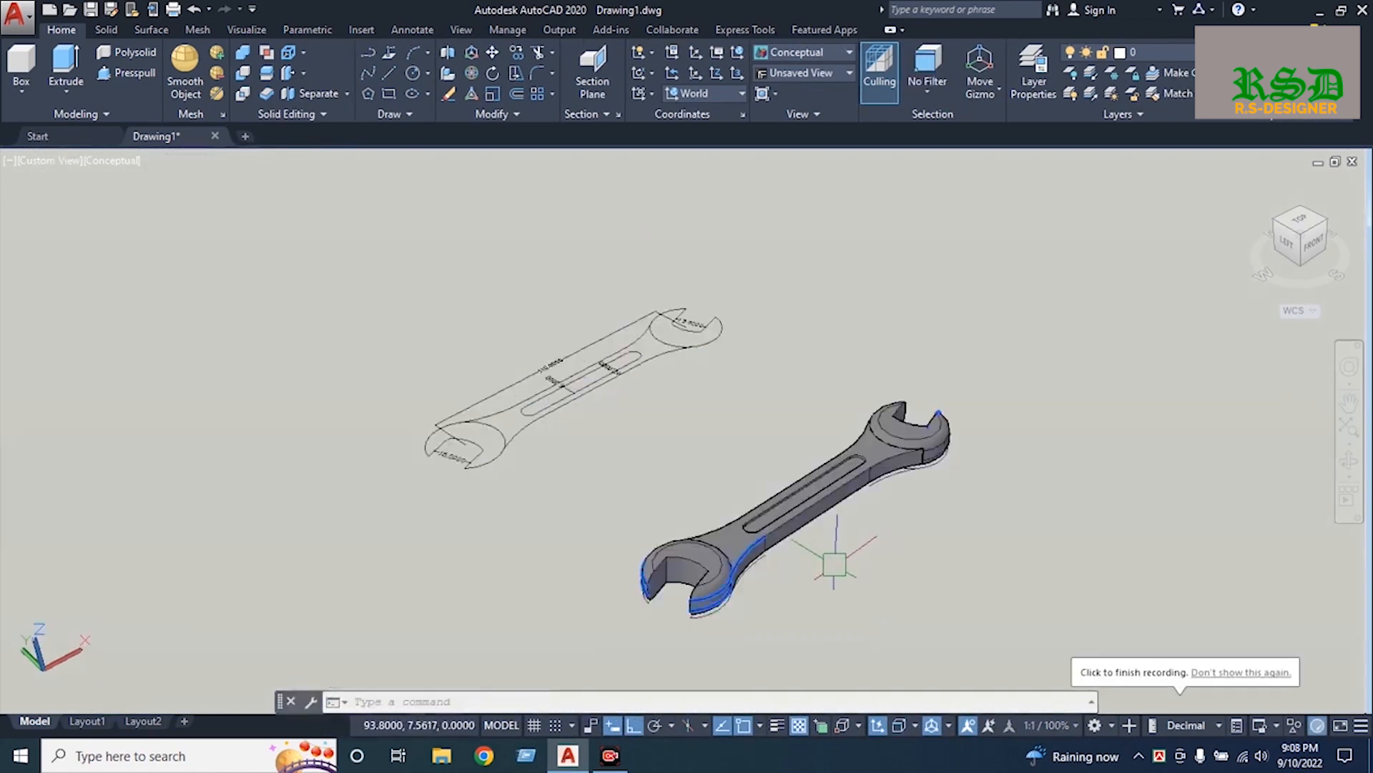
Fillet the upper curved edge on the shank's front side beside the smaller jaw head with a radius of 1
mouse_move(812, 551)
middle_mouse_down("shift")
mouse_move(791, 393)
mouse_move(643, 383)
mouse_move(503, 486)
middle_mouse_up("shift")
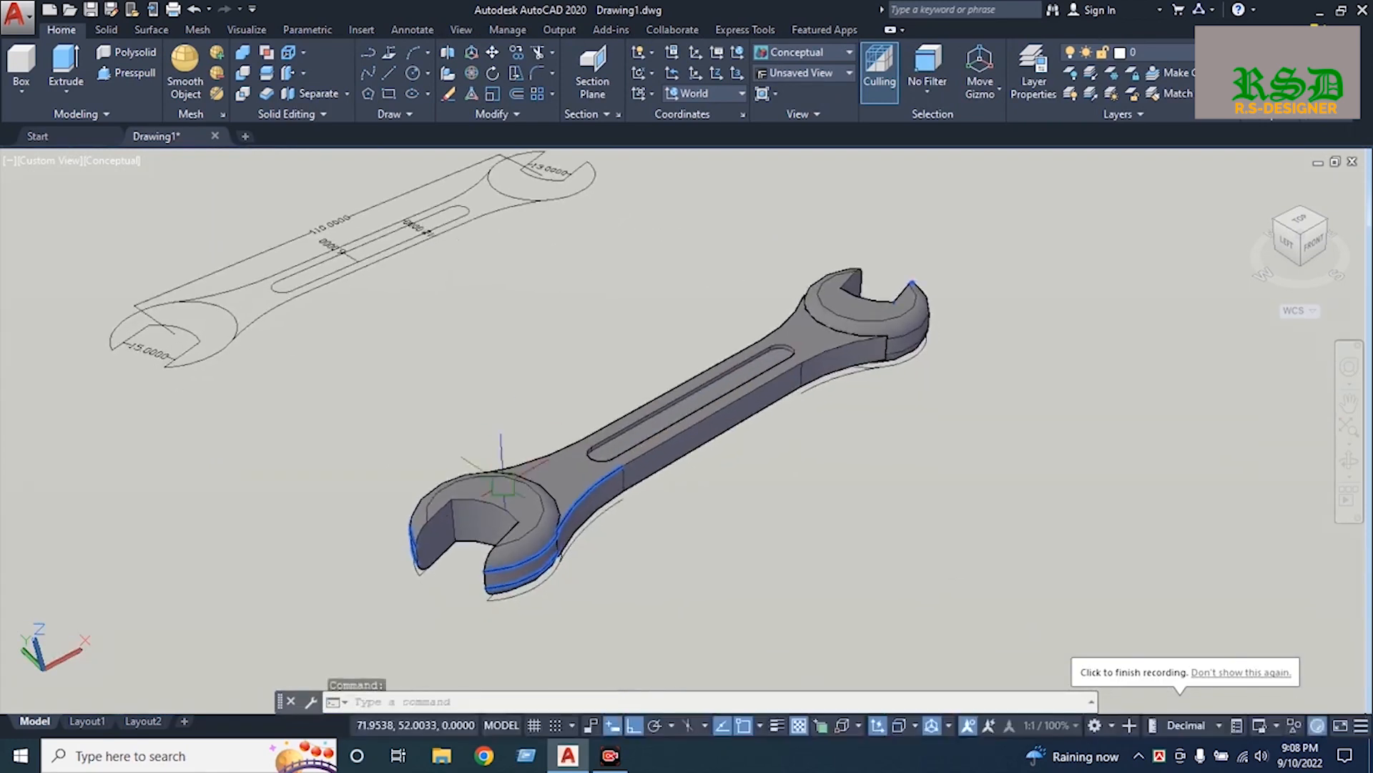
scroll(797, 379, "up", 3)
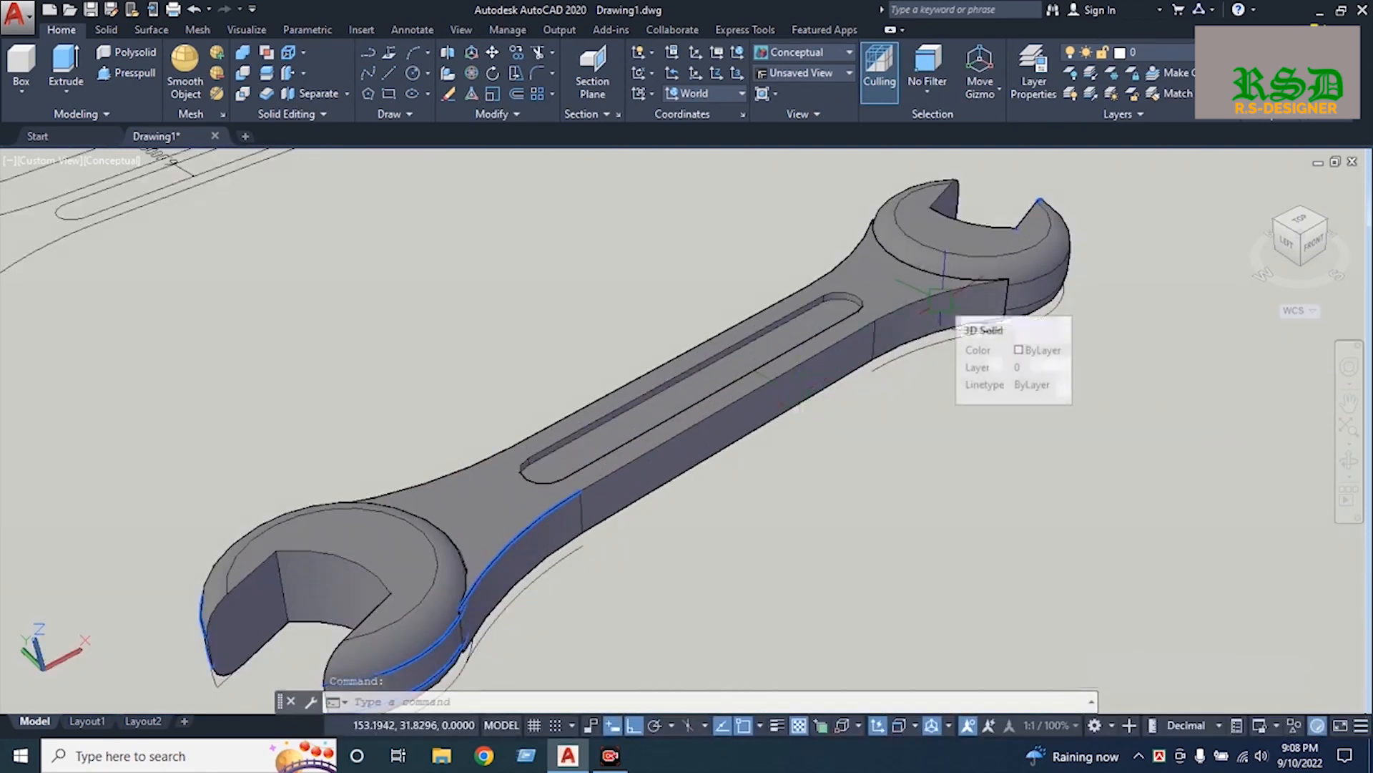
type("f")
key("Return")
type("r")
key("Return")
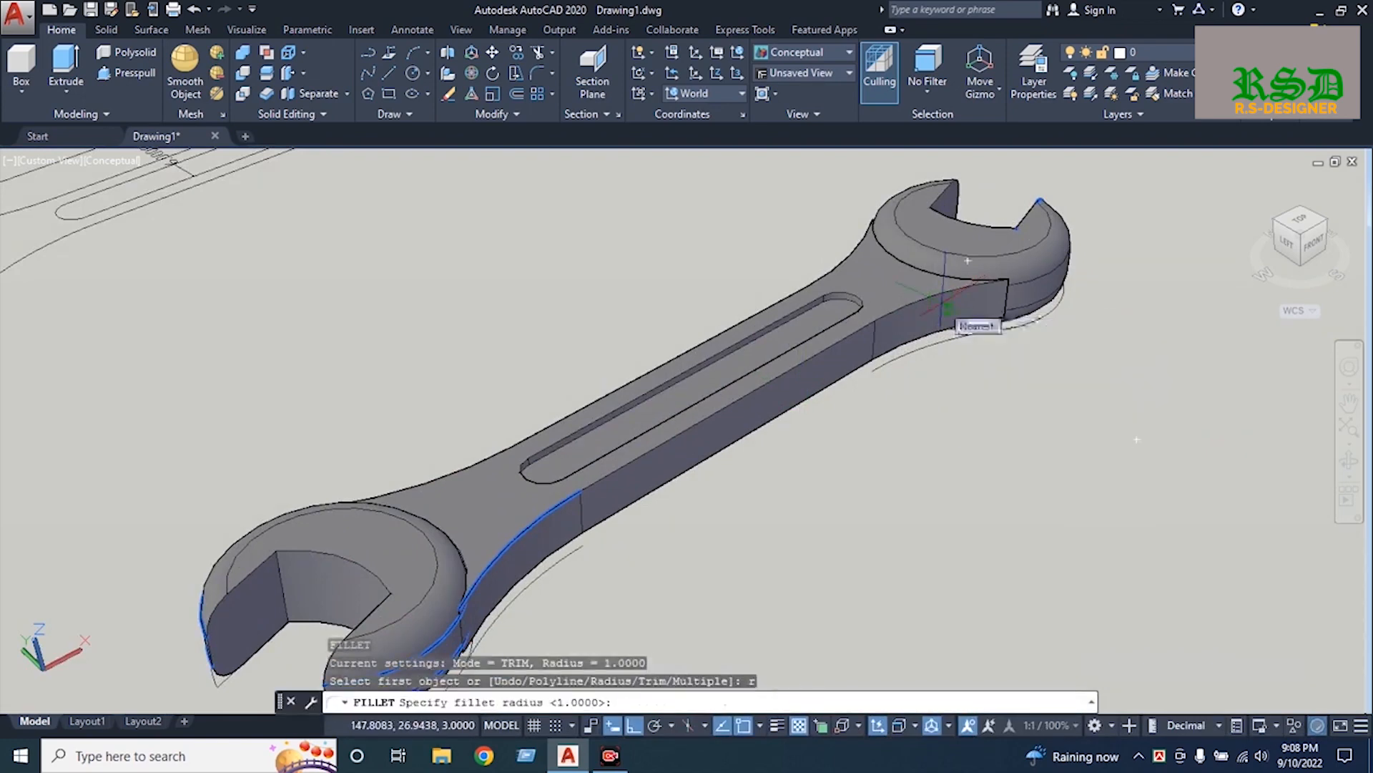
key("Return")
scroll(940, 304, "up", 2)
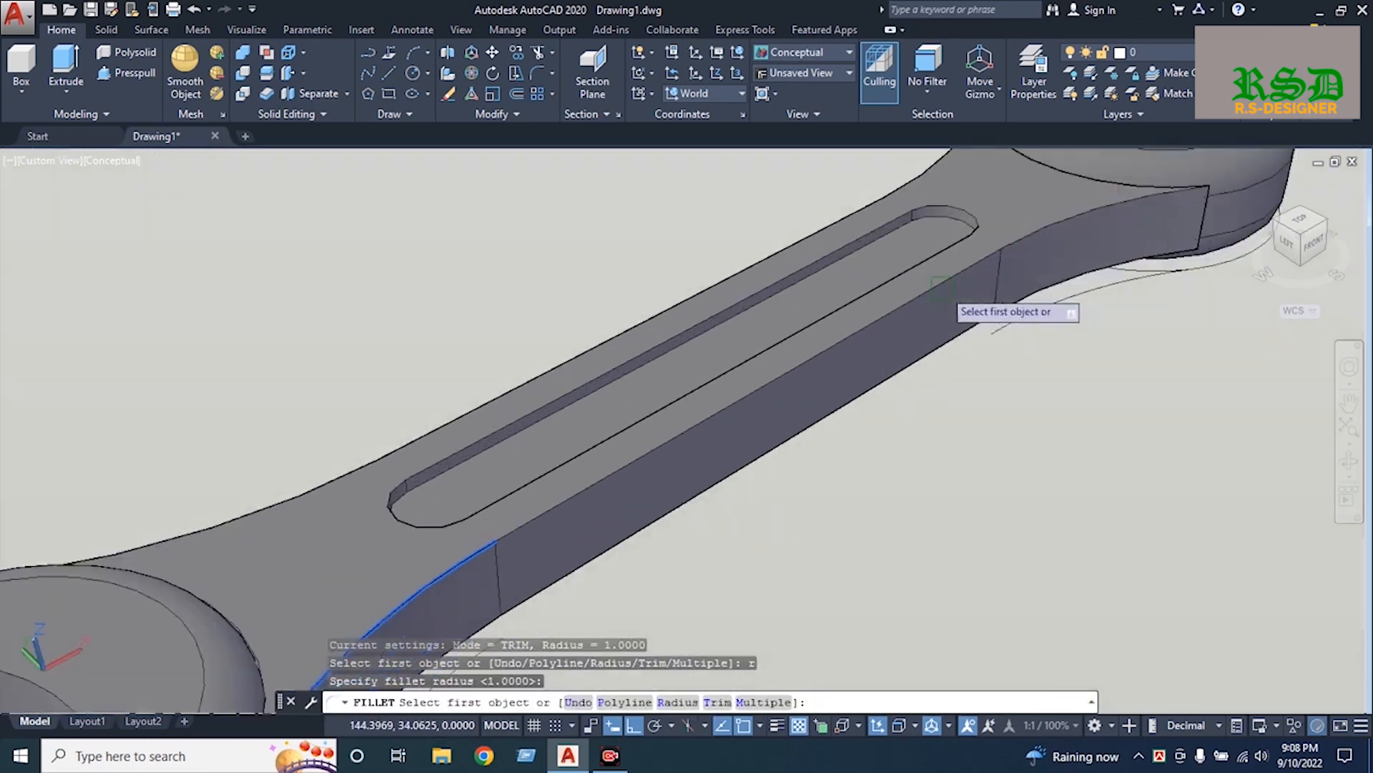
left_click(1093, 199)
key("Return")
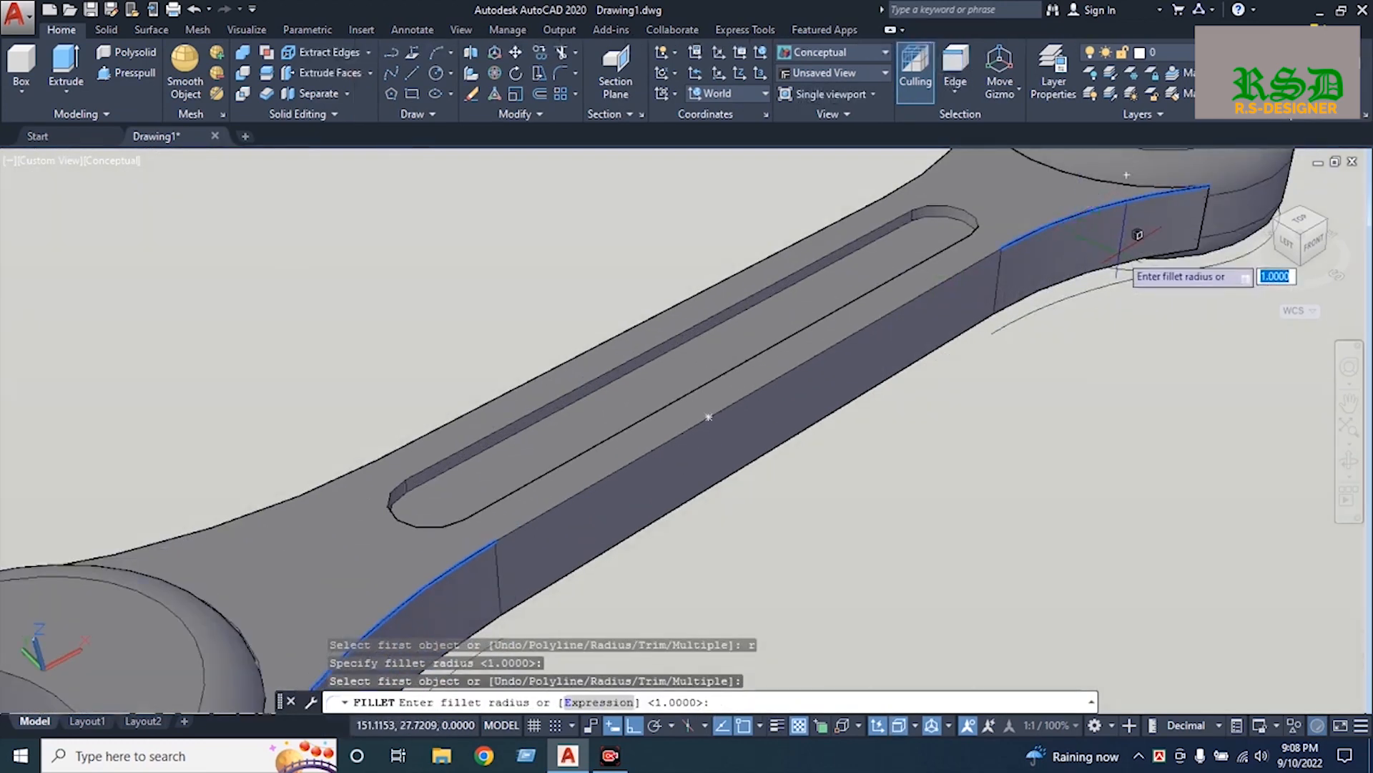
left_click(1115, 270)
key("Return")
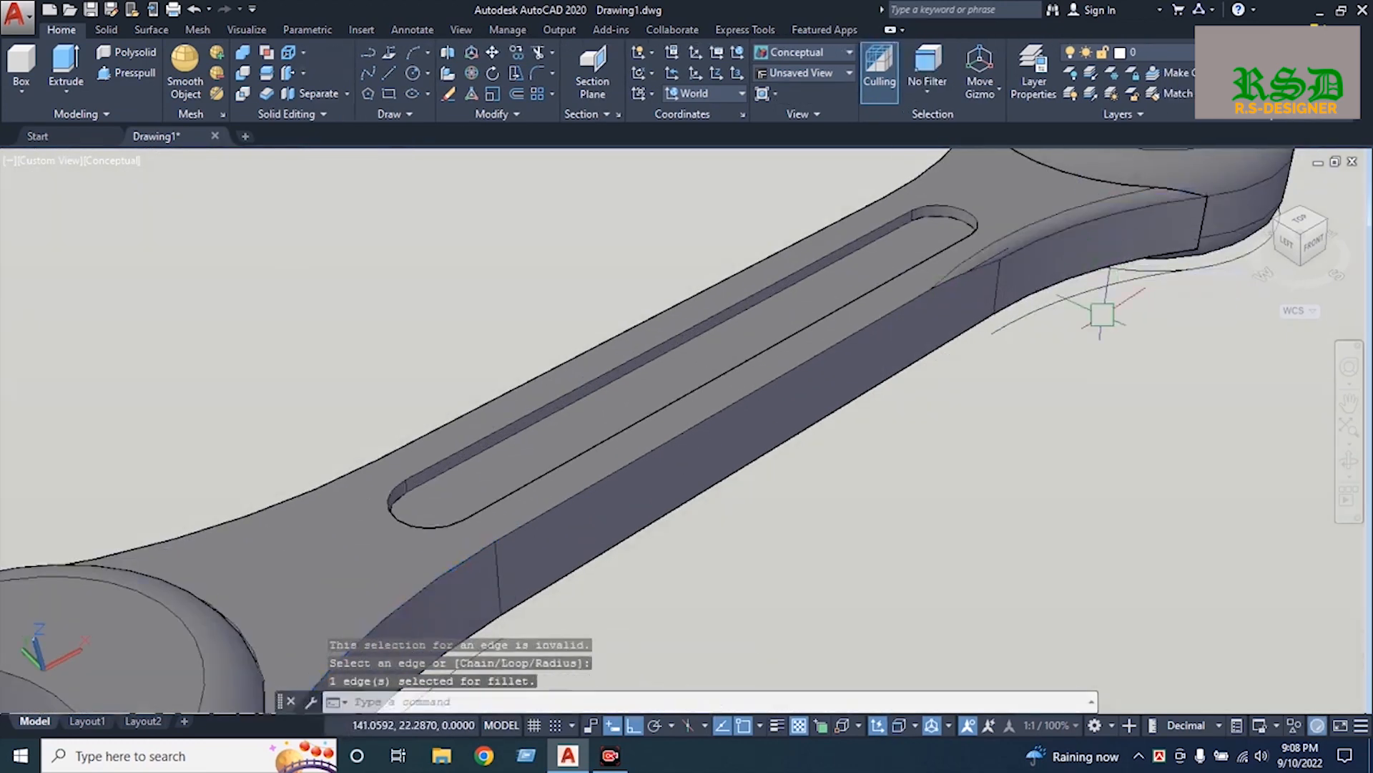
Fillet the upper and lower curved edges on the shank's front side beside the larger jaw head with a radius of 1
middle_click_drag(1149, 341, 970, 424)
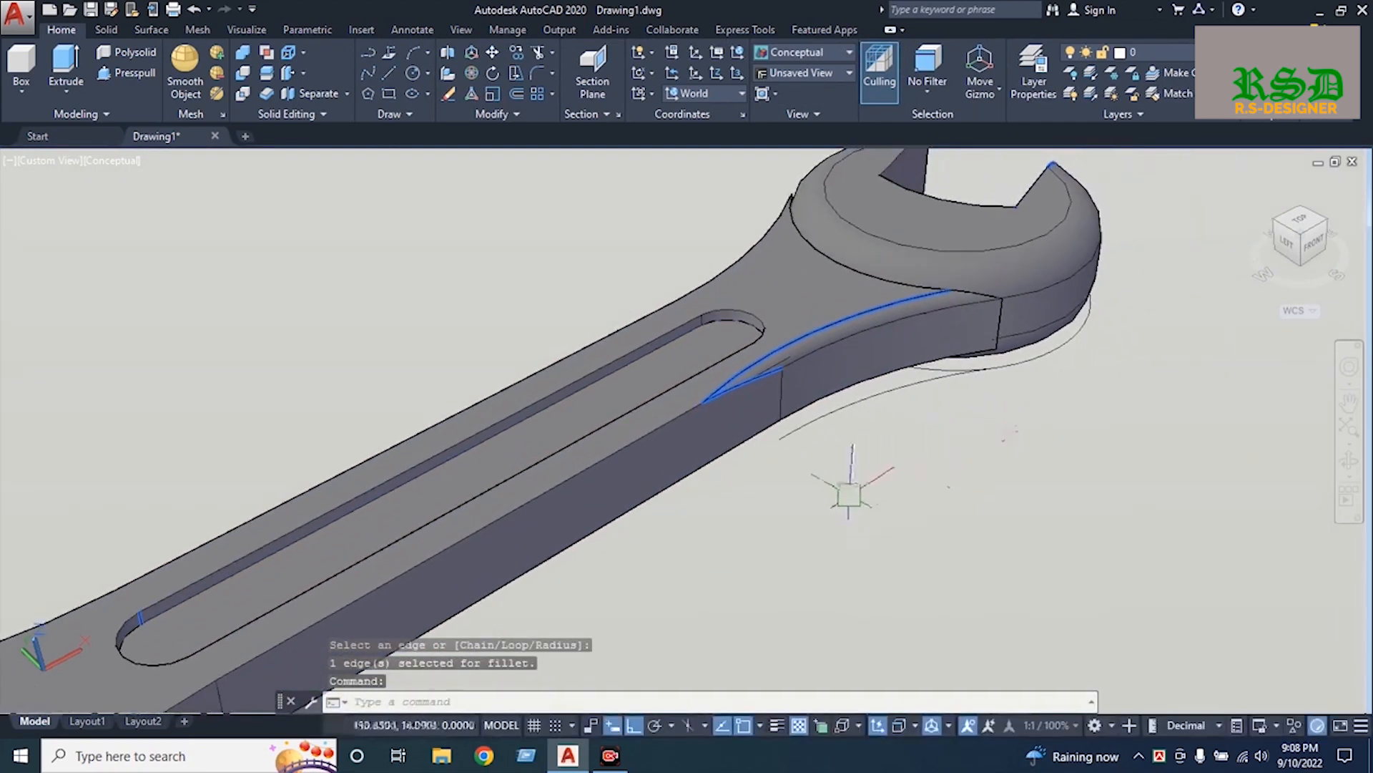
middle_click_drag(689, 484, 959, 266)
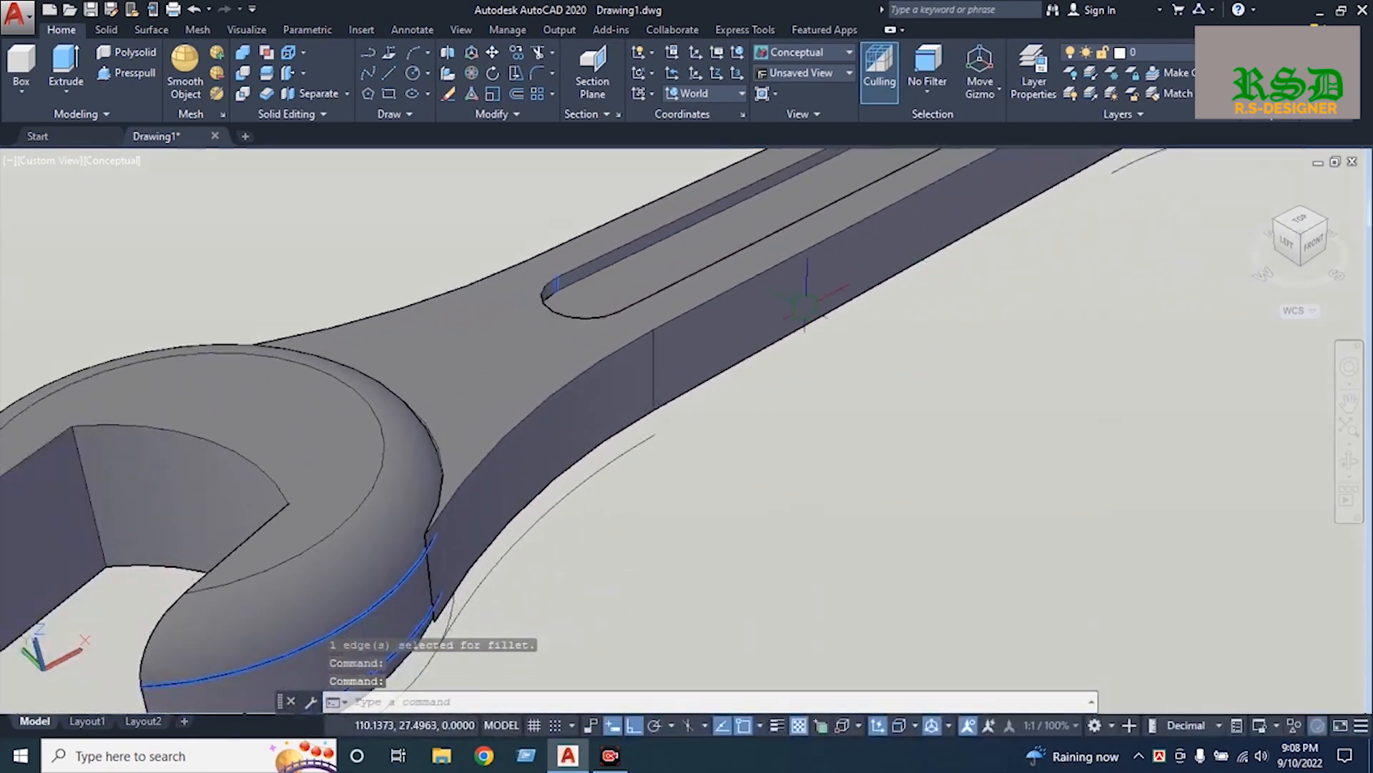
key("Return")
left_click(509, 438)
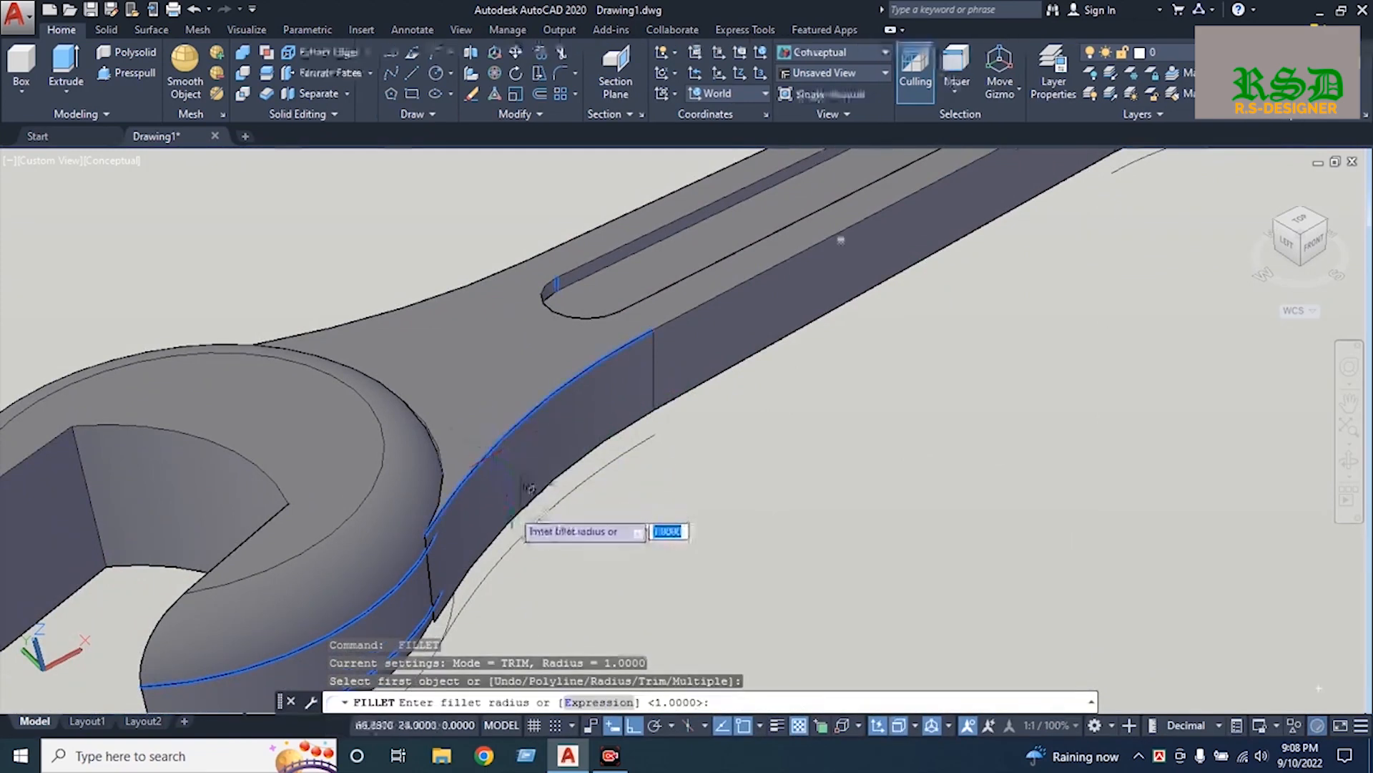
key("Return")
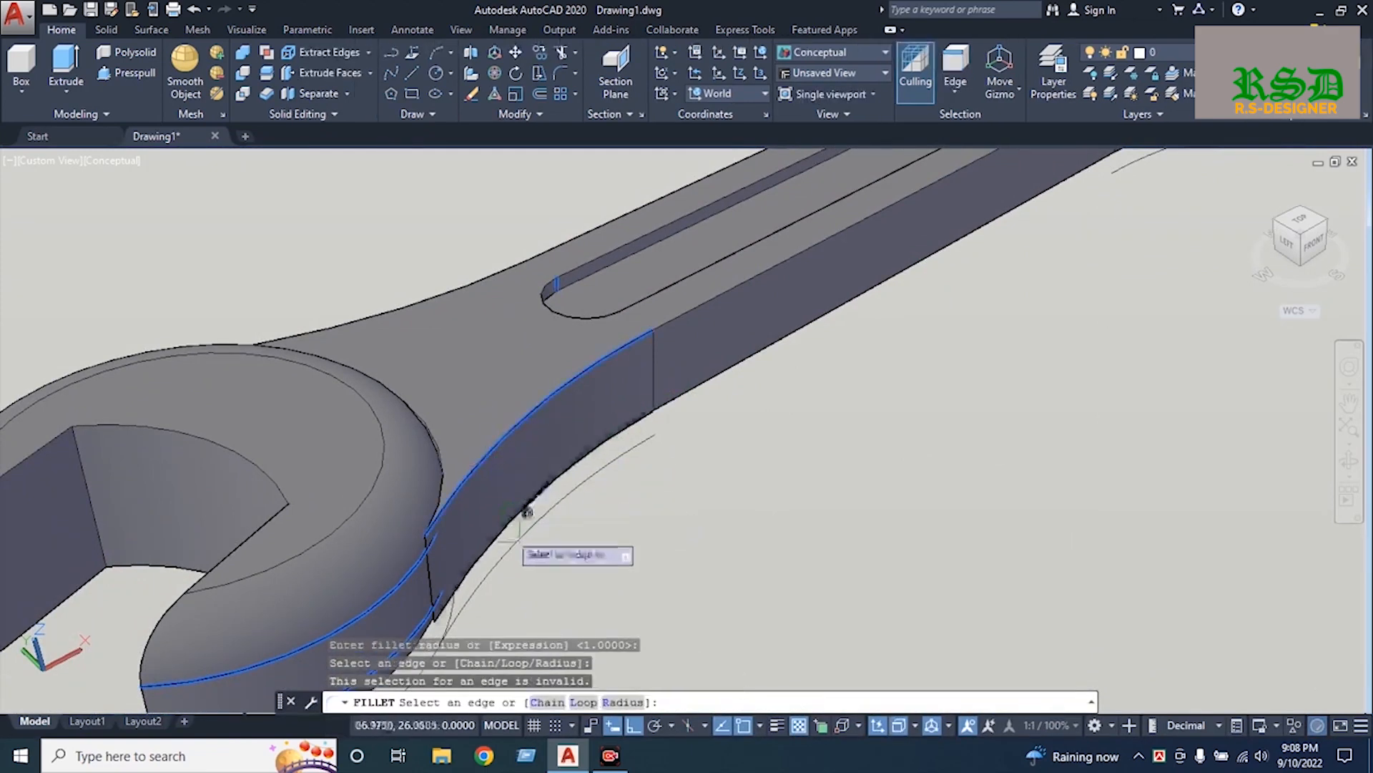
left_click(535, 510)
key("Return")
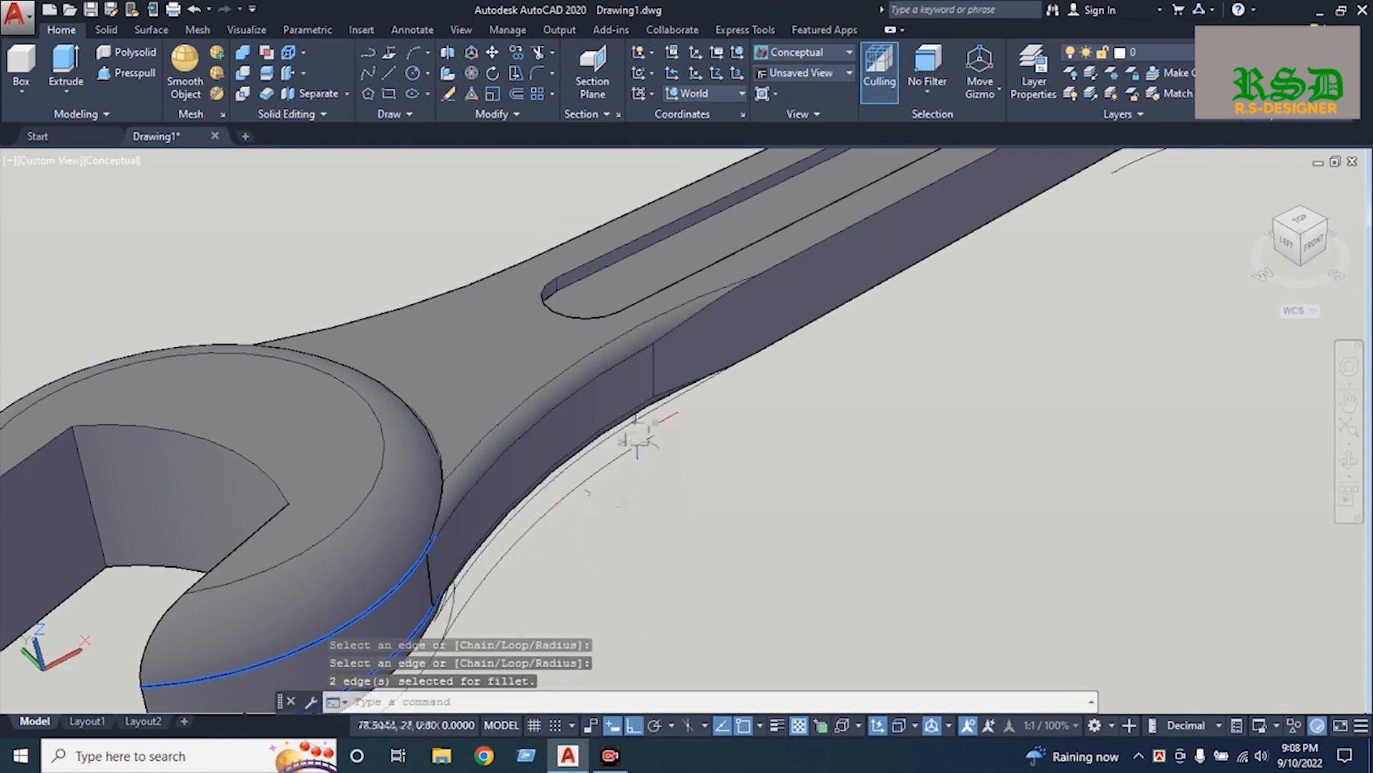
Fillet the upper curved edge on the shank's back side beside the larger jaw head with a radius of 1
middle_click_drag(209, 498, 586, 493, "shift")
type("f")
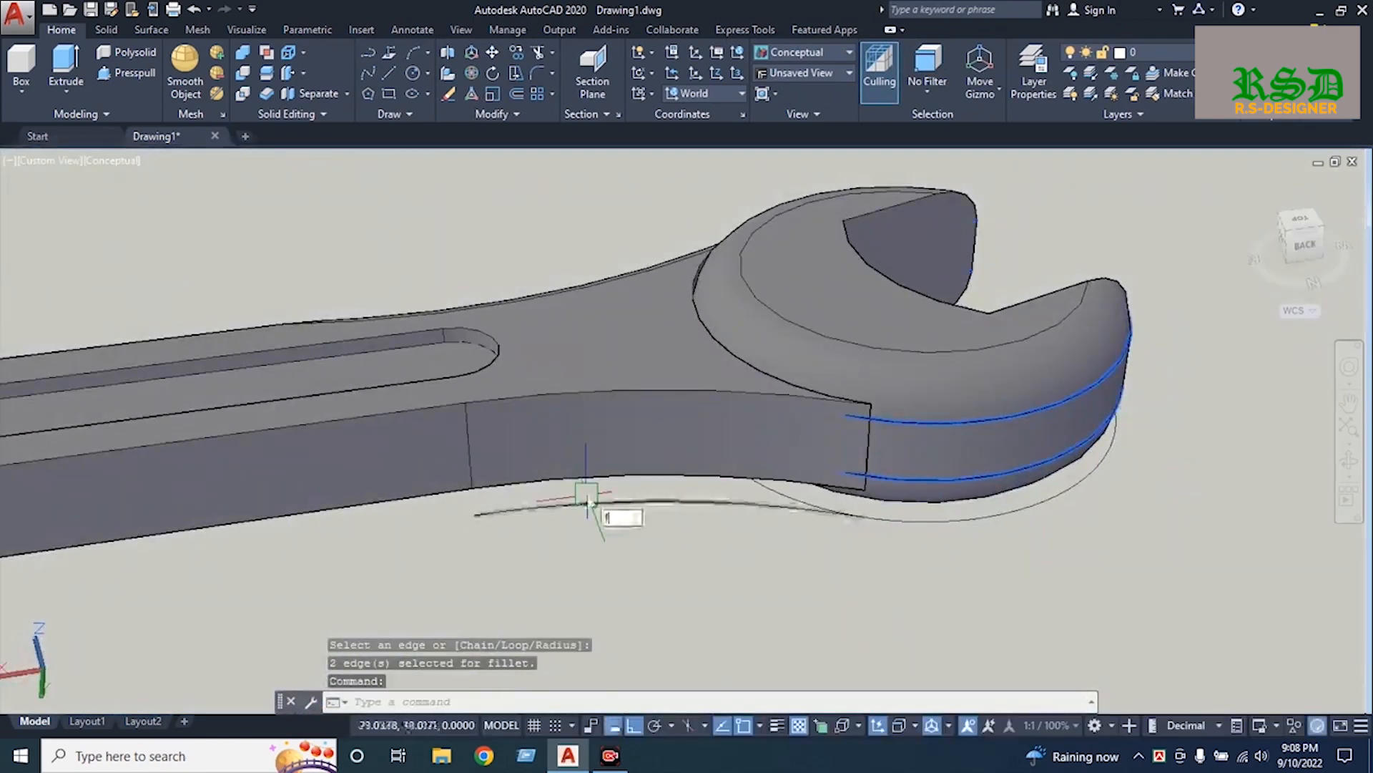
key("Return")
type("r")
key("Return")
key("Return")
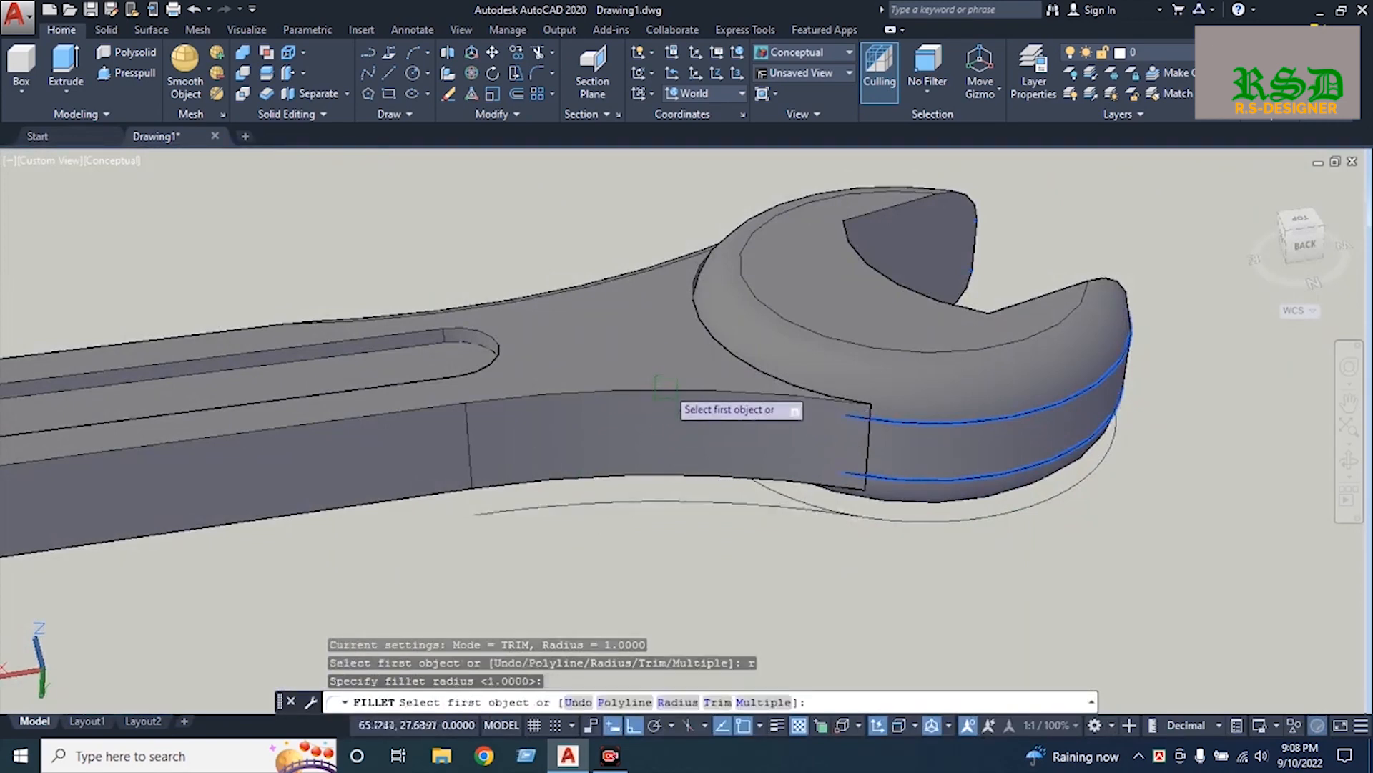
left_click(672, 468)
key("Return")
key("Return")
key("Return")
left_click(749, 392)
key("Return")
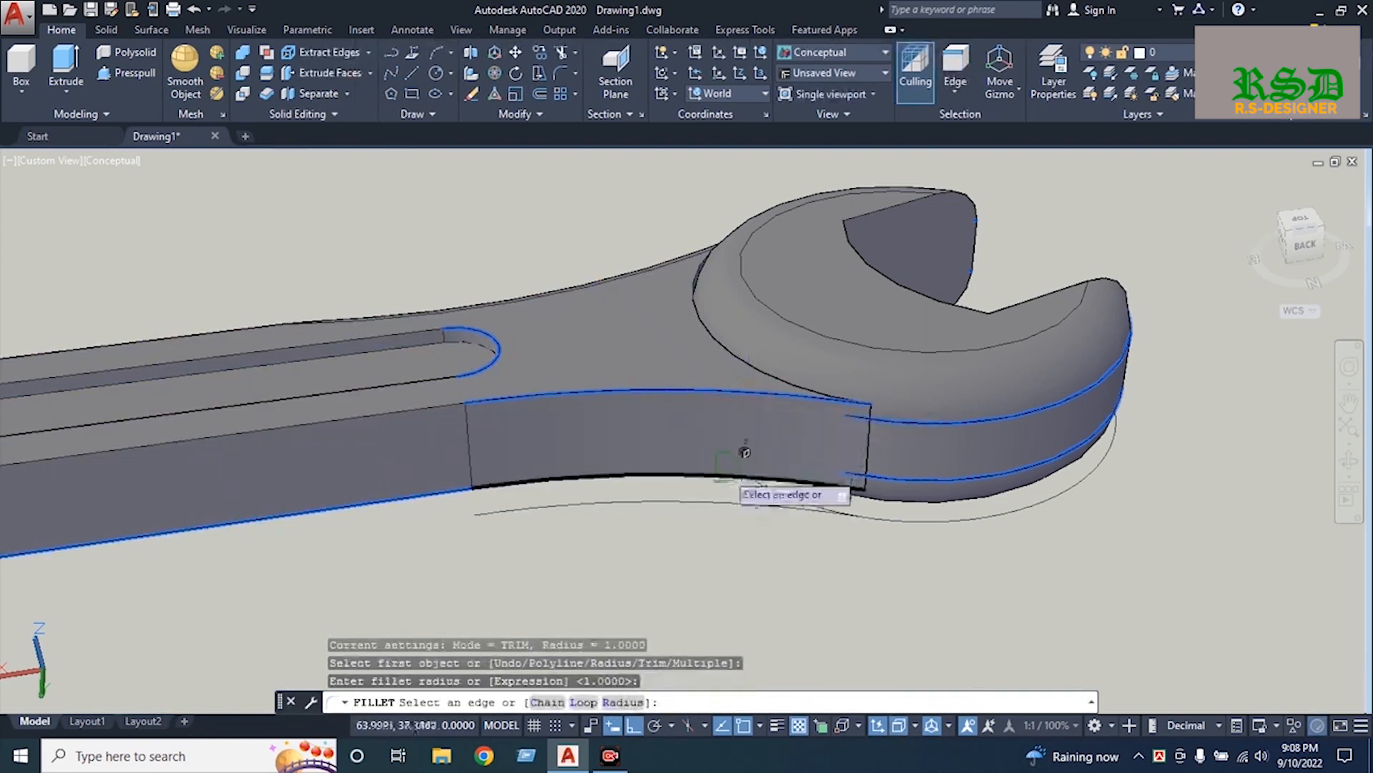
left_click(744, 466)
key("Return")
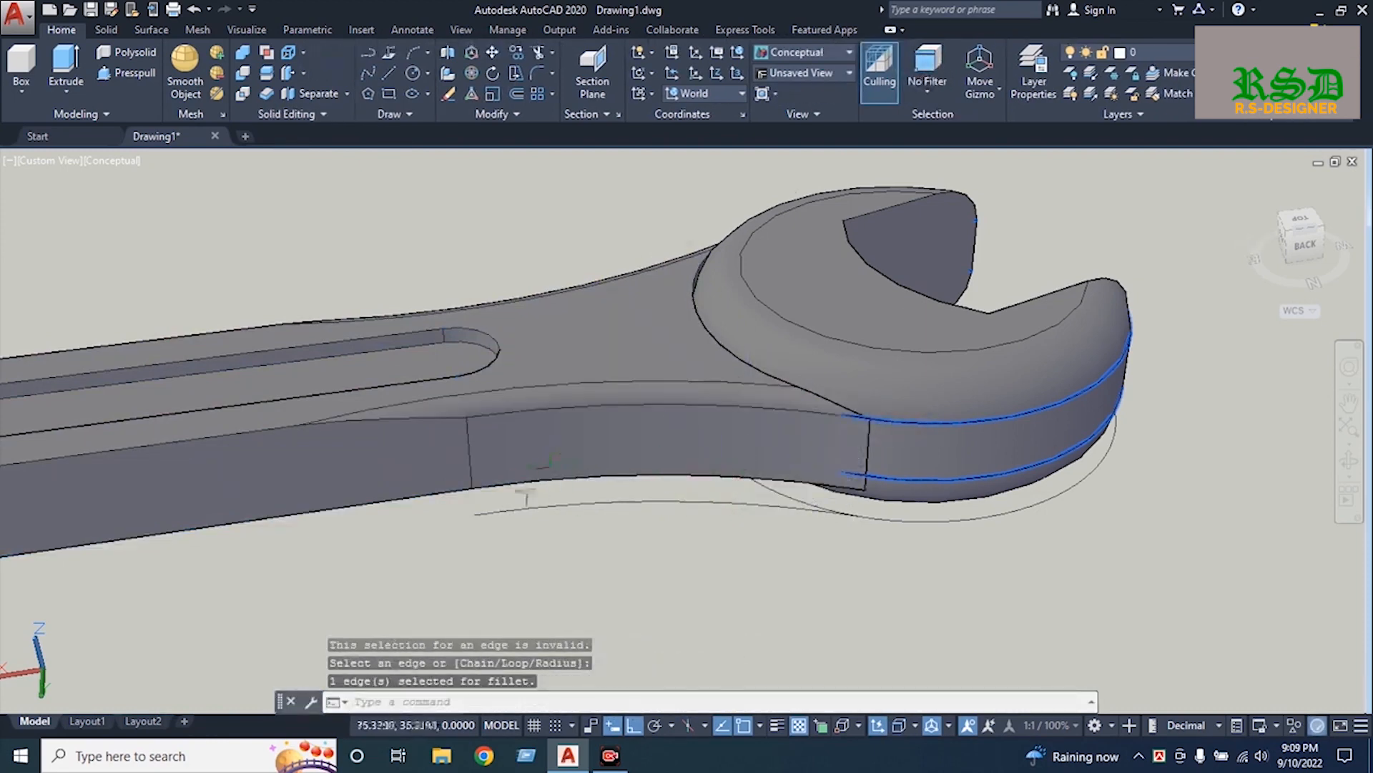
Fillet the upper and lower curved edges on the shank's back side beside the smaller jaw head with a radius of 1
middle_click_drag(549, 462, 865, 396)
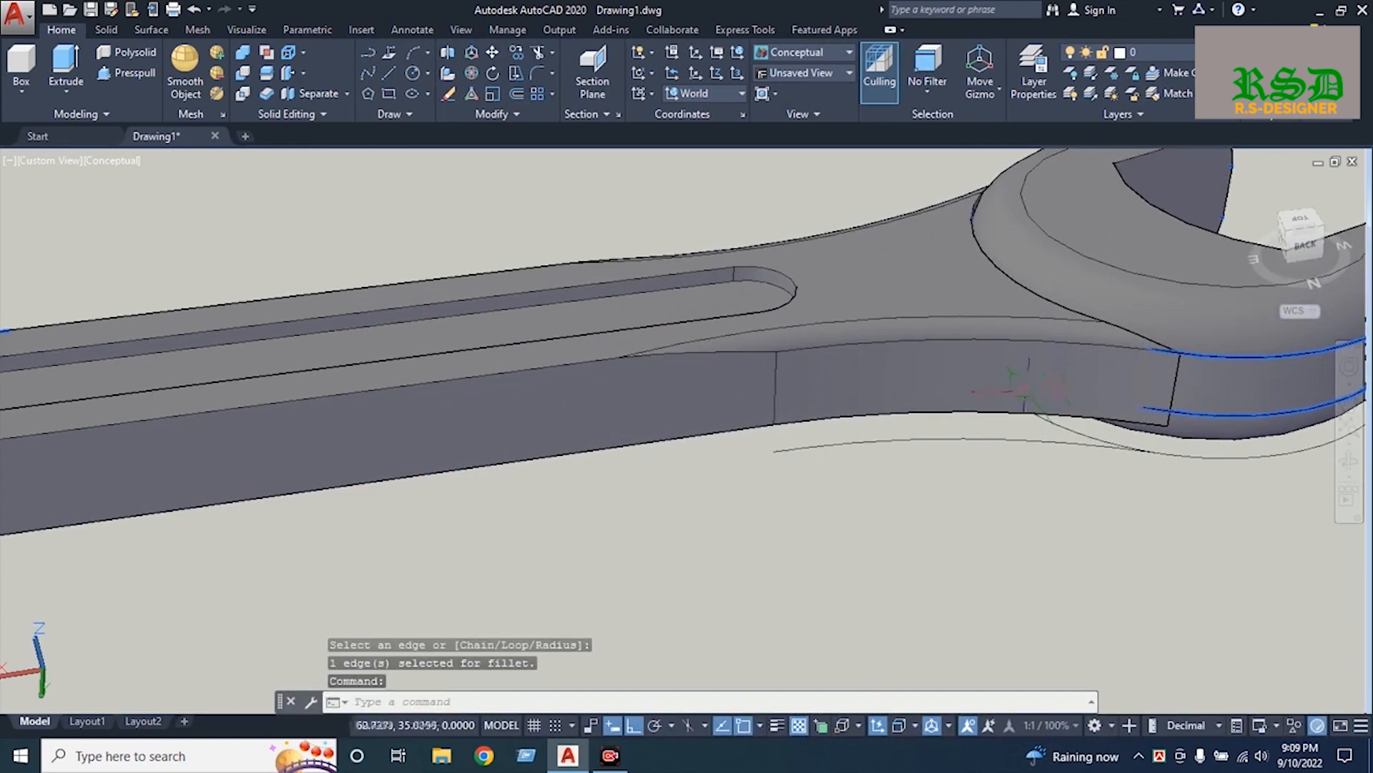
scroll(1030, 386, "down", 5)
scroll(679, 422, "up", 3)
key("Return")
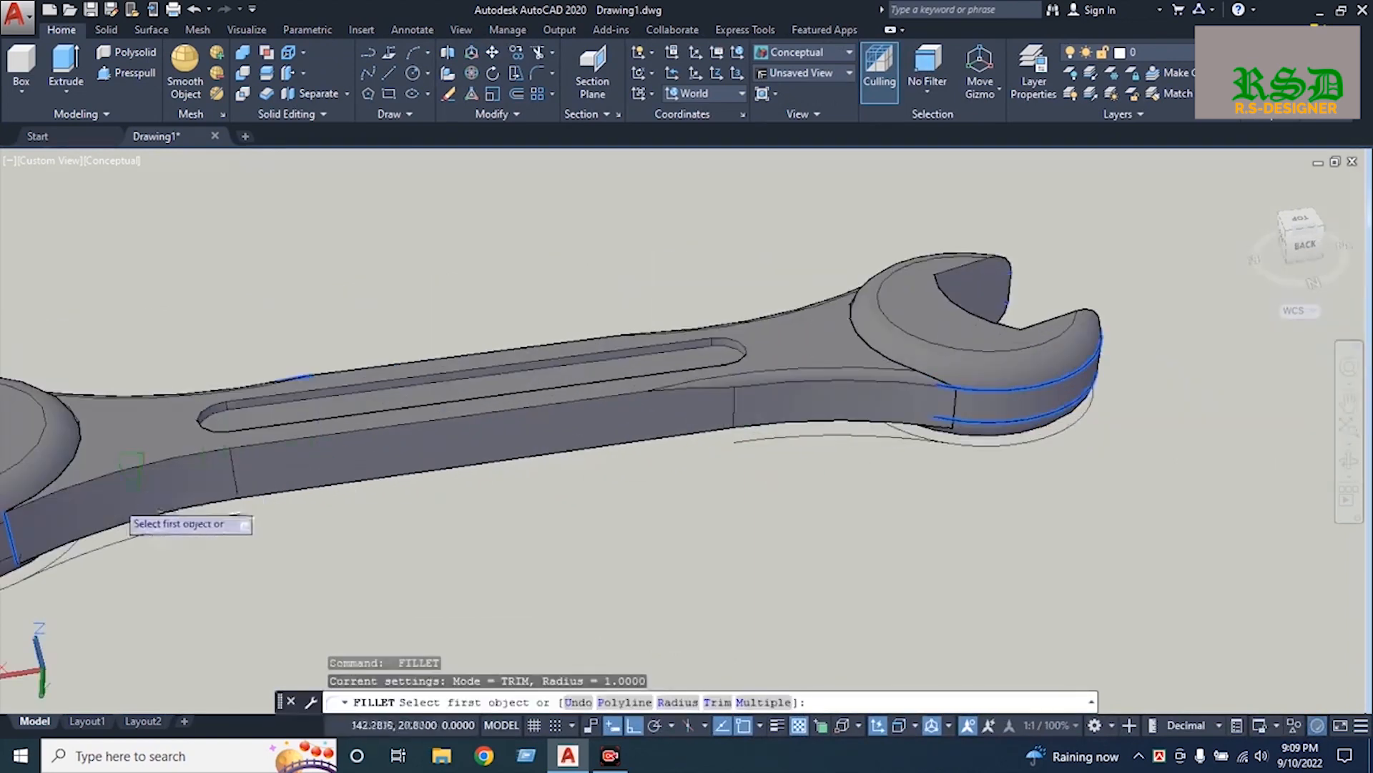
left_click(123, 528)
key("Return")
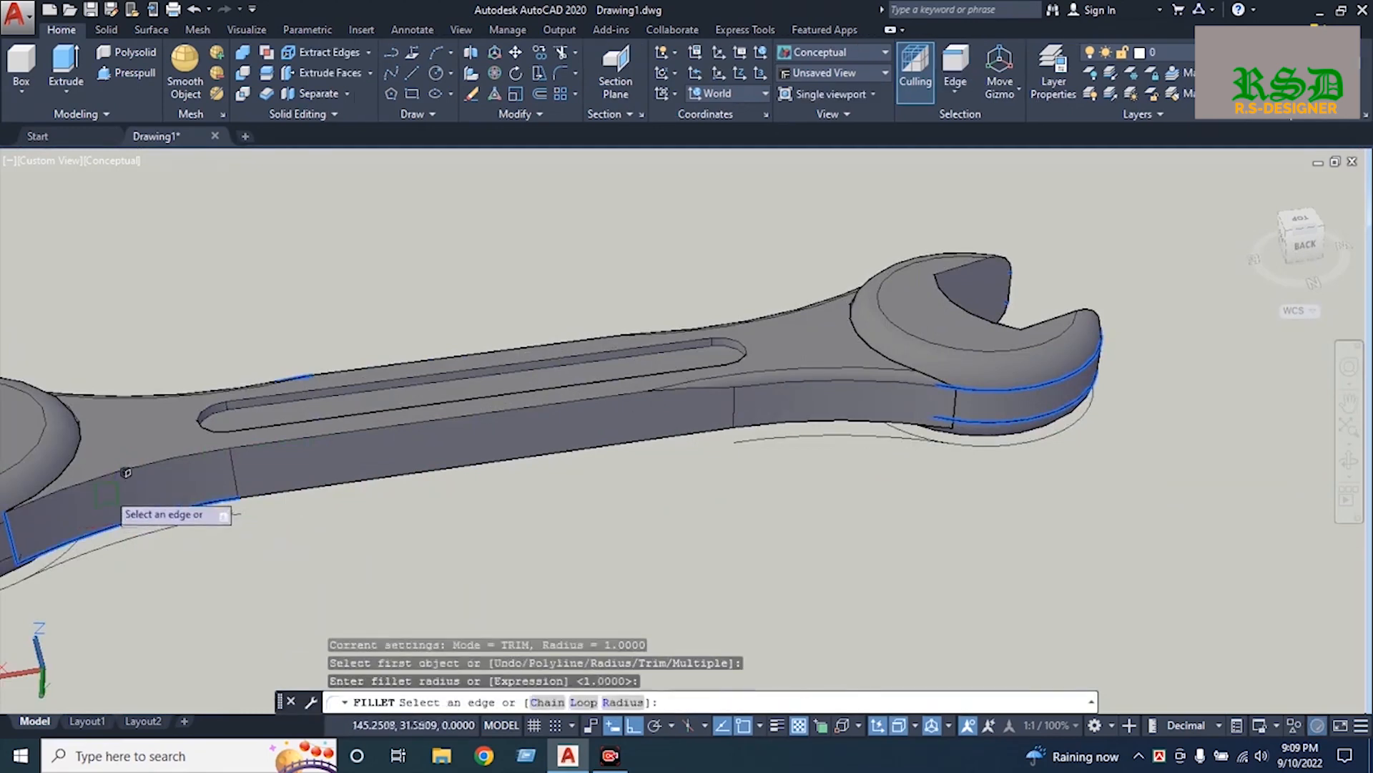
left_click(105, 478)
key("Return")
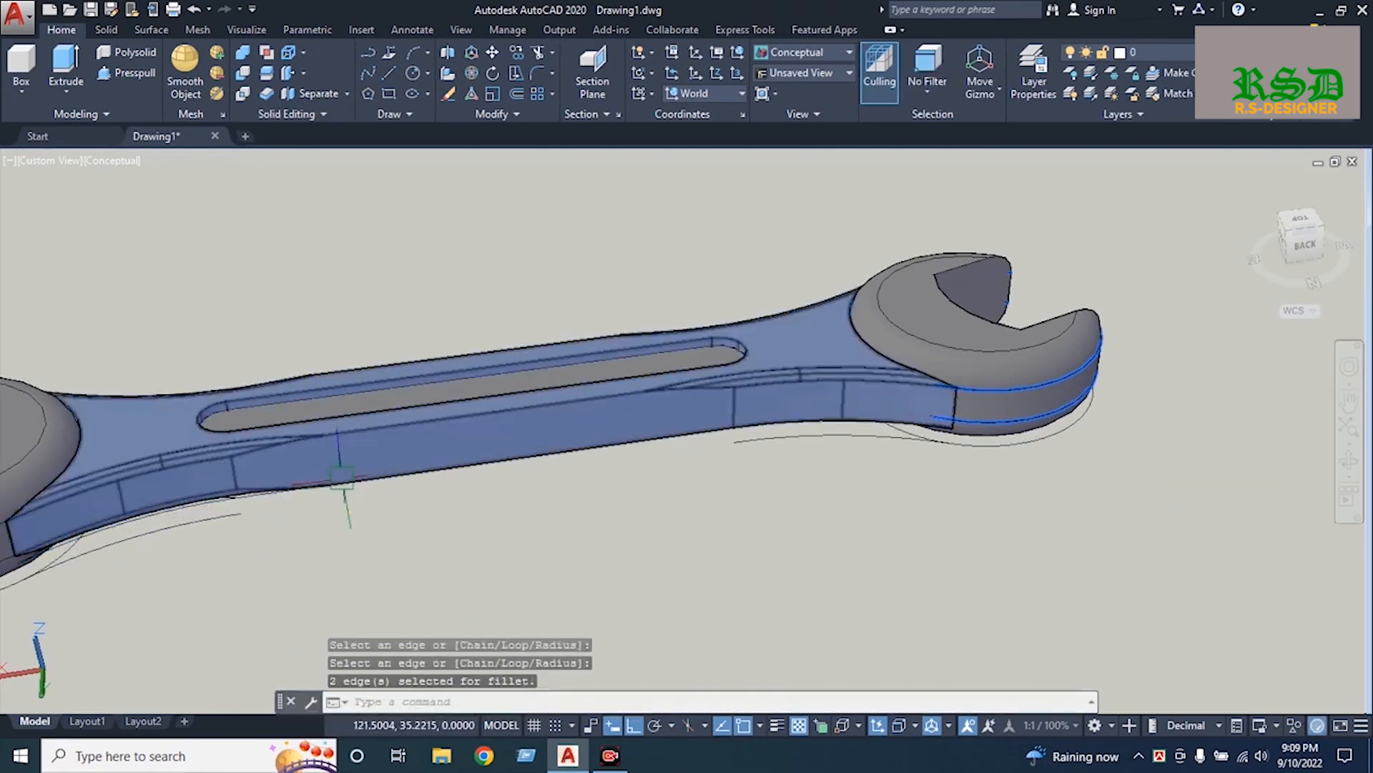
Examine the filleted spanner from the front isometric direction, both up close and alongside the dimensioned 2D drawing
scroll(679, 501, "down", 2)
middle_click_drag(416, 519, 506, 561, "shift")
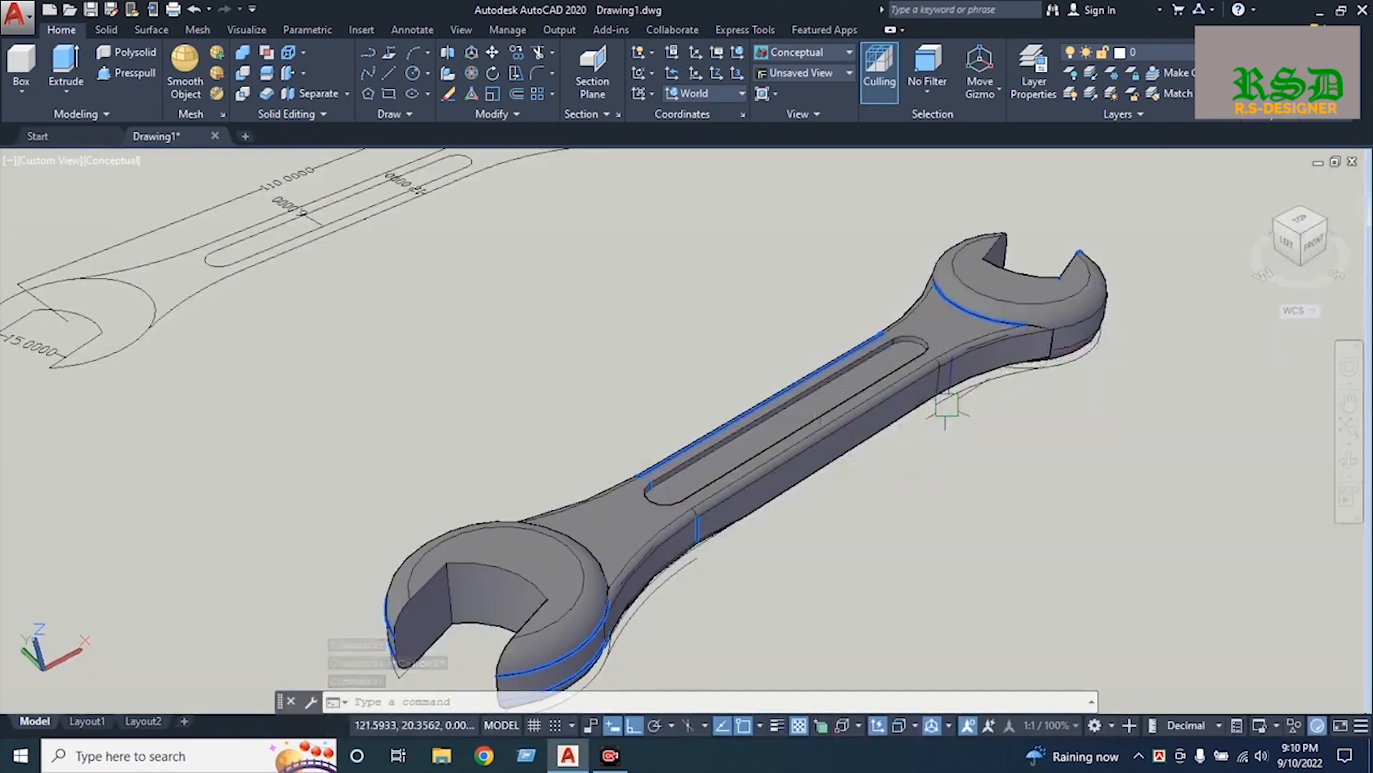
key("Escape")
key("Escape")
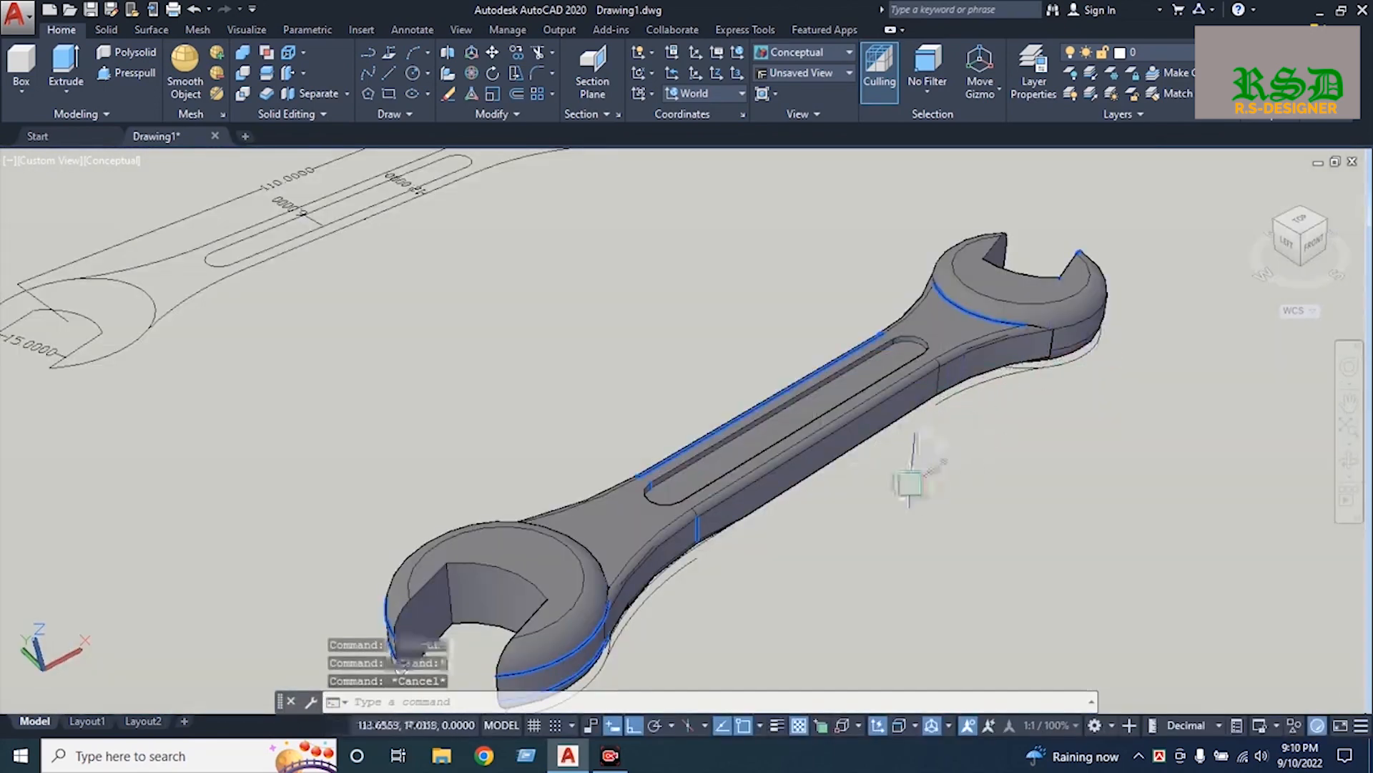
middle_click_drag(899, 481, 684, 370)
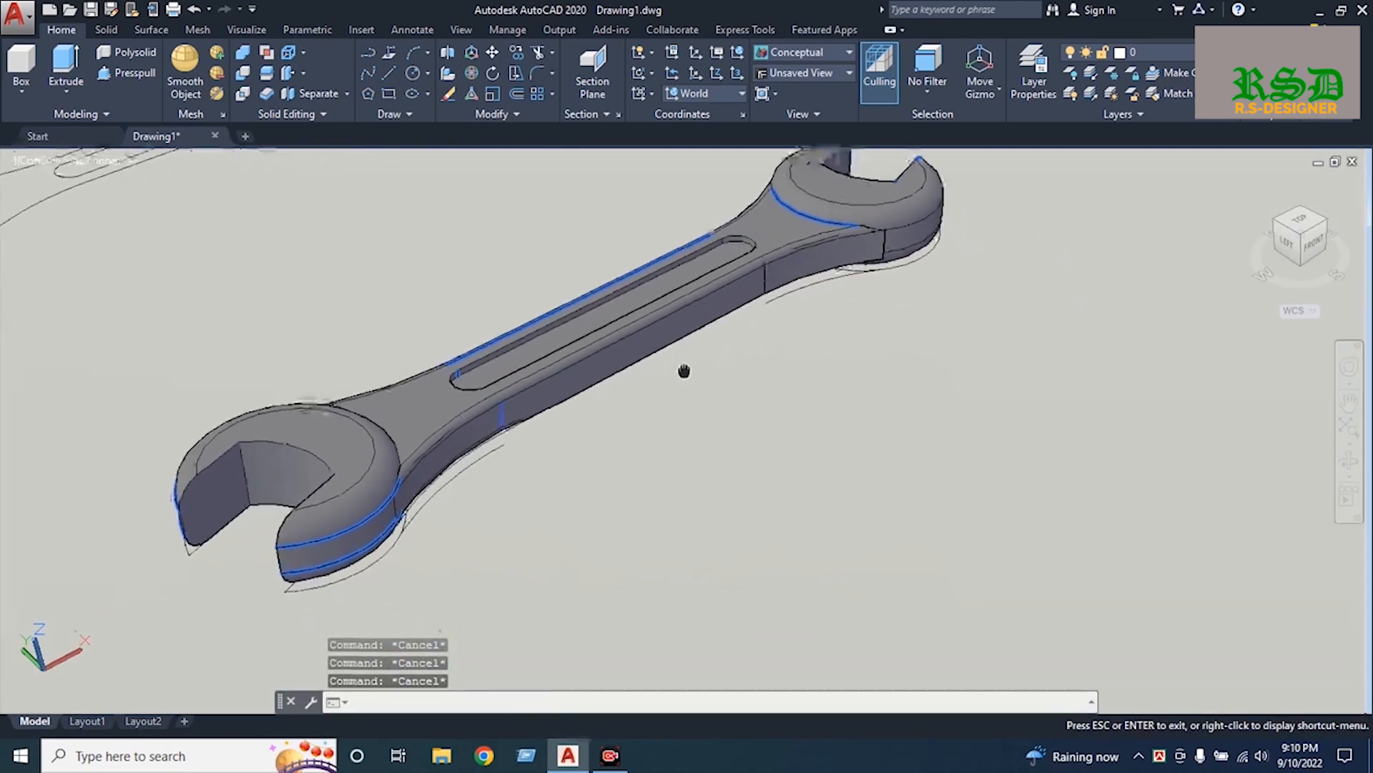
key("Escape")
key("Escape")
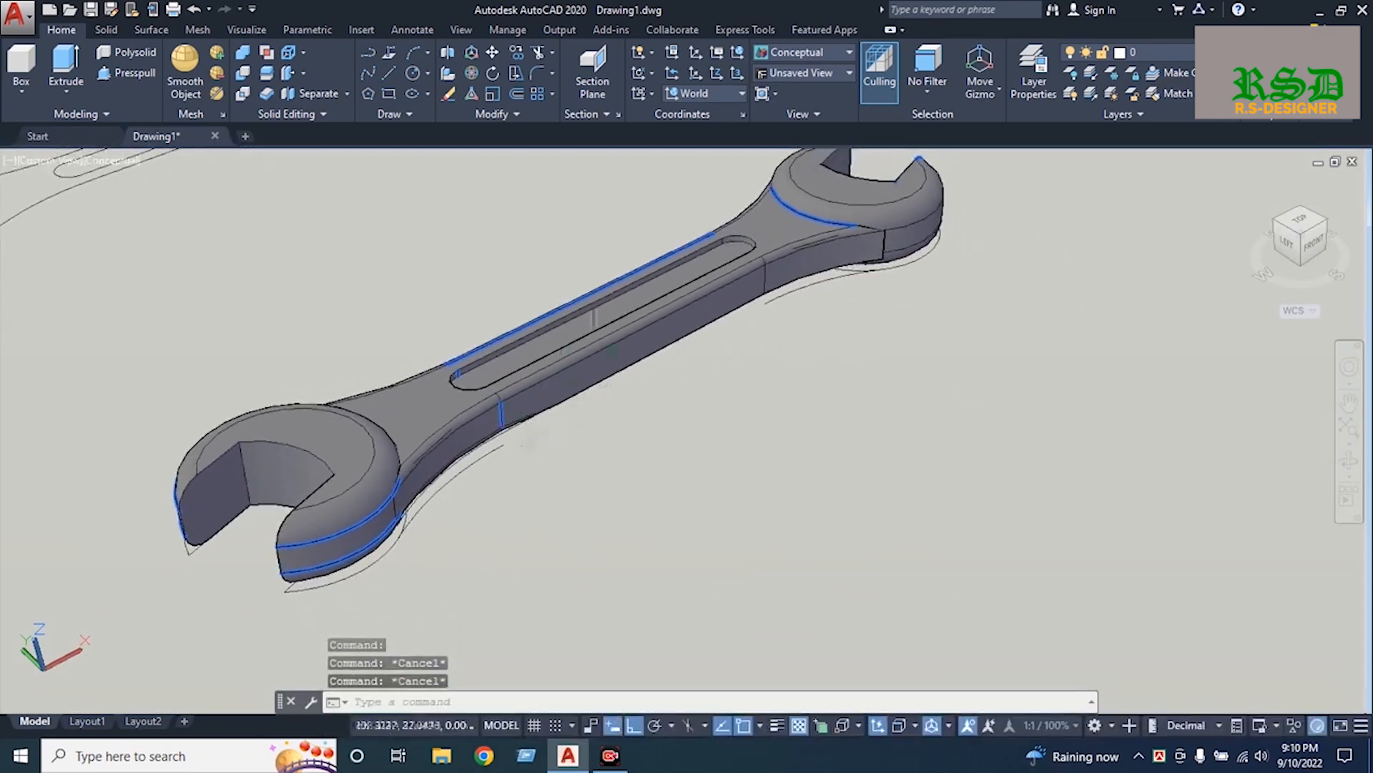
middle_click_drag(594, 318, 596, 415)
left_click(904, 413)
left_click(859, 454)
key("Escape")
key("Escape")
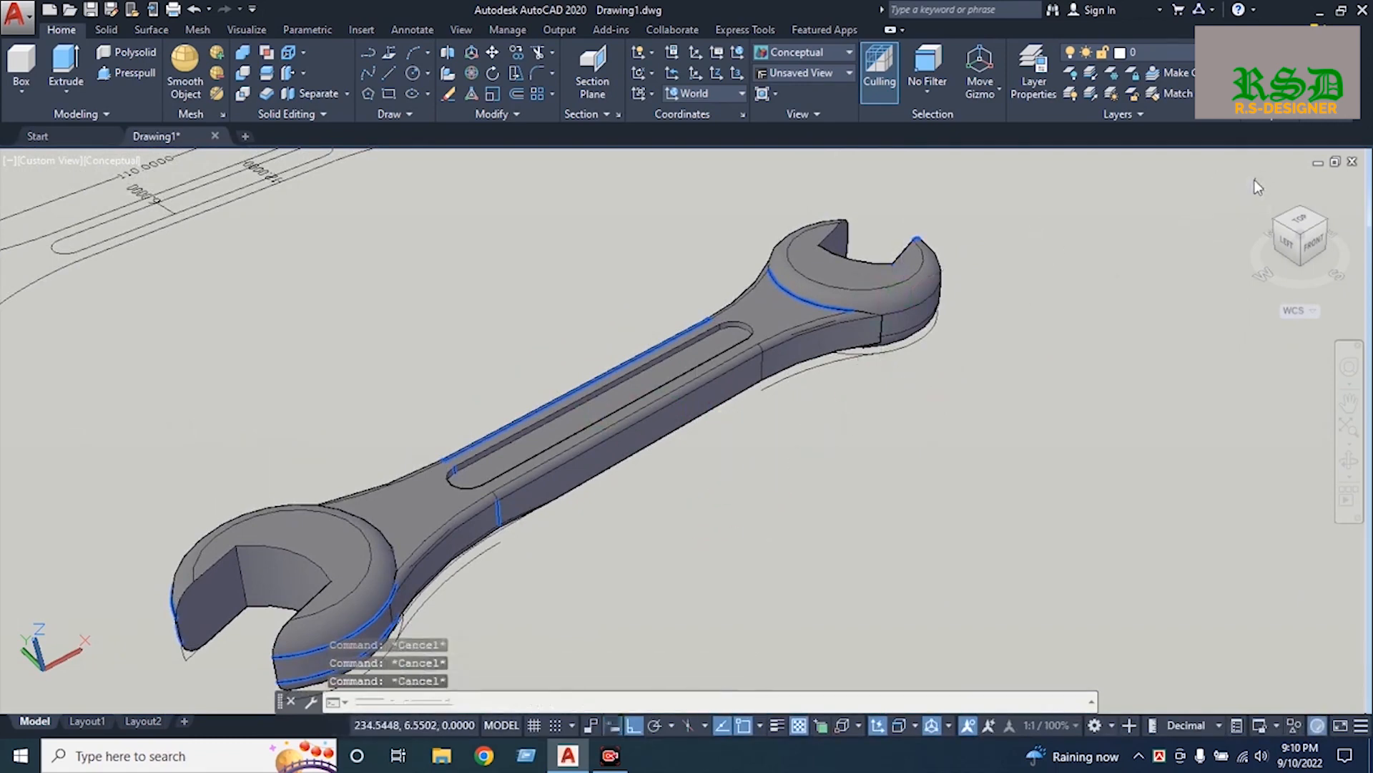
scroll(964, 363, "down", 4)
left_click(737, 432)
left_click(504, 472)
key("Escape")
key("Escape")
key("Escape")
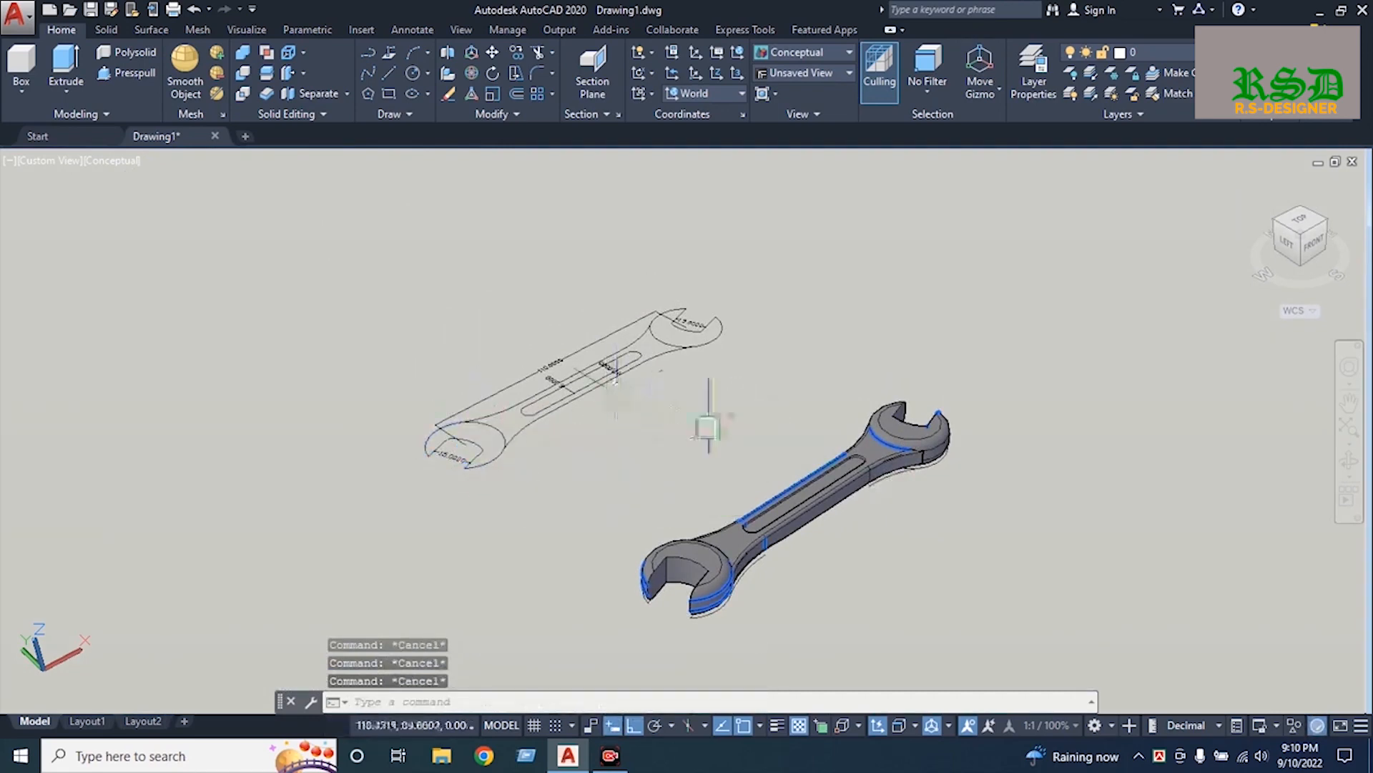
scroll(683, 422, "up", 2)
left_click(990, 486)
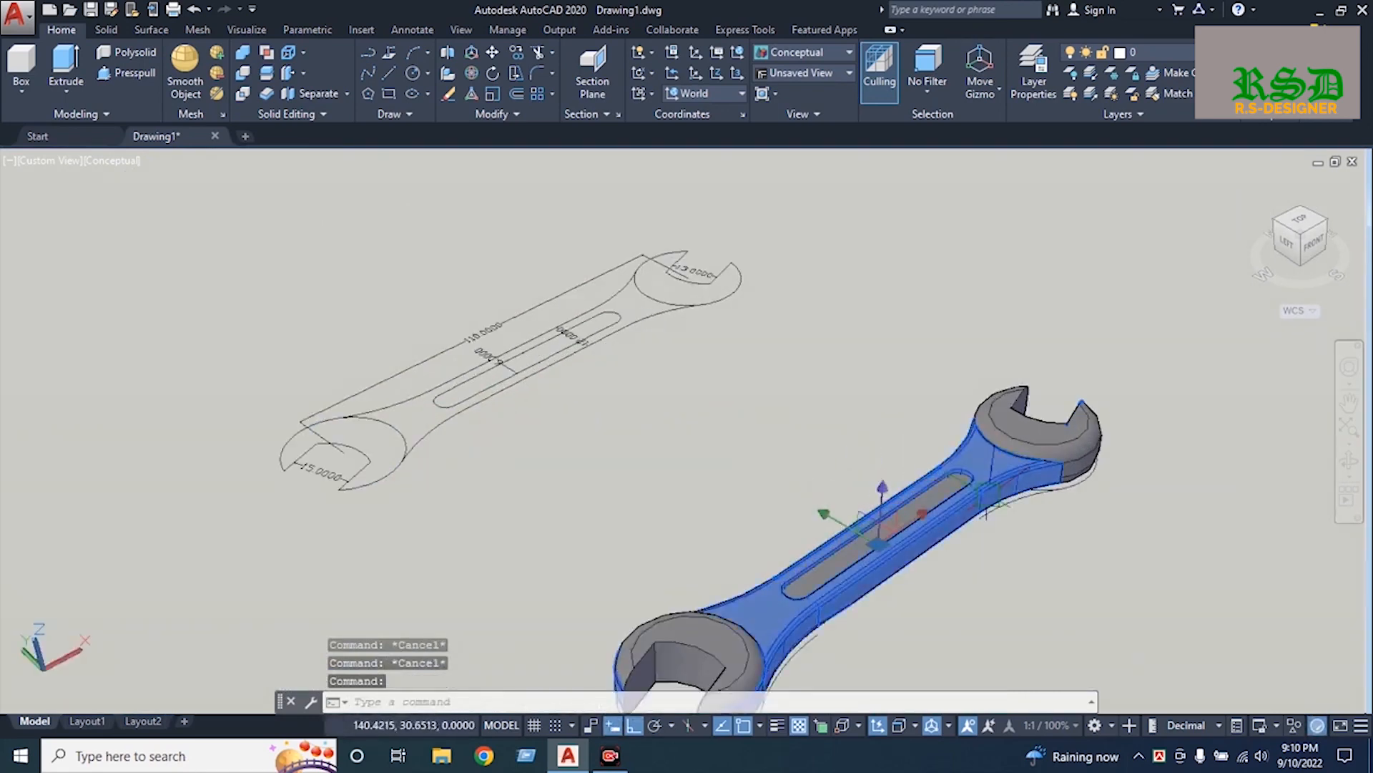
key("Escape")
key("Escape")
key("Escape")
middle_click_drag(858, 499, 657, 384)
left_click(512, 572)
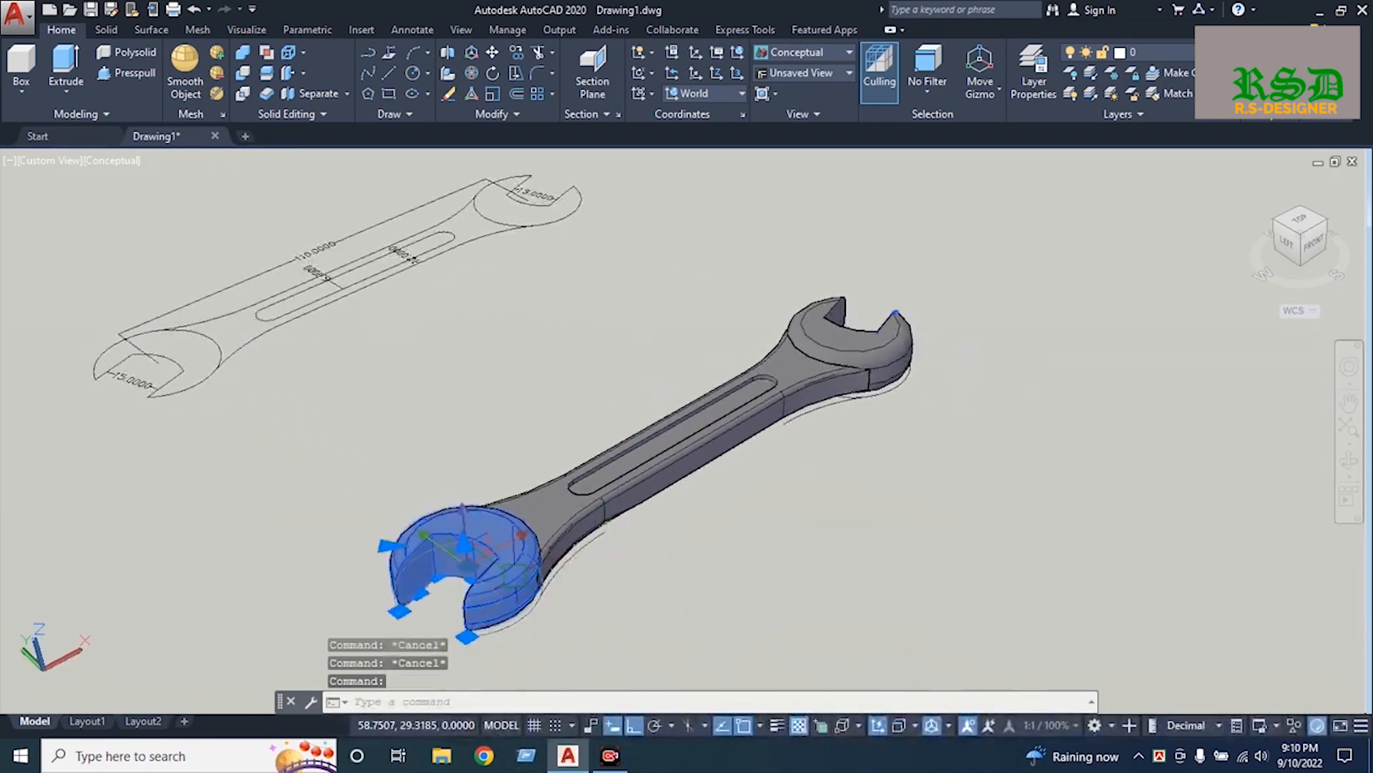
key("Escape")
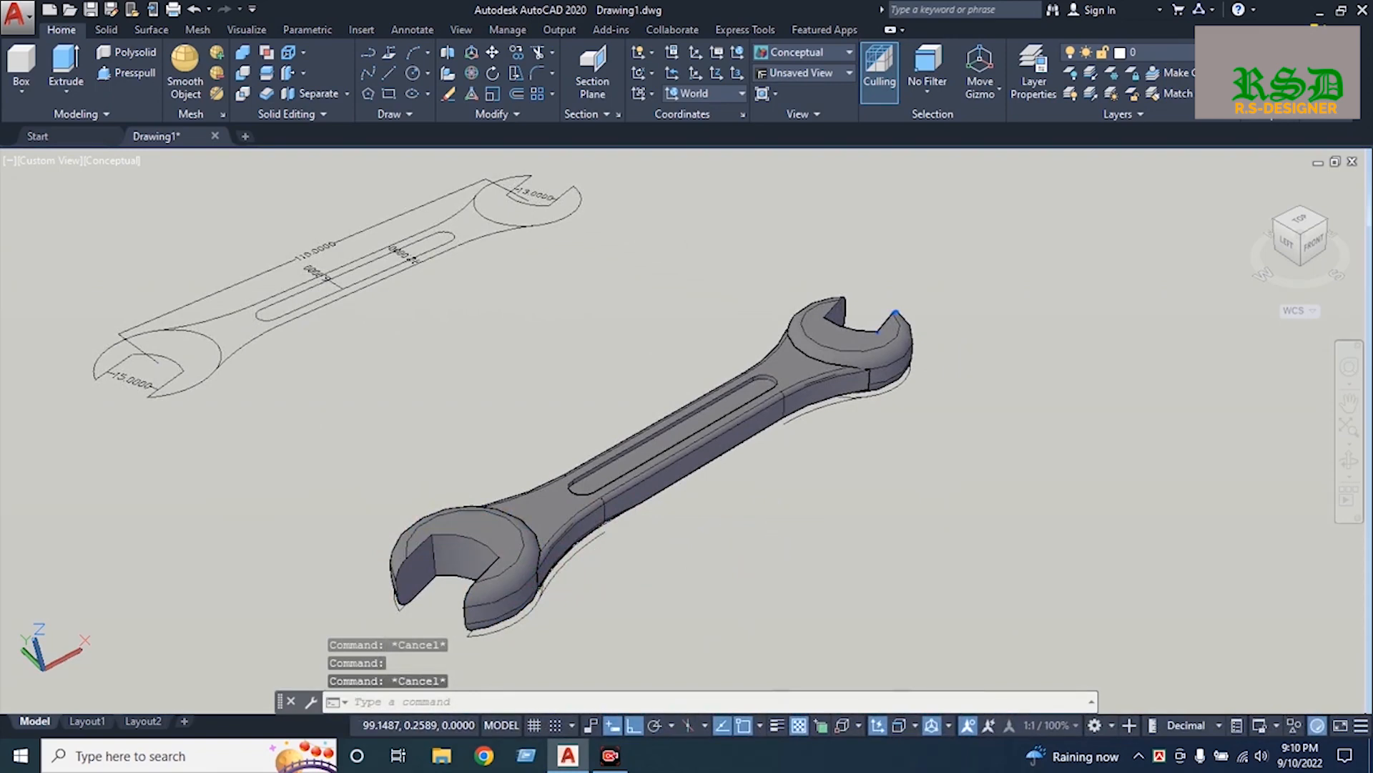
Open the Materials Browser and show the Metal category of the Autodesk Library
type("MAT")
key("Return")
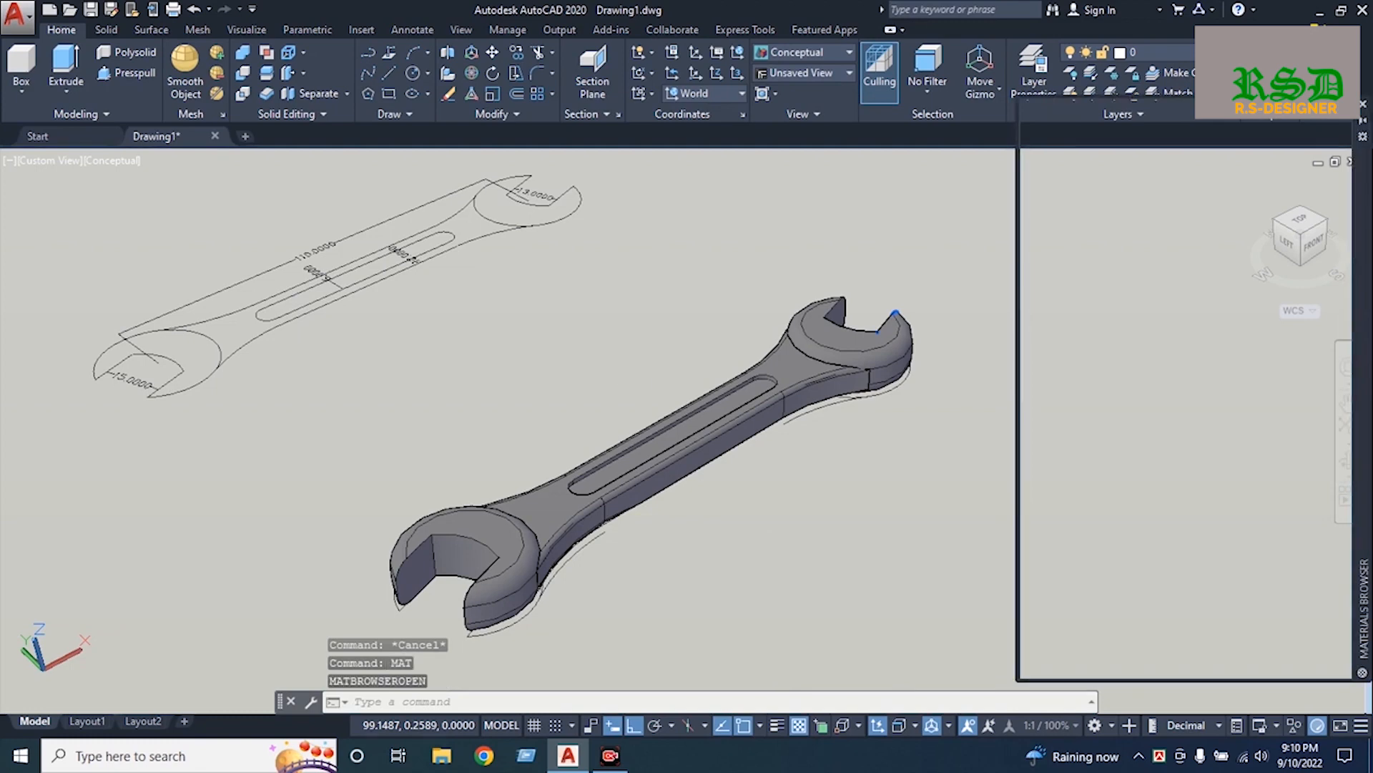
left_click(664, 409)
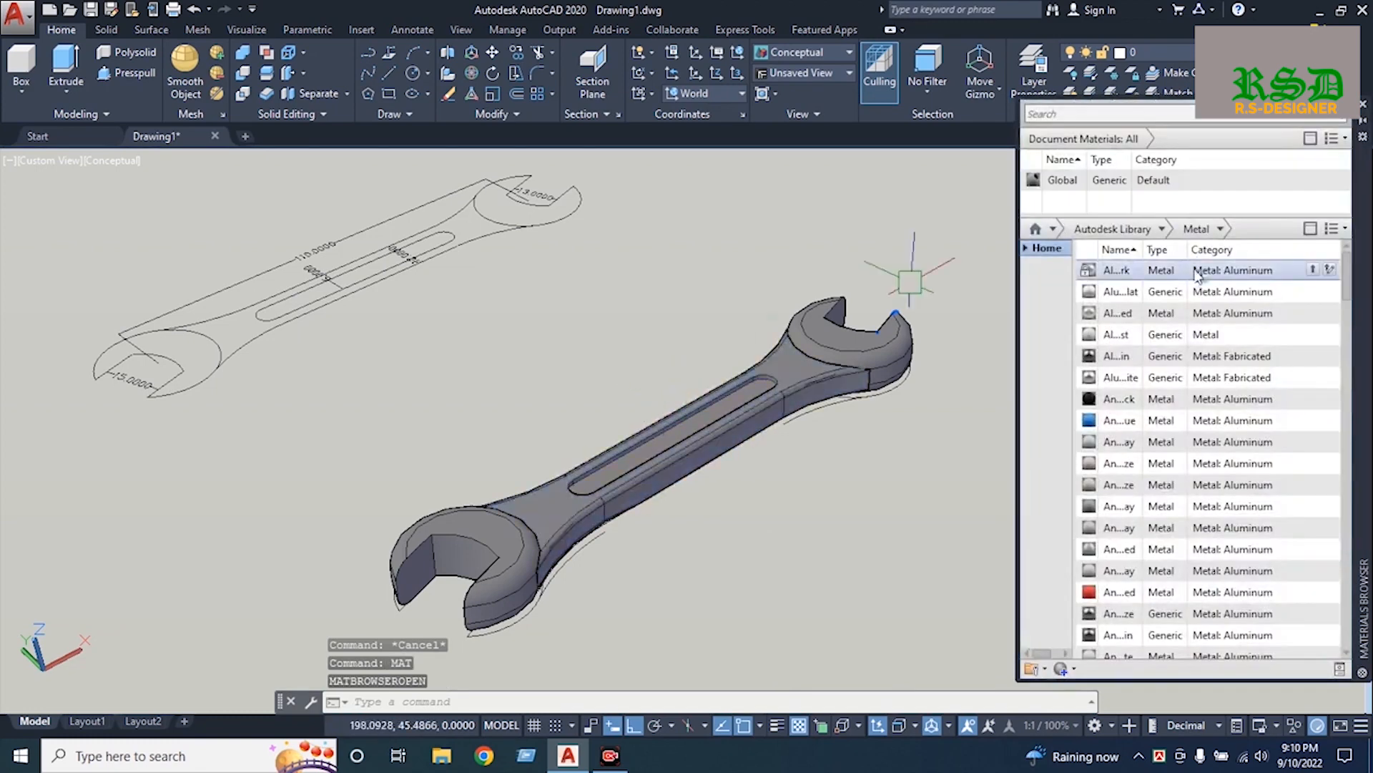
left_click(1162, 228)
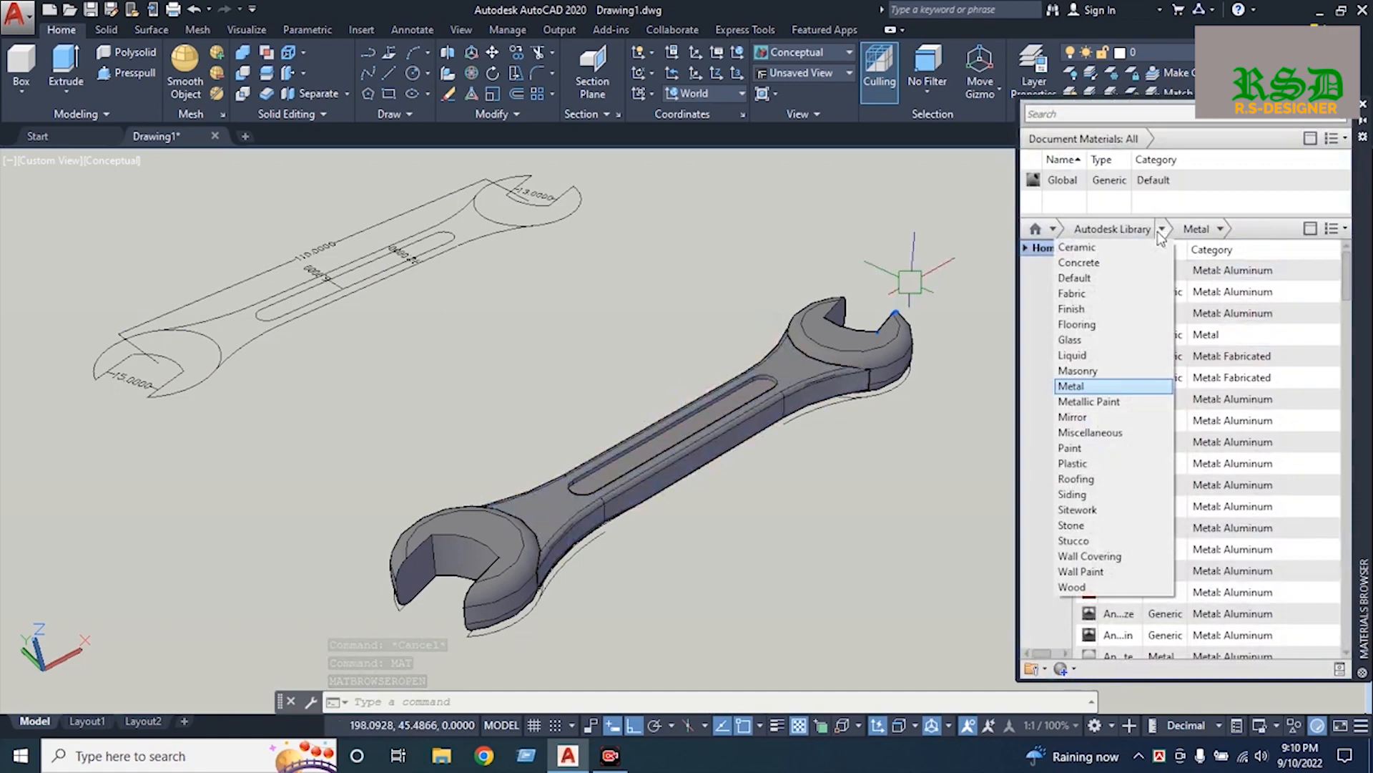
left_click(1108, 389)
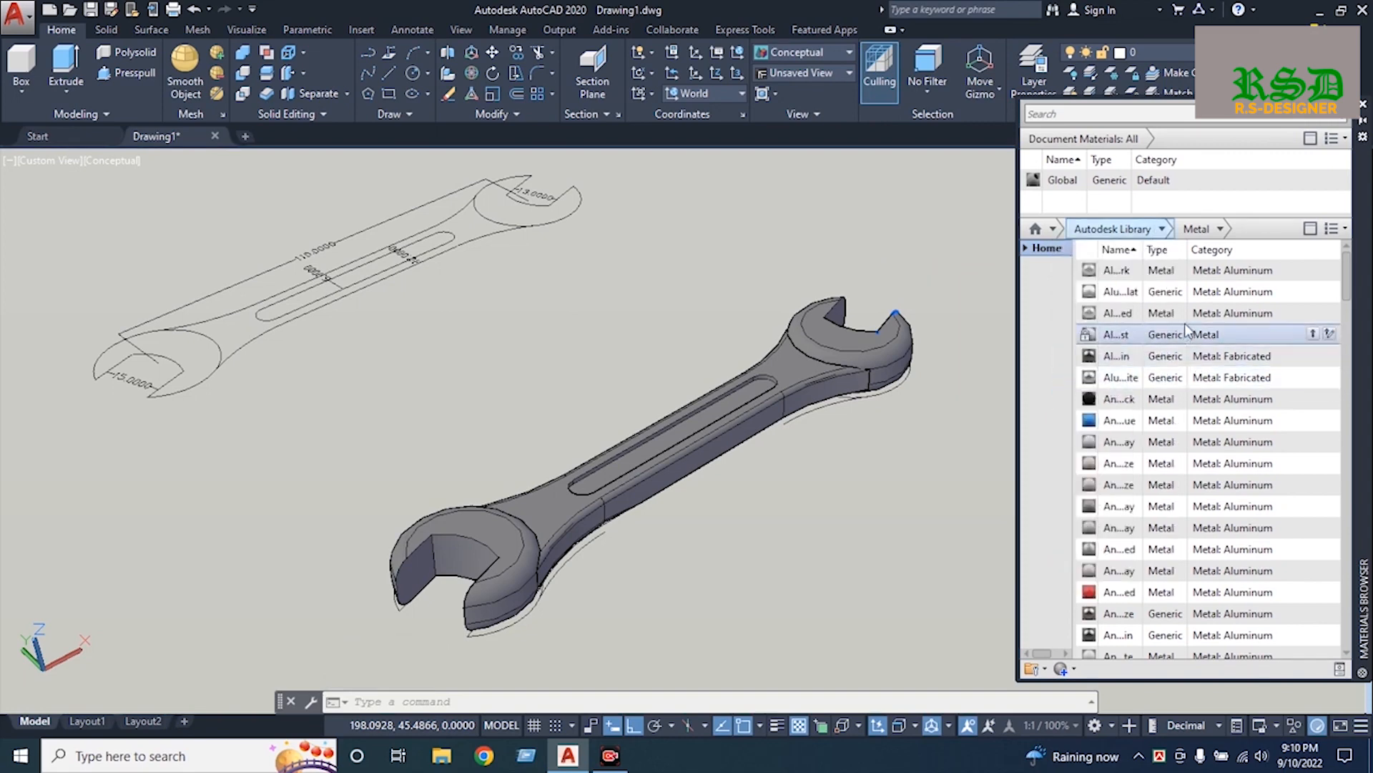
Apply the copper-coloured "Co...ed" metal material to the spanner's shank
scroll(1180, 400, "down", 15)
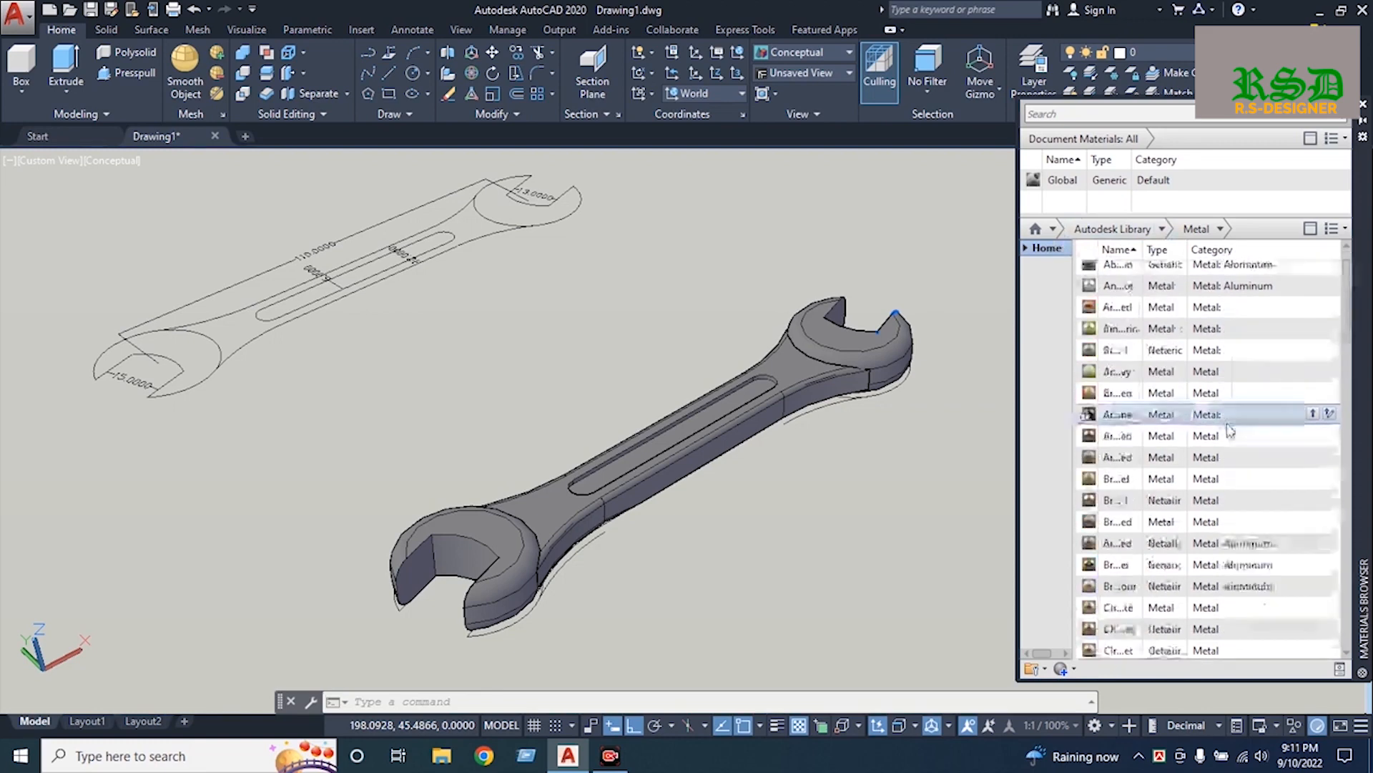
left_click_drag(1111, 439, 787, 462)
left_click_drag(712, 438, 715, 440)
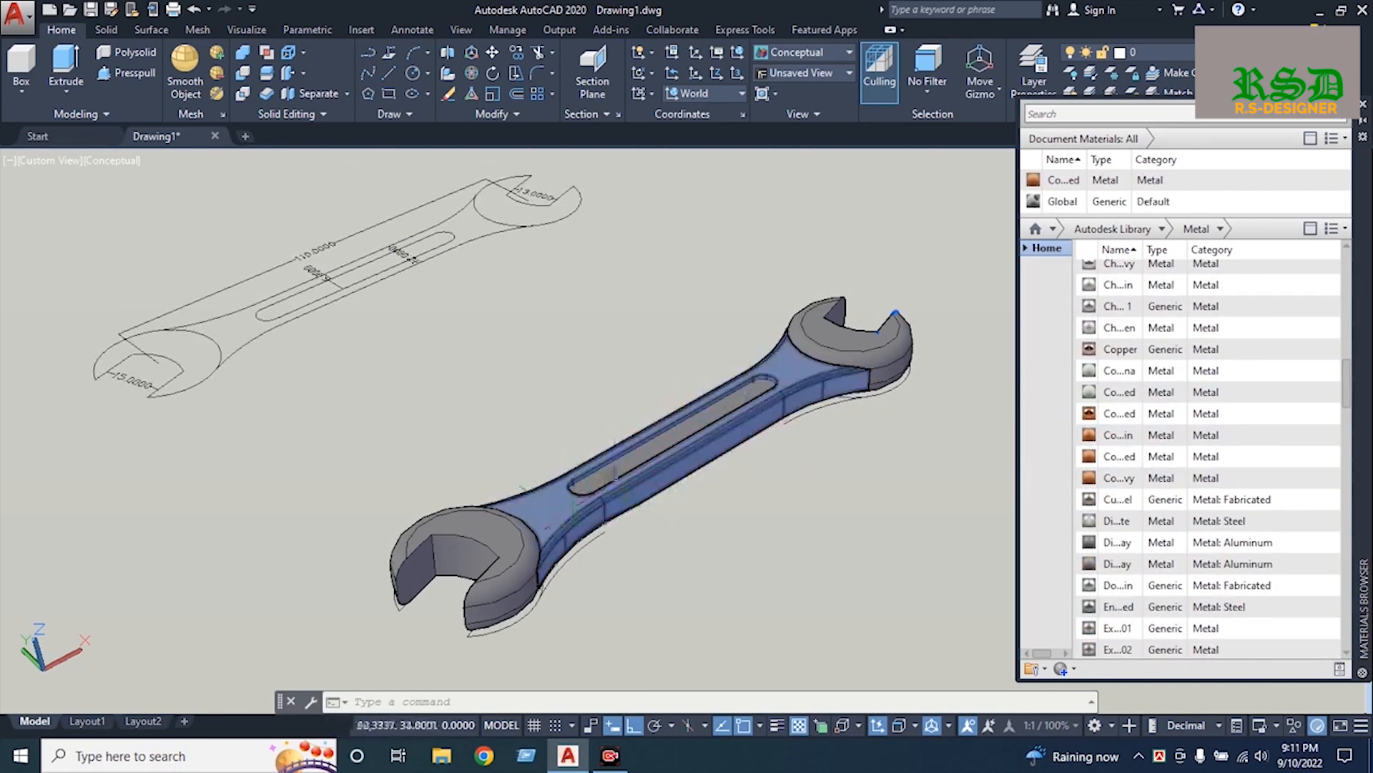
Switch the model's visual style to Realistic
right_click(672, 487)
type("vs")
key("Return")
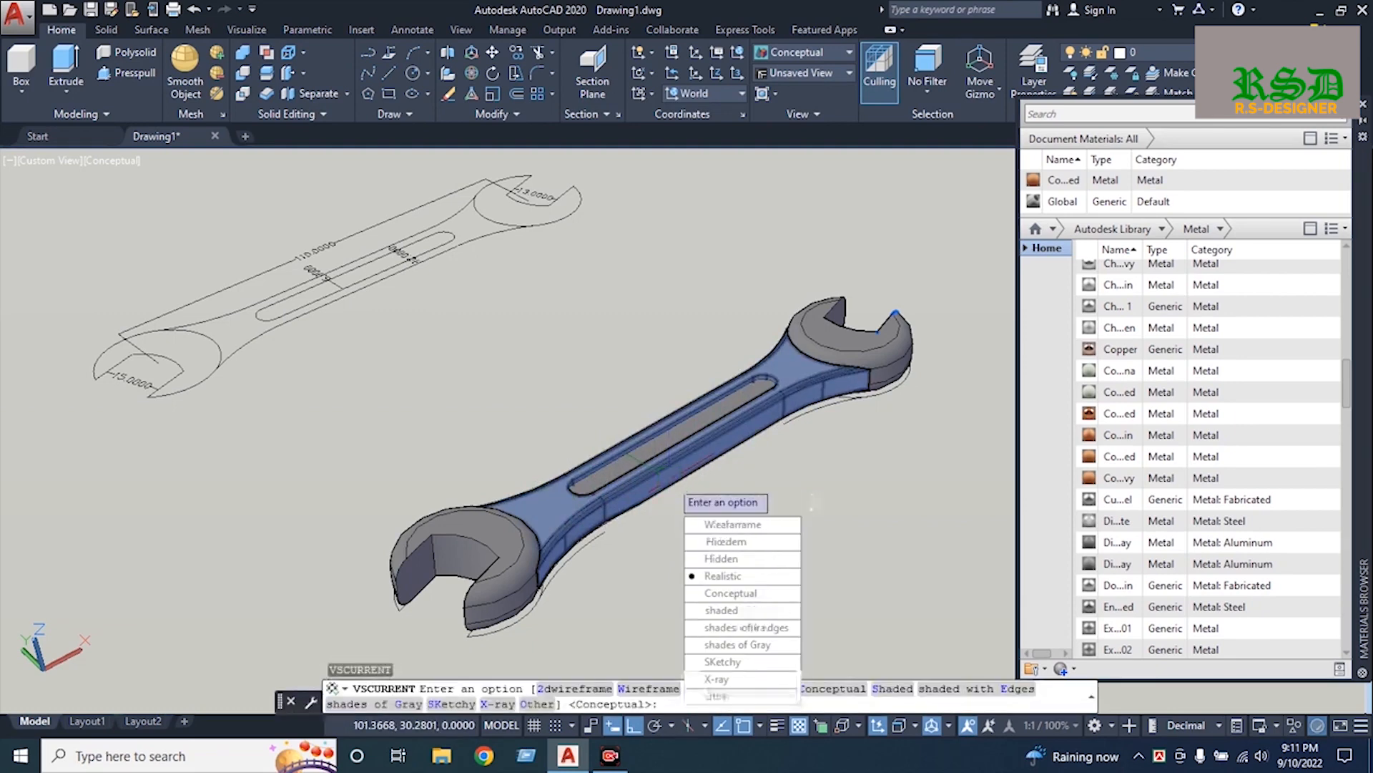
type("r")
key("Return")
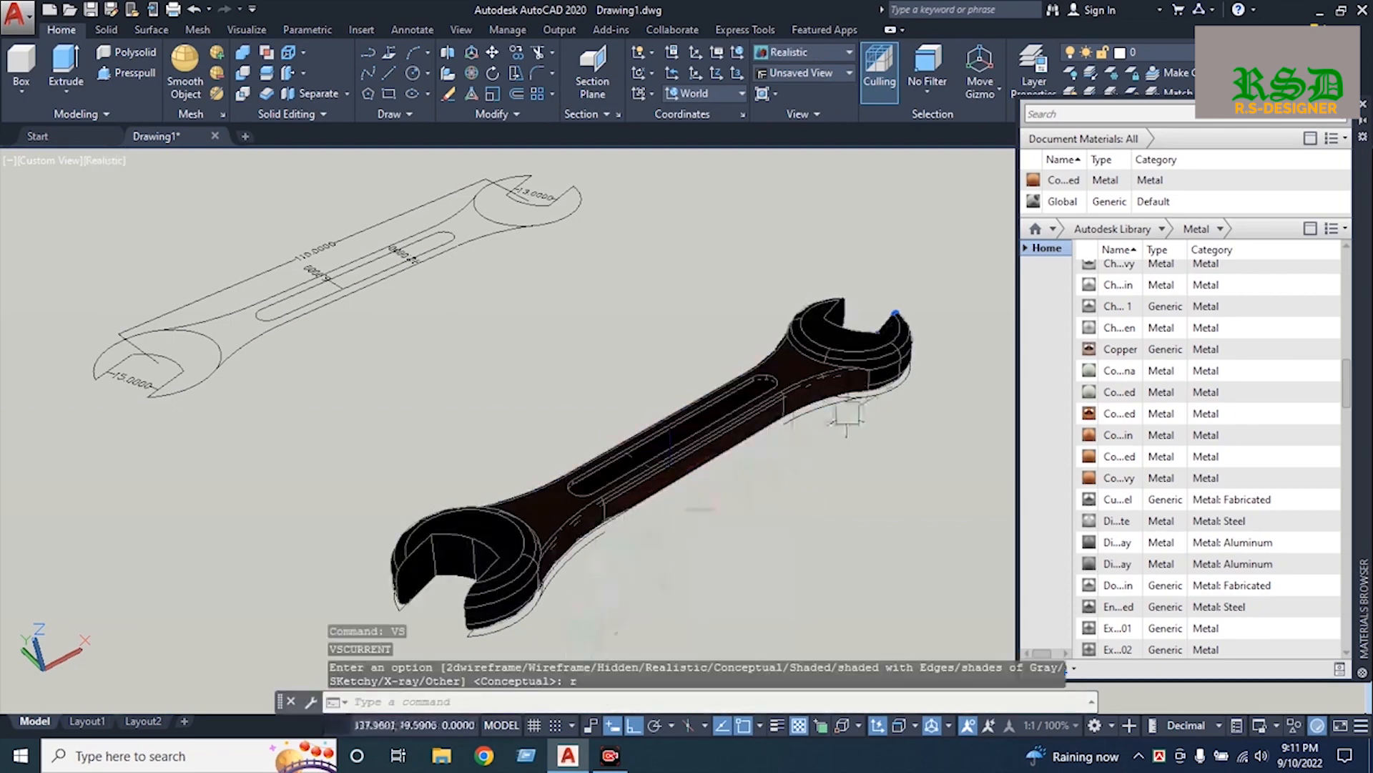
Union the shank and both jaw heads of the 3D spanner into one solid
type("union")
key("Return")
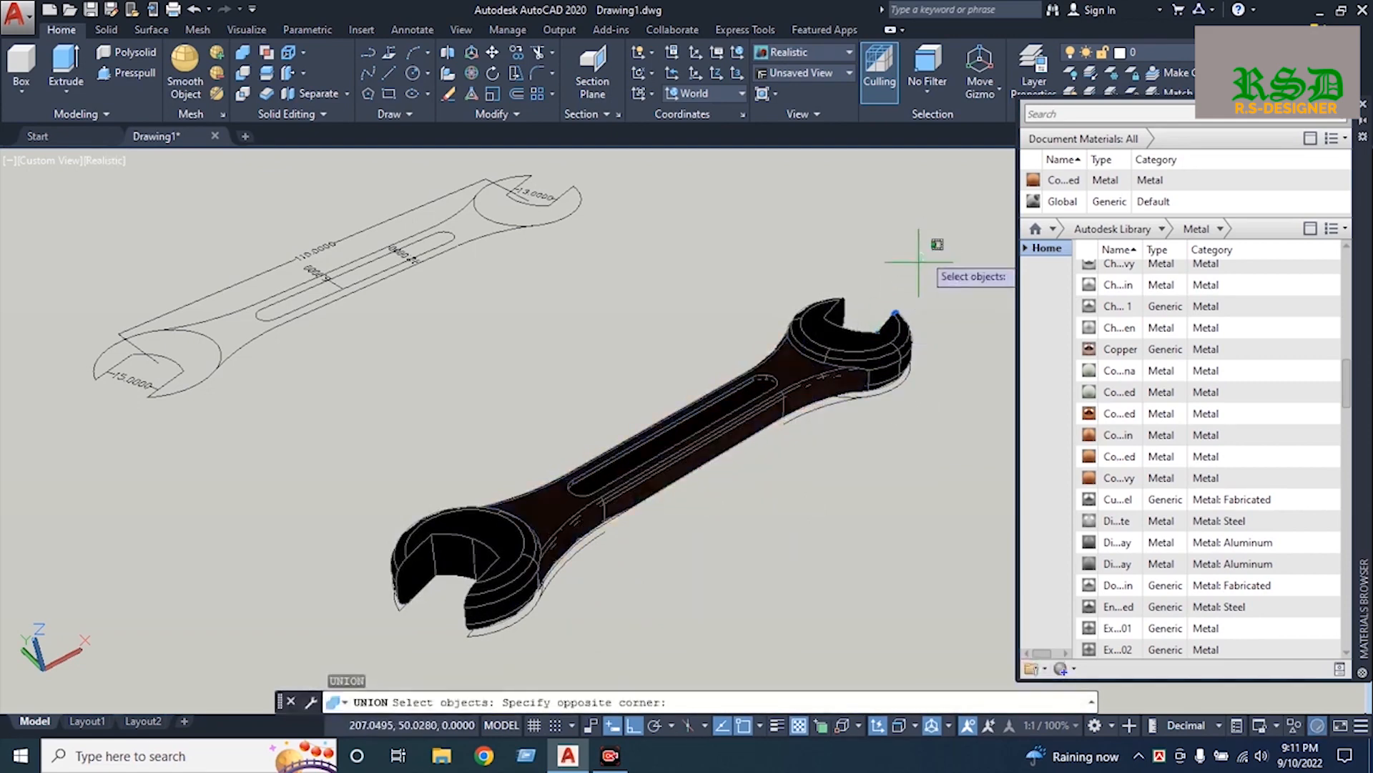
left_click(923, 253)
left_click(377, 622)
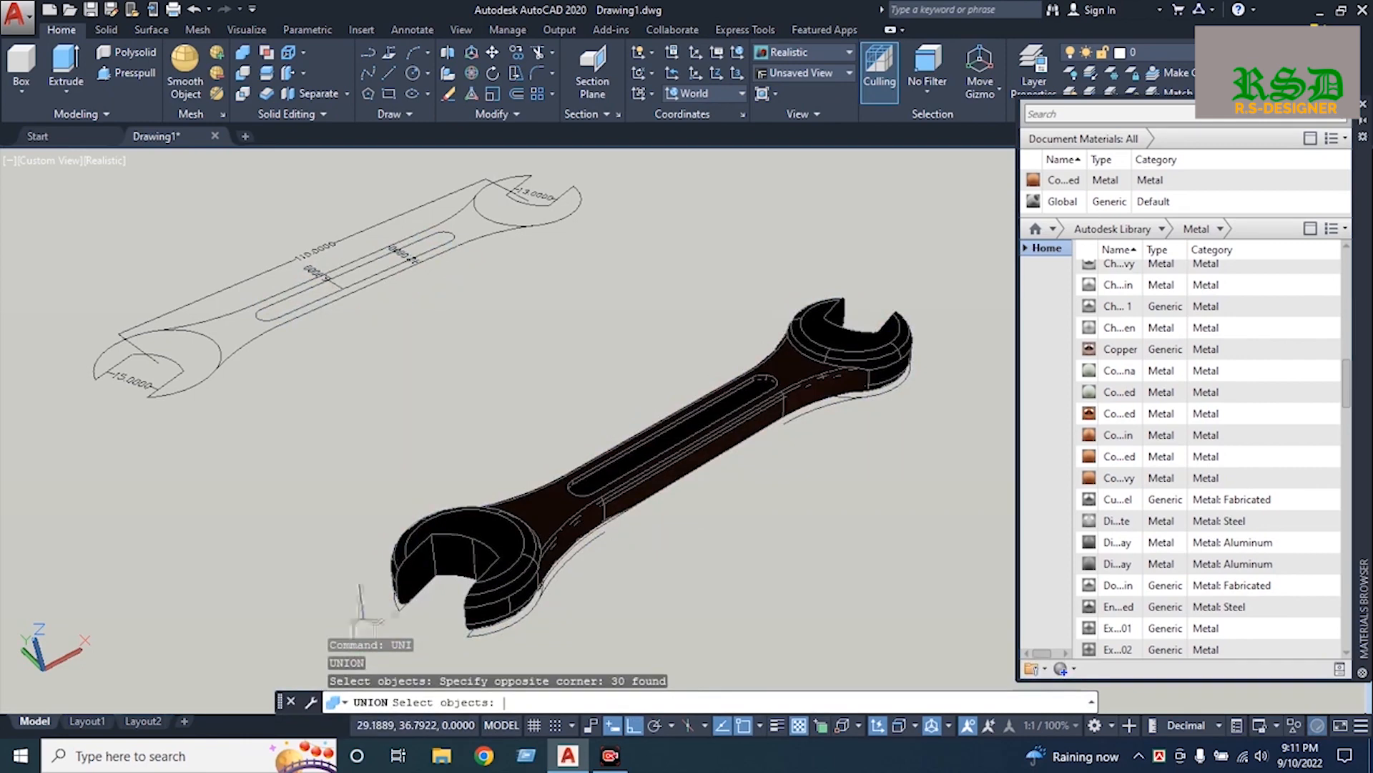
key("Return")
Try the copper-coloured "Co...ed" and the black "Ir...ck" metal materials on the united spanner
mouse_move(1102, 454)
left_mouse_down()
mouse_move(876, 478)
mouse_move(727, 429)
left_mouse_up()
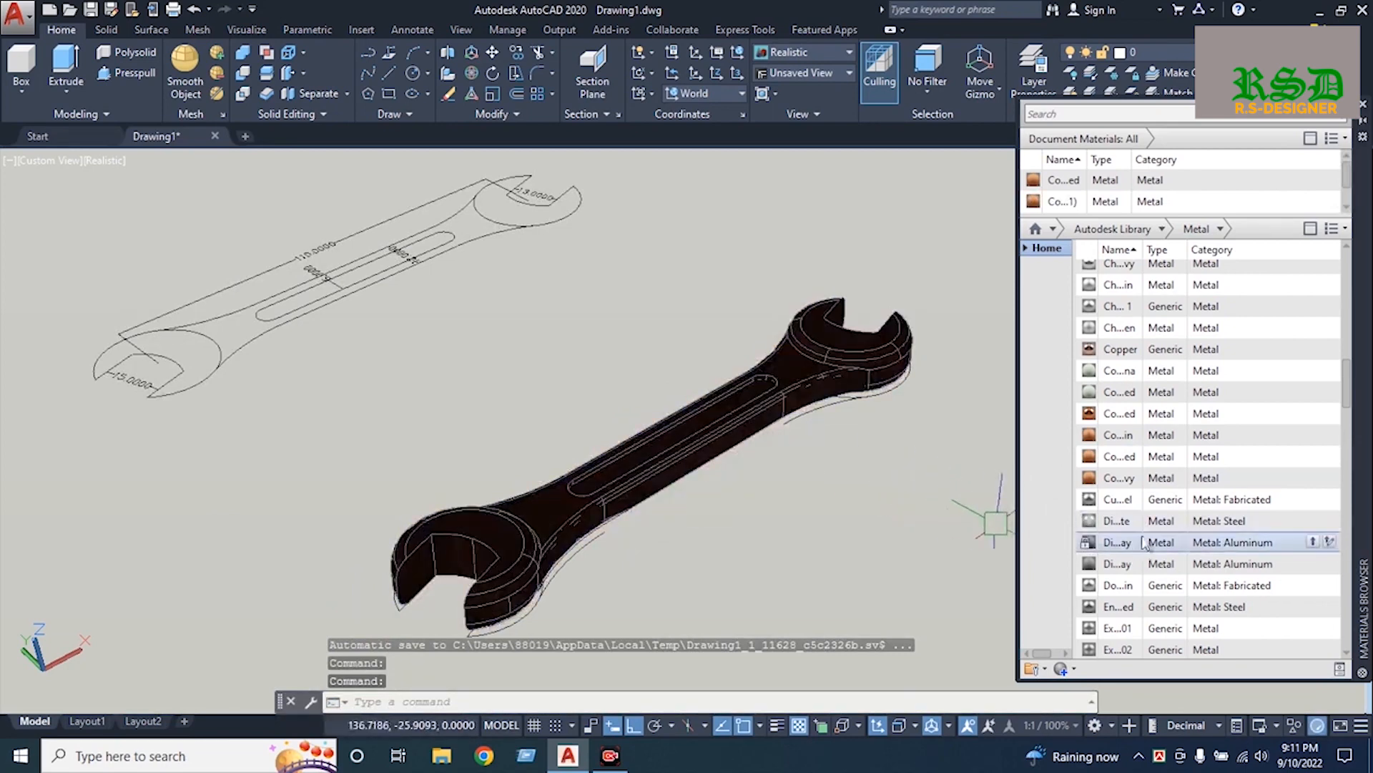
scroll(1116, 521, "down", 8)
left_click_drag(1116, 477, 715, 442)
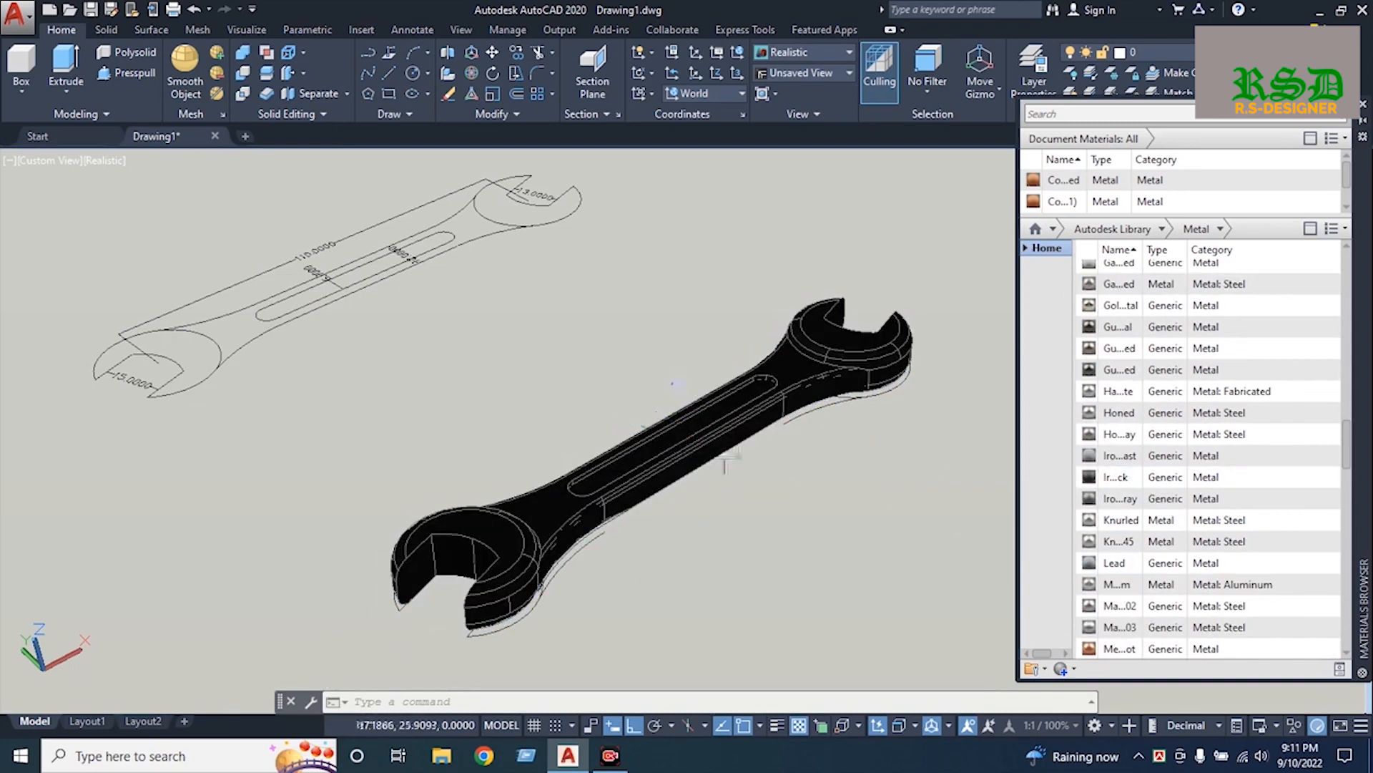
Apply the orange-gold "Me...ot" generic metal material to the whole spanner
scroll(1143, 565, "down", 4)
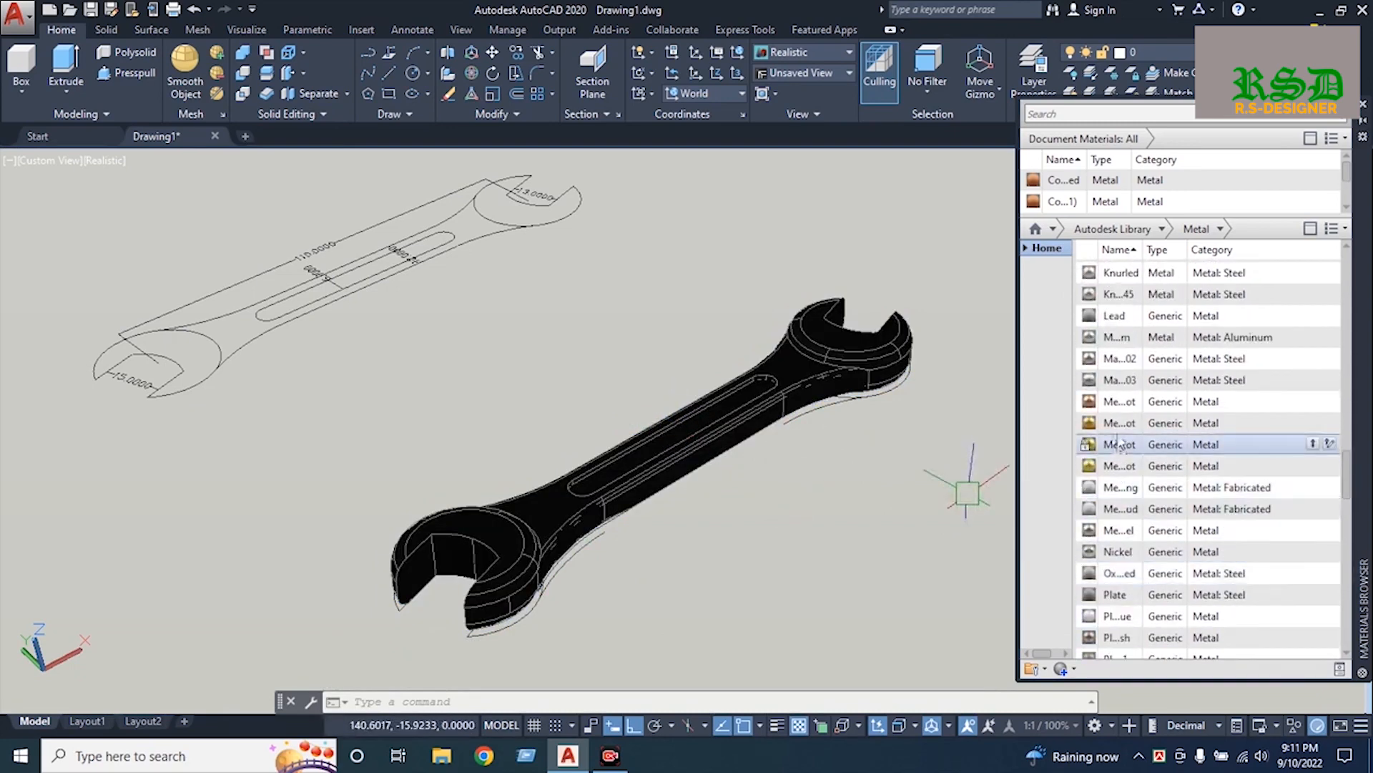
left_click_drag(1119, 423, 748, 429)
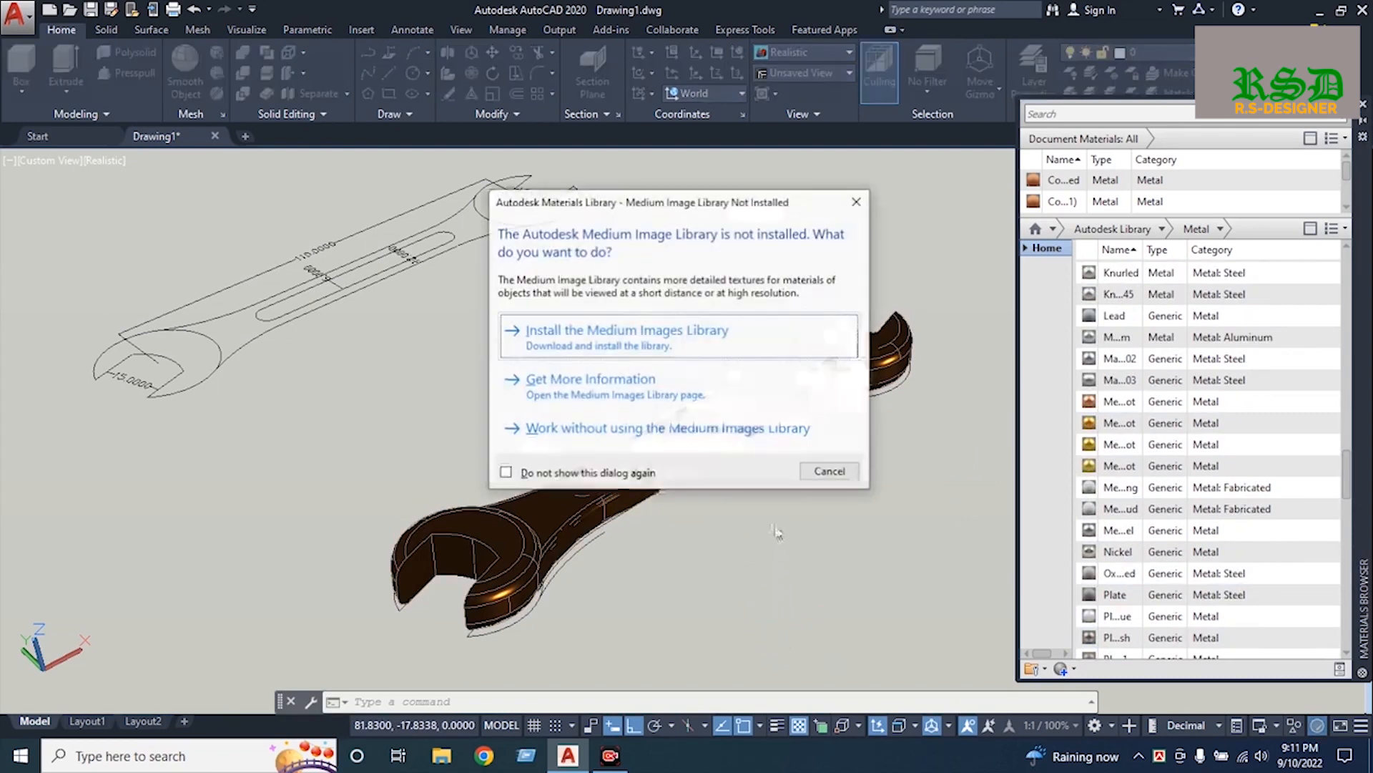
Render the spanner without using the Medium Images Library, inspect the image at 200% zoom, and close the render window
left_click(627, 473)
left_click(743, 432)
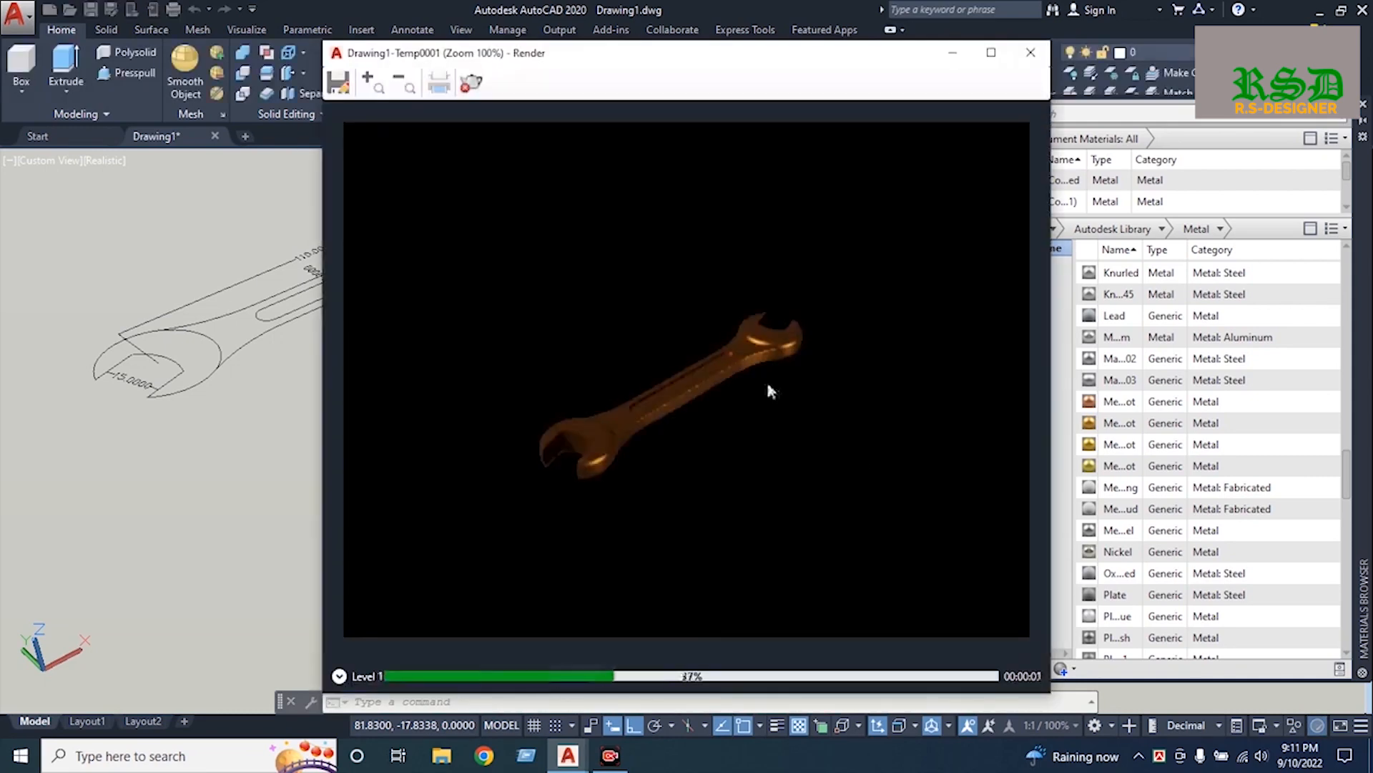
scroll(715, 382, "up", 2)
scroll(716, 382, "down", 1)
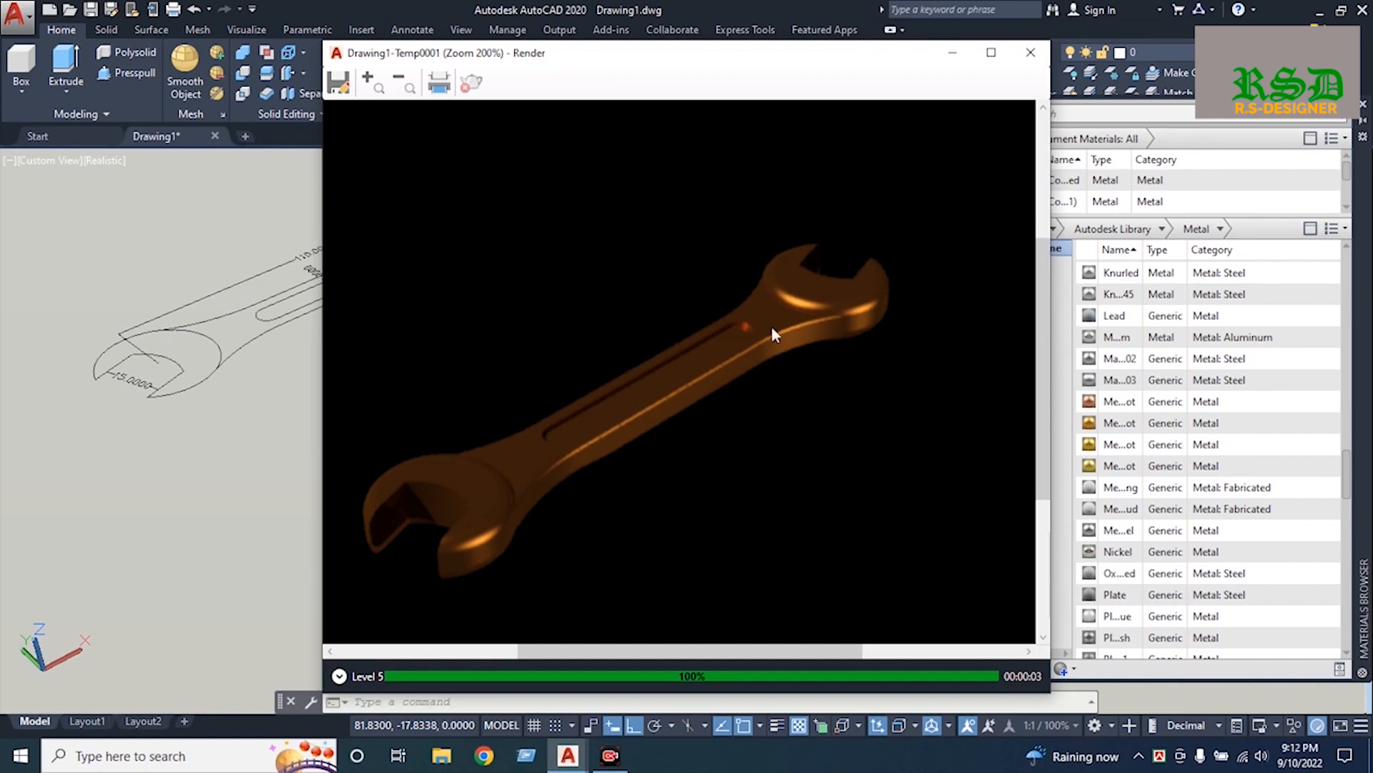
left_click(1030, 52)
scroll(1069, 343, "down", 1)
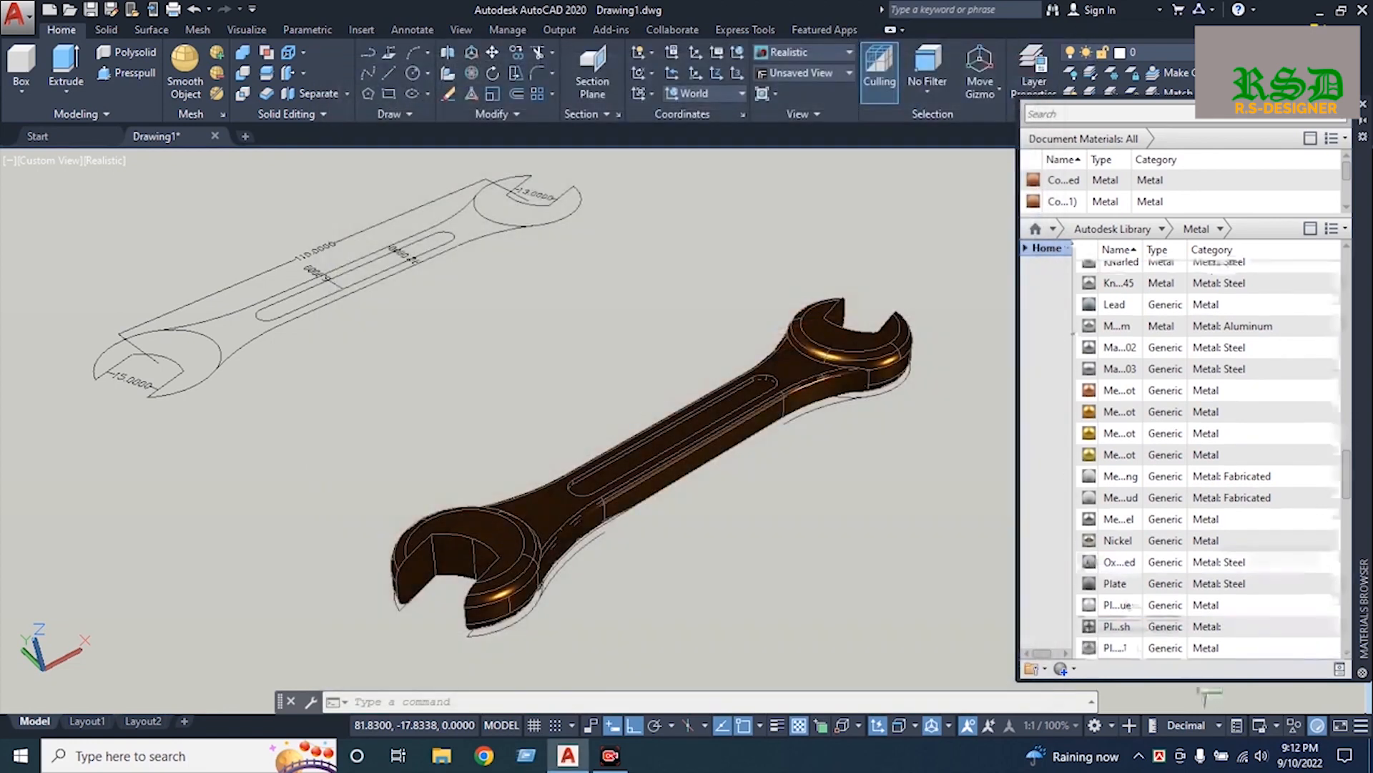